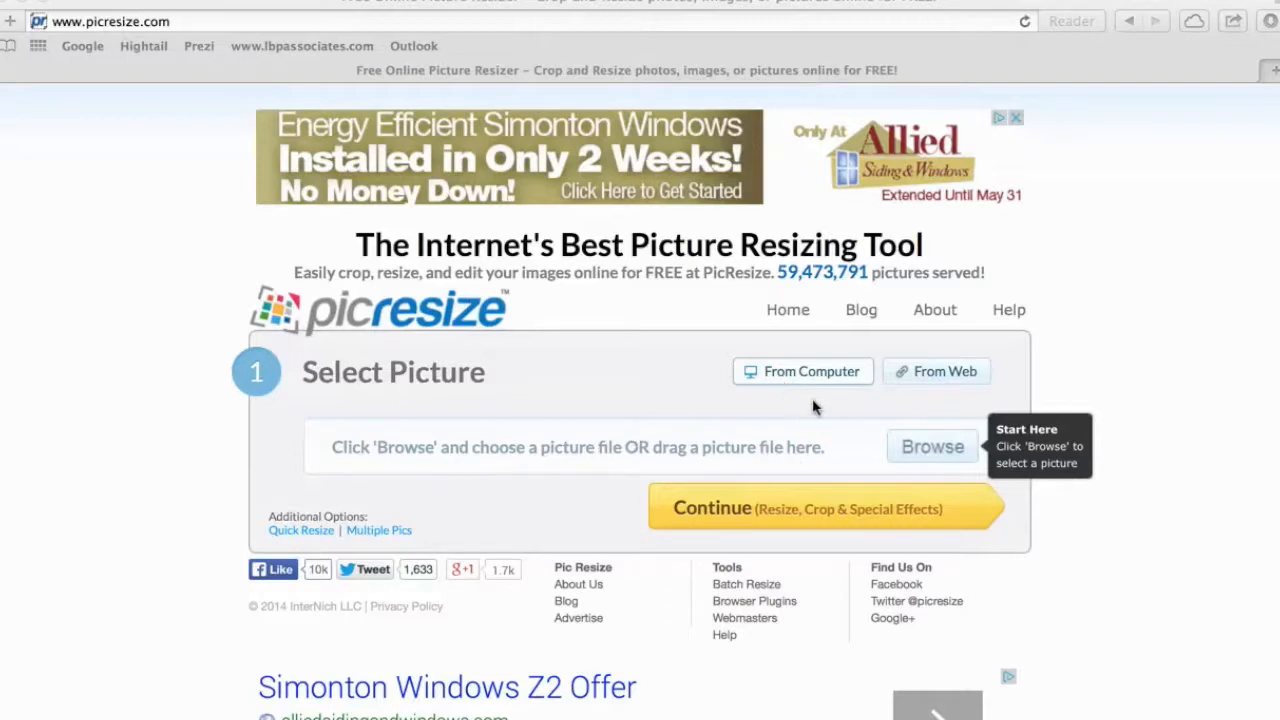
Pick TruGuard Logo 1.jpg from the TruGuard Assets folder as the picture to resize.
left_click(925, 456)
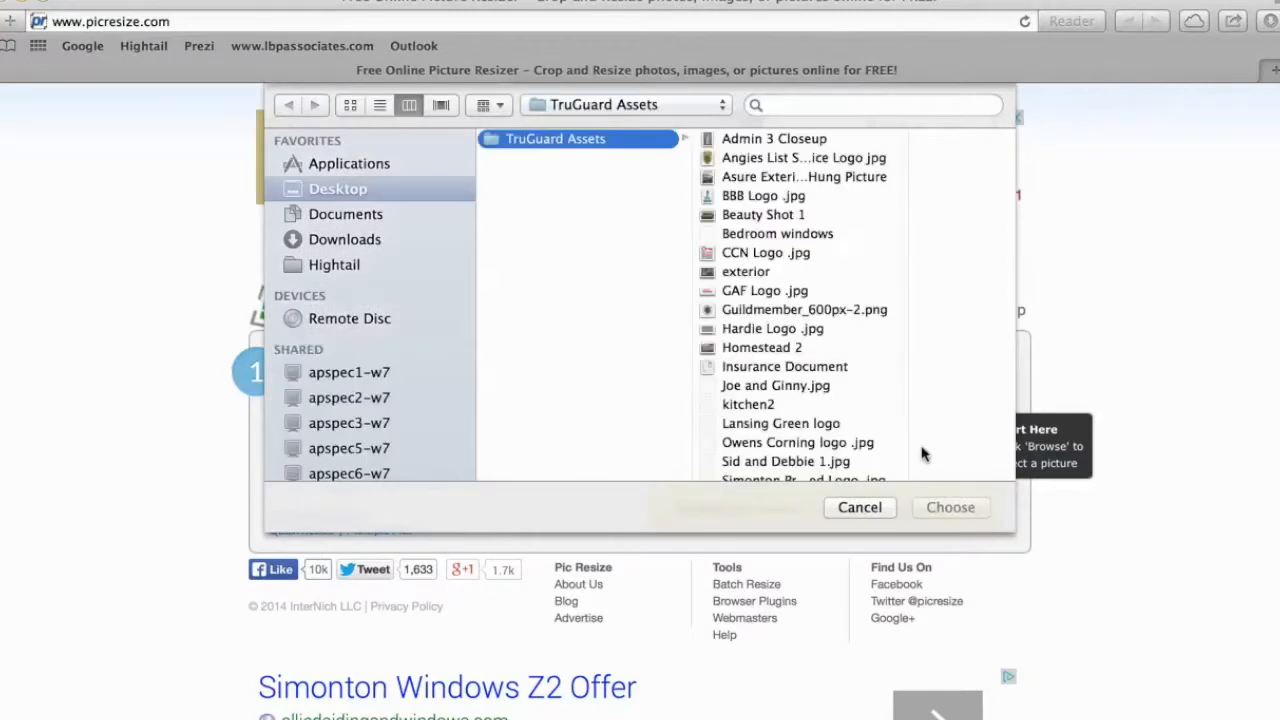
scroll(767, 350, "down", 6)
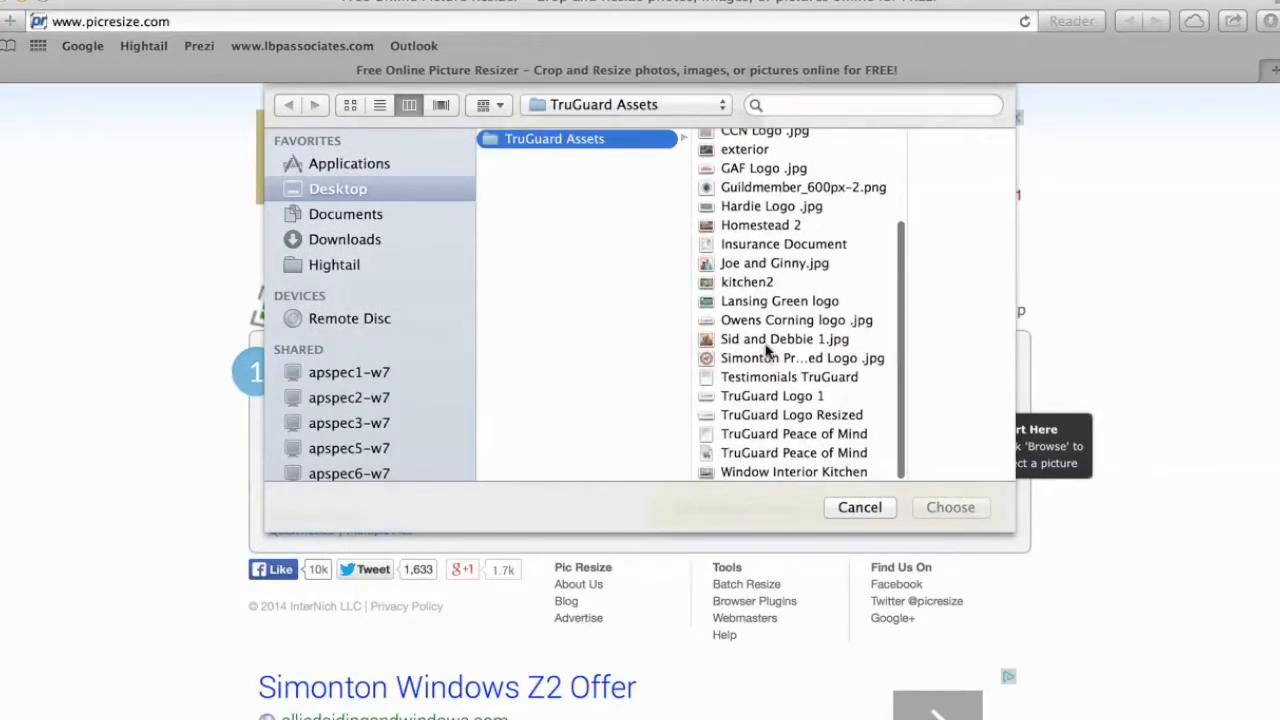
double_click(770, 396)
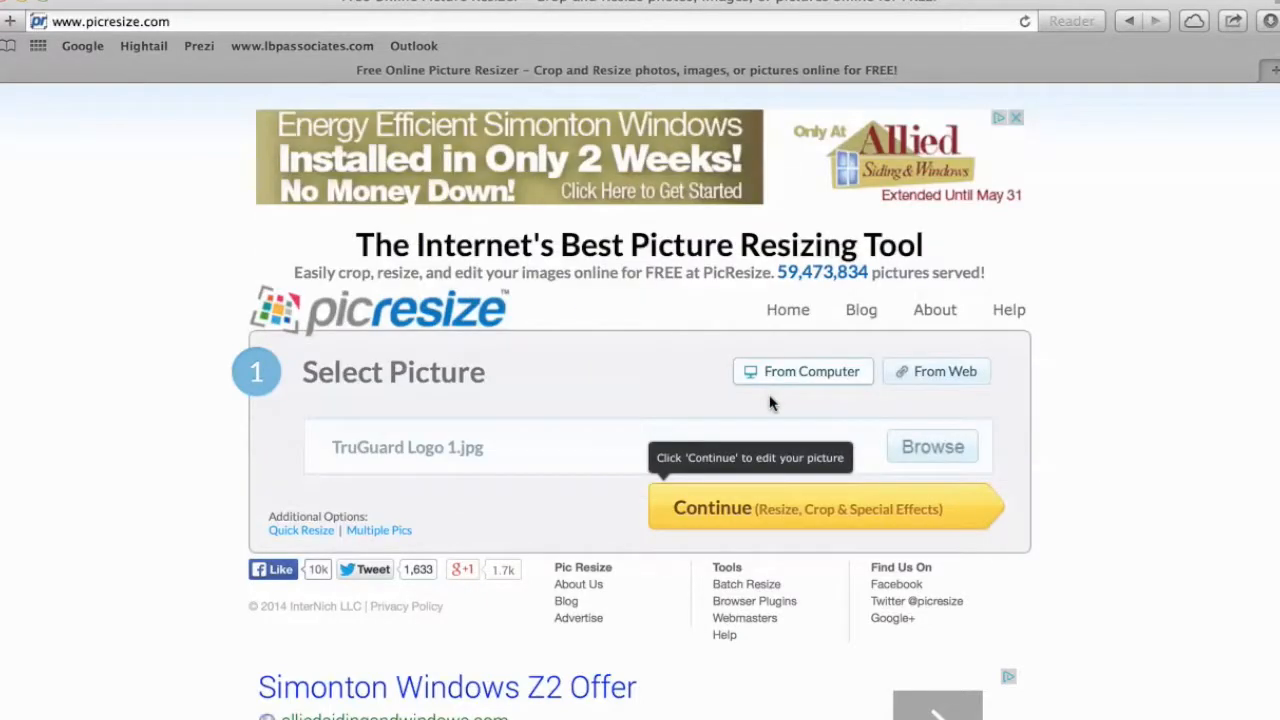
Continue to the editing options and set Make My Picture to Custom Size.
left_click(707, 515)
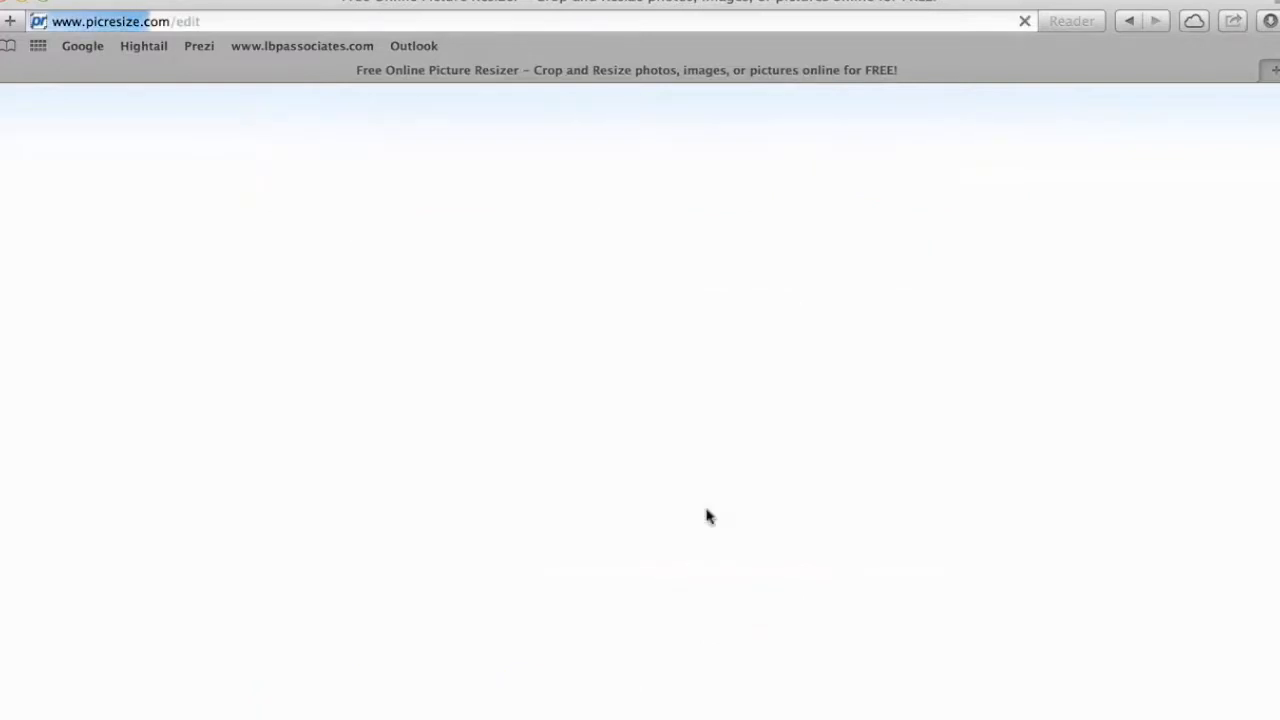
scroll(707, 515, "down", 3)
scroll(707, 515, "down", 4)
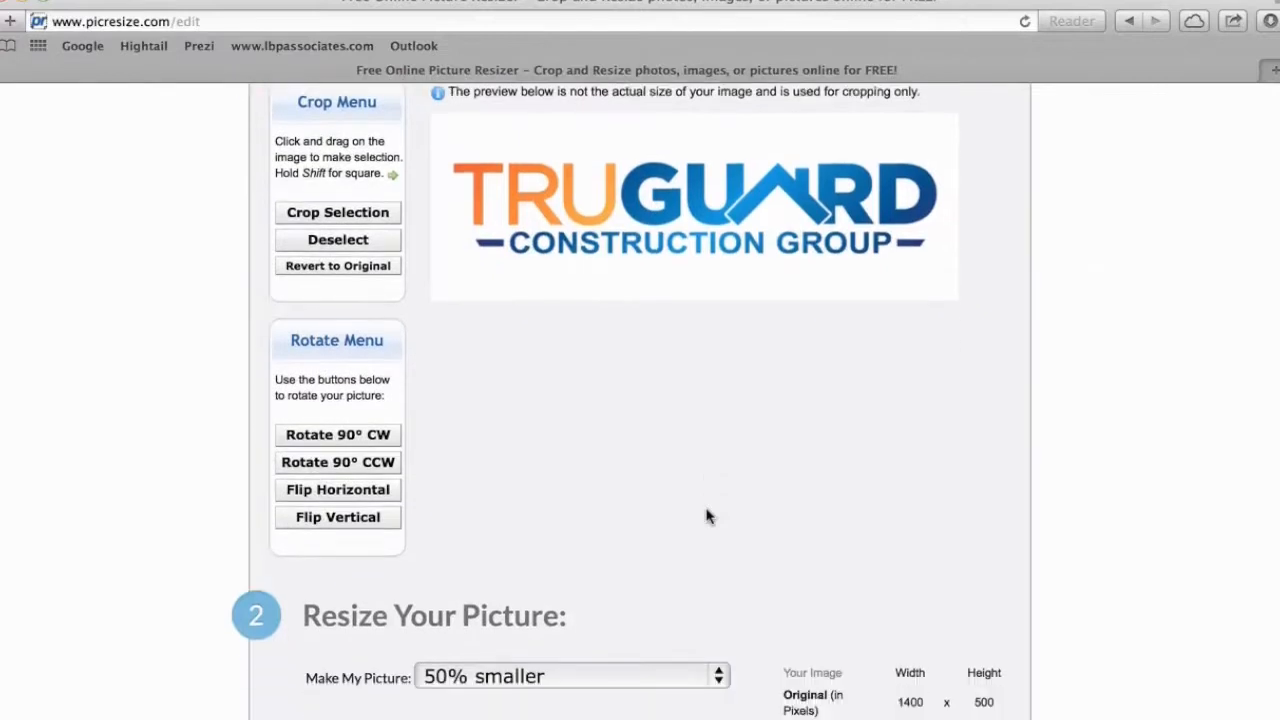
scroll(707, 515, "up", 2)
scroll(707, 515, "down", 2)
scroll(707, 515, "down", 4)
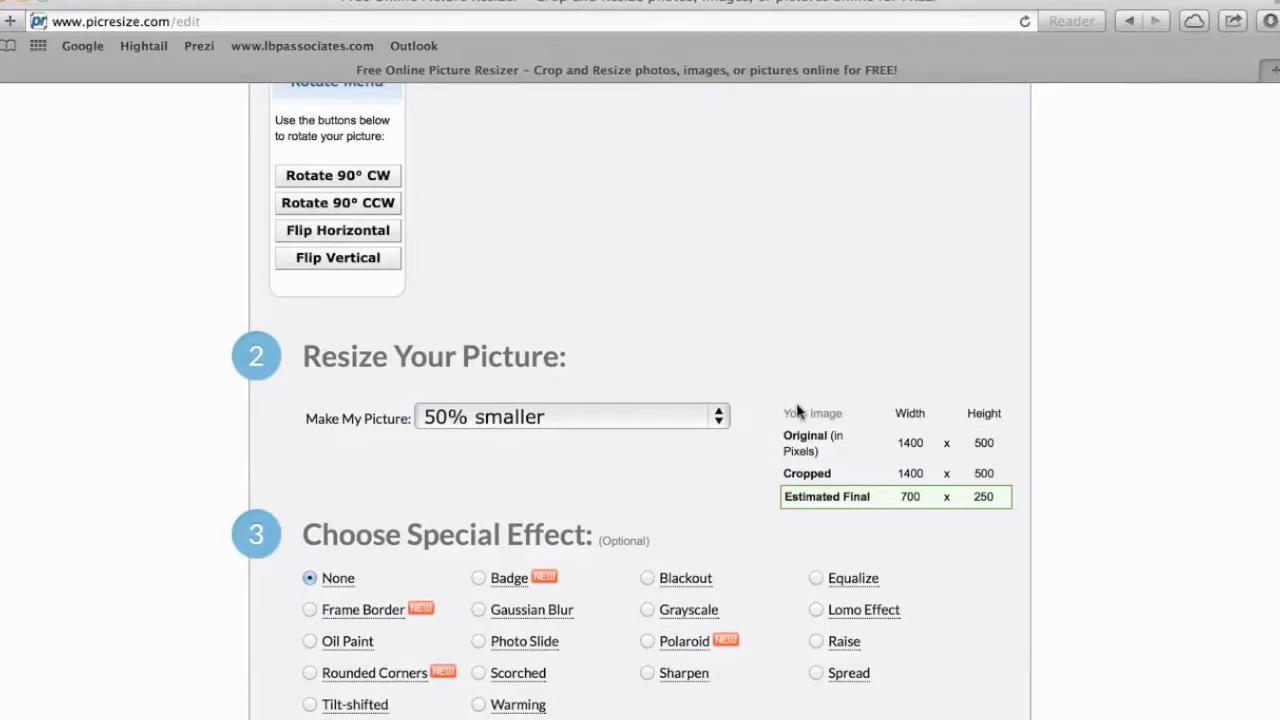
left_click(718, 422)
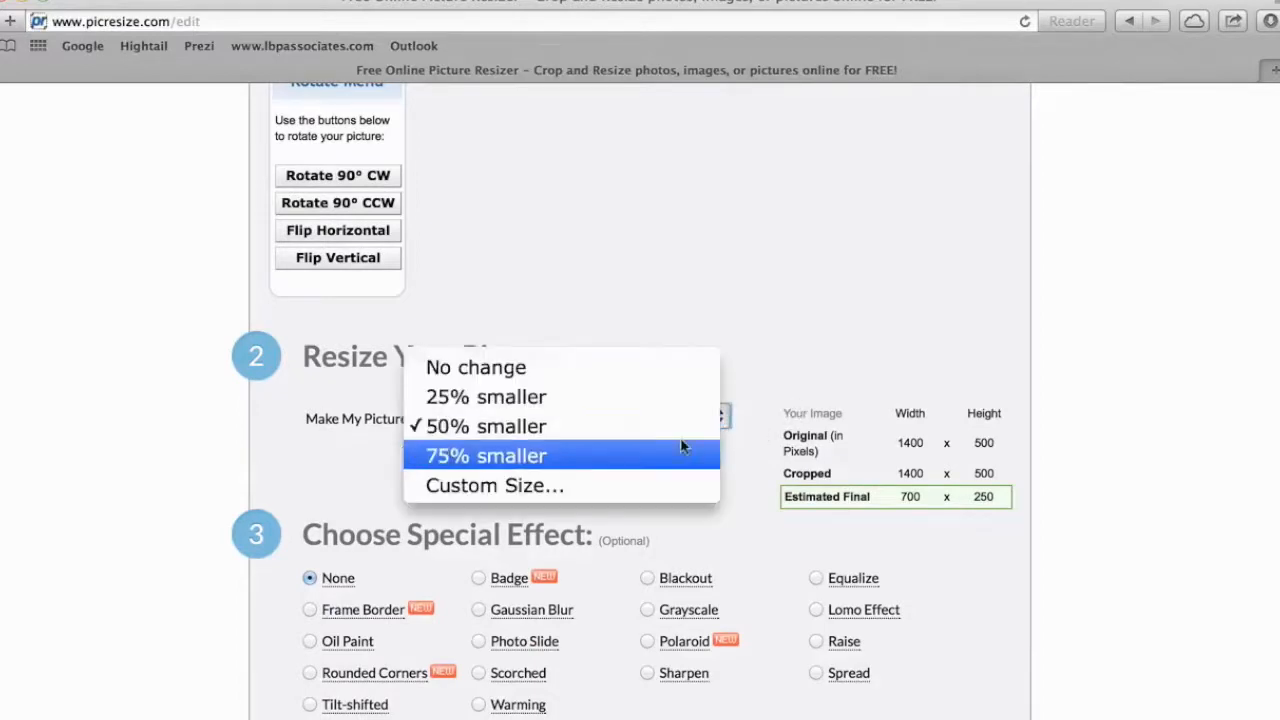
left_click(618, 490)
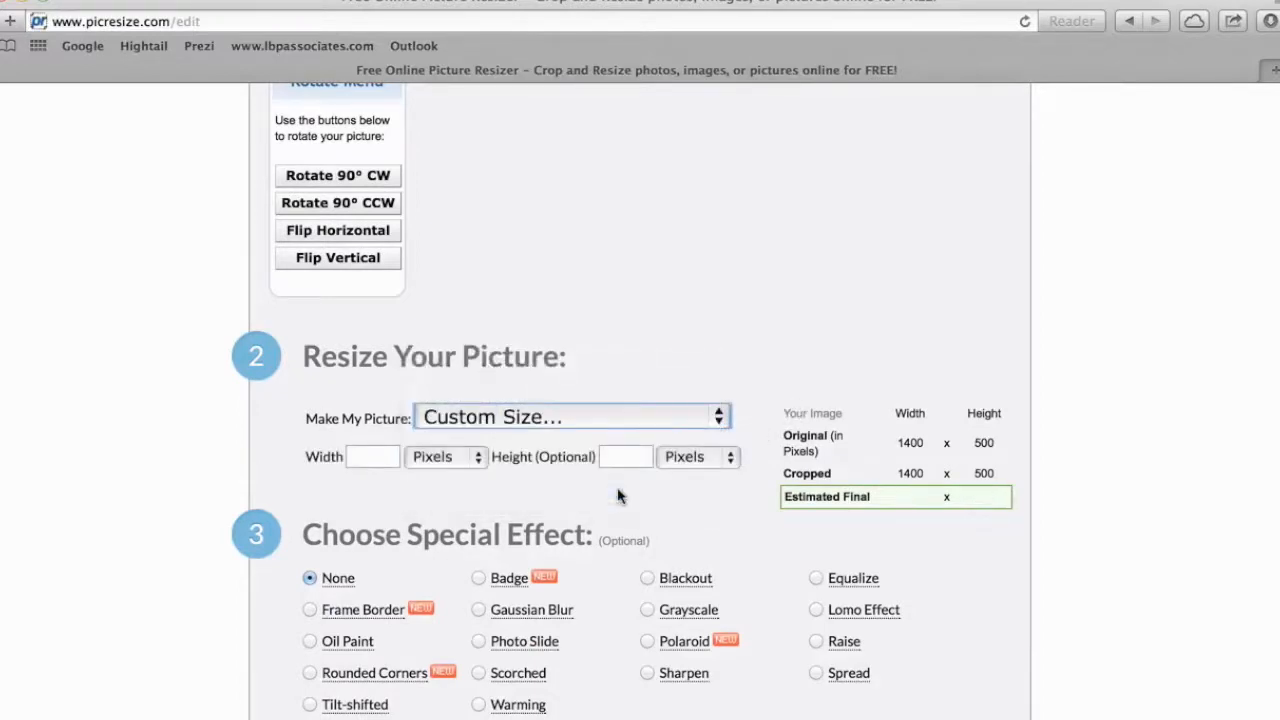
Enter width 1350 and height 450 pixels and submit the picture for resizing.
left_click(361, 456)
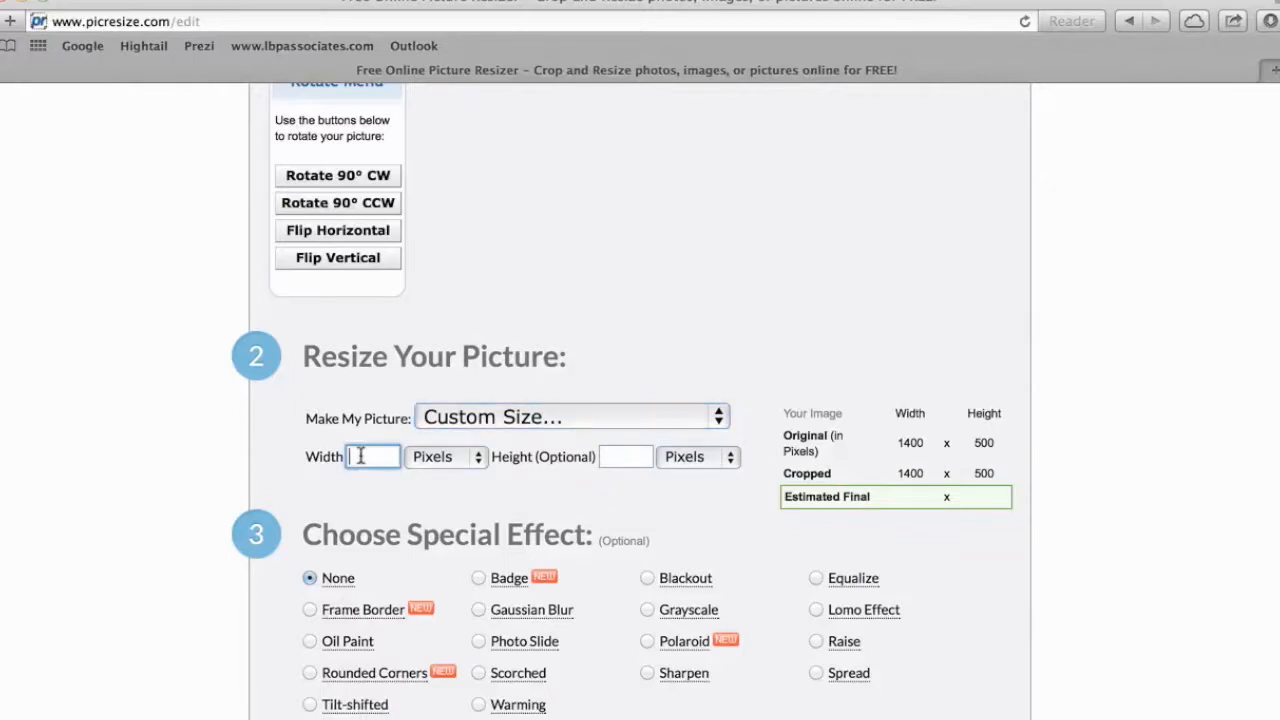
type("1350")
key("Tab")
key("Tab")
type("450")
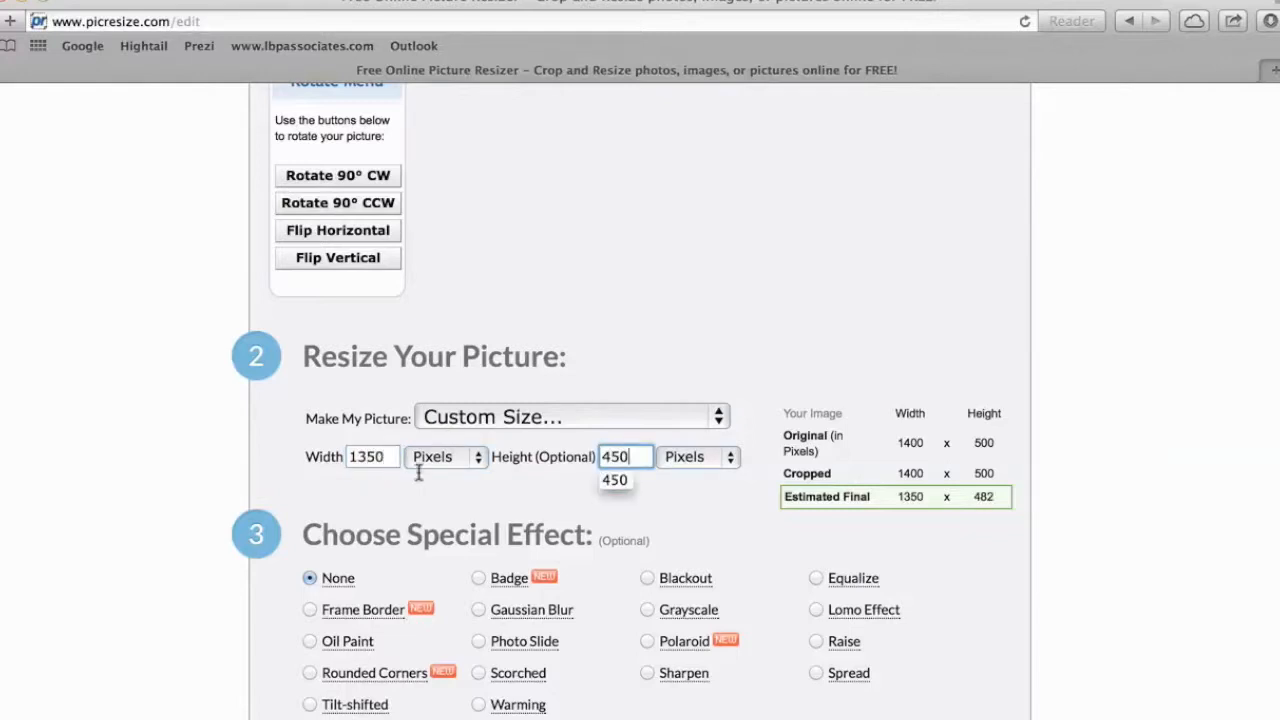
scroll(727, 597, "down", 6)
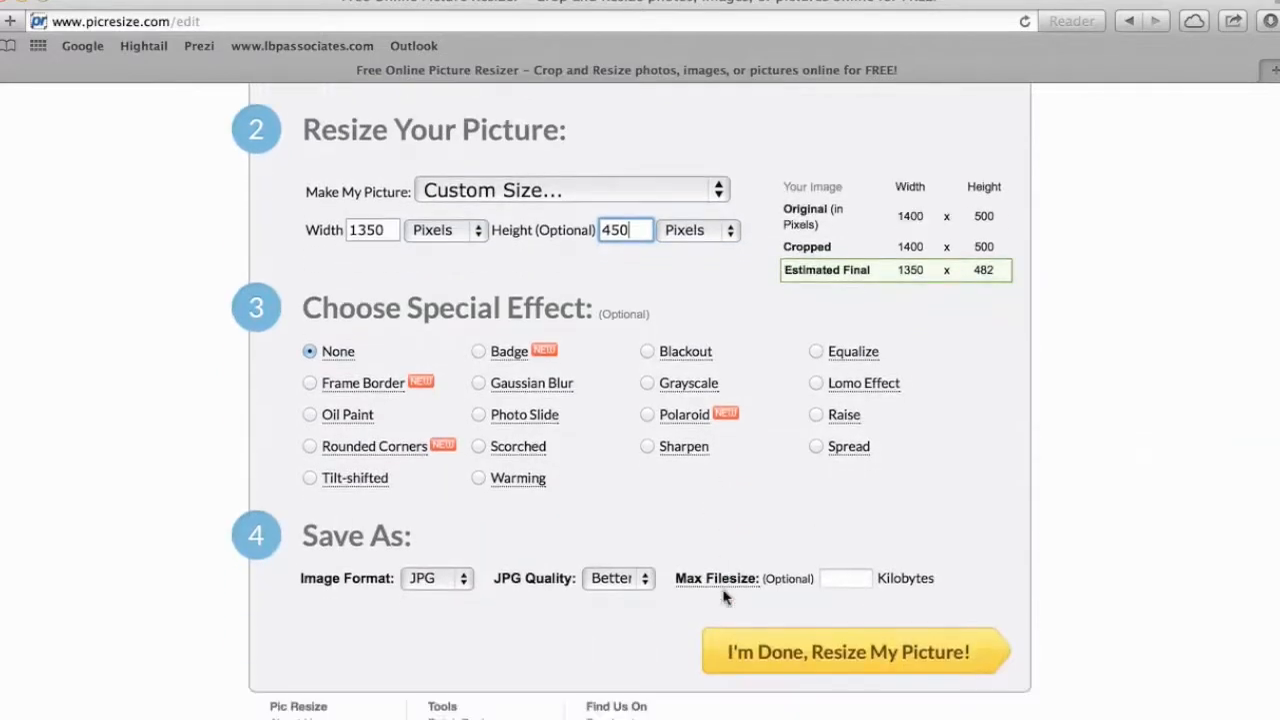
left_click(786, 590)
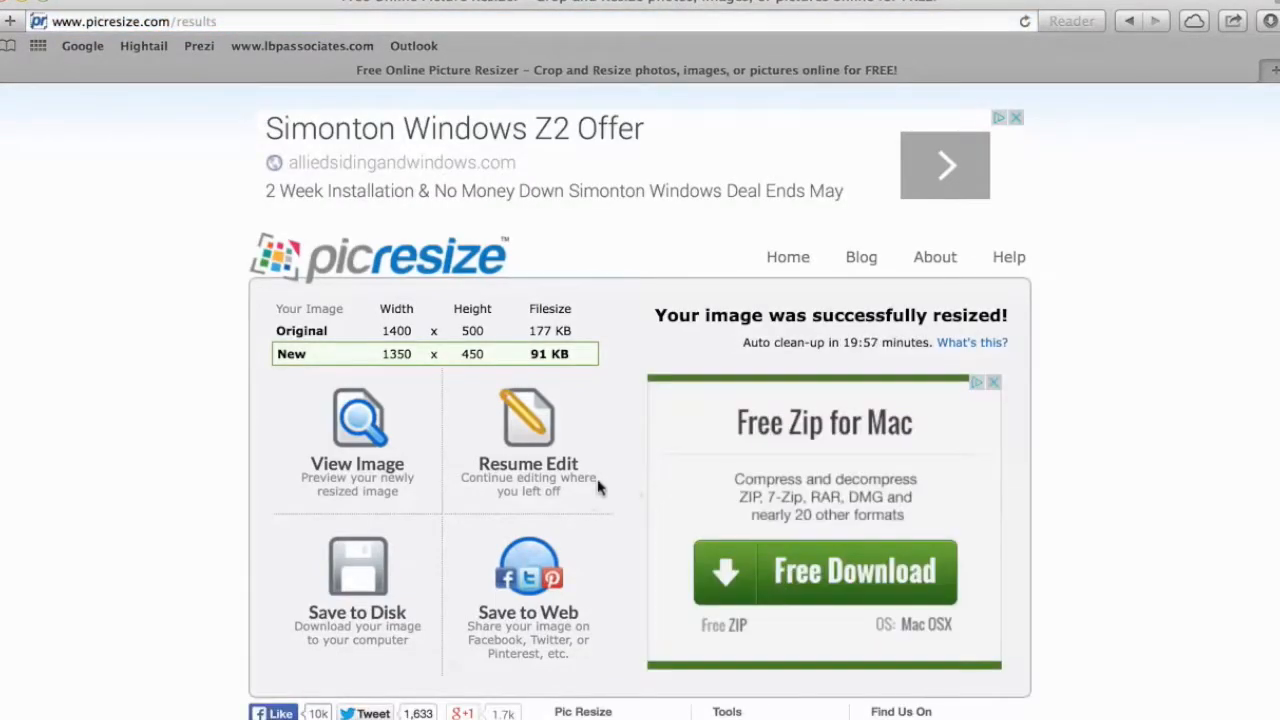
Preview the resized 1350 × 450 logo, close the preview, and save it to disk.
scroll(654, 409, "down", 1)
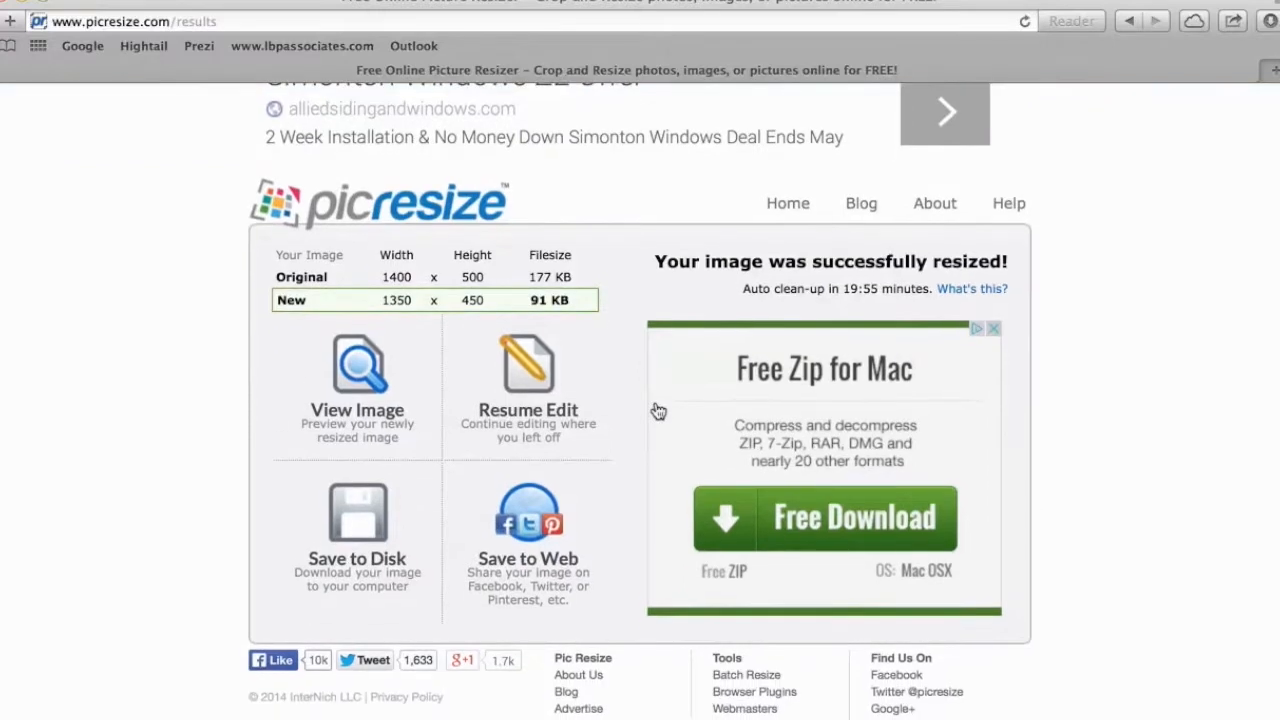
left_click(347, 418)
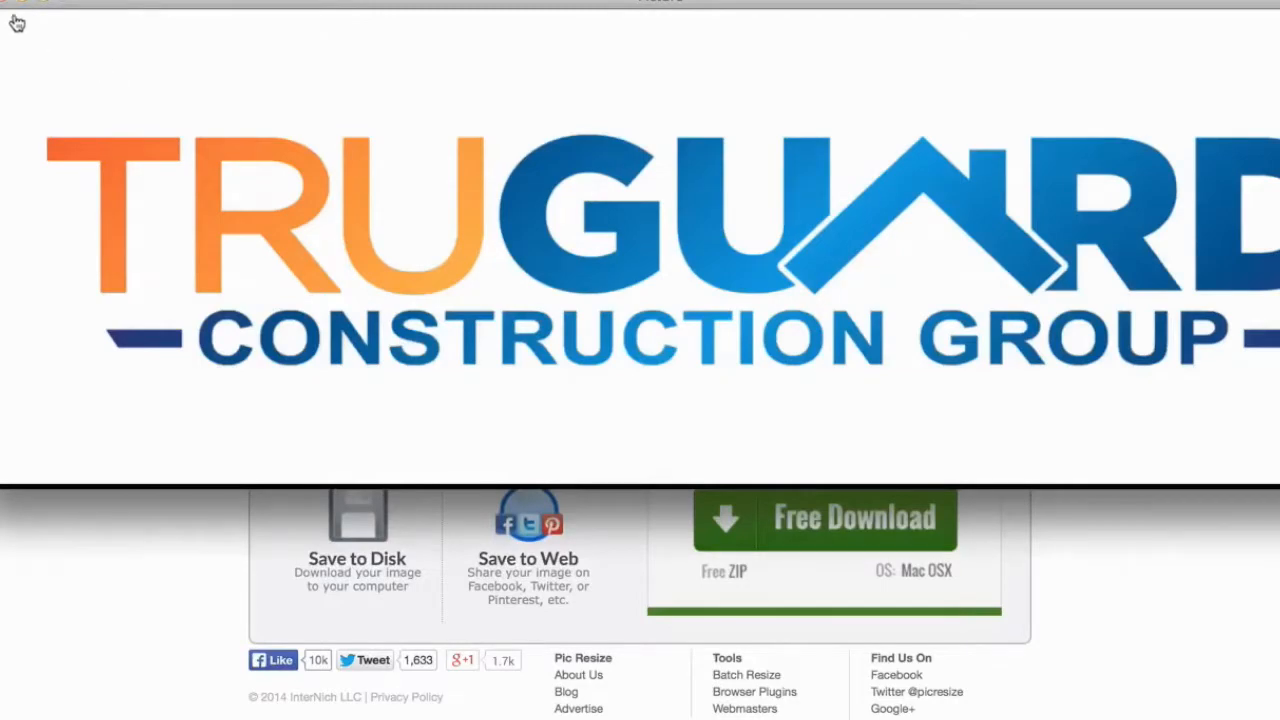
left_click(14, 9)
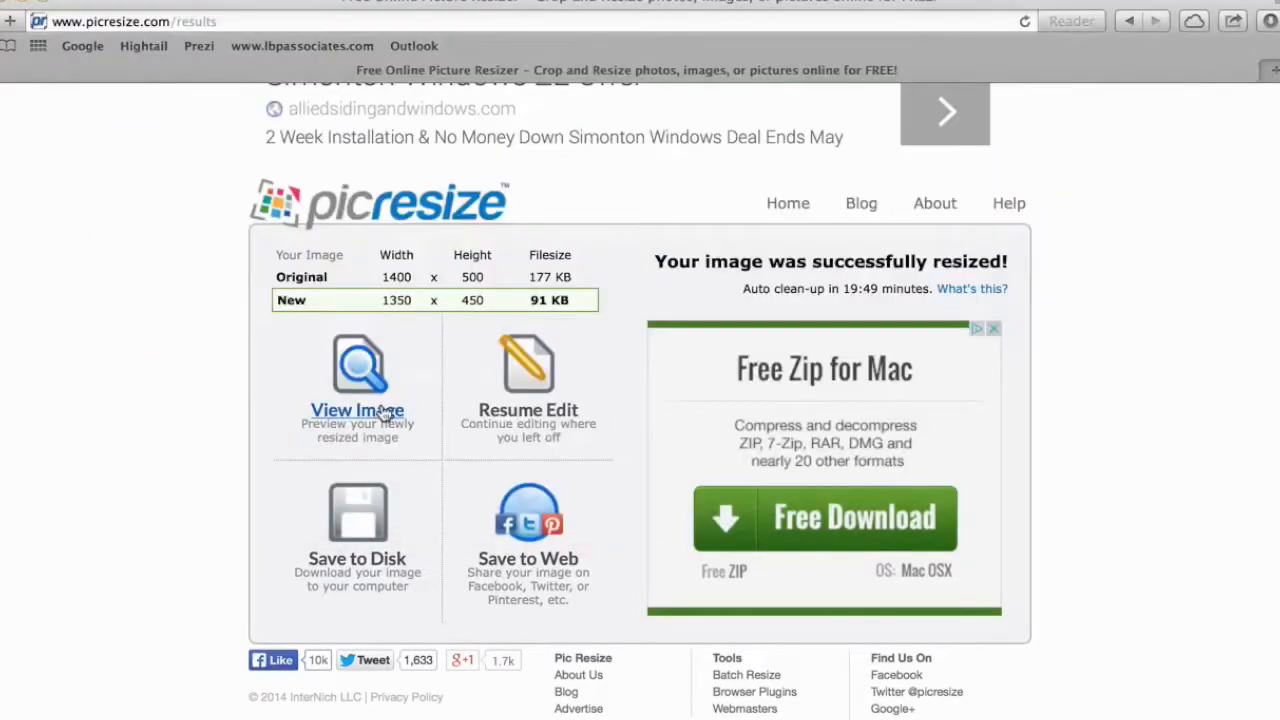
left_click(355, 566)
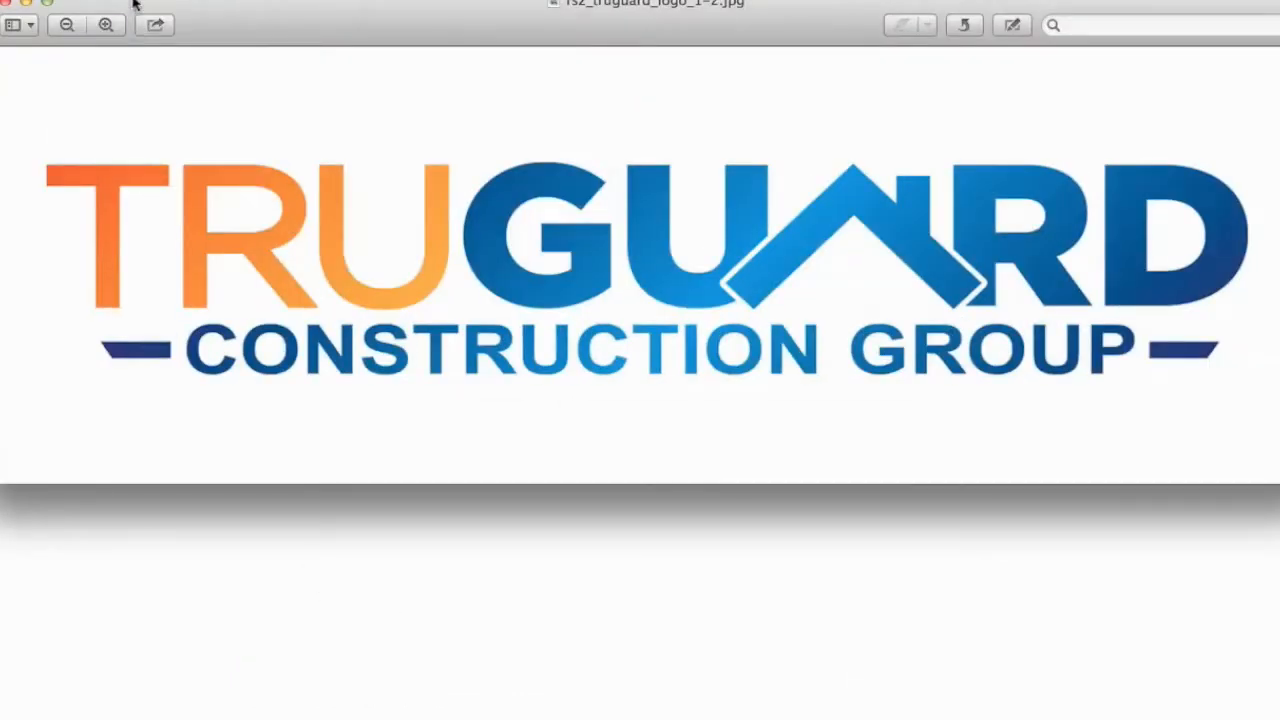
Export the logo as a JPEG named 'TruGuard Resized logo' into TruGuard Assets, then close it.
left_click(133, 3)
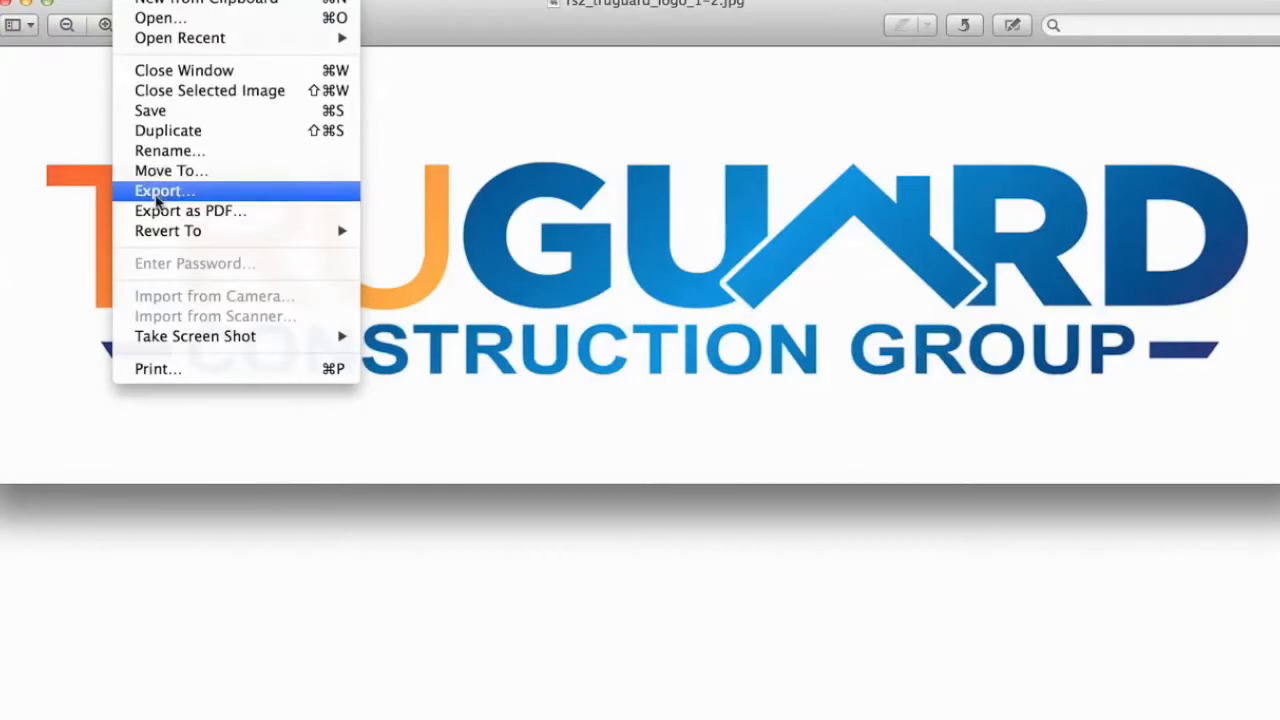
left_click(156, 195)
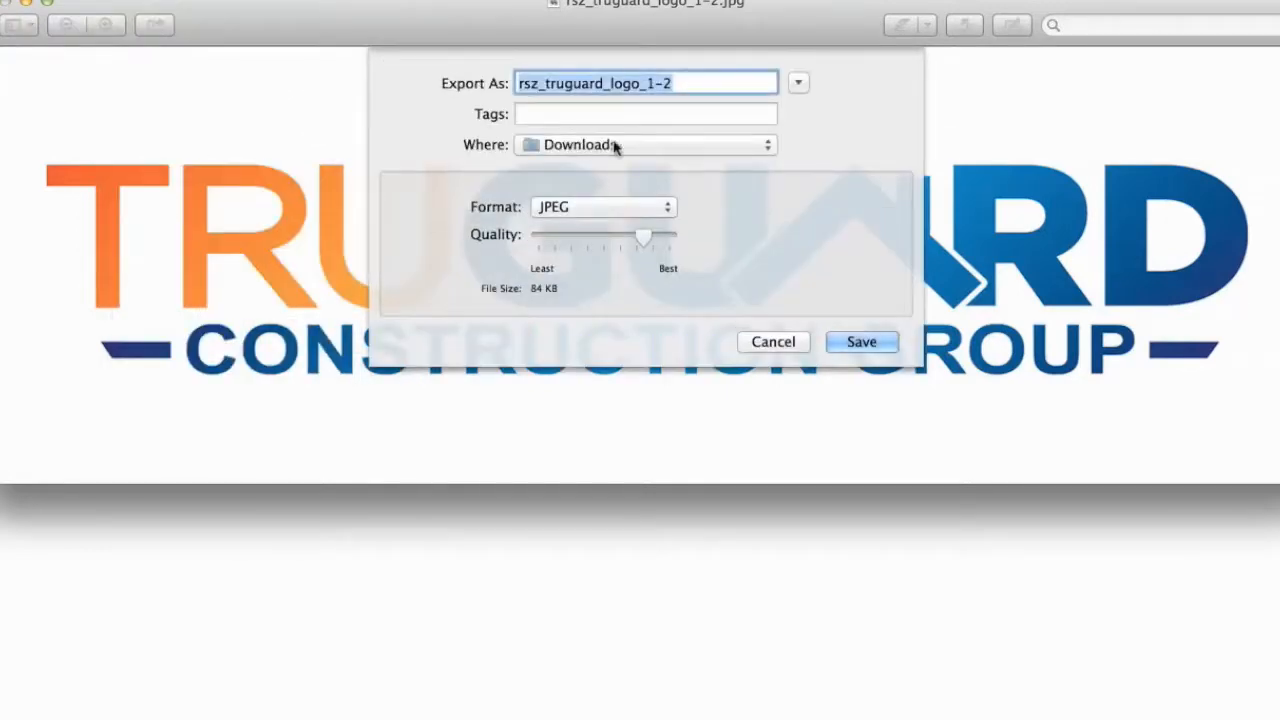
left_click(766, 148)
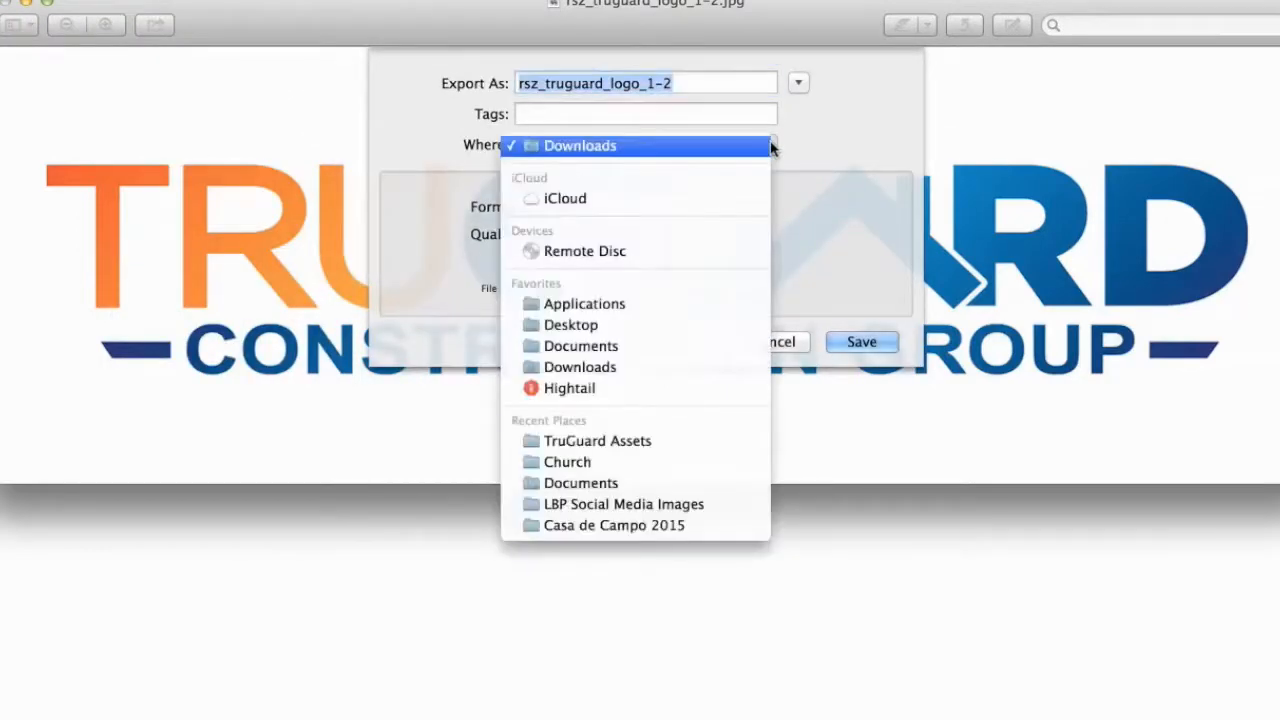
left_click(652, 450)
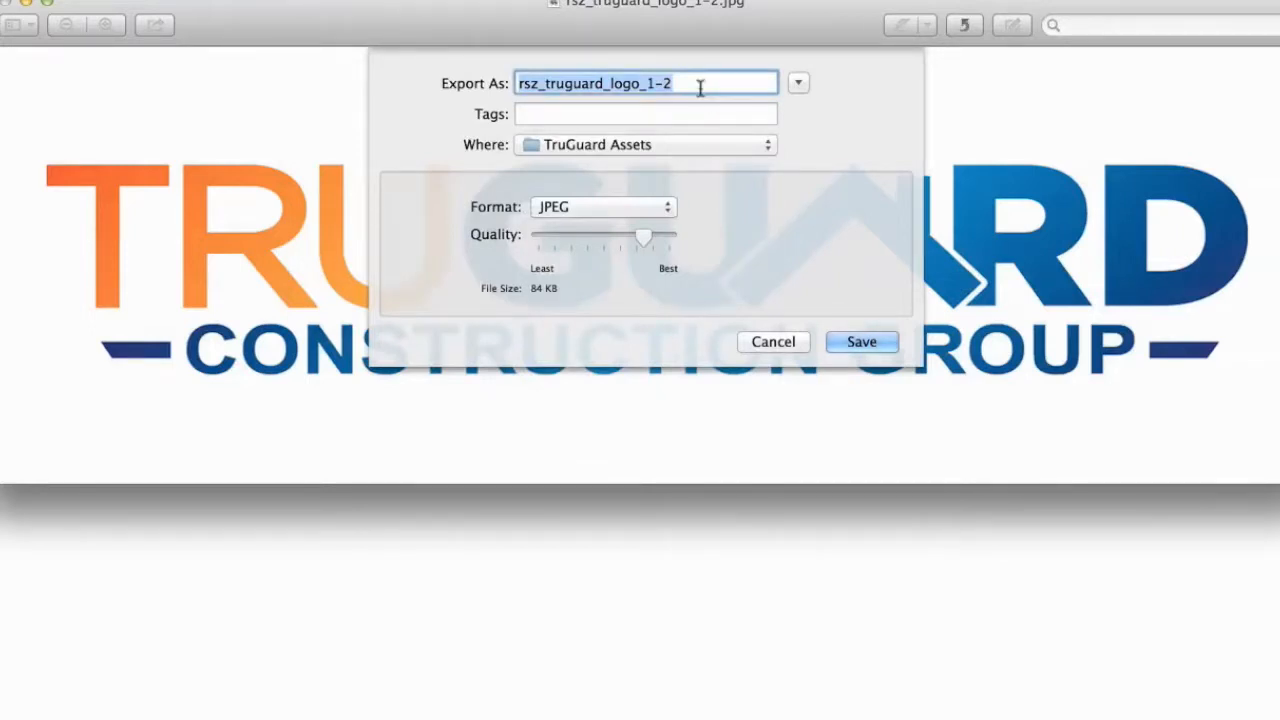
type("TruGurard")
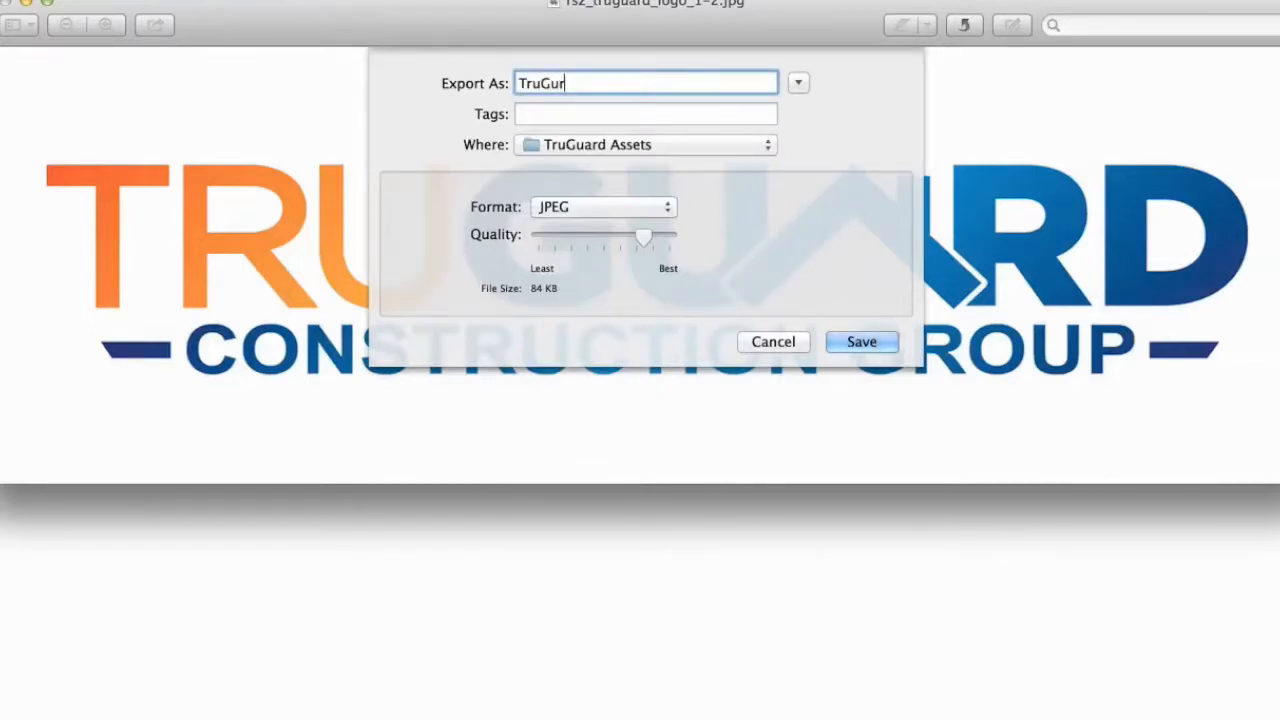
key("BackSpace")
key("BackSpace")
key("BackSpace")
key("BackSpace")
type("ard Resized logo")
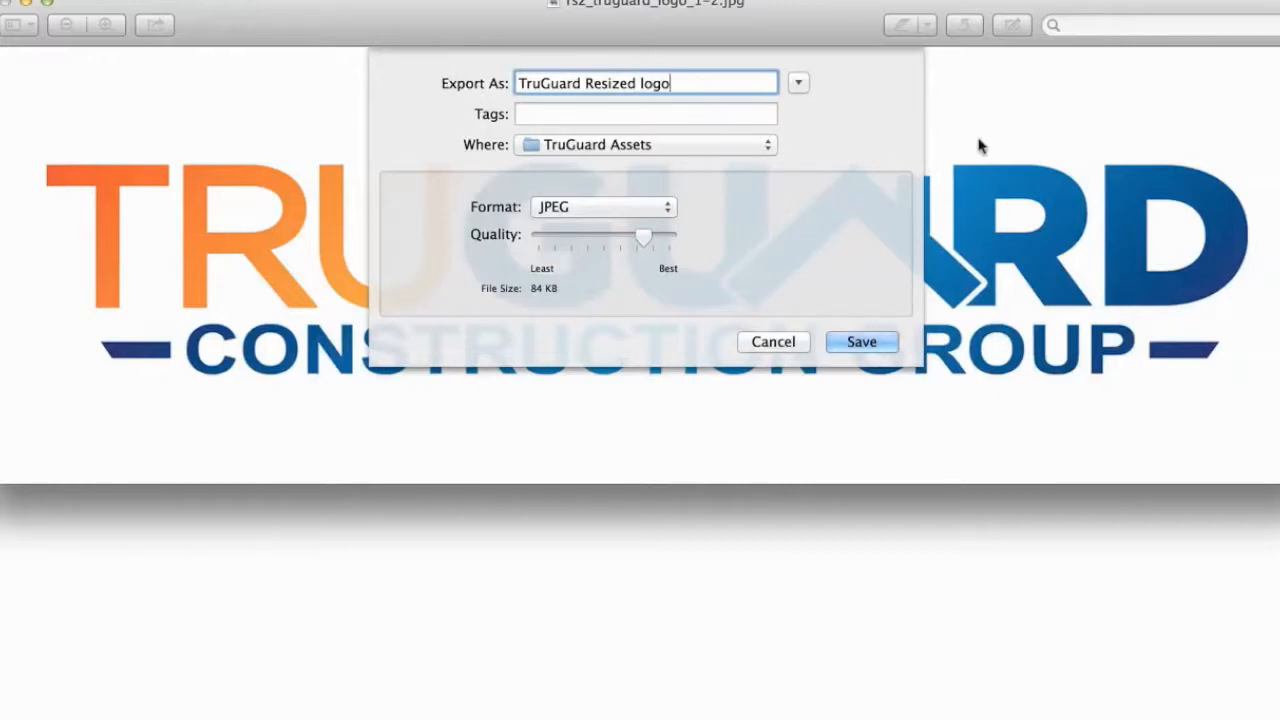
left_click(856, 342)
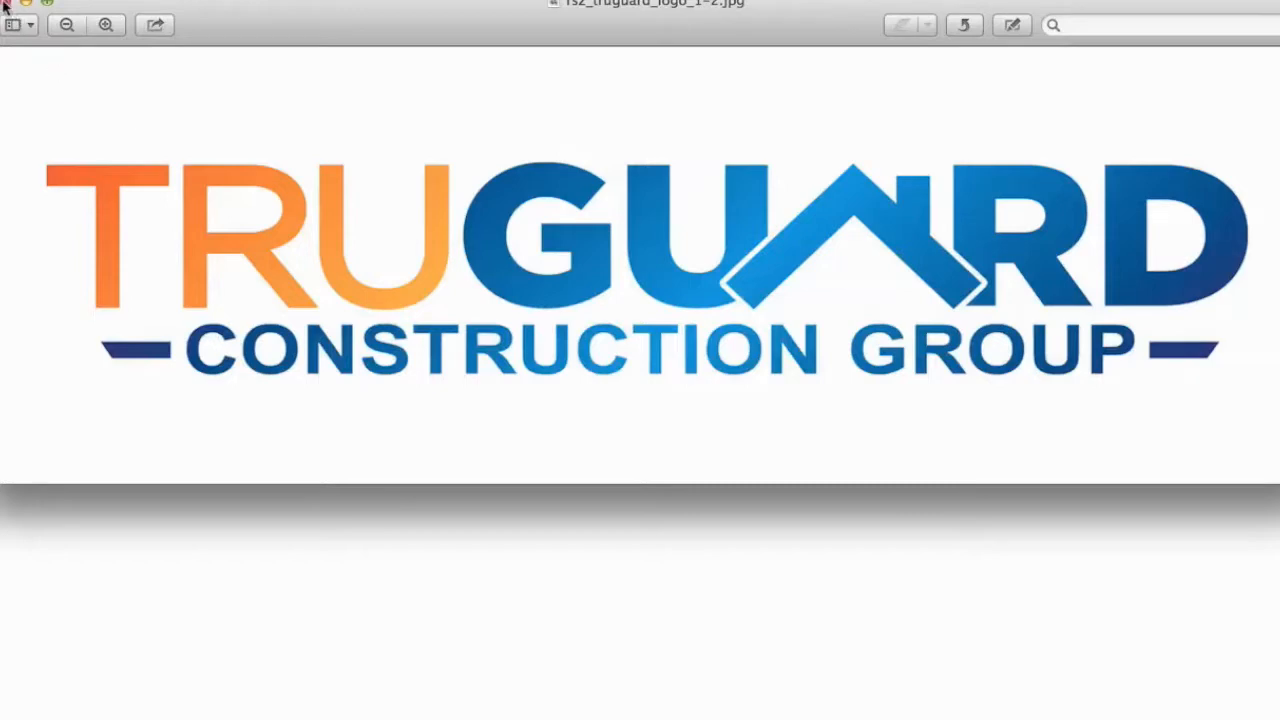
left_click(5, 3)
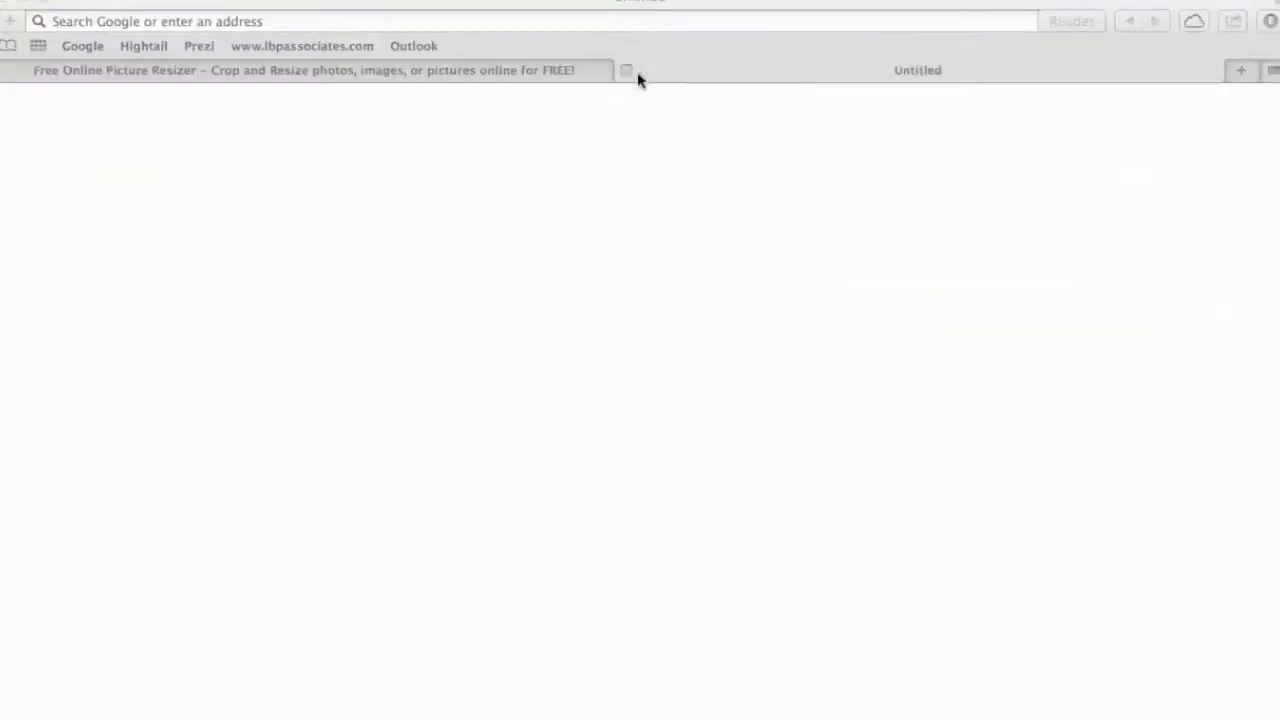
Close the empty Untitled tab and sign in to the ProNetwork member account.
left_click(626, 70)
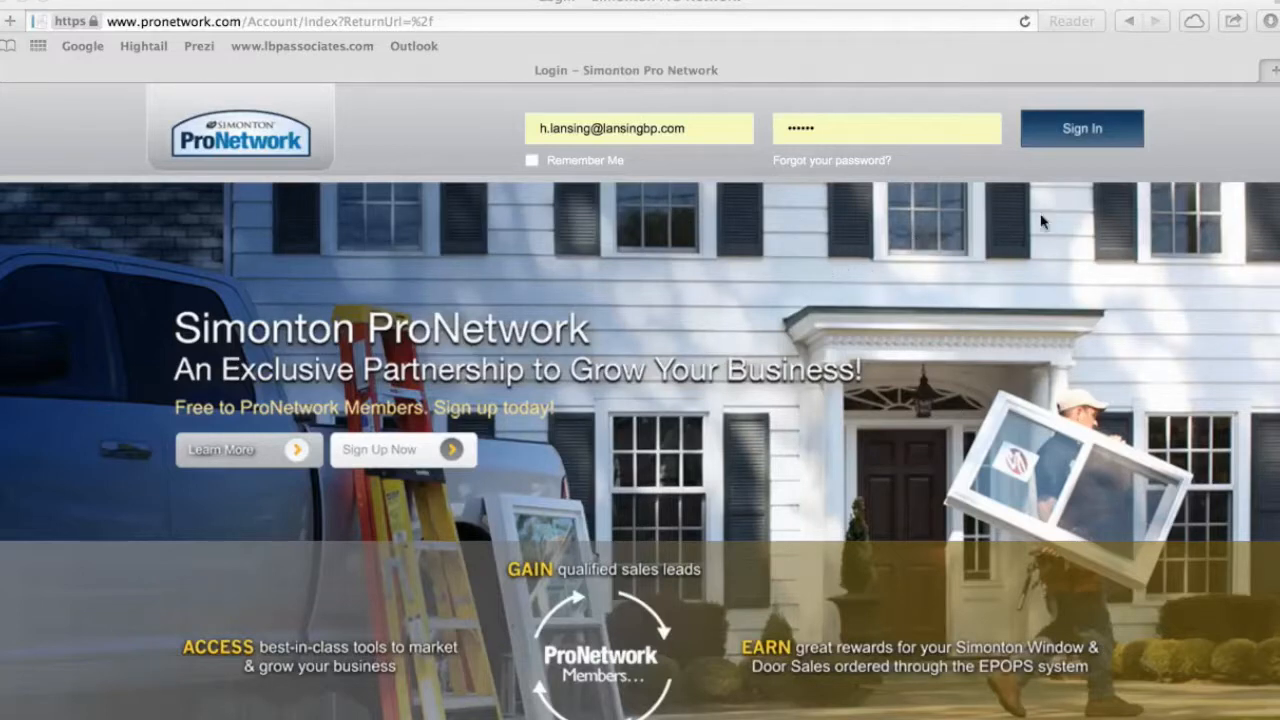
left_click(1081, 131)
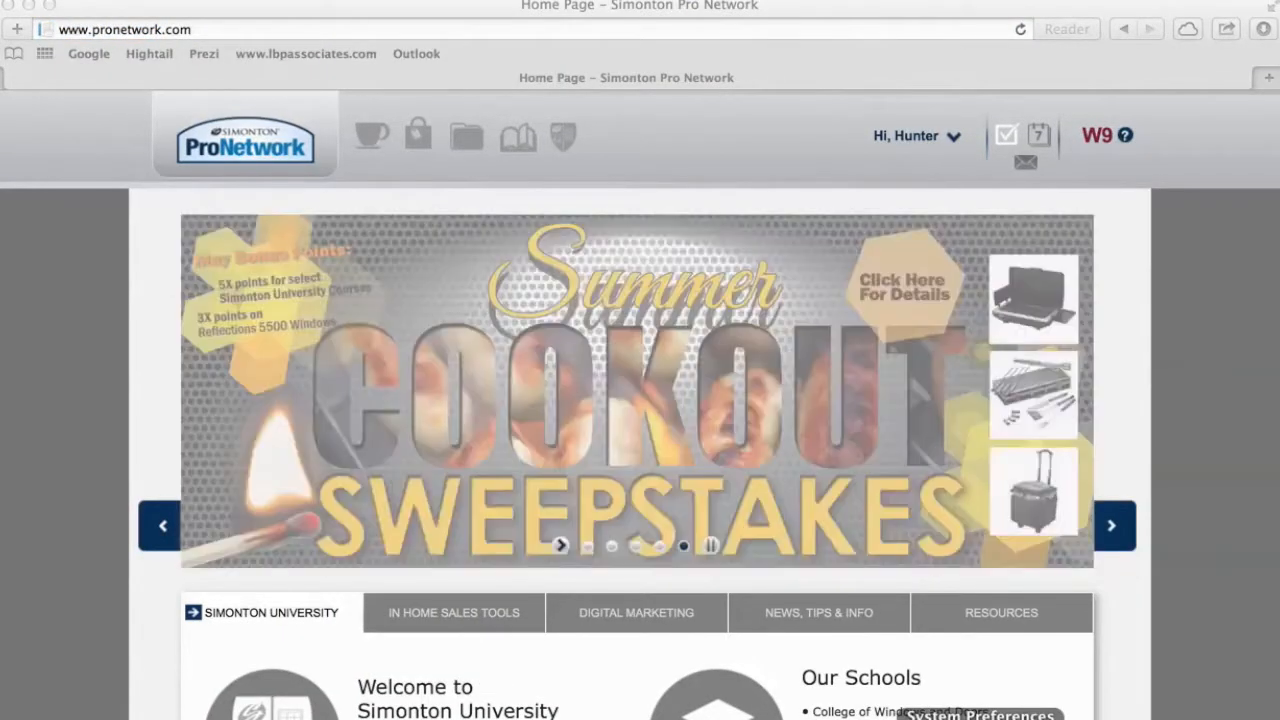
Open the Digital Marketing section and continue to the pitchbook's Company Information form.
scroll(943, 632, "down", 5)
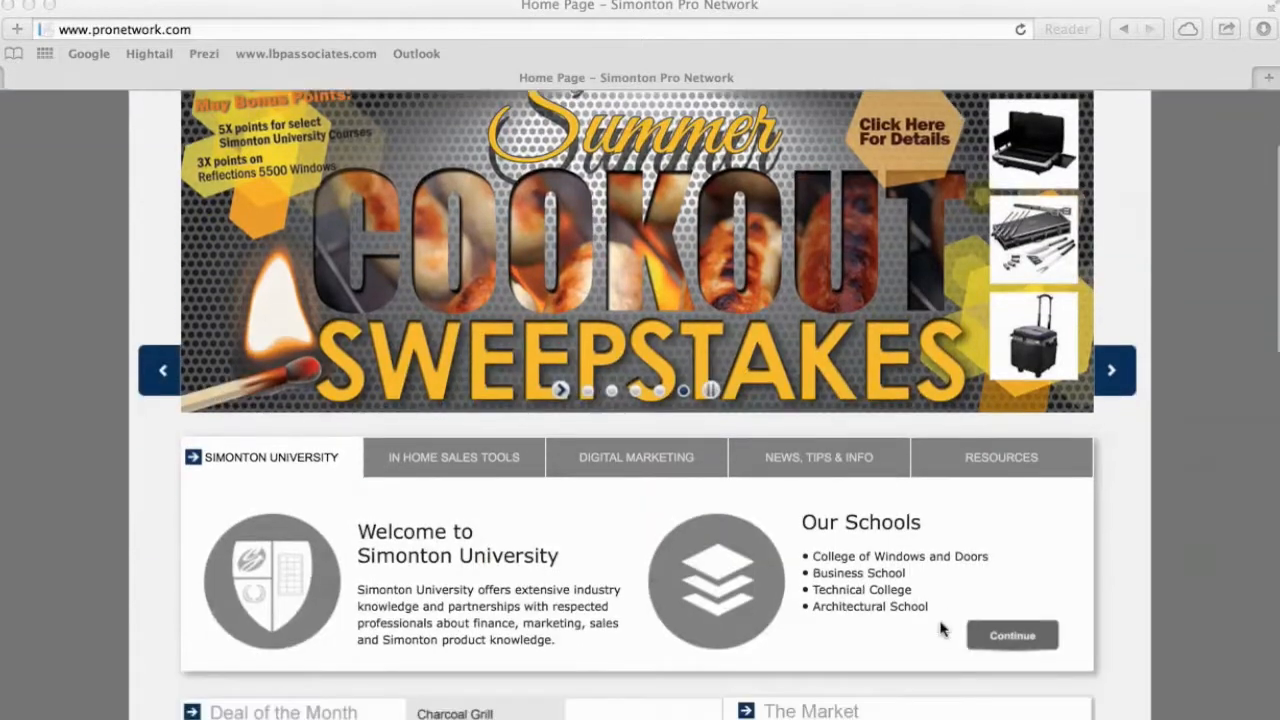
scroll(940, 628, "down", 1)
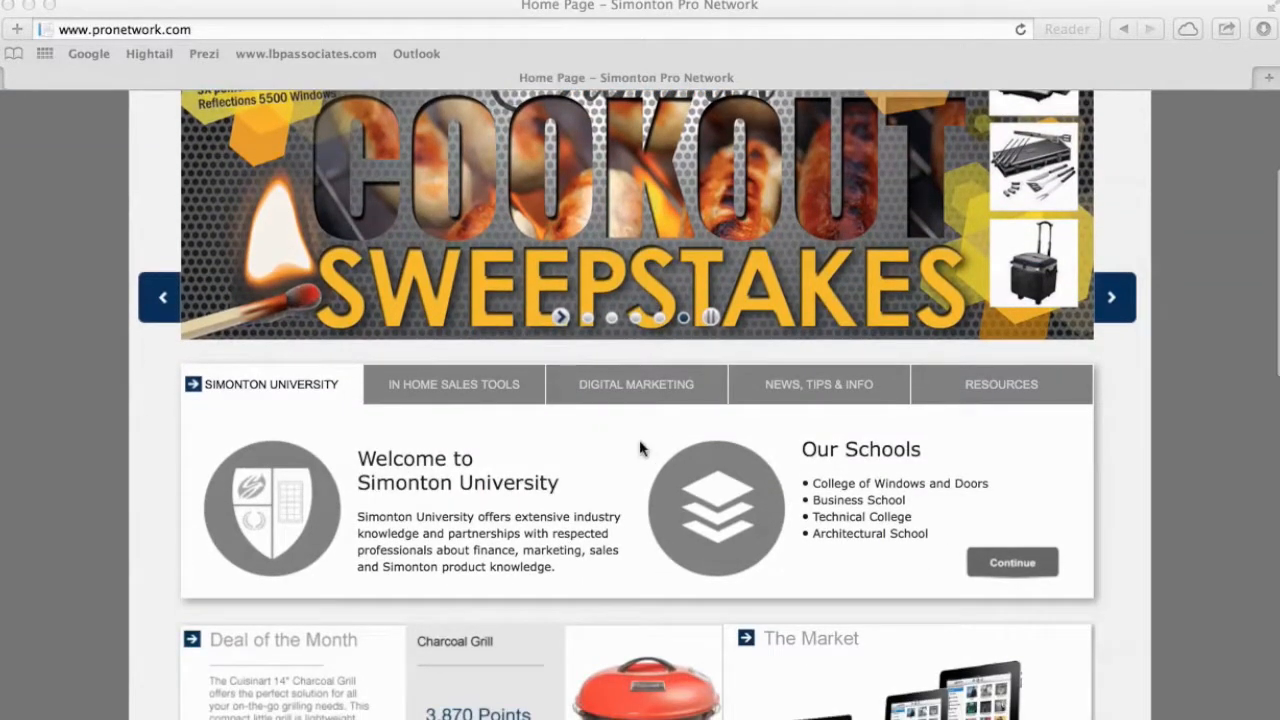
left_click(620, 386)
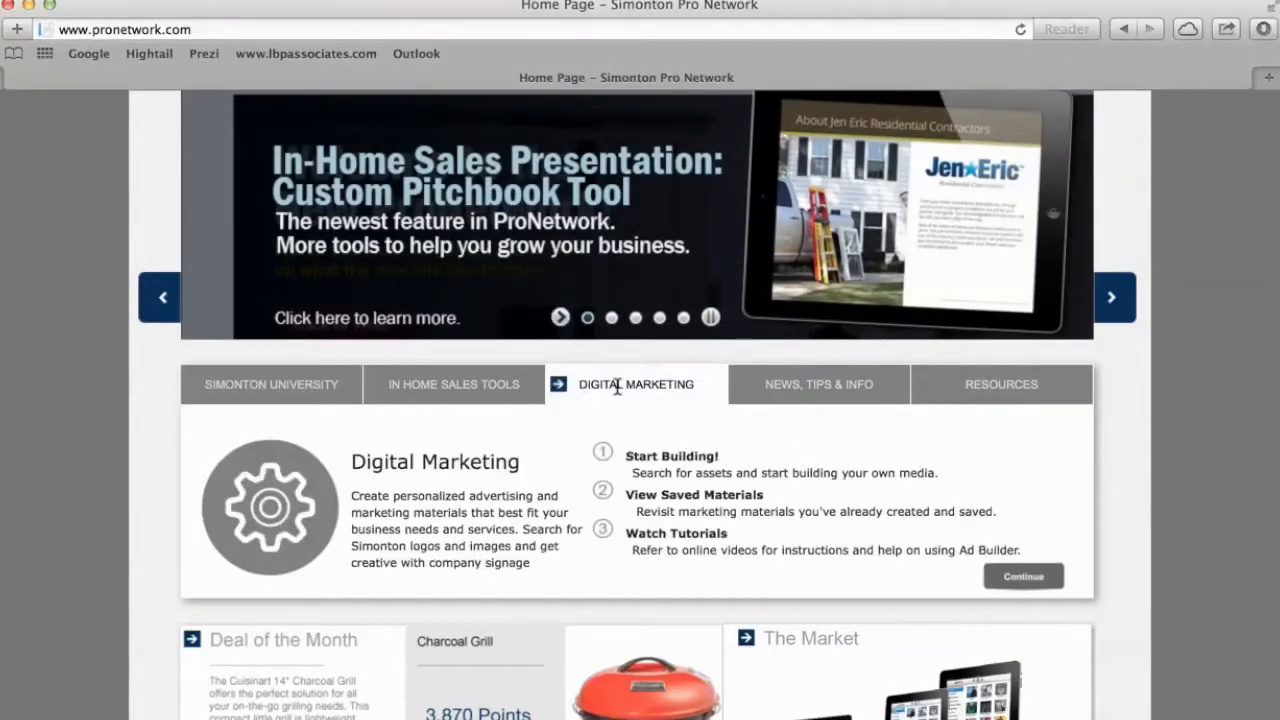
left_click(1021, 578)
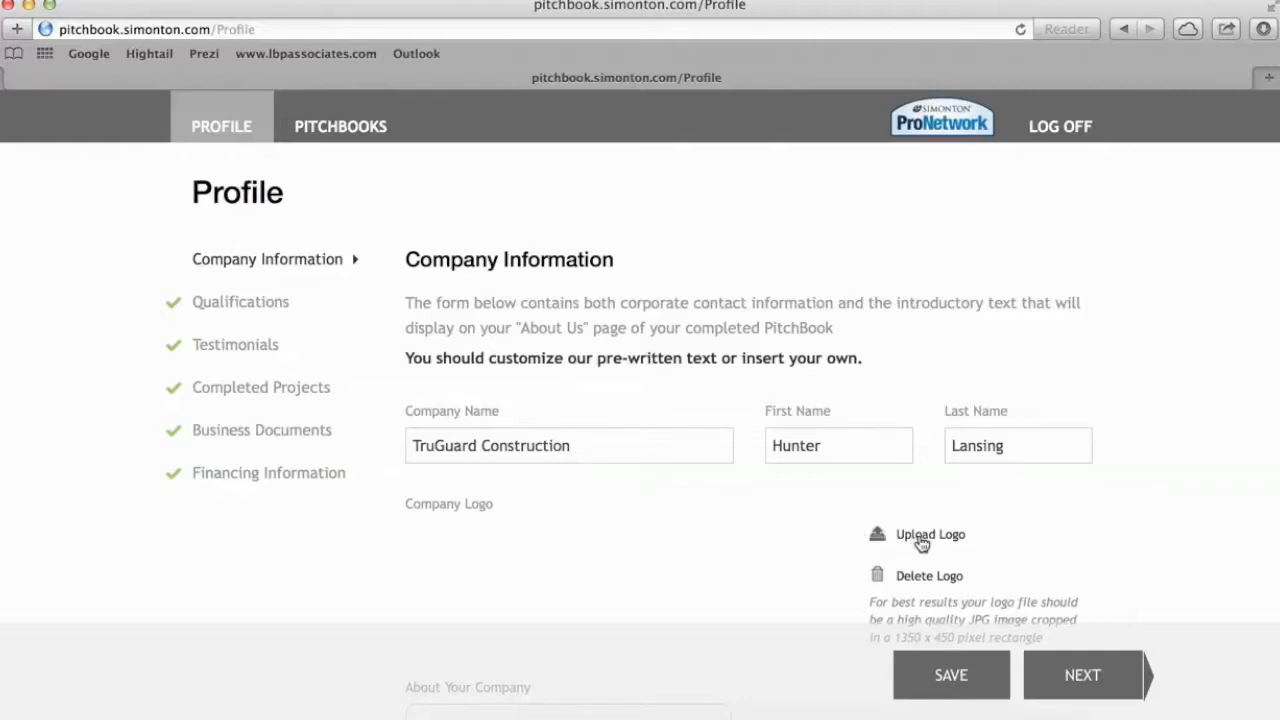
Upload the TruGuard Logo Resized image as the company logo.
left_click(921, 541)
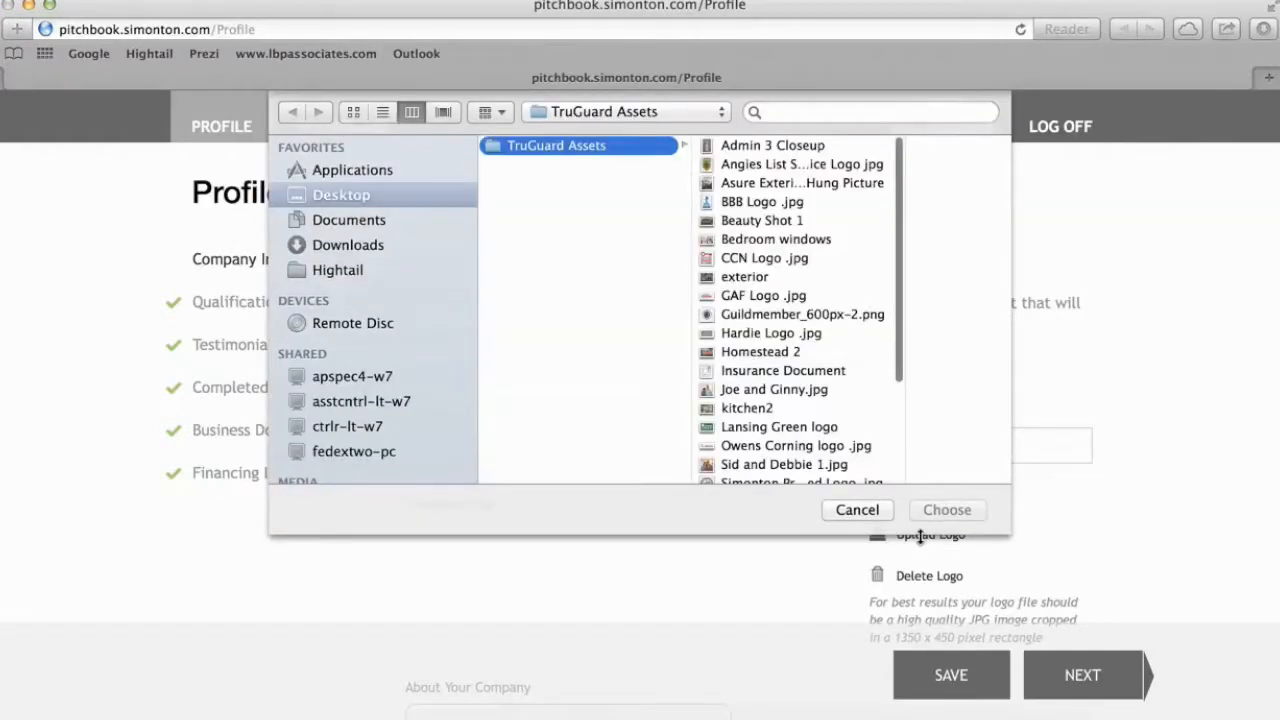
scroll(798, 283, "down", 2)
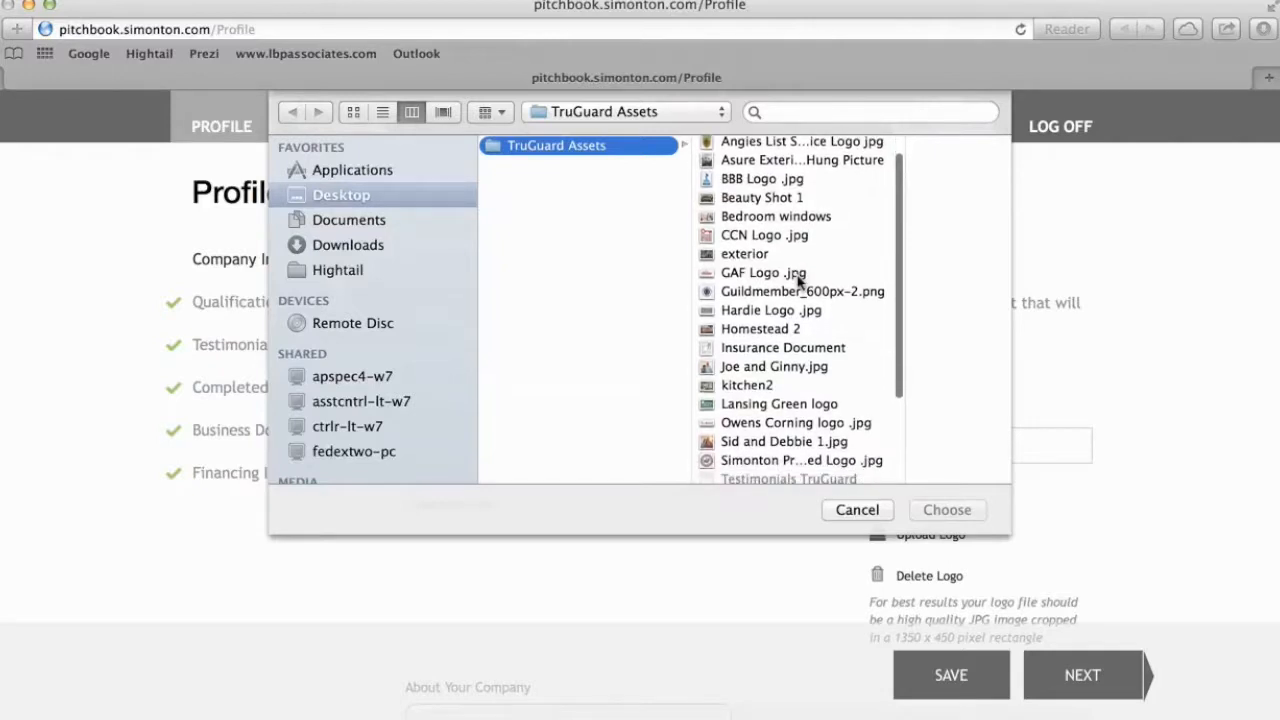
scroll(798, 283, "down", 3)
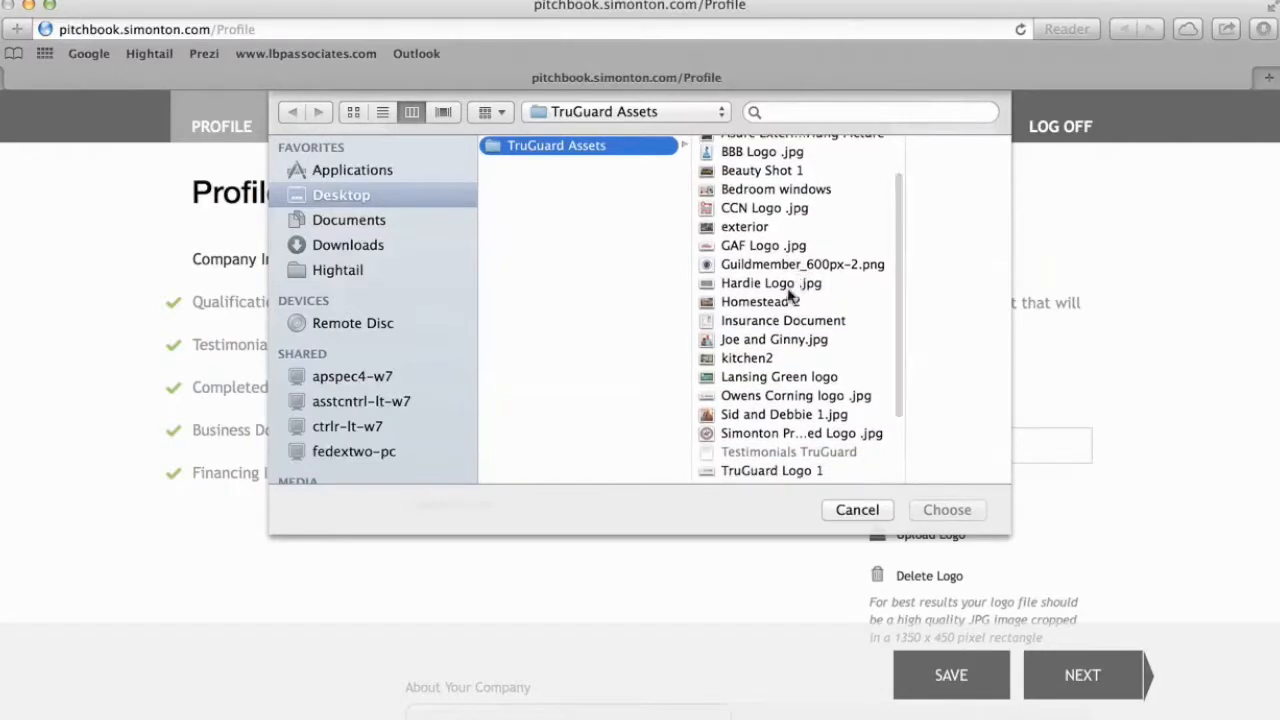
scroll(778, 357, "down", 1)
left_click(774, 452)
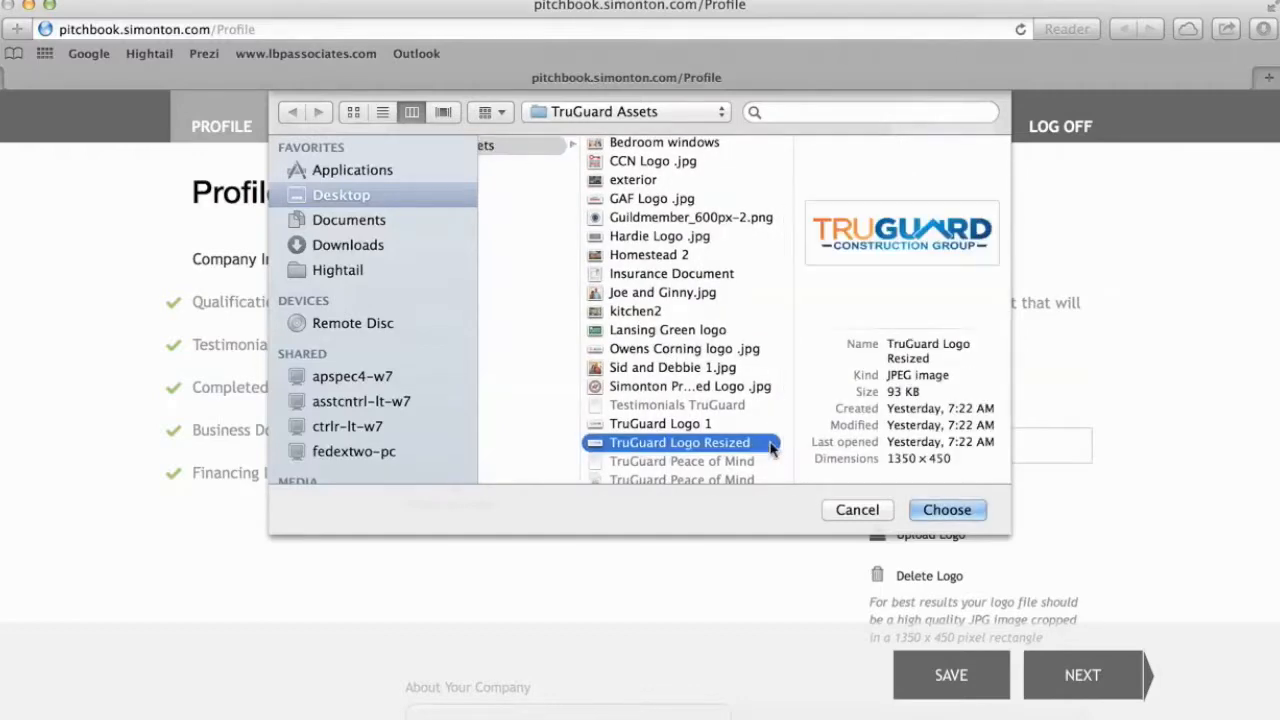
double_click(719, 446)
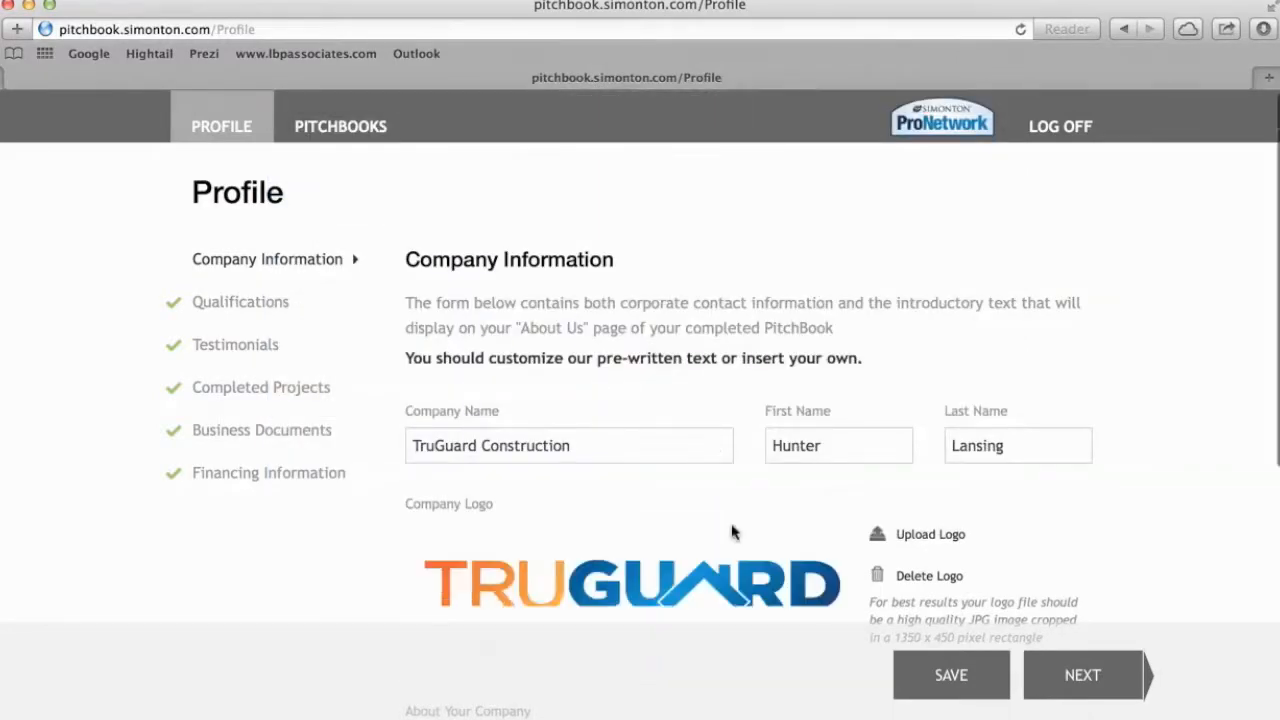
Scroll through the profile form, then minimize the browser to reveal the desktop.
scroll(731, 531, "down", 3)
scroll(733, 531, "down", 1)
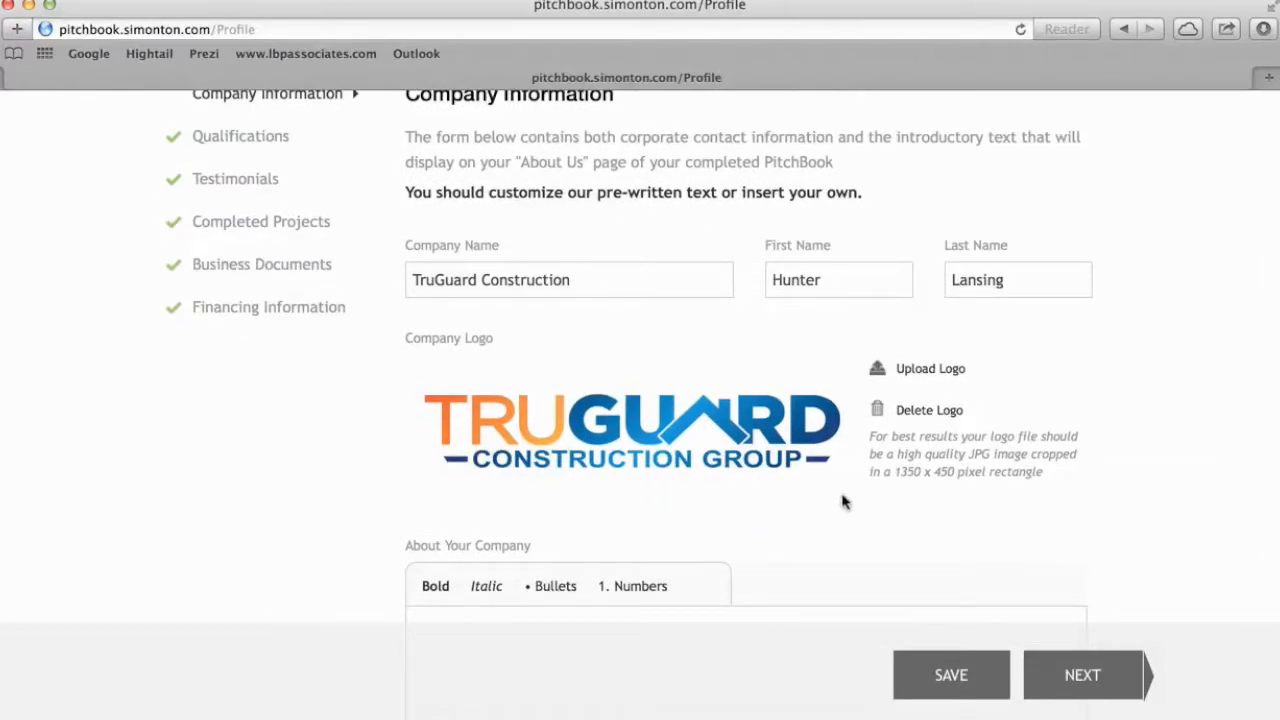
scroll(842, 502, "down", 1)
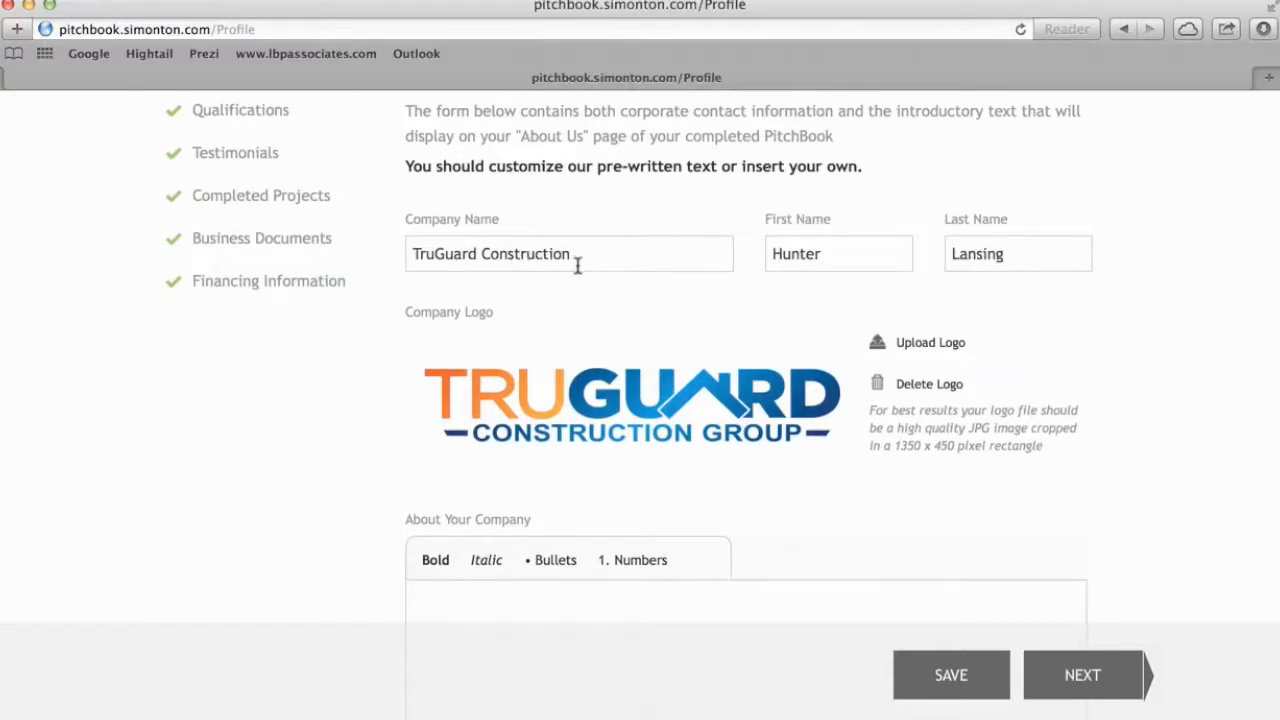
scroll(765, 485, "down", 4)
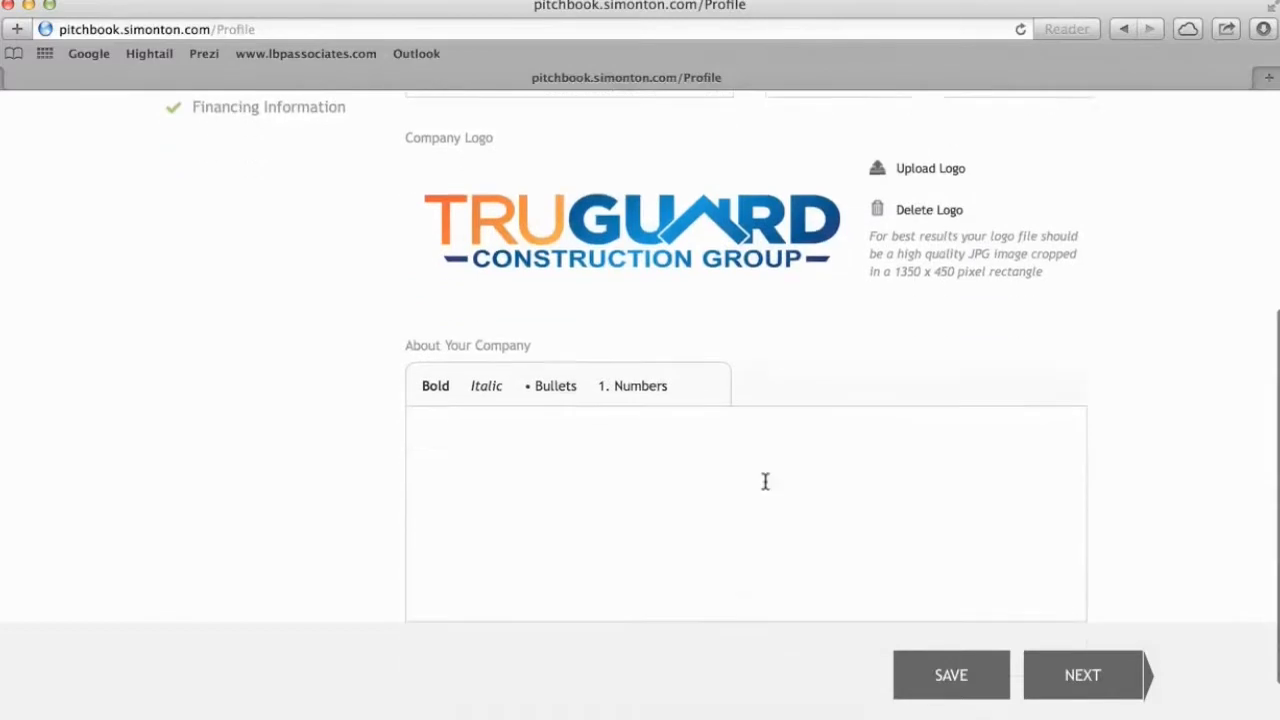
scroll(765, 482, "down", 1)
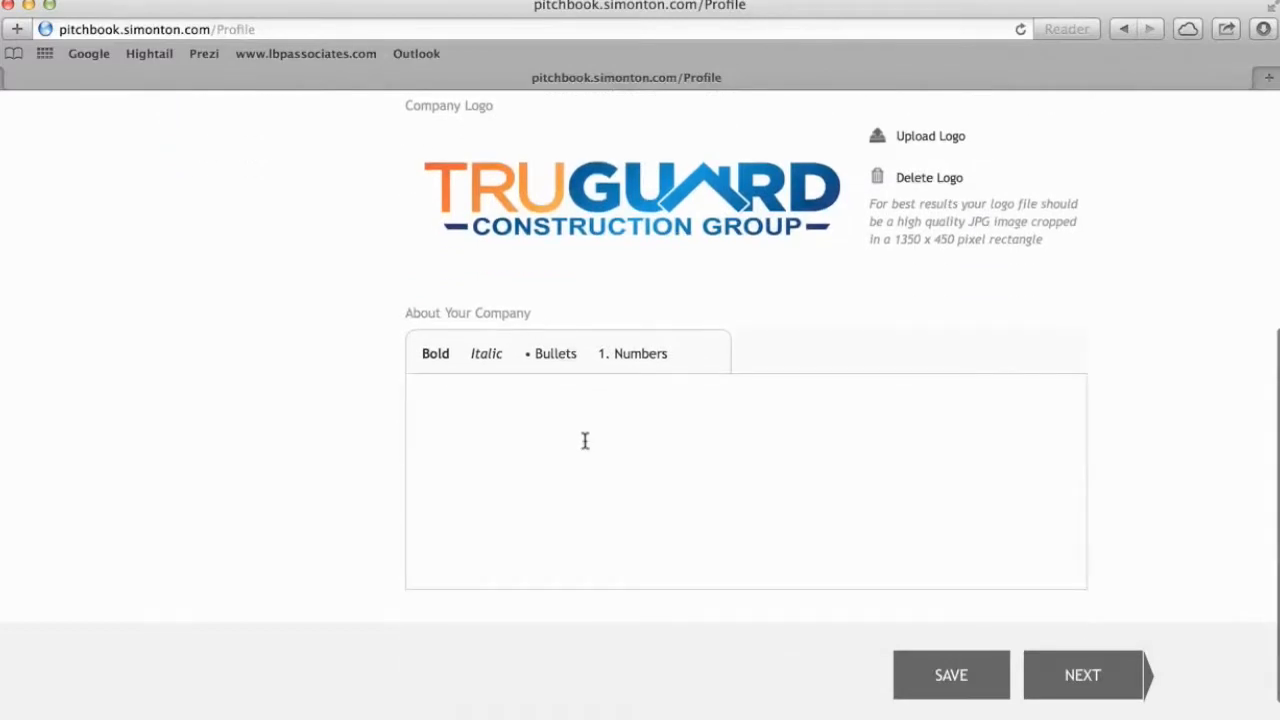
left_click(28, 5)
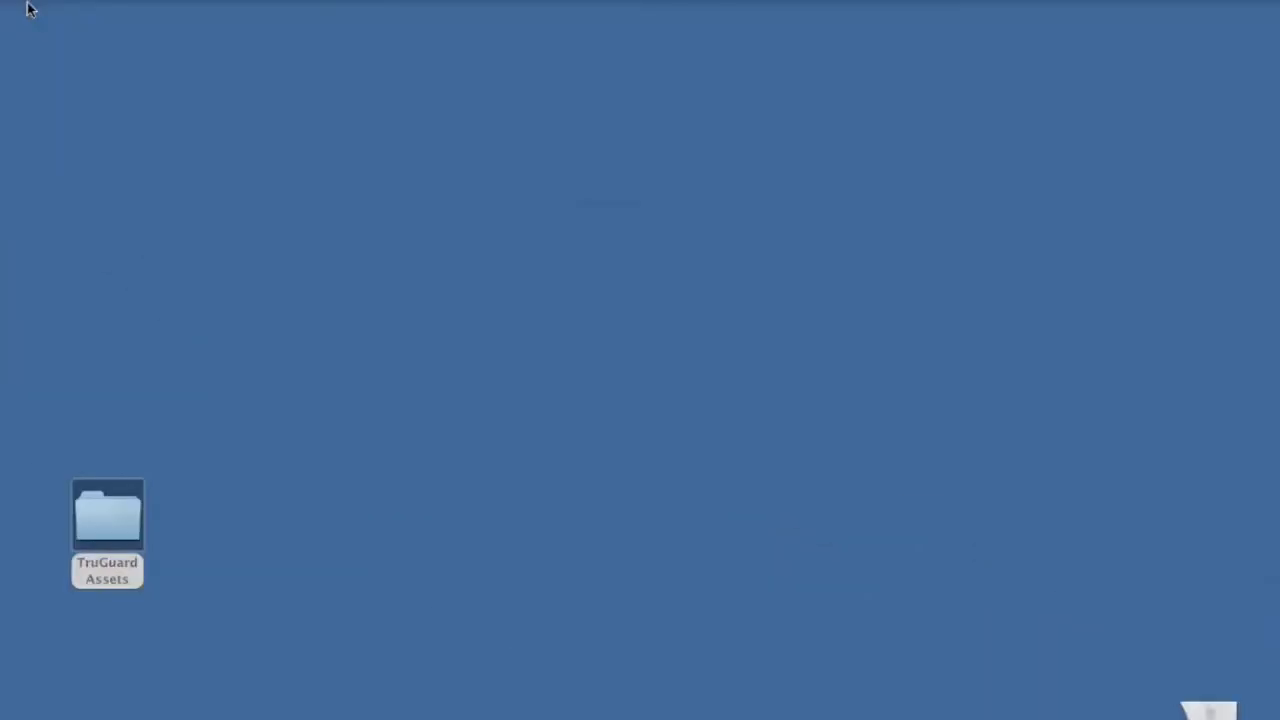
Open the desktop TruGuard Assets folder and launch the TruGuard Peace of Mind document.
double_click(104, 528)
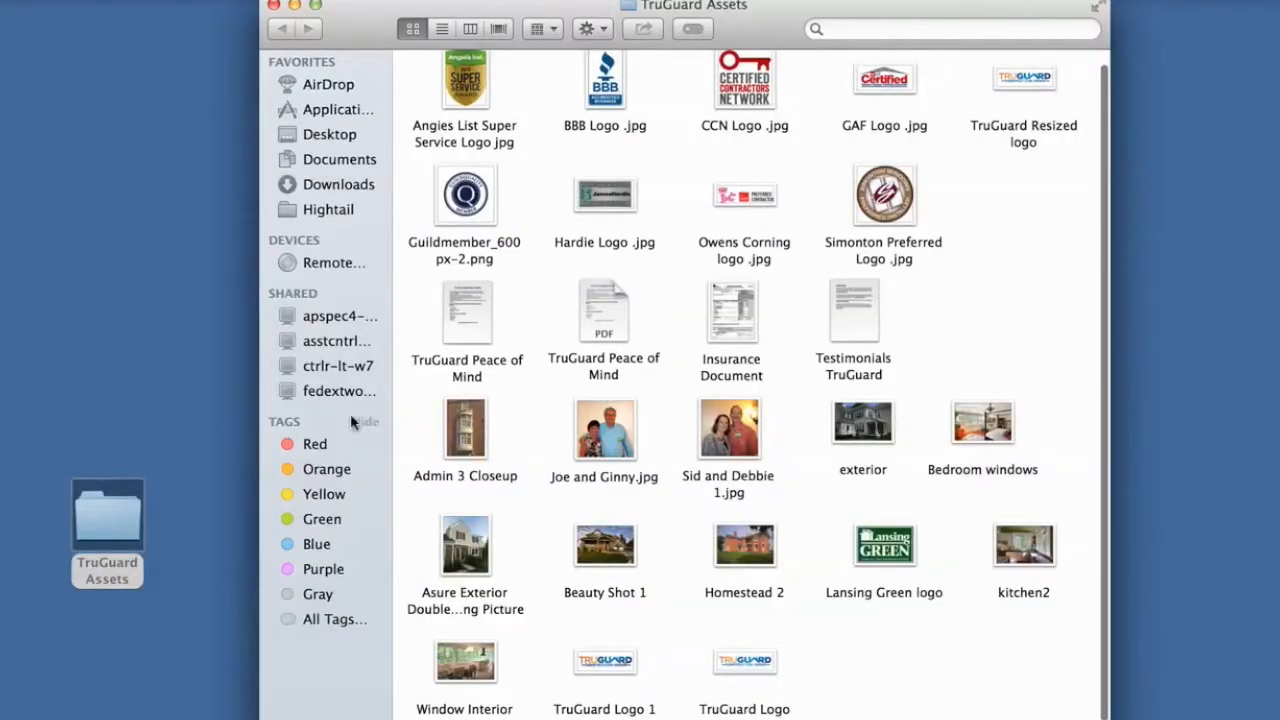
scroll(500, 426, "down", 1)
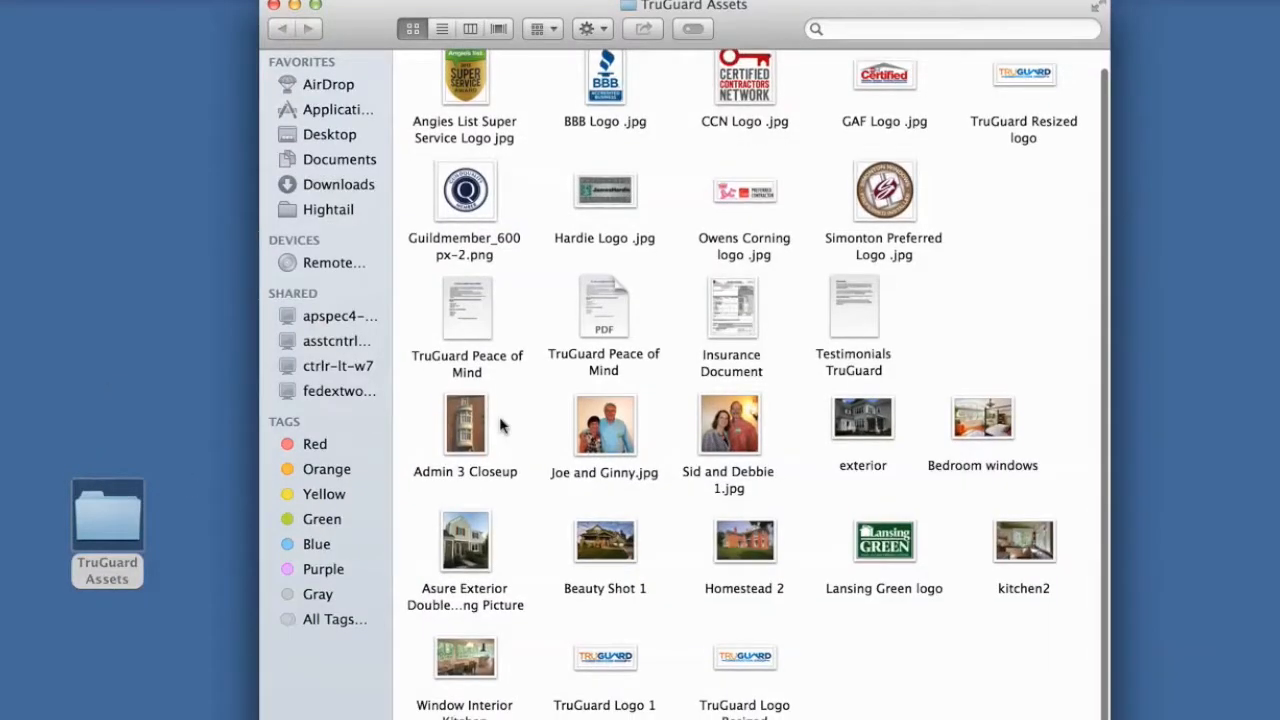
double_click(470, 318)
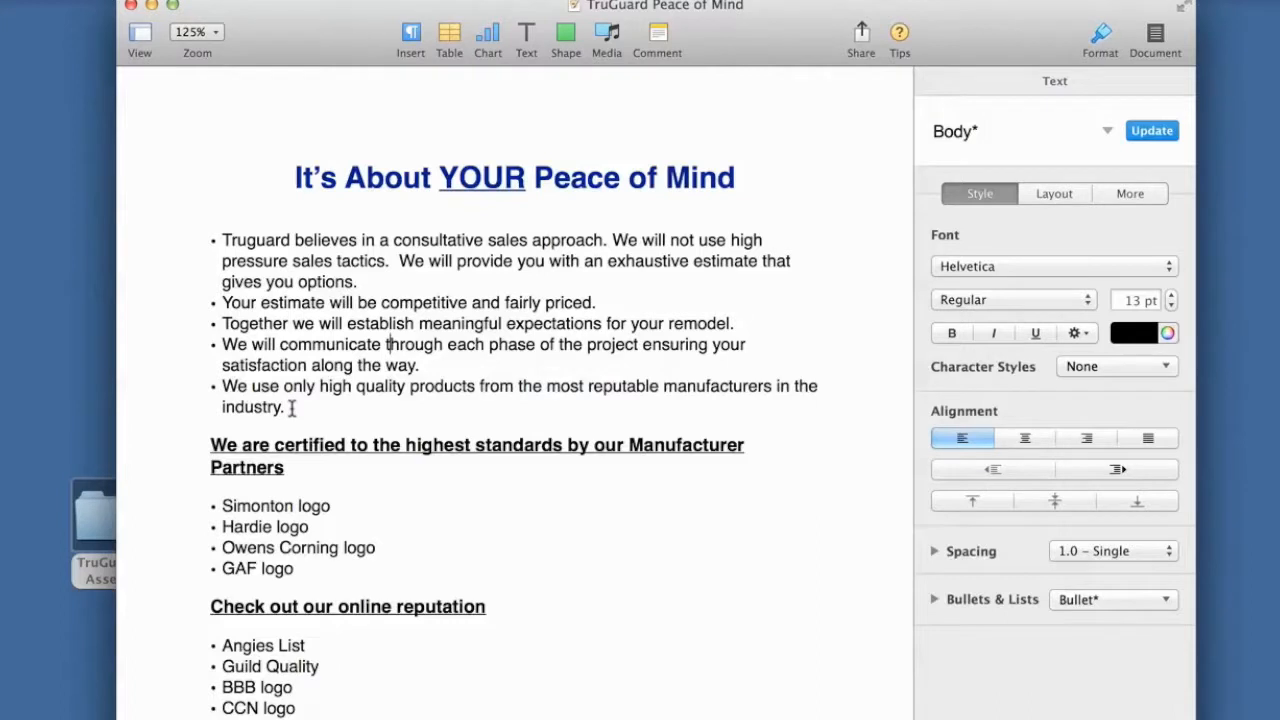
Copy the five sales-approach bullet points from the Peace of Mind document.
left_click_drag(288, 407, 190, 235)
right_click(292, 309)
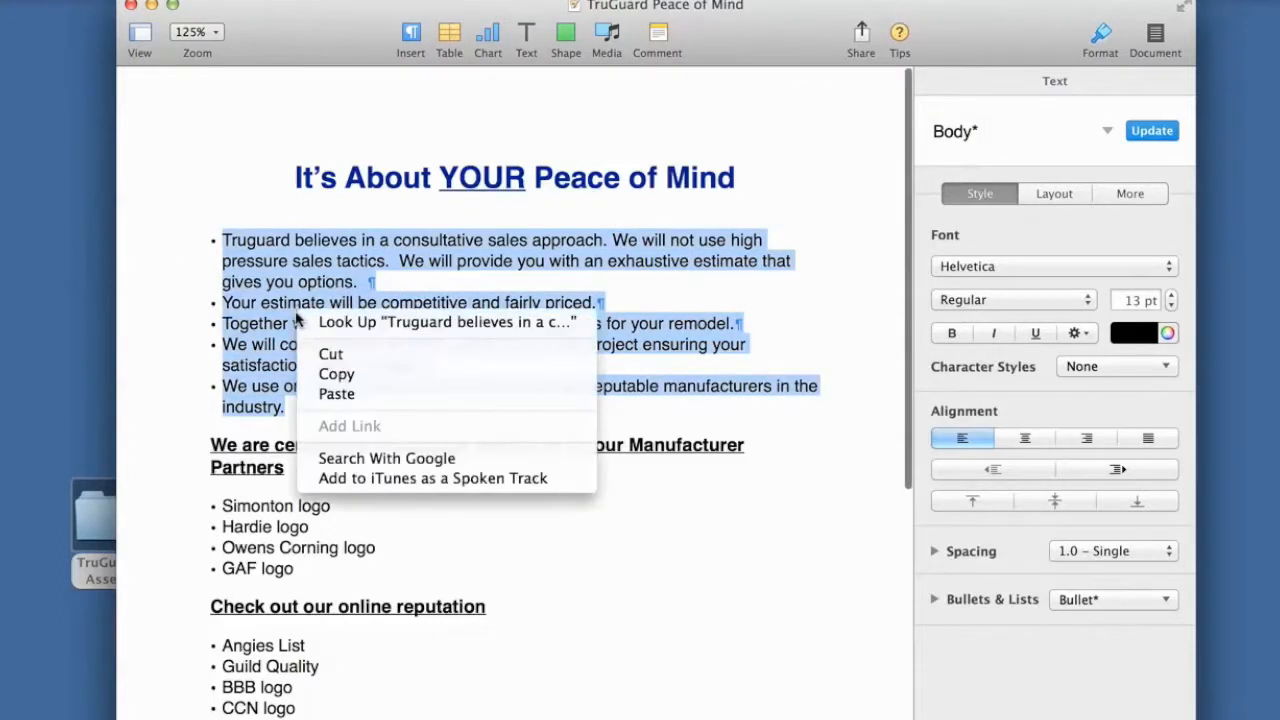
left_click(332, 373)
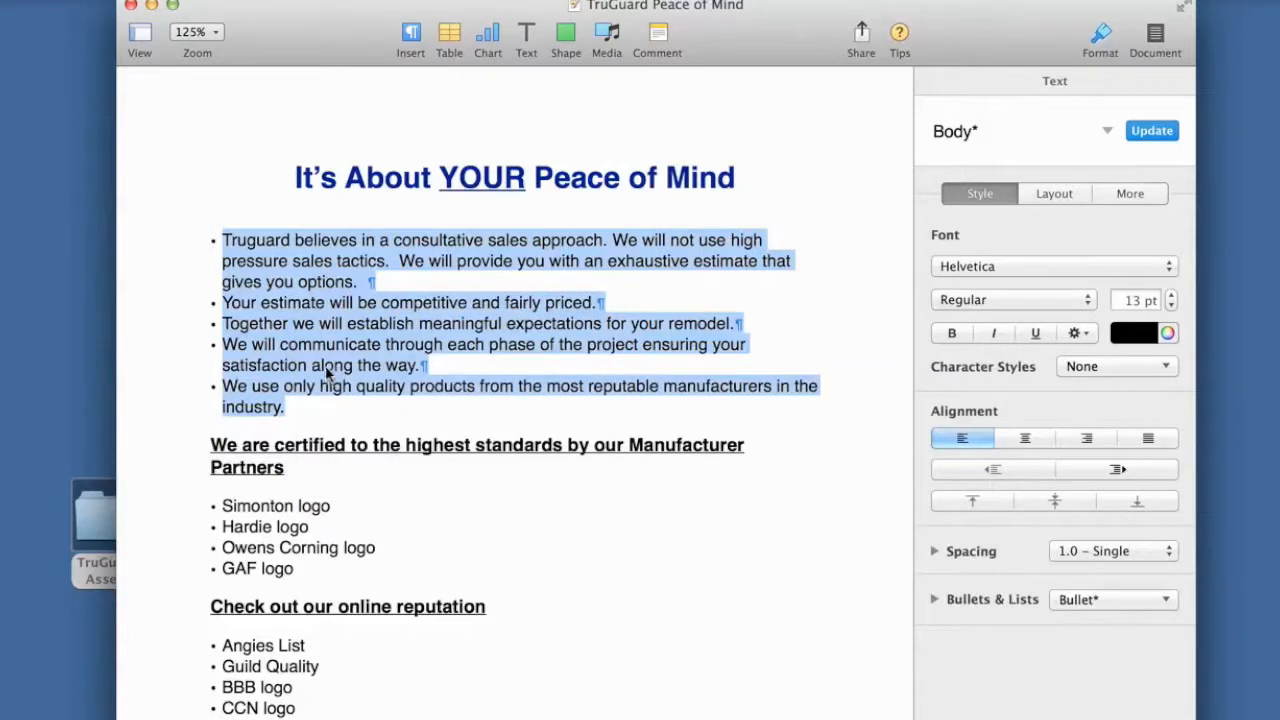
Close the document and the TruGuard Assets window, returning to the pitchbook page in Safari.
left_click(130, 5)
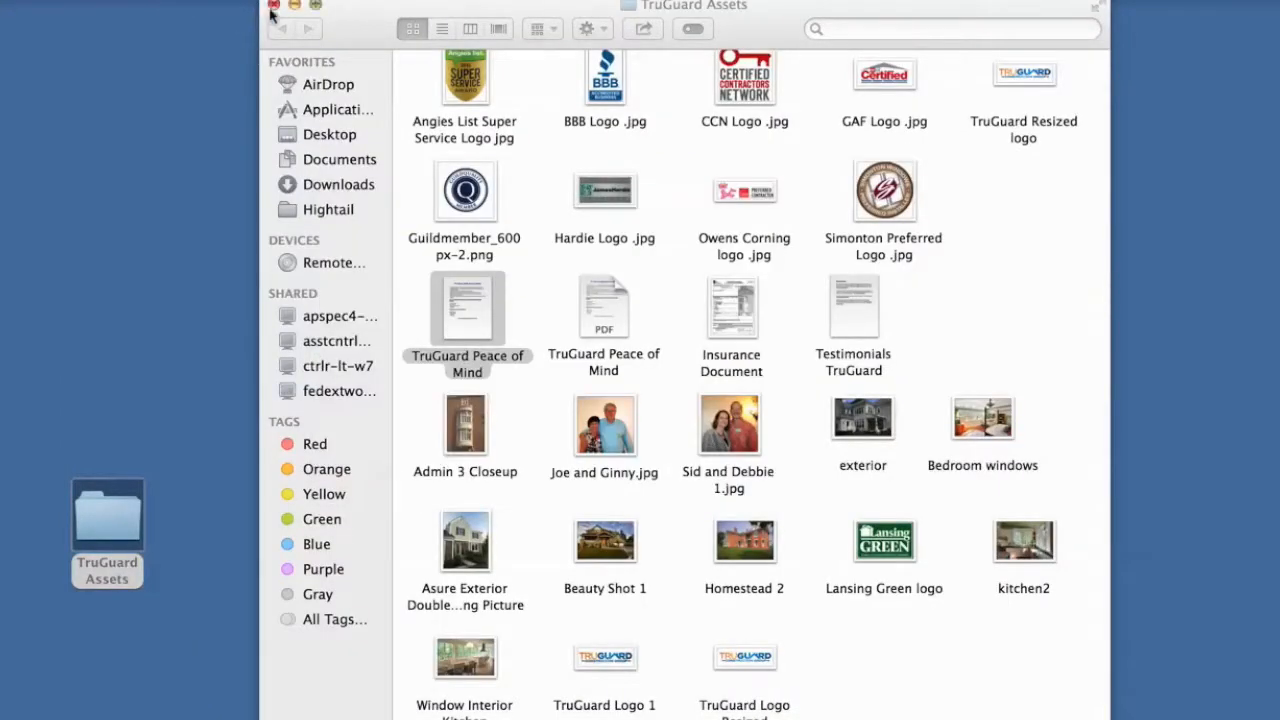
left_click(268, 16)
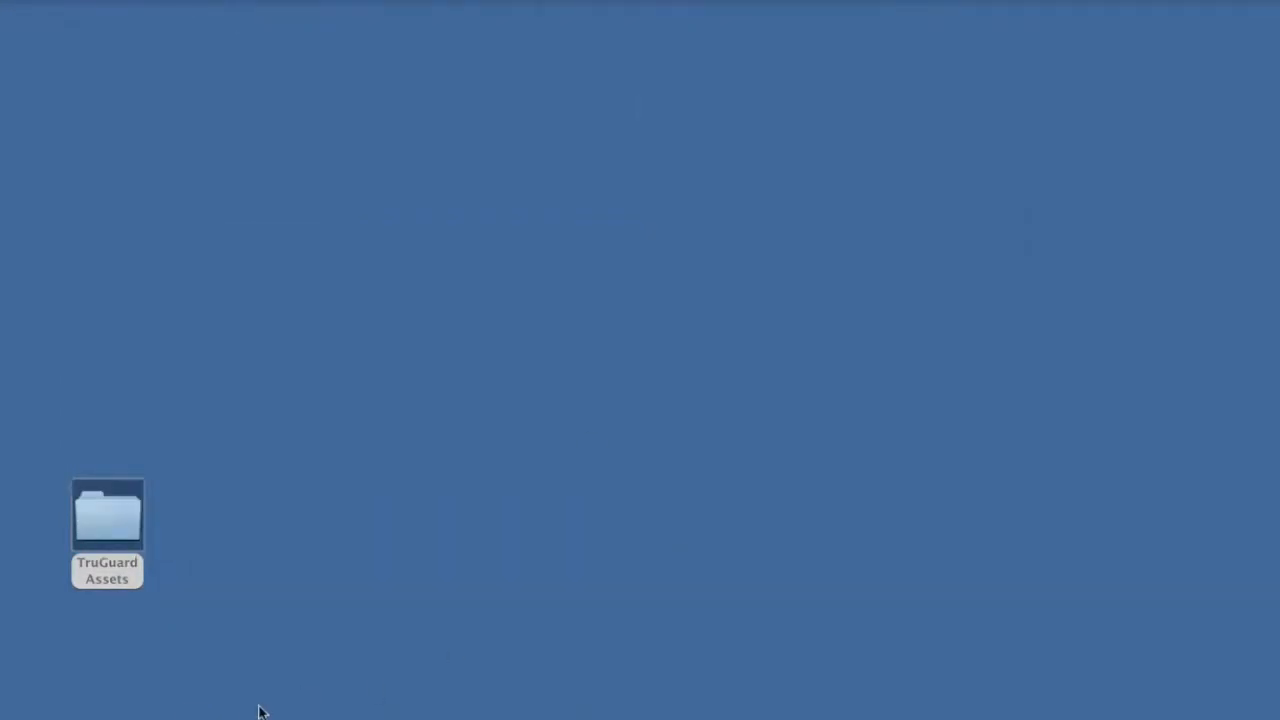
left_click(166, 716)
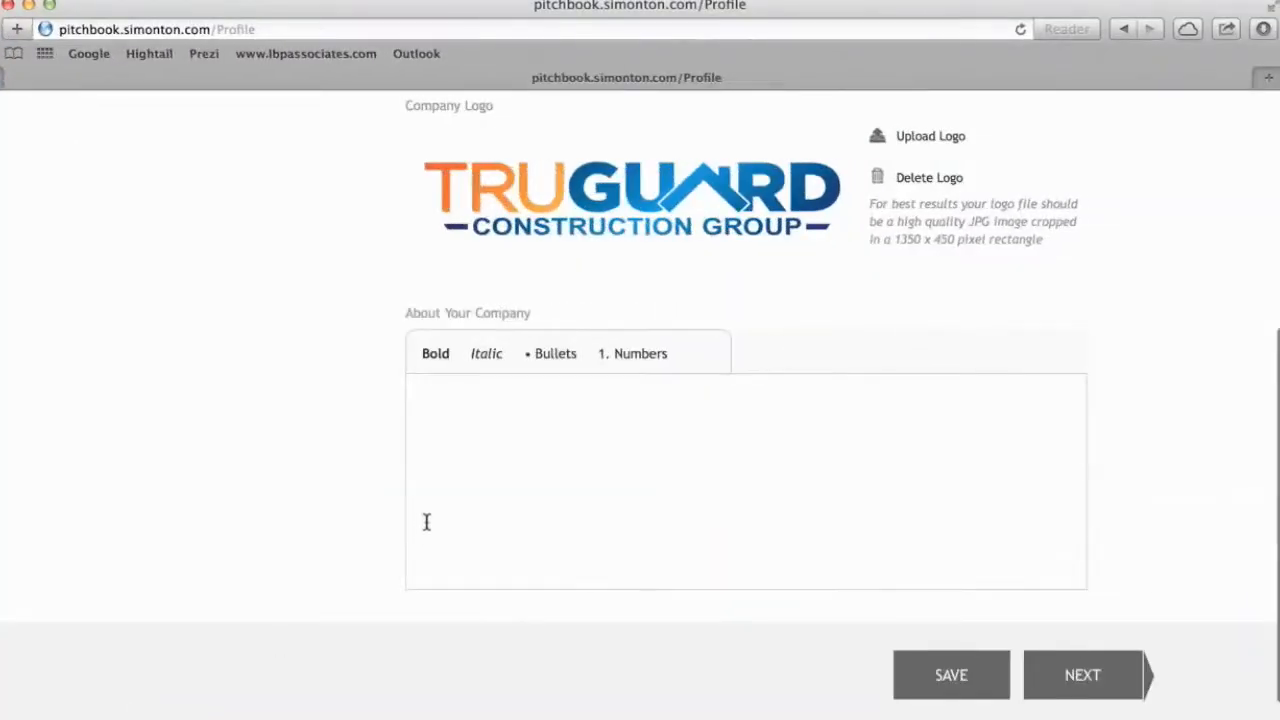
Paste the five Truguard bullets into About Your Company, make them bold, and proceed to Qualifications.
right_click(444, 399)
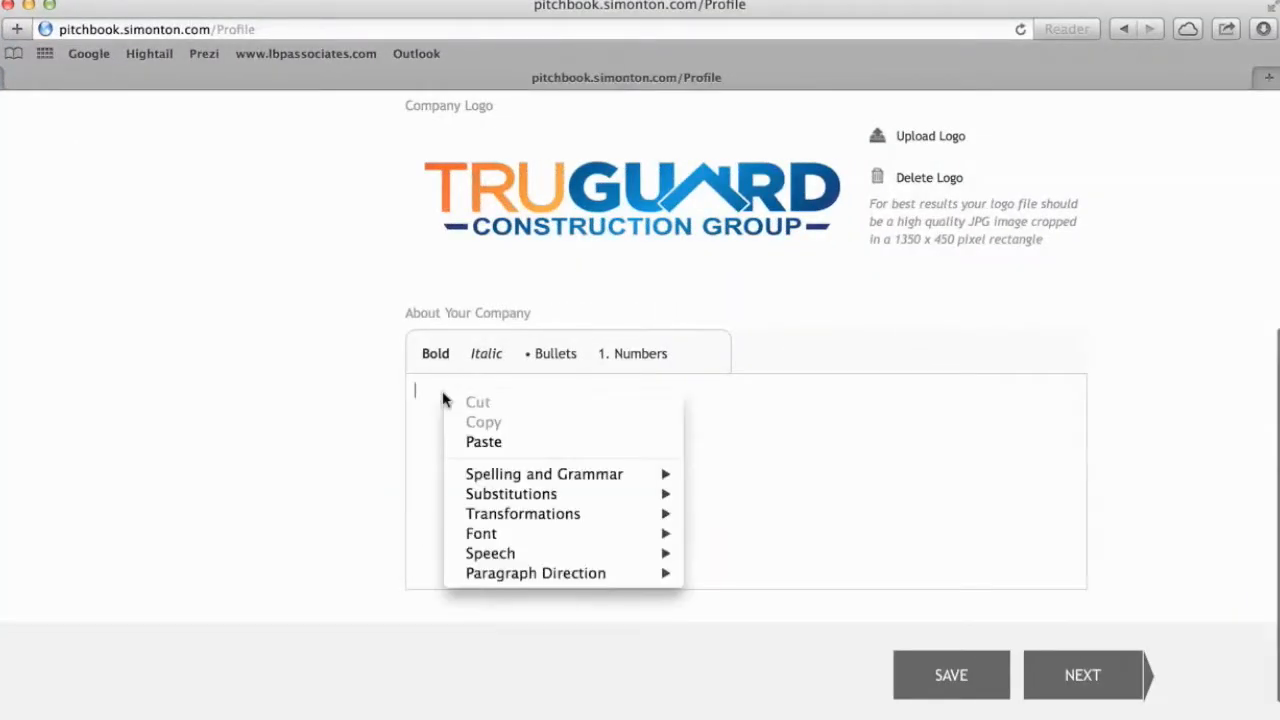
left_click(470, 442)
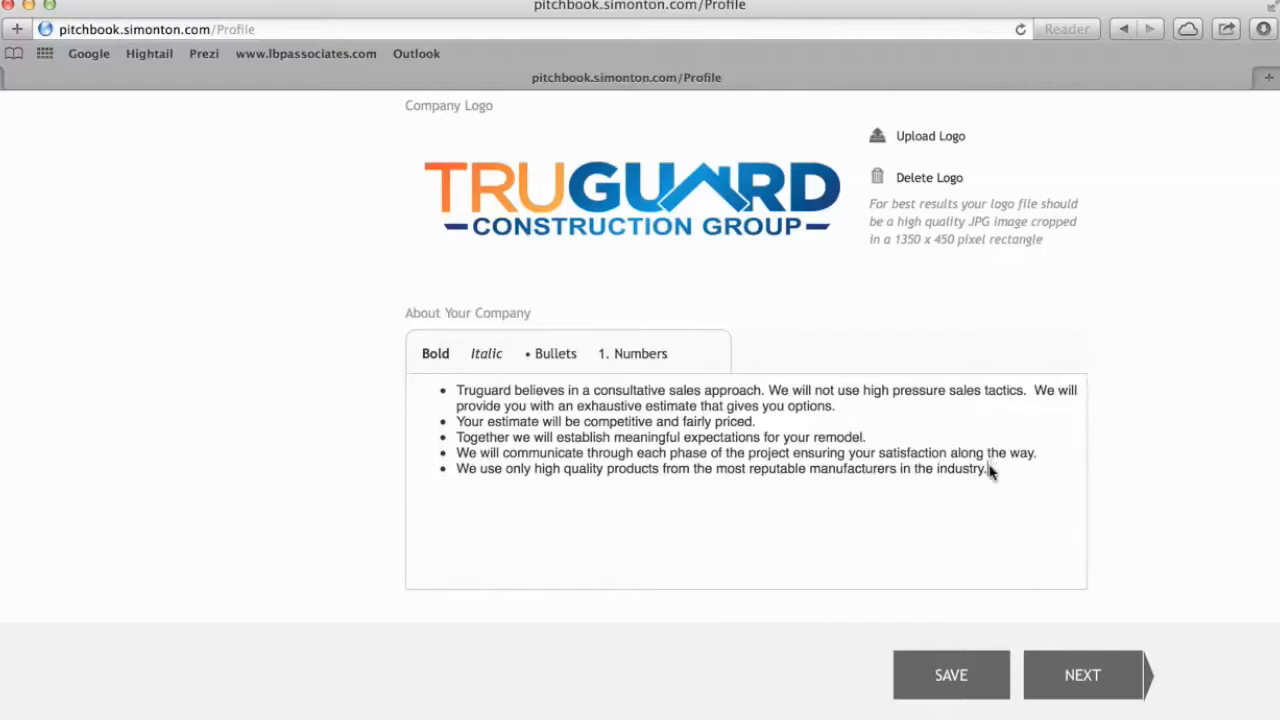
left_click_drag(988, 470, 446, 390)
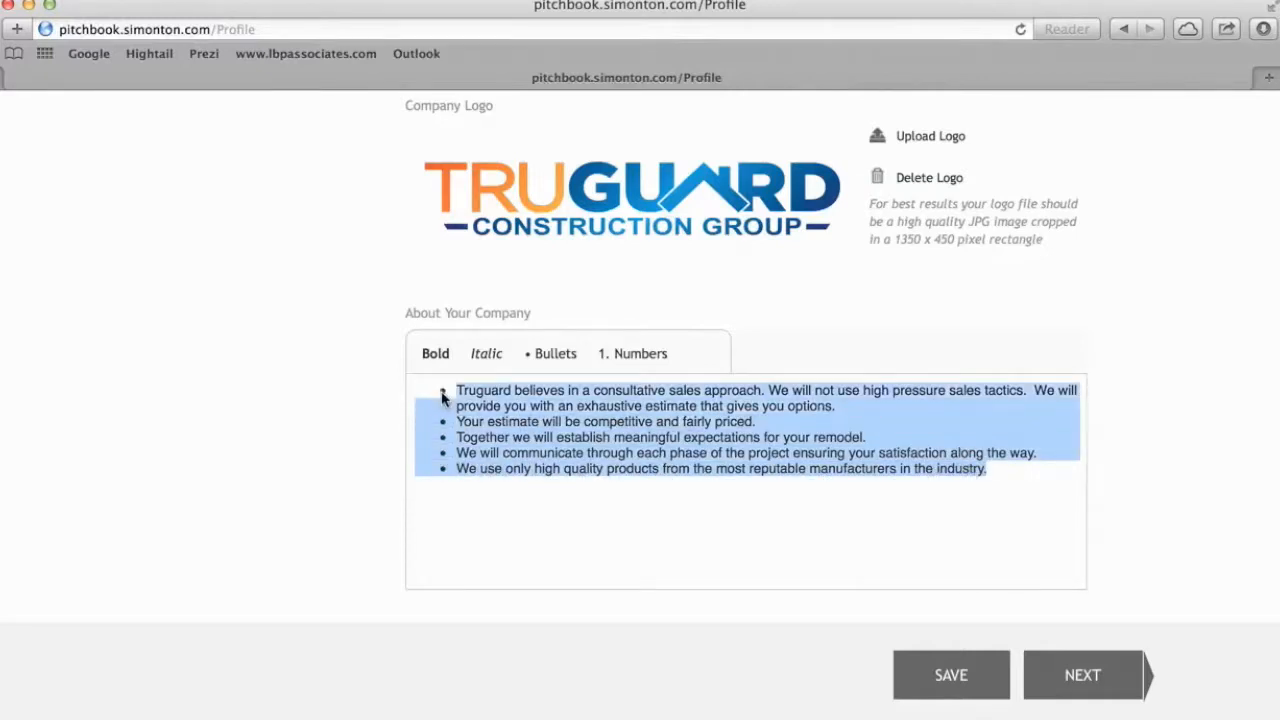
left_click(435, 358)
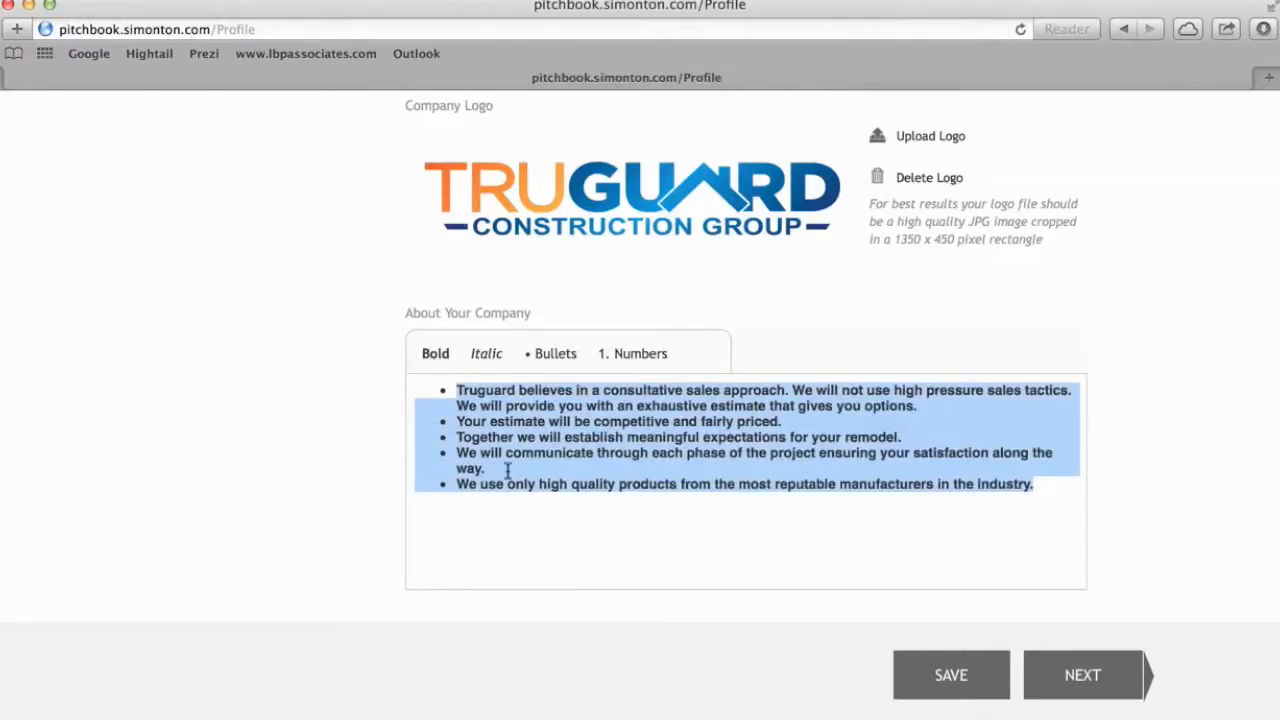
left_click(536, 532)
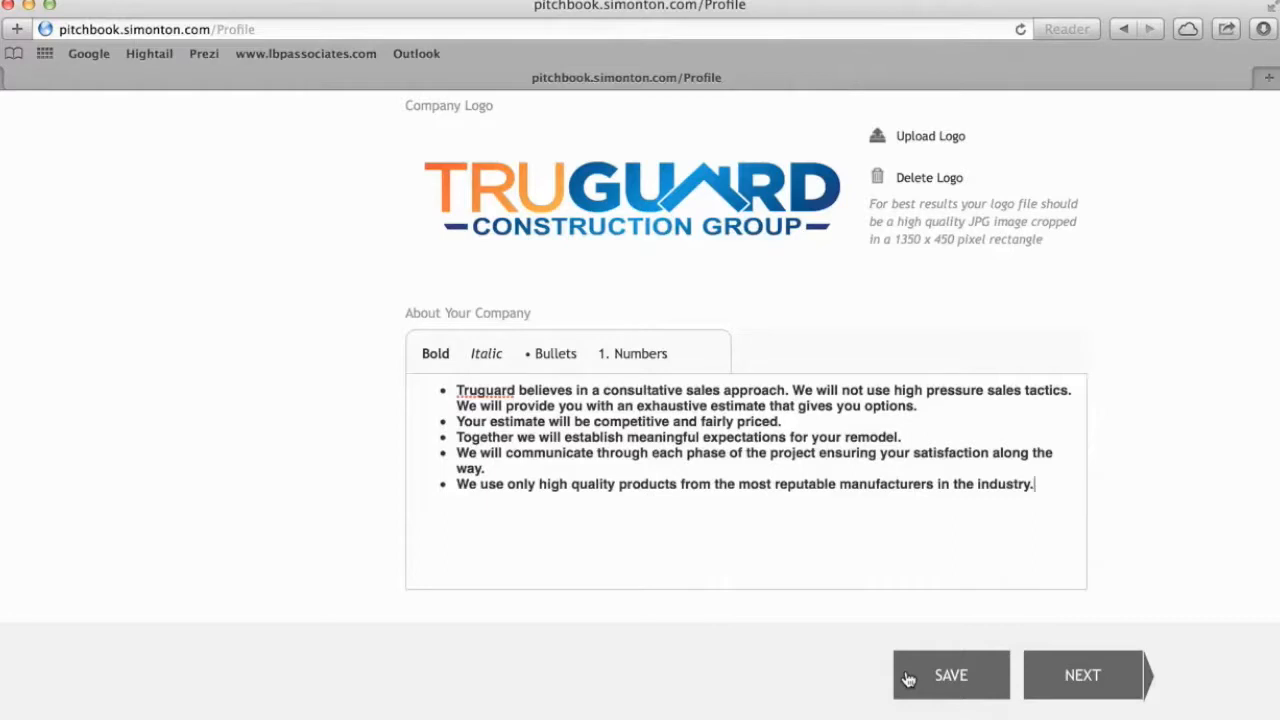
left_click(1092, 684)
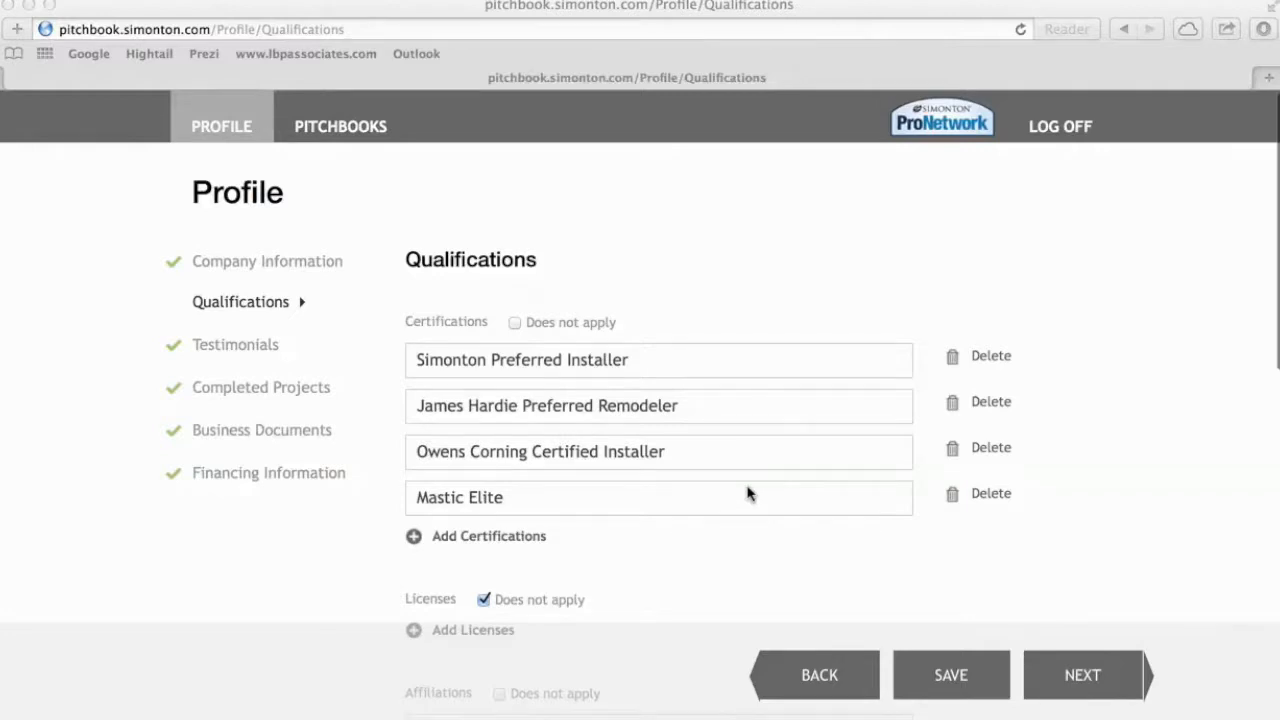
Scroll through the Qualifications entries, then continue to the Testimonials page.
scroll(748, 493, "down", 2)
scroll(748, 493, "down", 1)
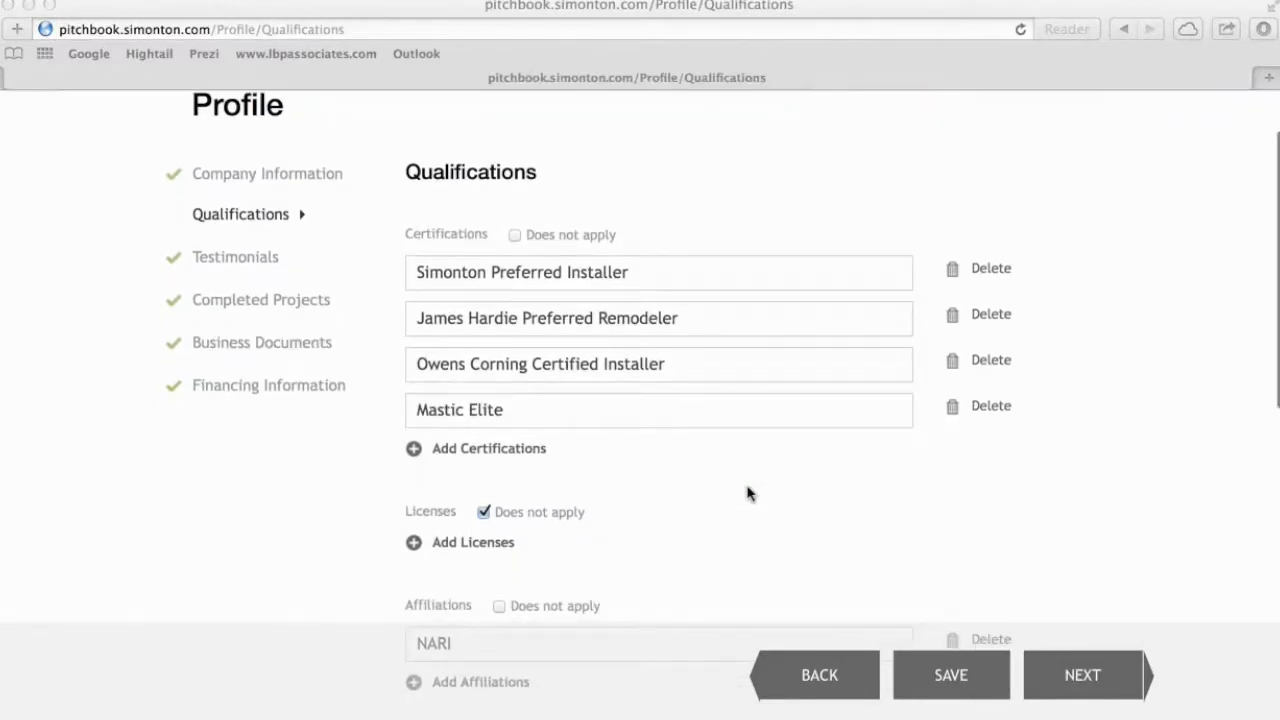
scroll(748, 493, "down", 2)
scroll(745, 471, "down", 5)
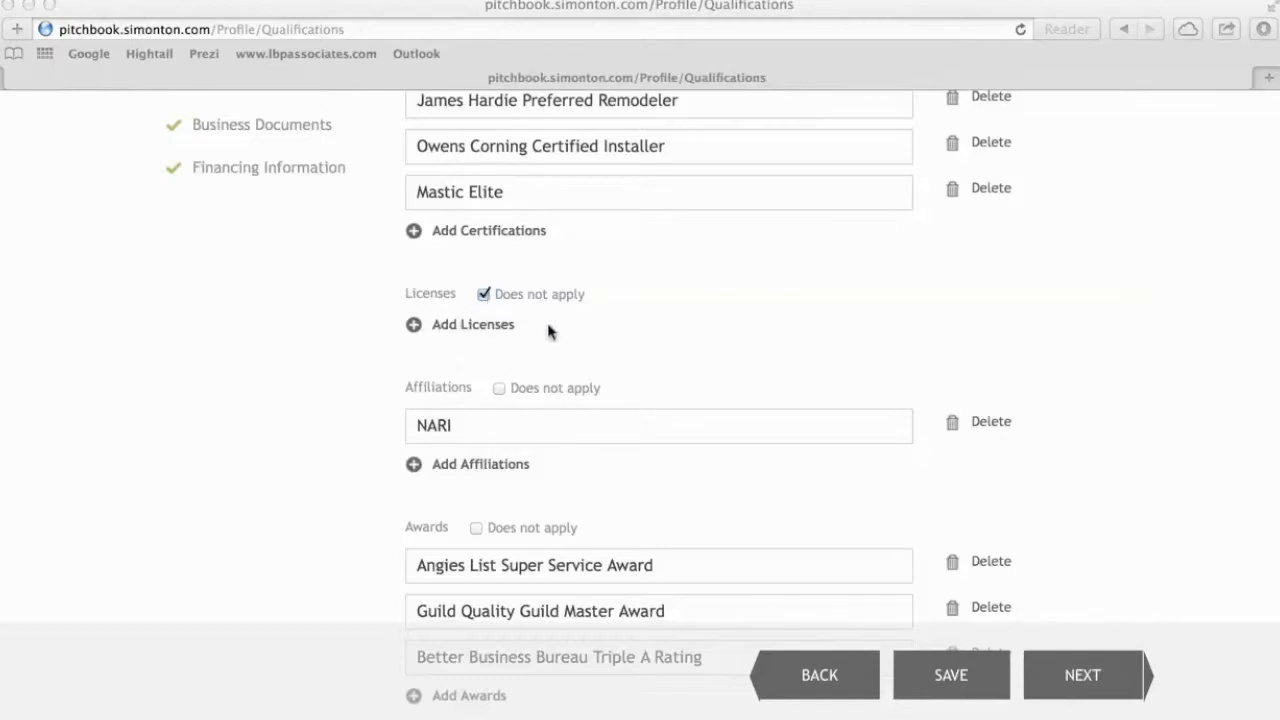
scroll(549, 329, "down", 4)
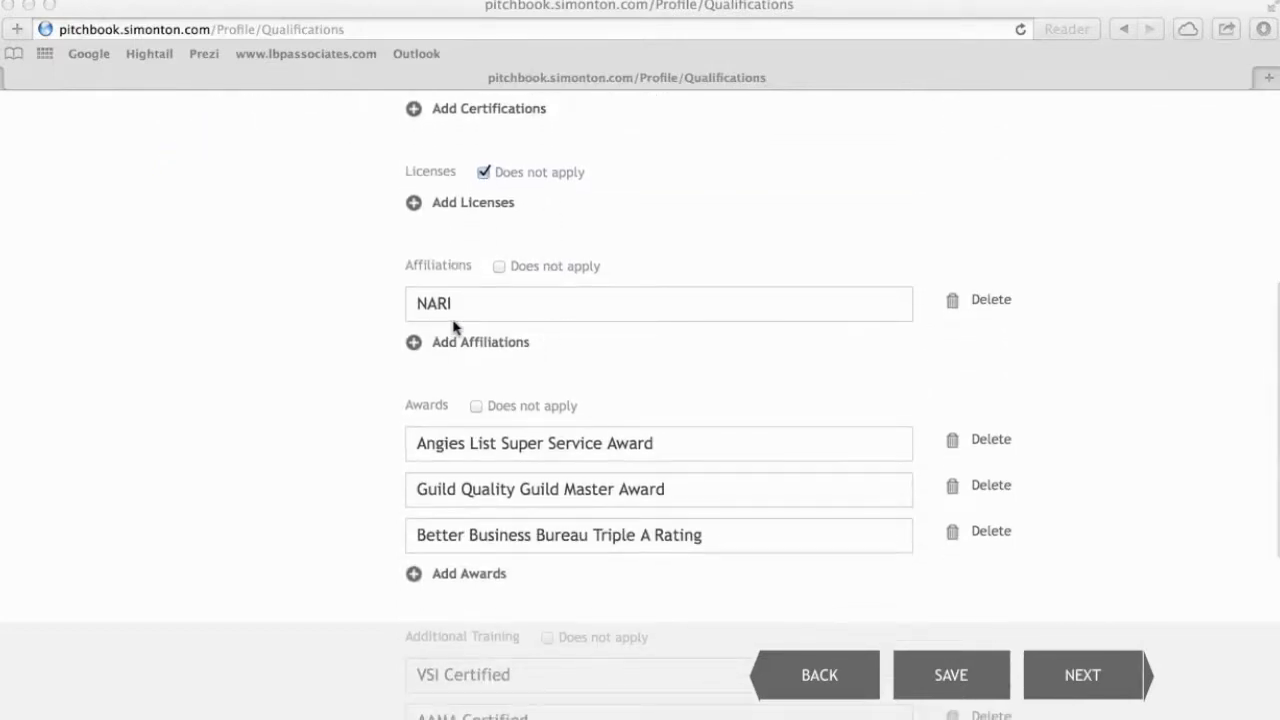
scroll(480, 330, "down", 4)
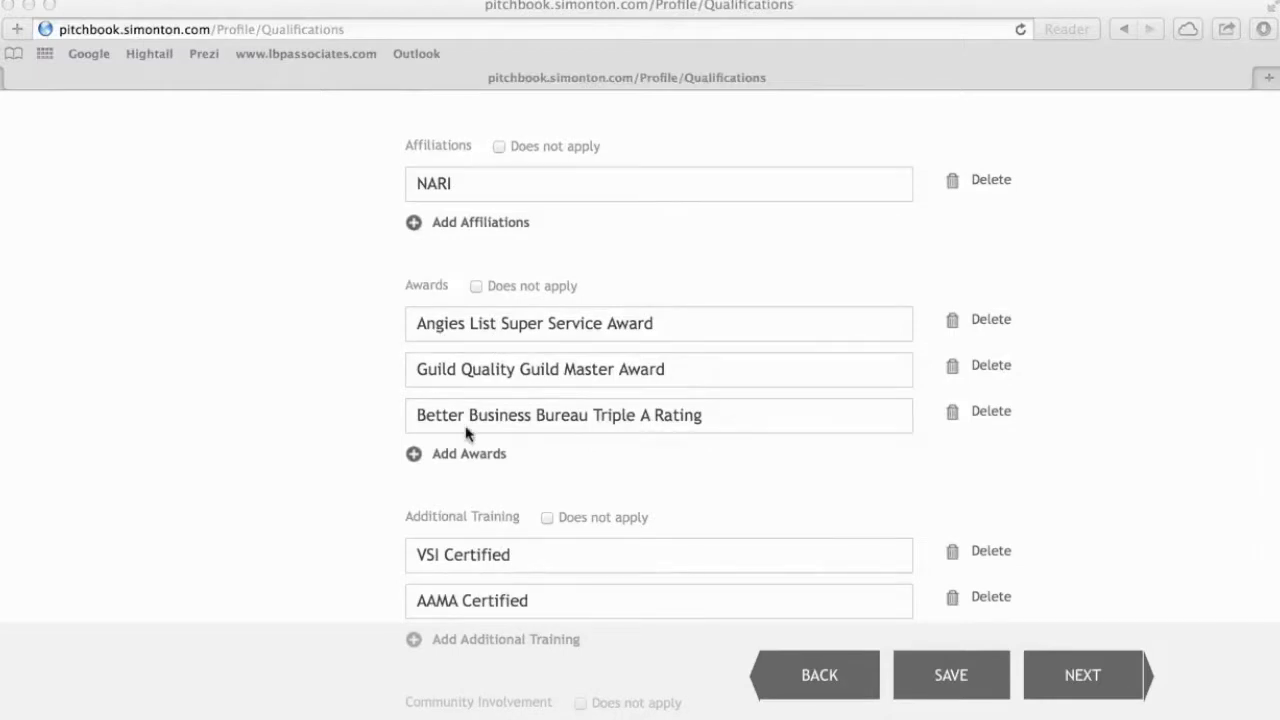
scroll(466, 433, "down", 4)
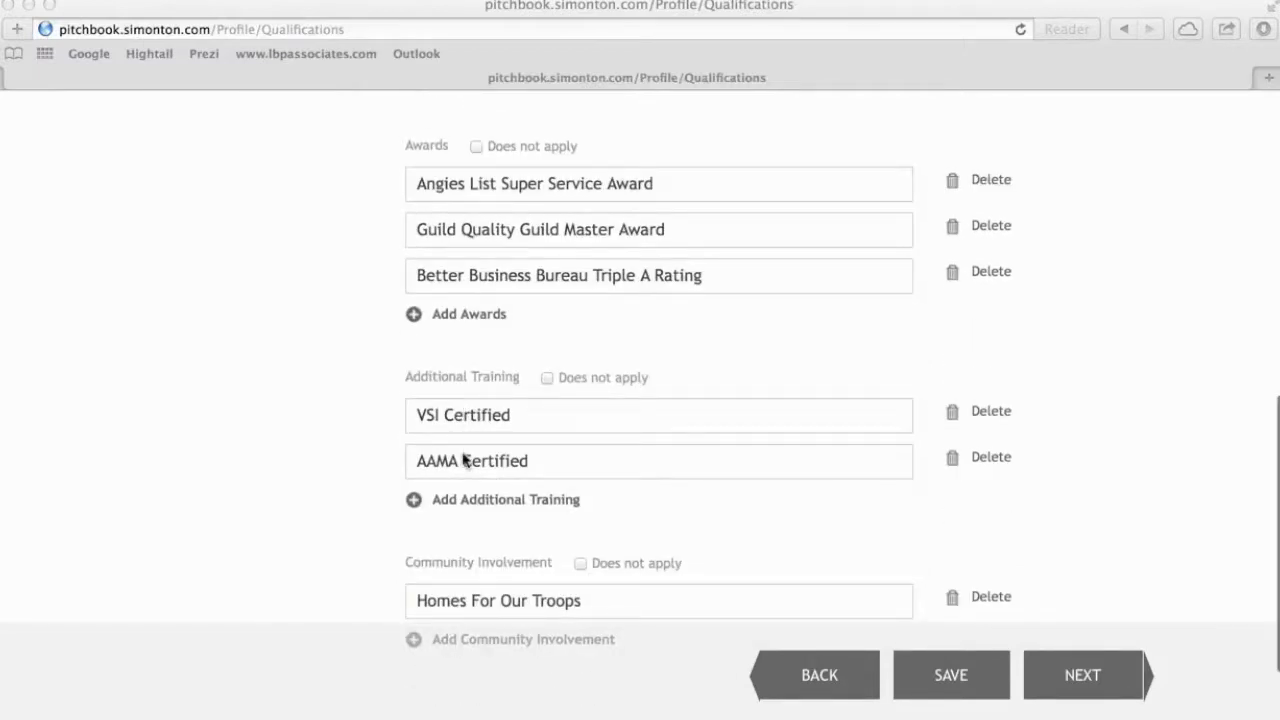
scroll(463, 459, "down", 3)
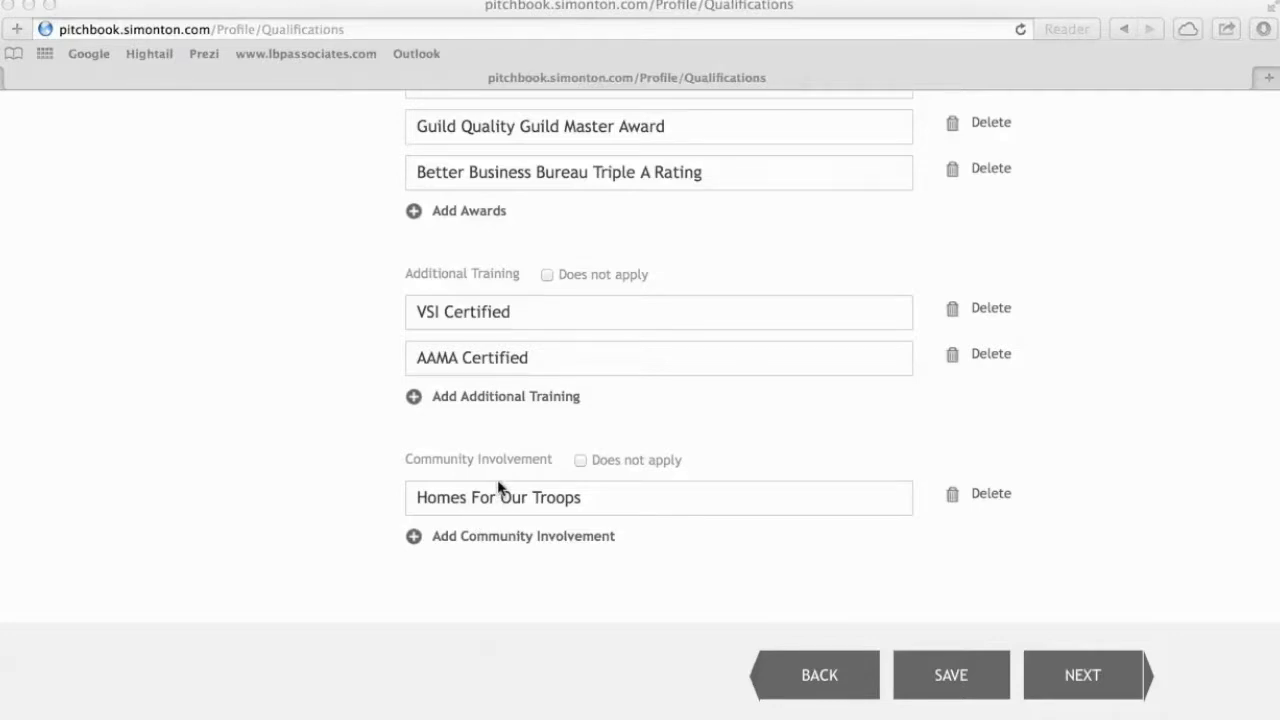
scroll(498, 487, "up", 7)
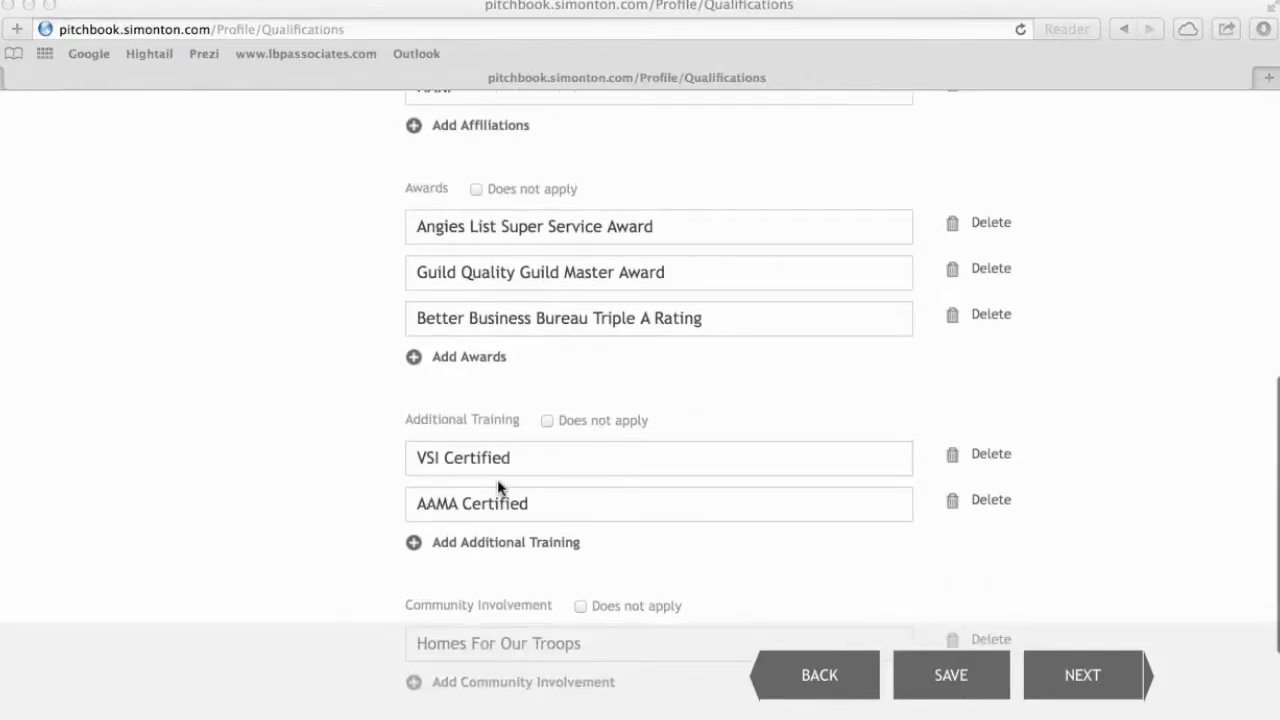
scroll(498, 487, "up", 11)
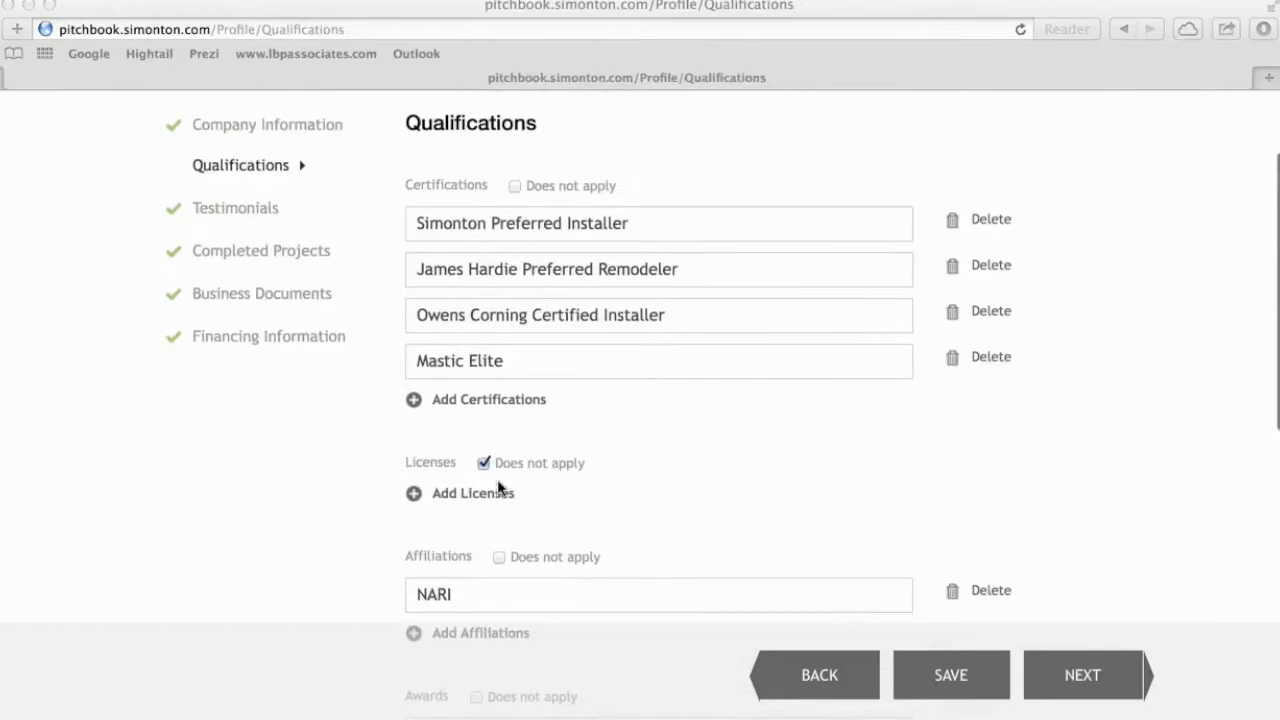
scroll(497, 479, "down", 2)
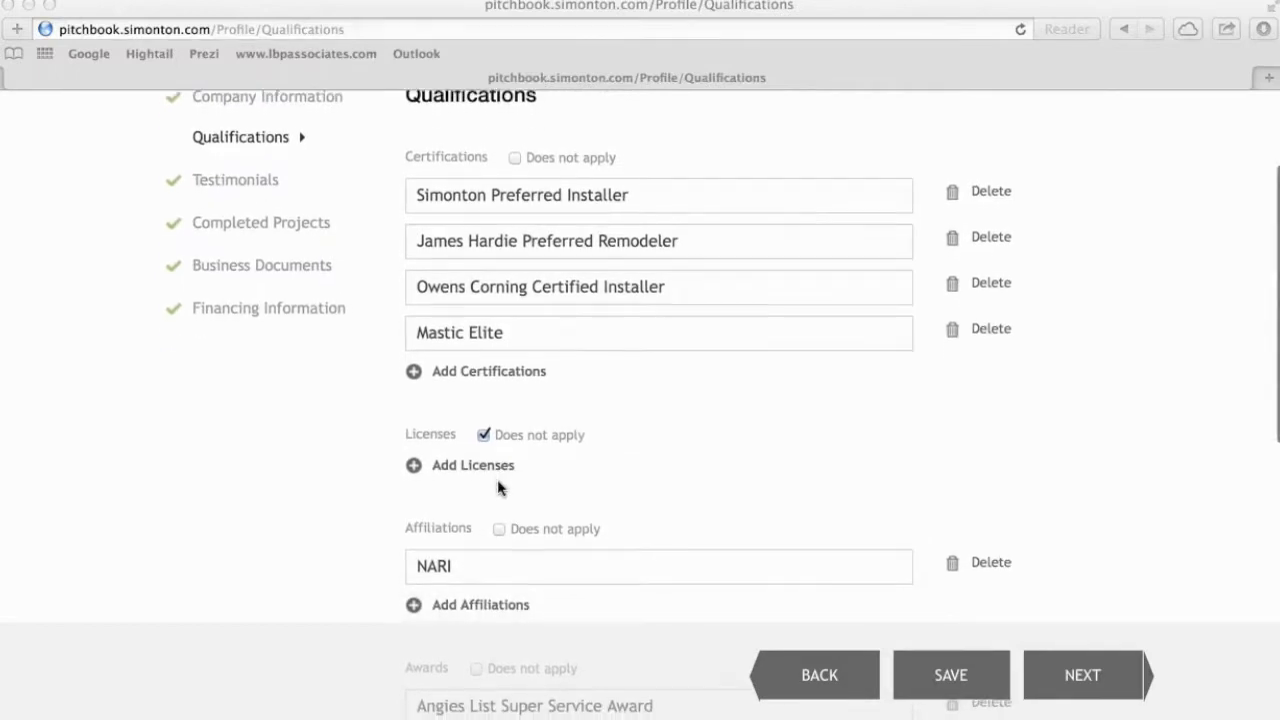
scroll(497, 480, "down", 8)
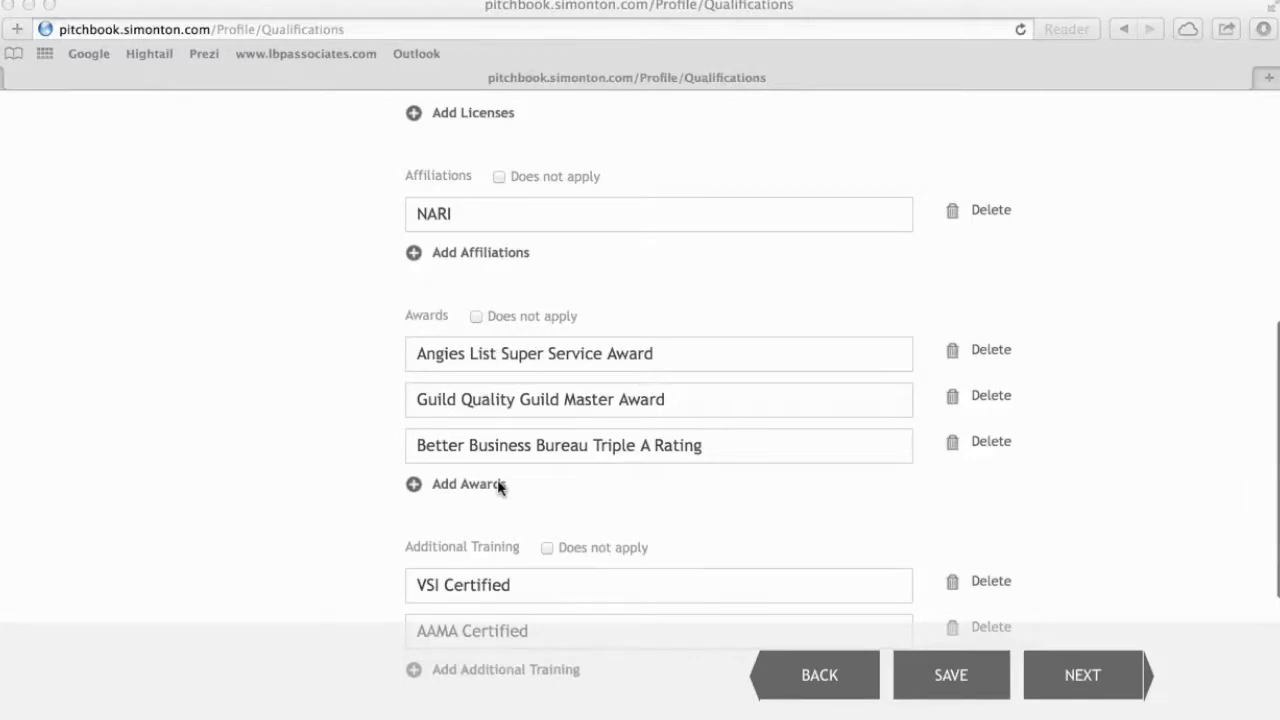
scroll(497, 485, "up", 7)
scroll(500, 487, "up", 3)
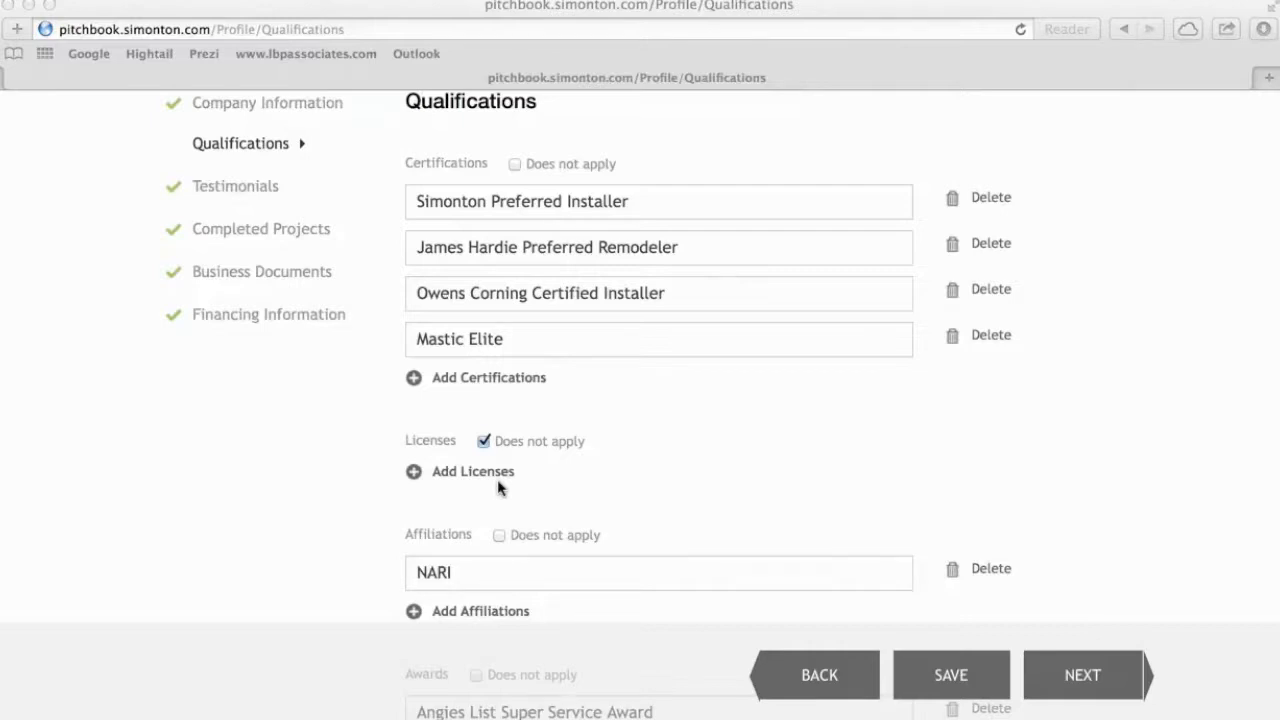
scroll(498, 486, "down", 5)
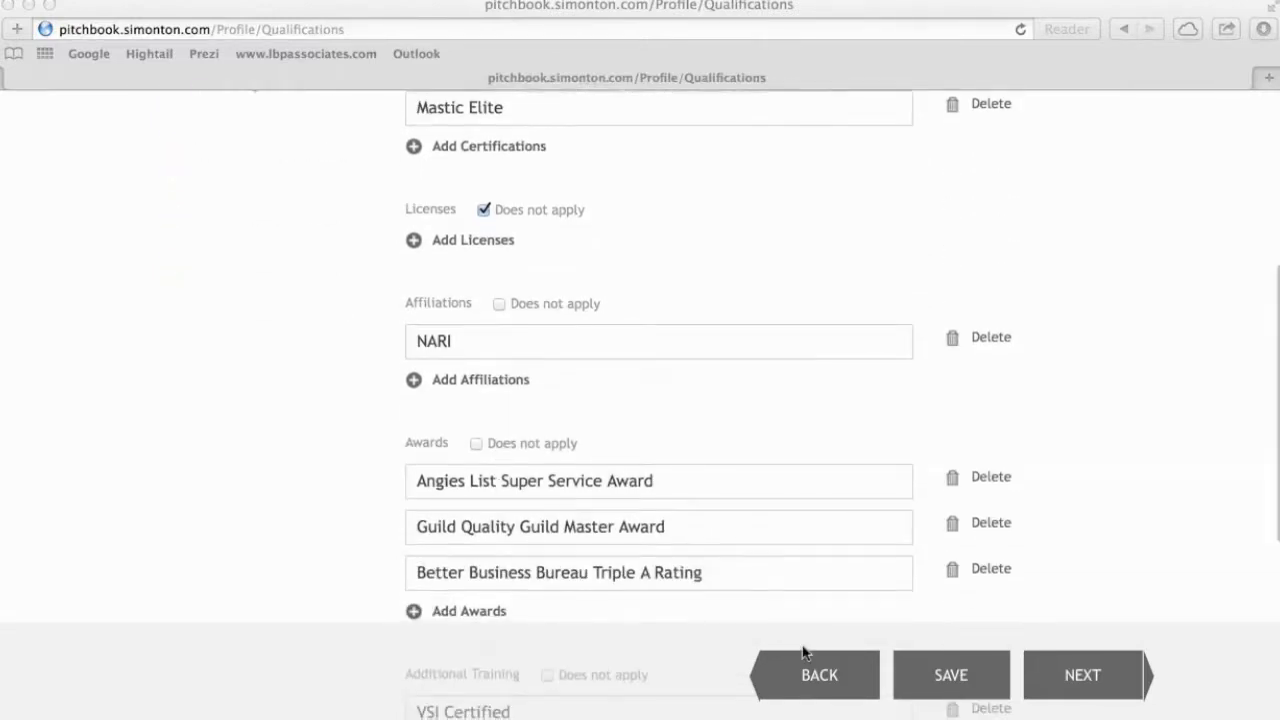
left_click(1083, 680)
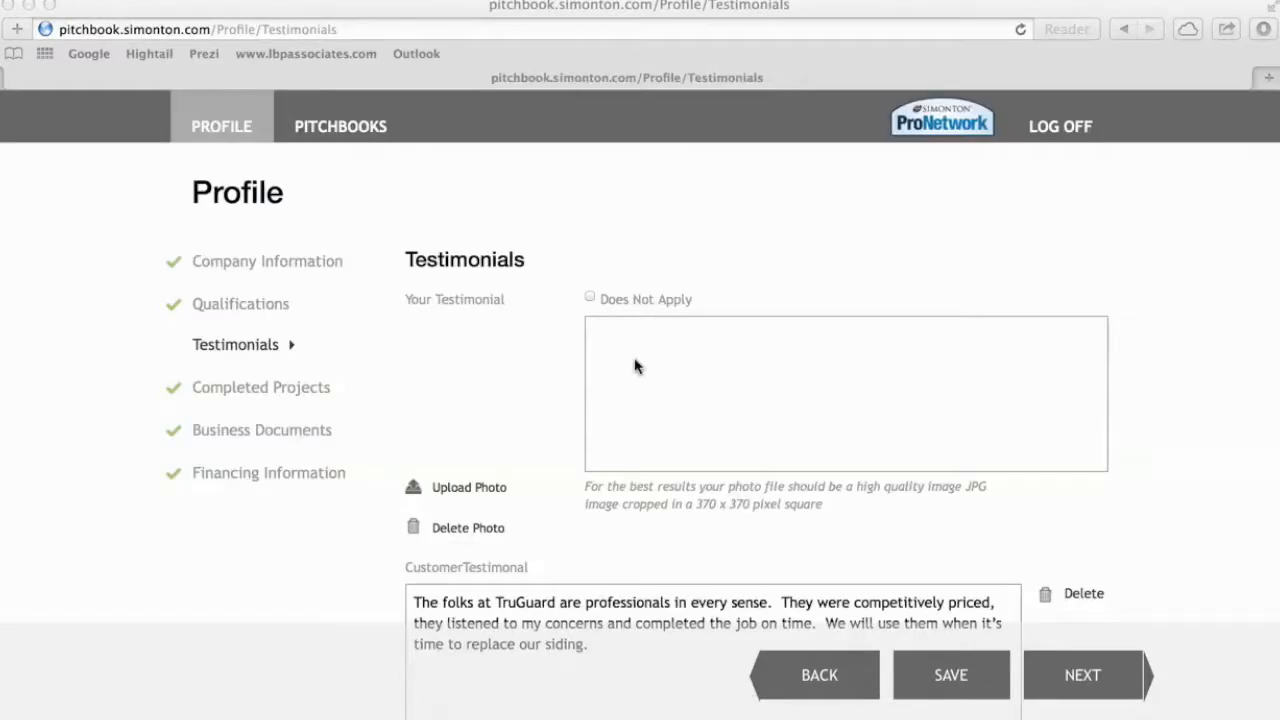
scroll(635, 366, "down", 3)
scroll(634, 365, "down", 2)
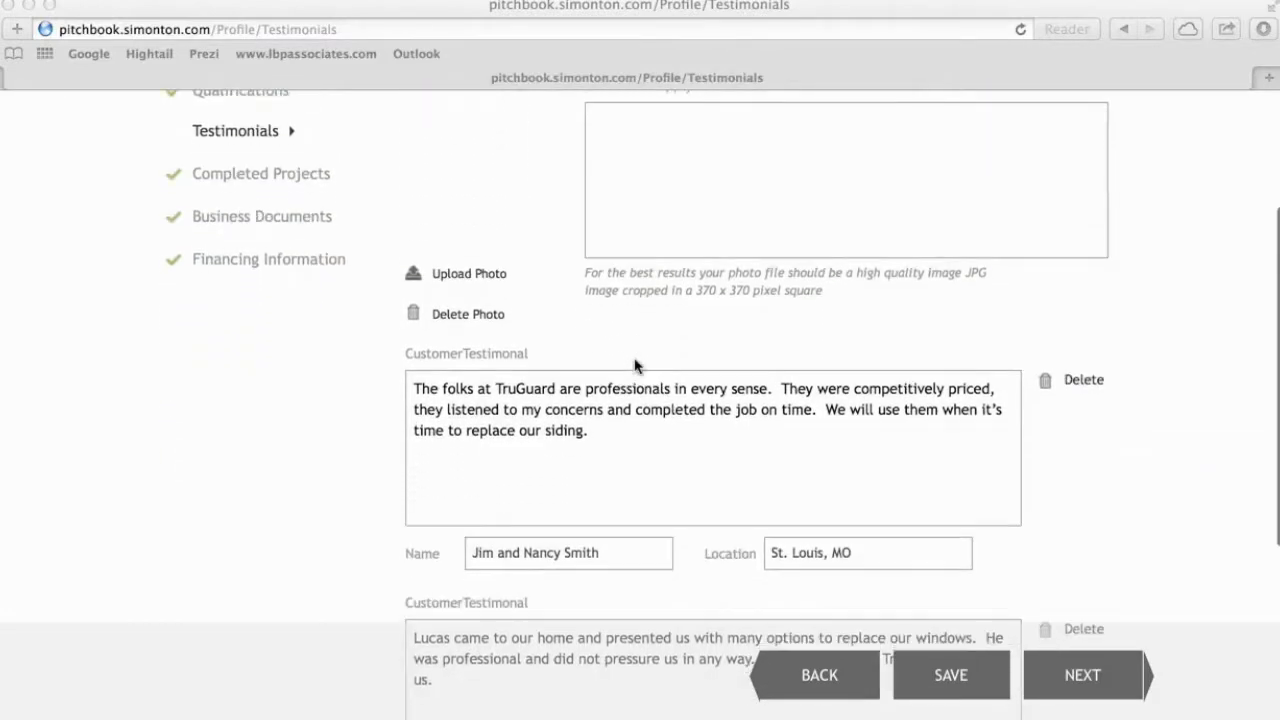
scroll(606, 448, "down", 3)
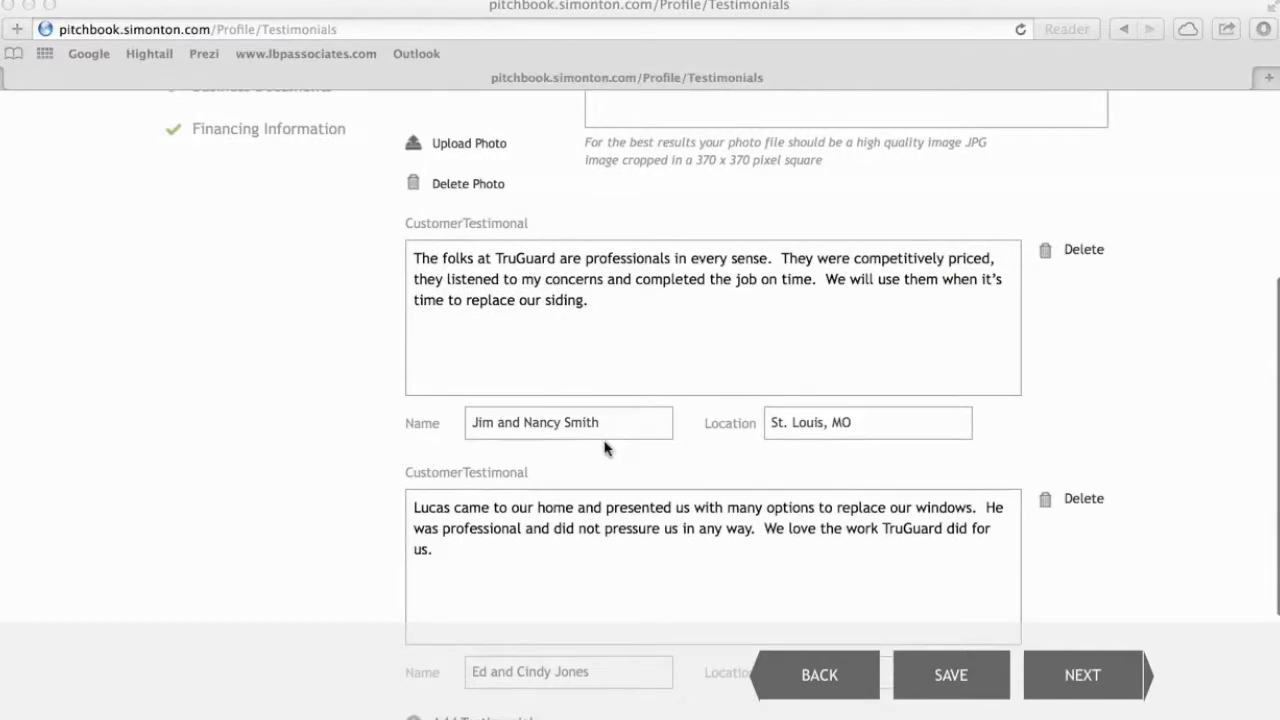
scroll(605, 448, "down", 1)
scroll(605, 448, "up", 3)
scroll(605, 448, "up", 5)
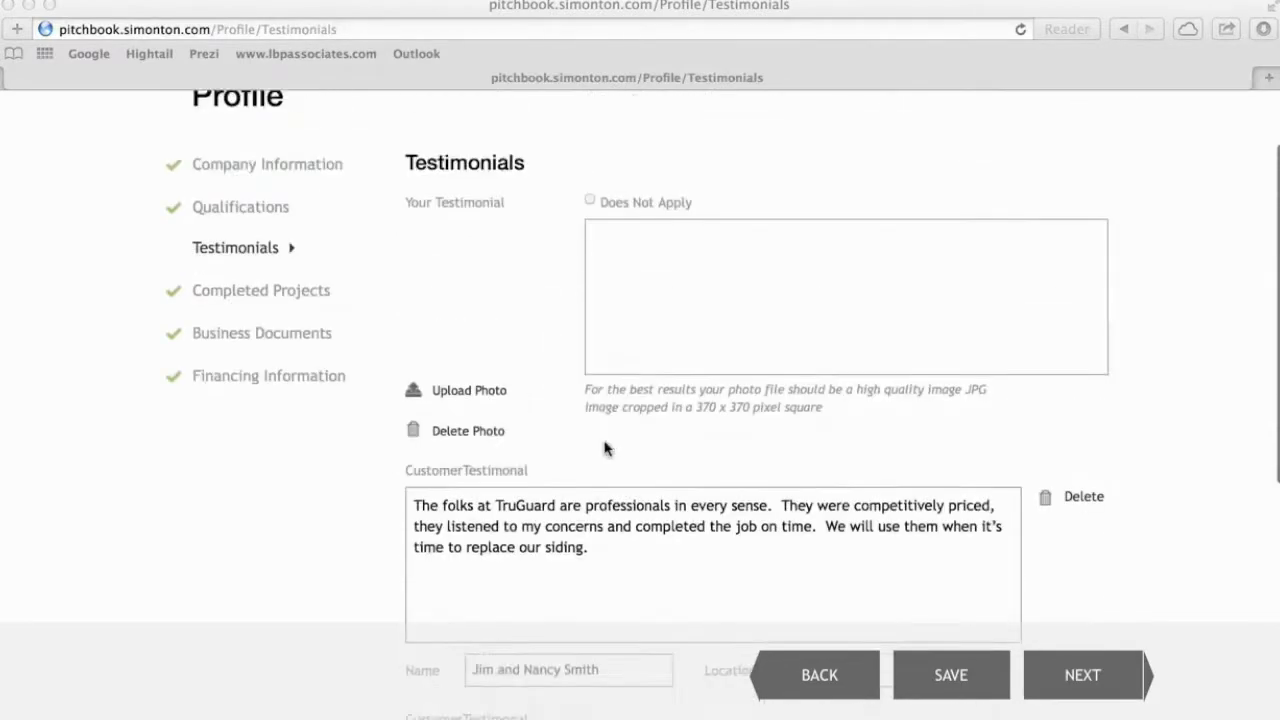
scroll(593, 540, "down", 2)
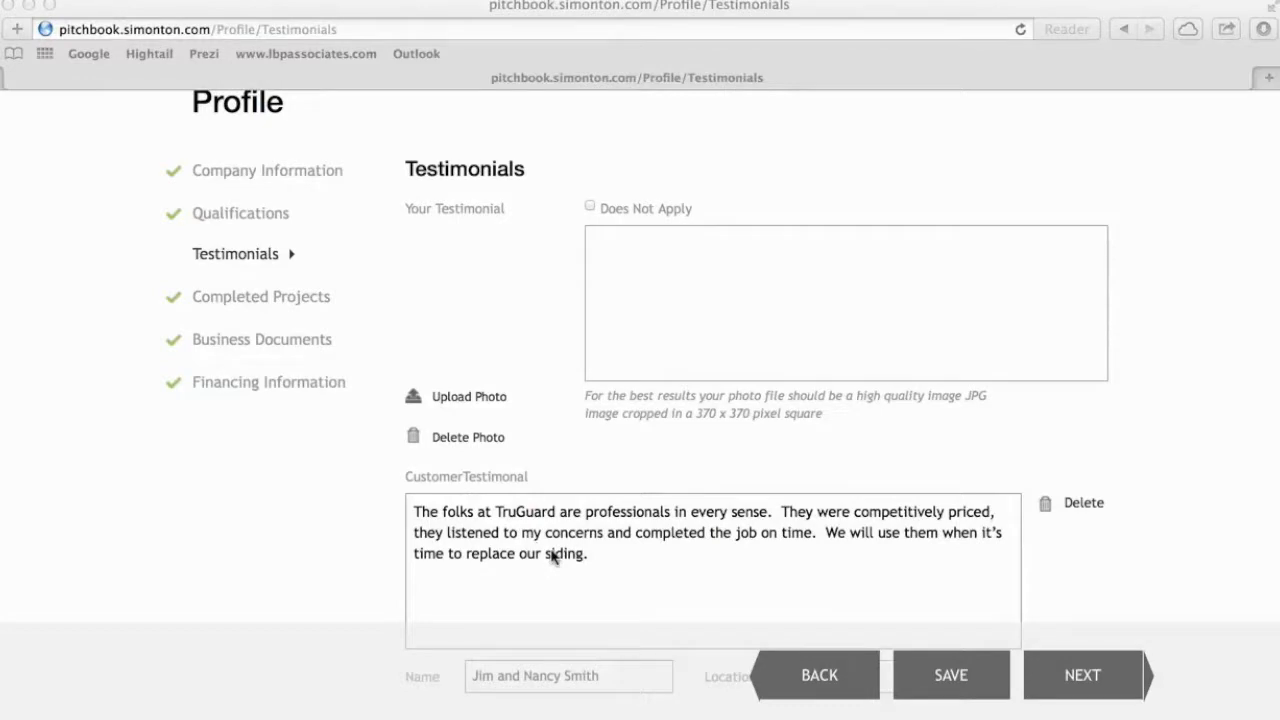
scroll(551, 557, "down", 3)
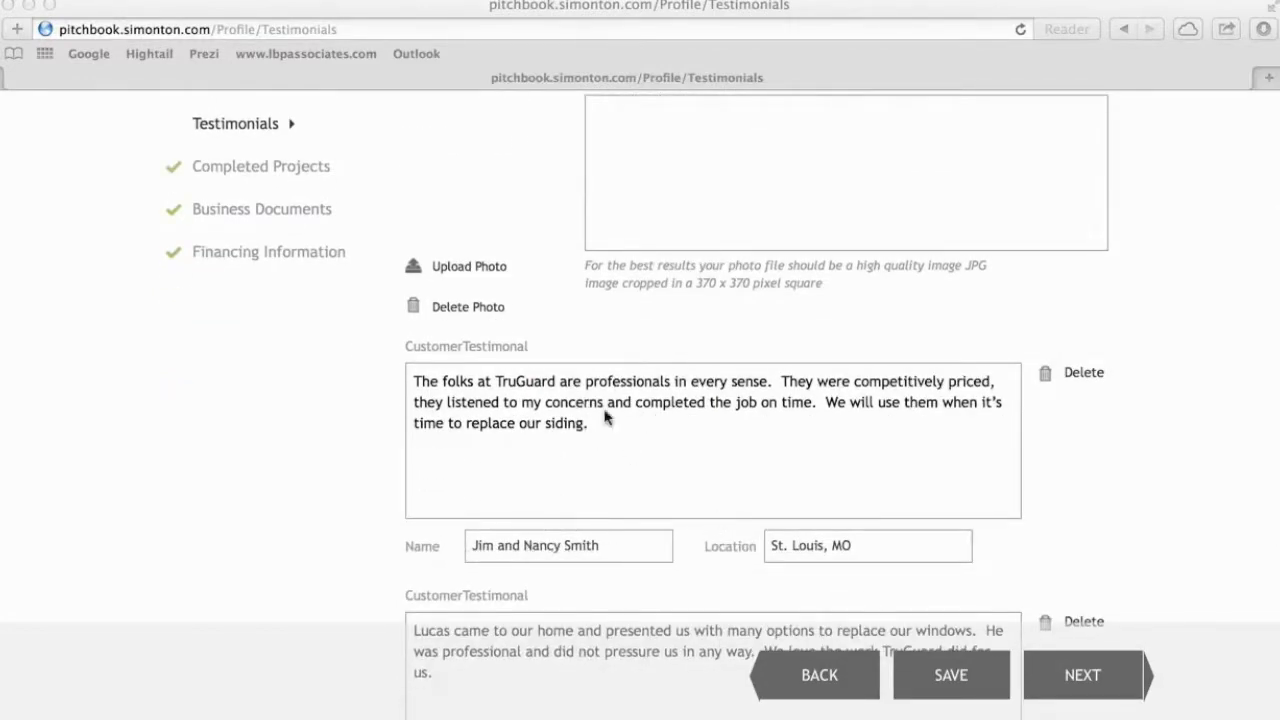
scroll(640, 420, "up", 5)
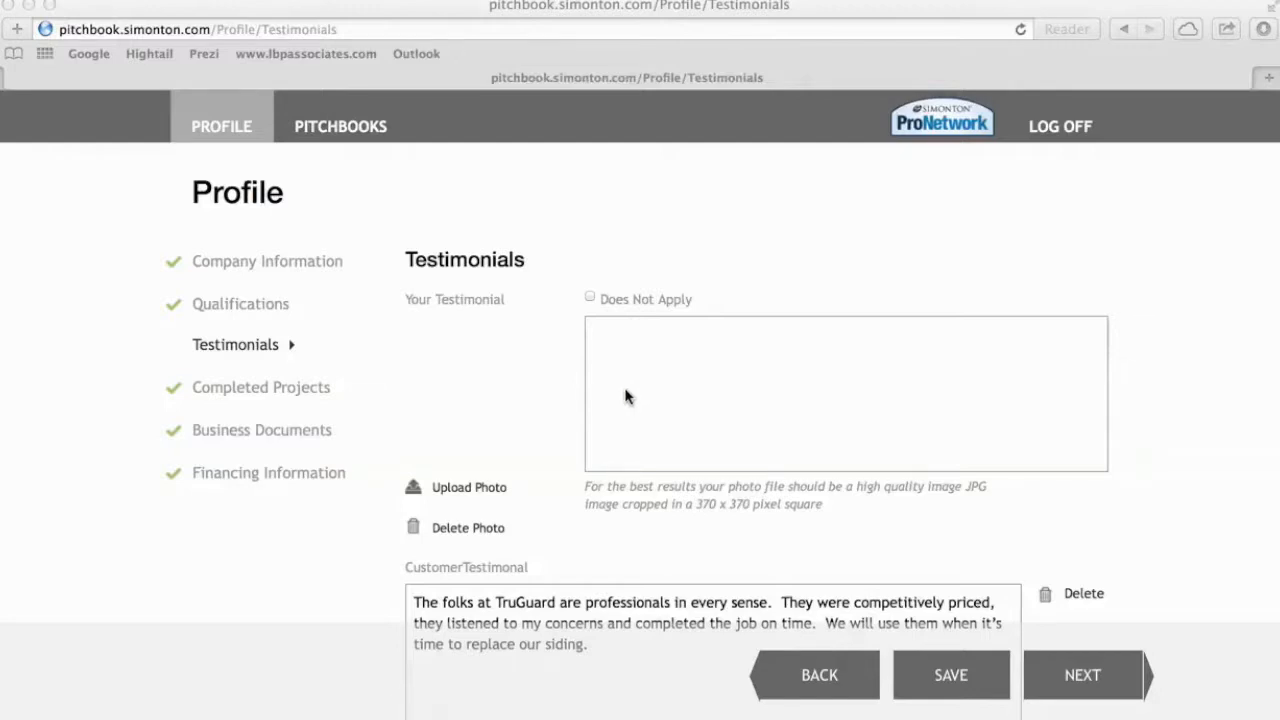
Upload the young boy's JPG from TruGuard Assets as the Your Testimonial photo.
left_click(455, 492)
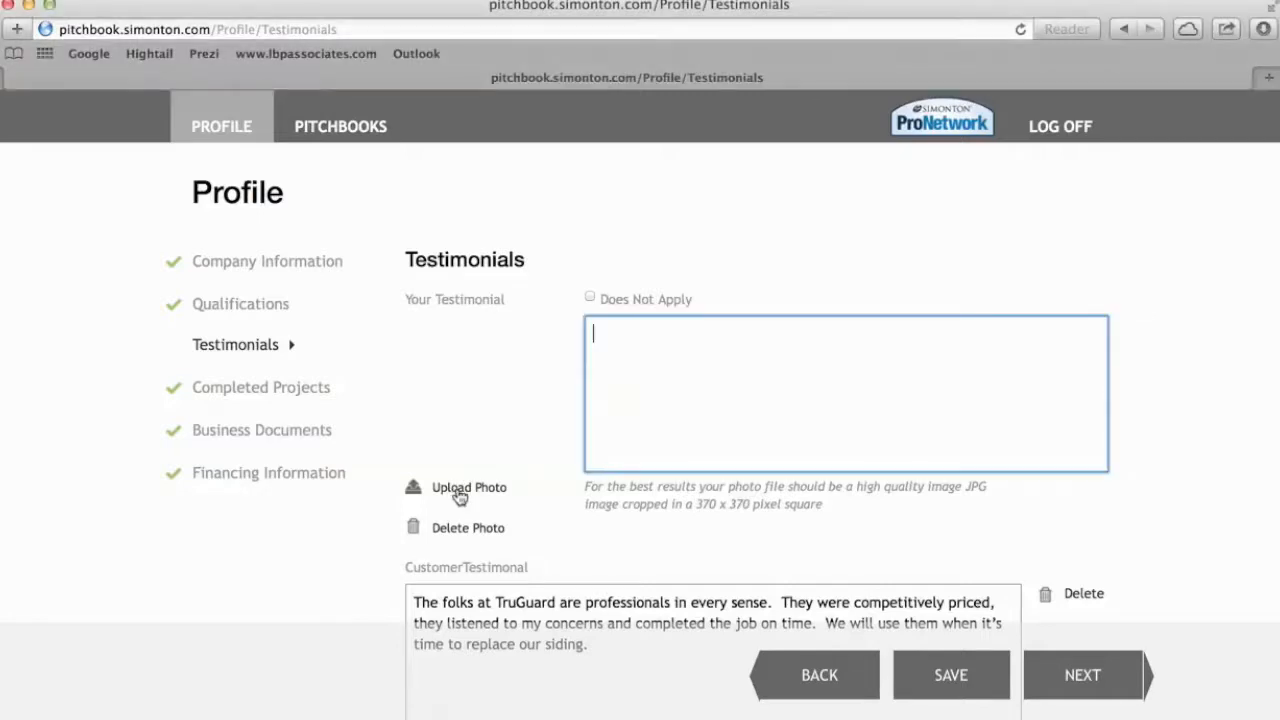
left_click(455, 492)
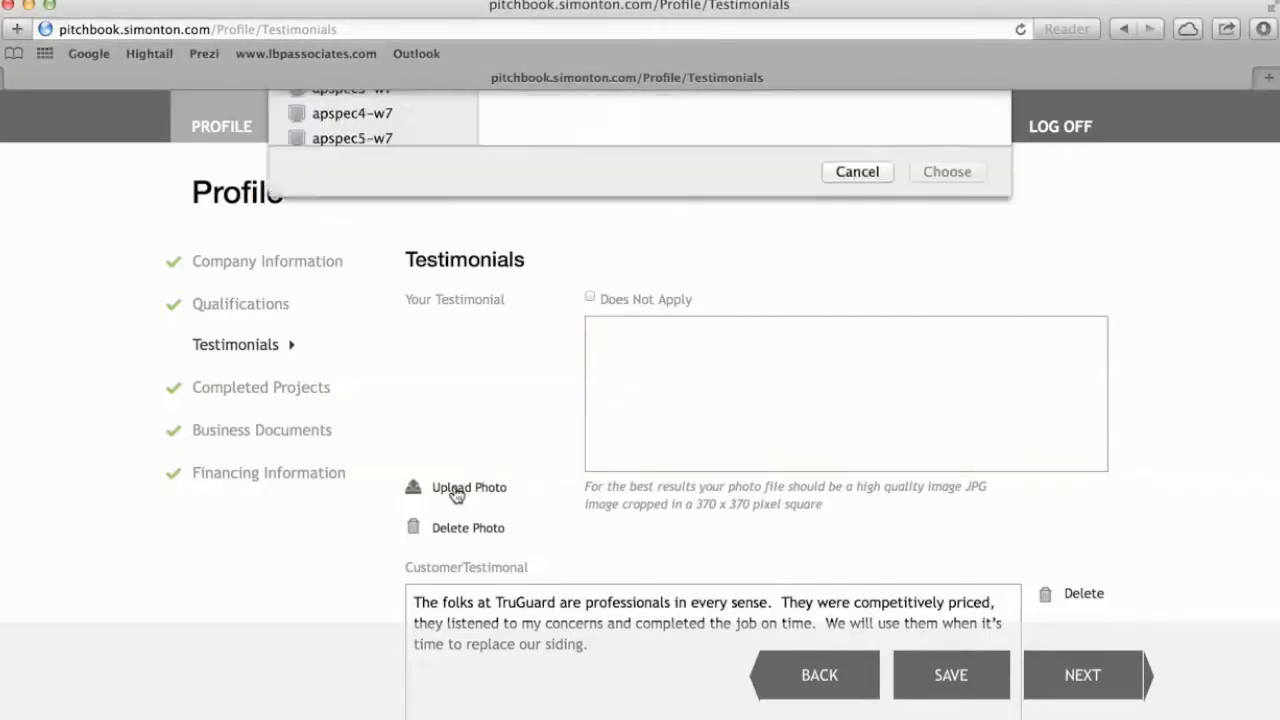
scroll(791, 334, "down", 5)
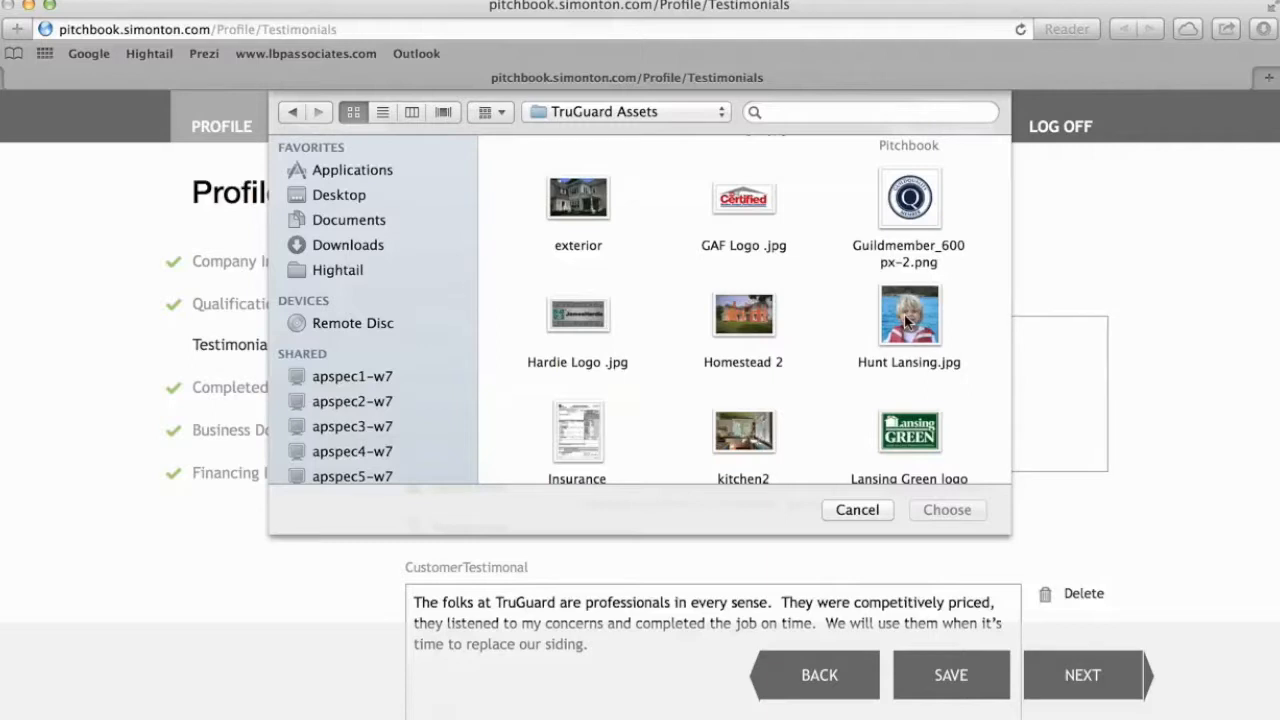
left_click(905, 320)
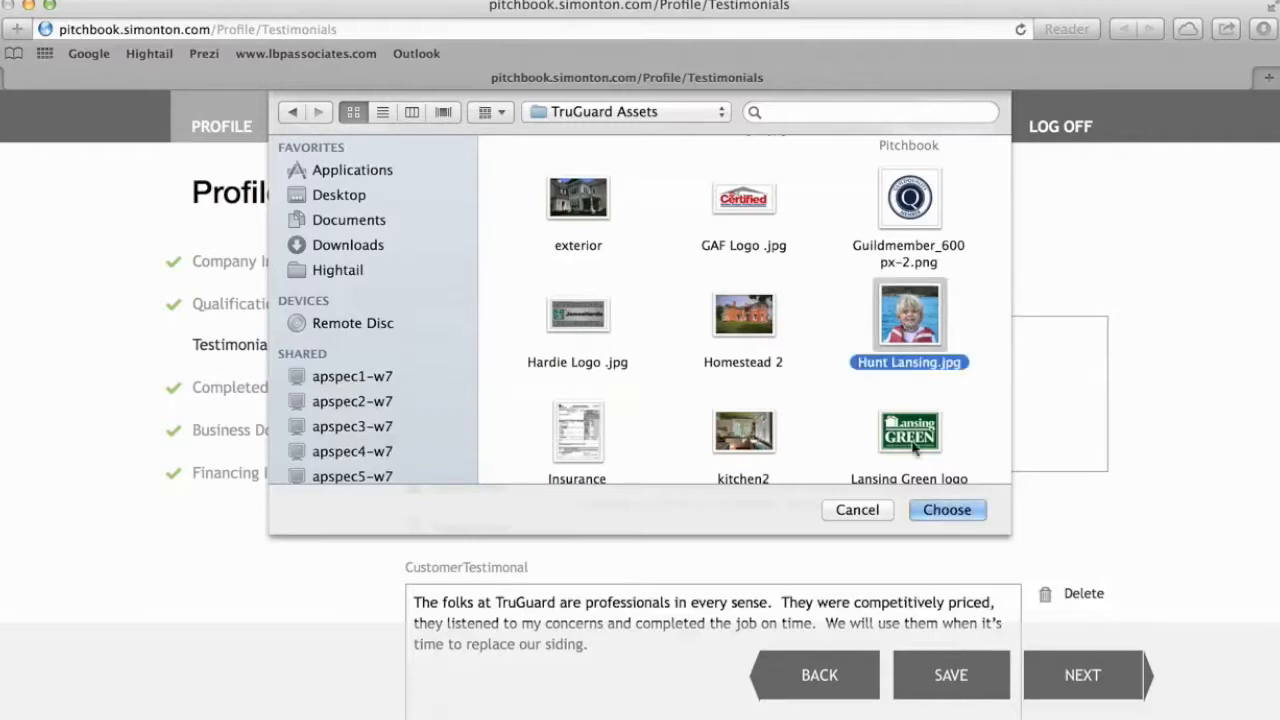
left_click(940, 514)
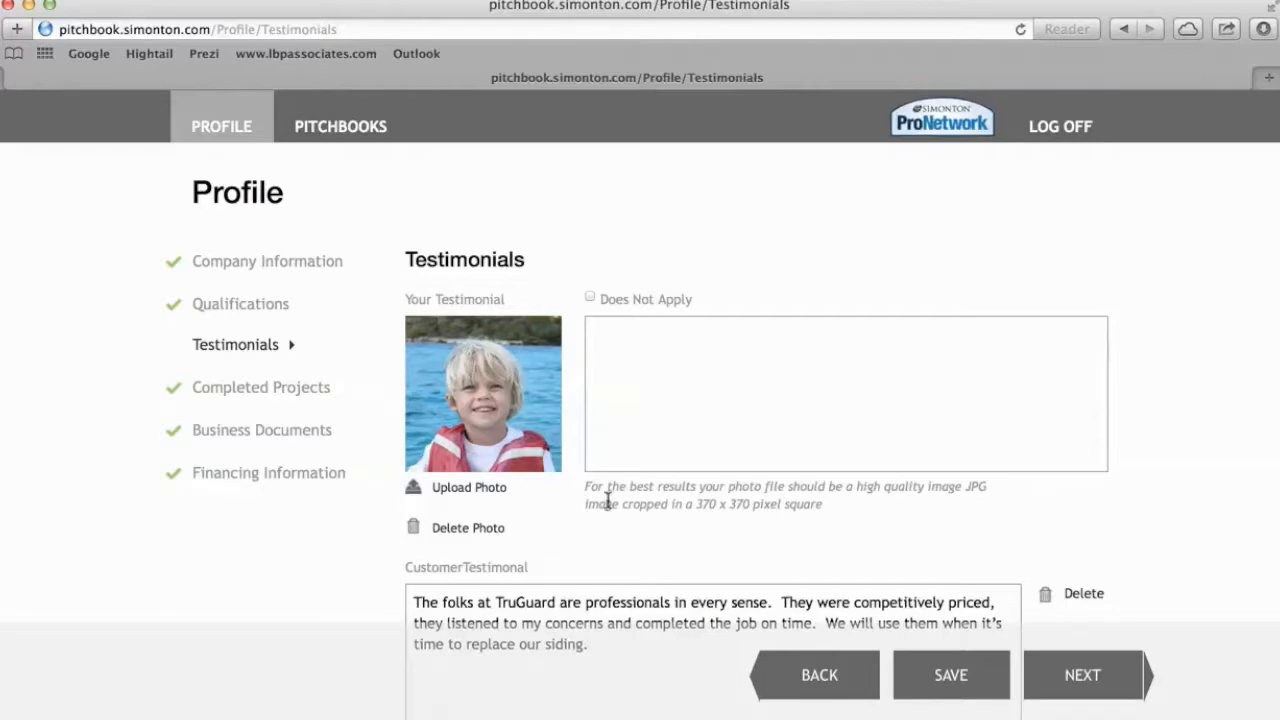
Copy the first paragraph of the Testimonials TruGuard document in Pages, close it, and return to Safari.
left_click(28, 6)
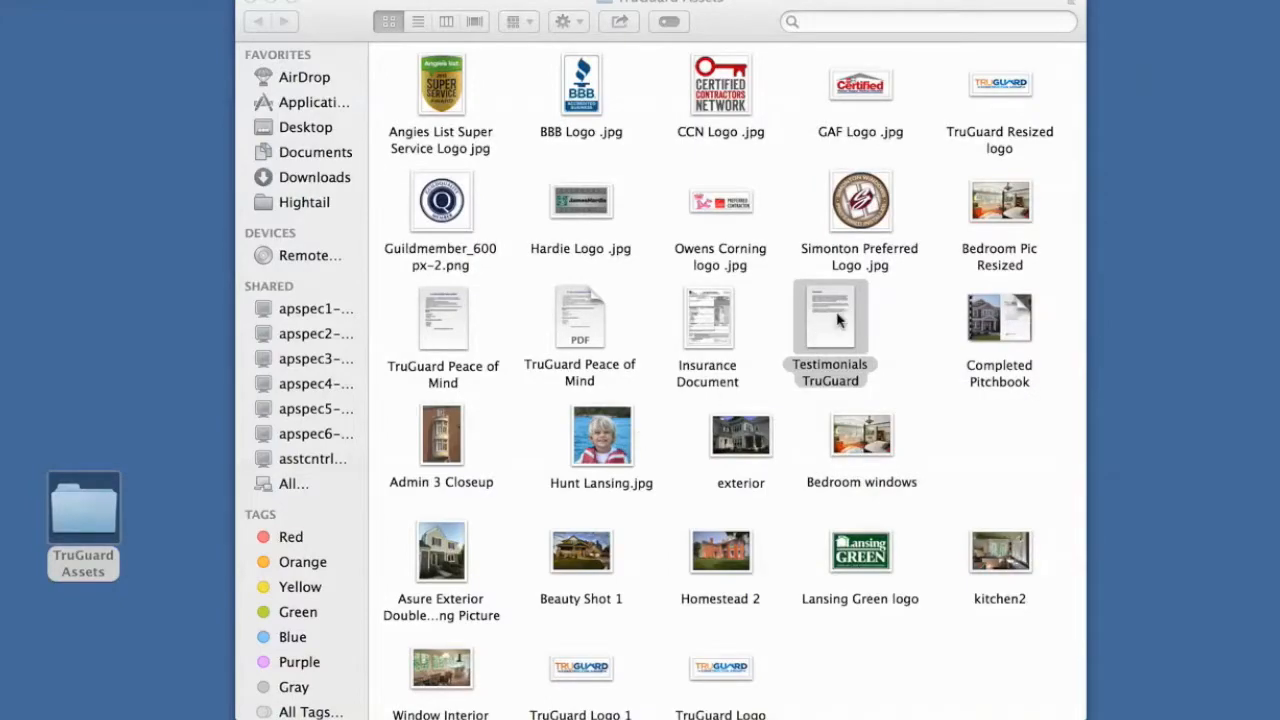
double_click(839, 318)
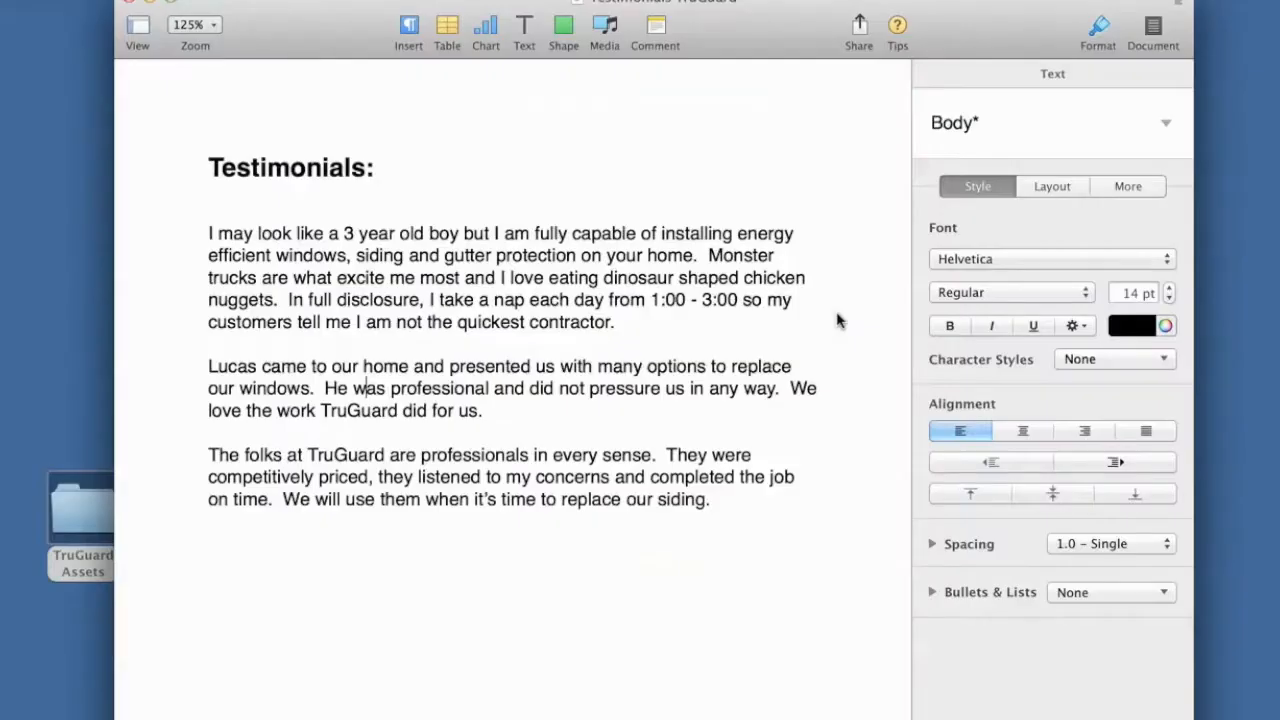
left_click_drag(619, 321, 197, 230)
right_click(318, 256)
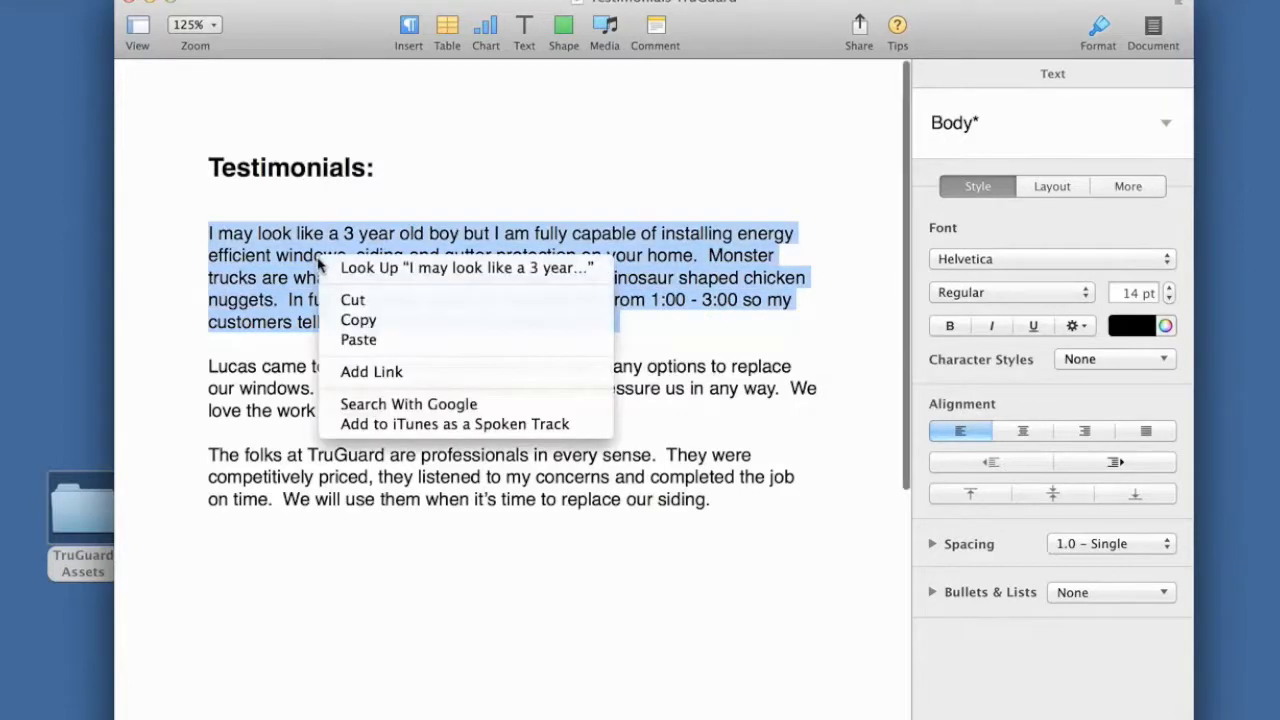
left_click(358, 321)
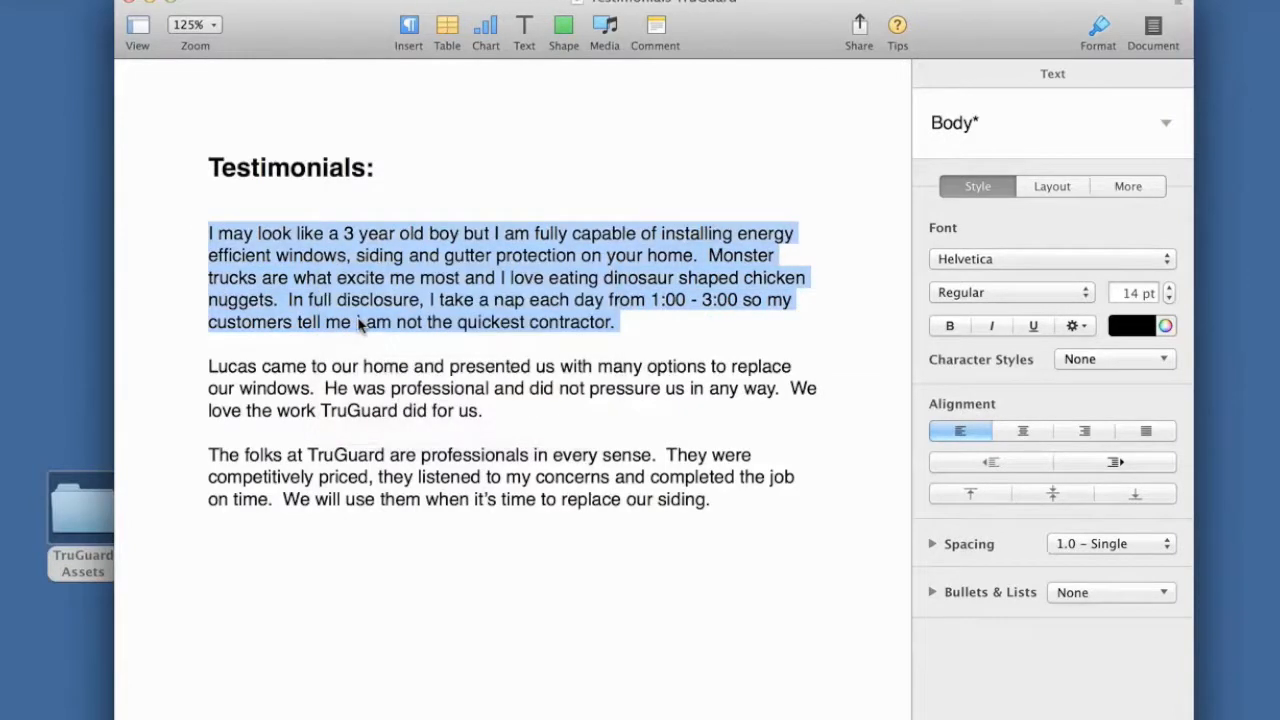
left_click(130, 4)
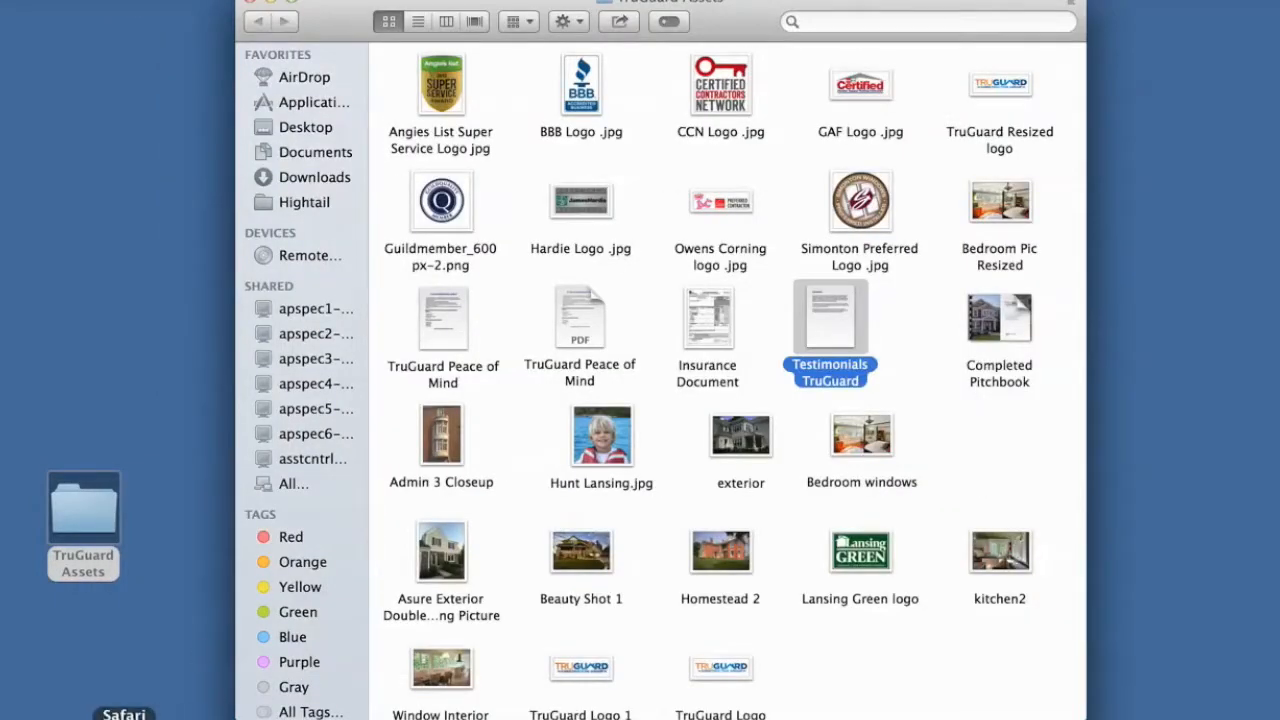
left_click(124, 714)
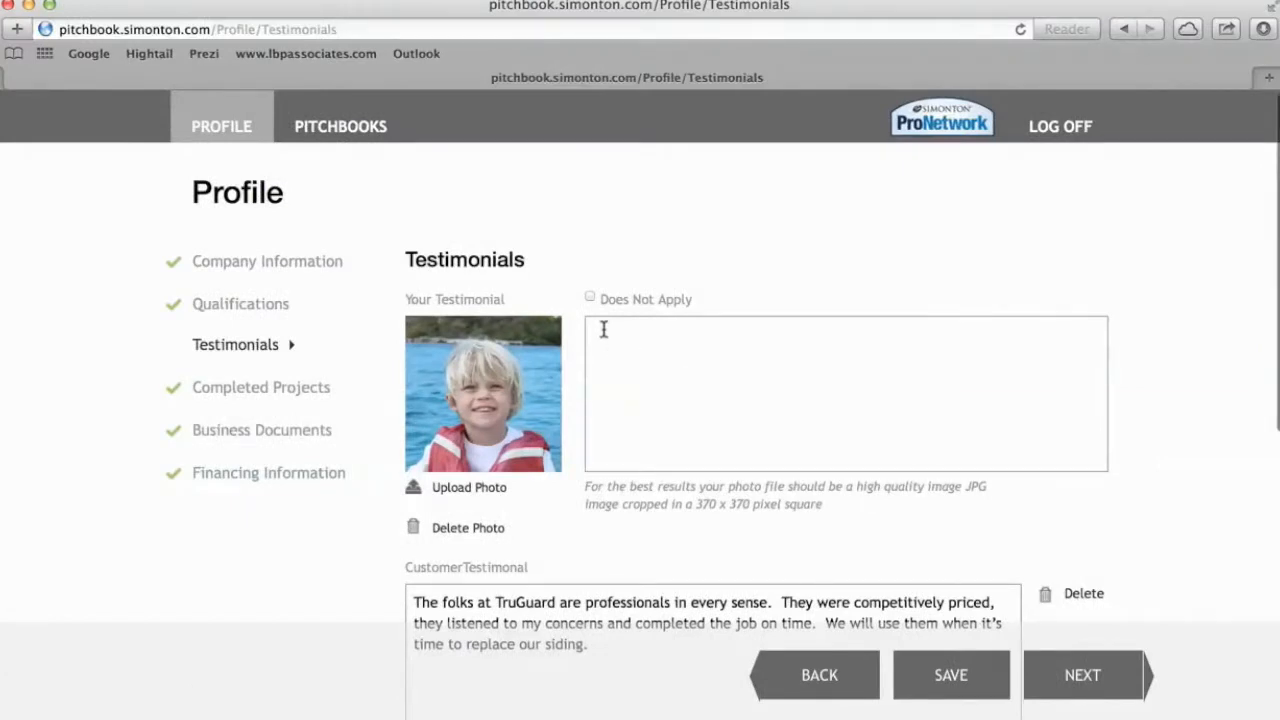
Paste the copied paragraph into Your Testimonial, review the customer testimonials, and save the page.
right_click(600, 331)
left_click(632, 379)
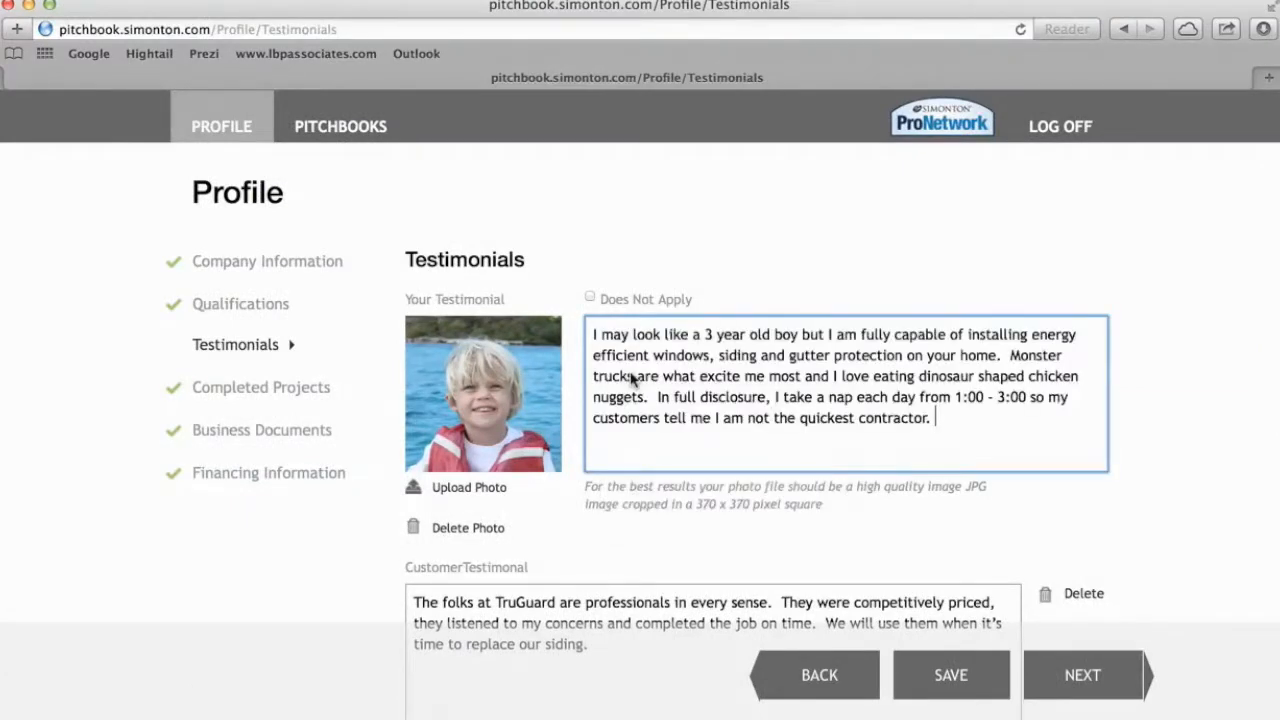
scroll(599, 505, "down", 2)
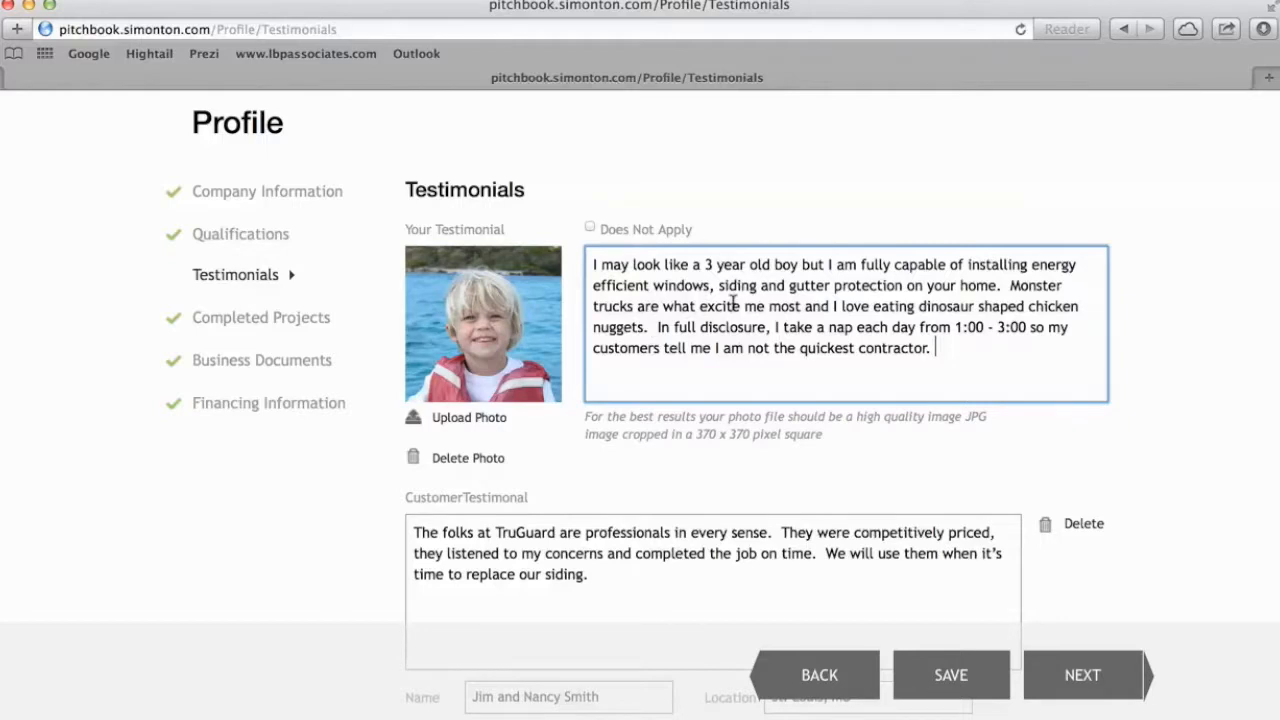
scroll(733, 305, "down", 5)
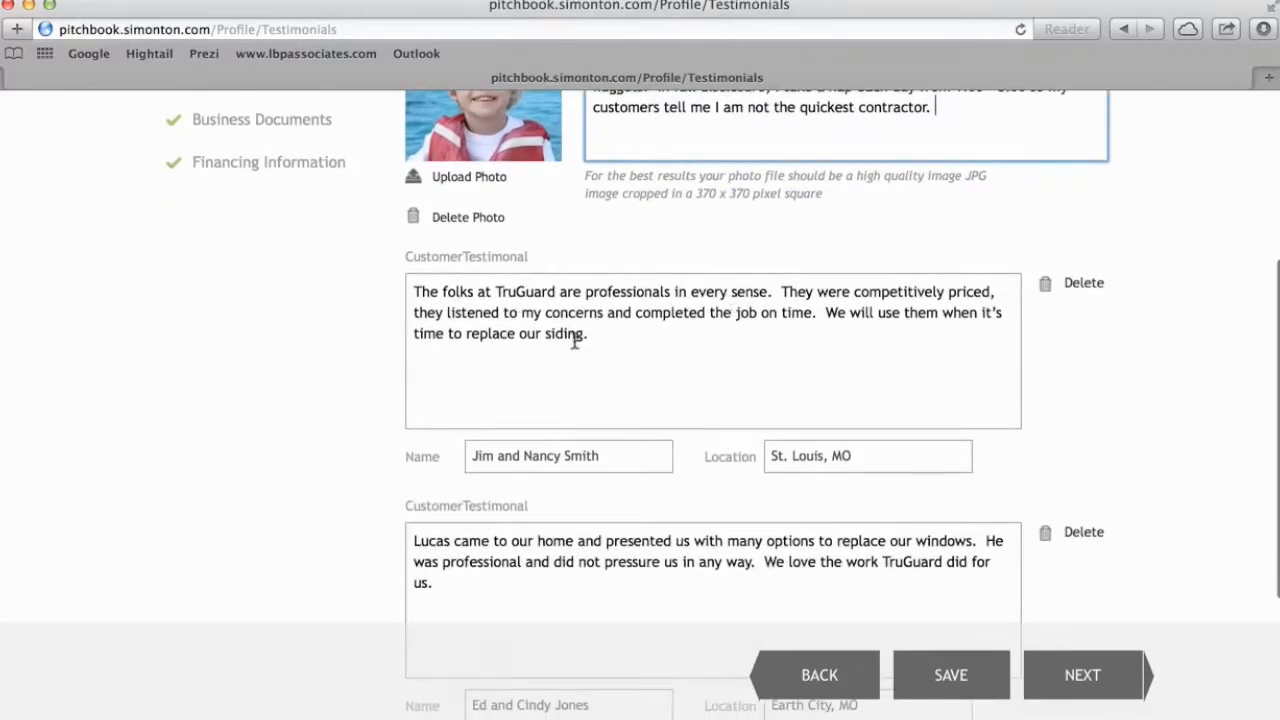
scroll(578, 336, "down", 2)
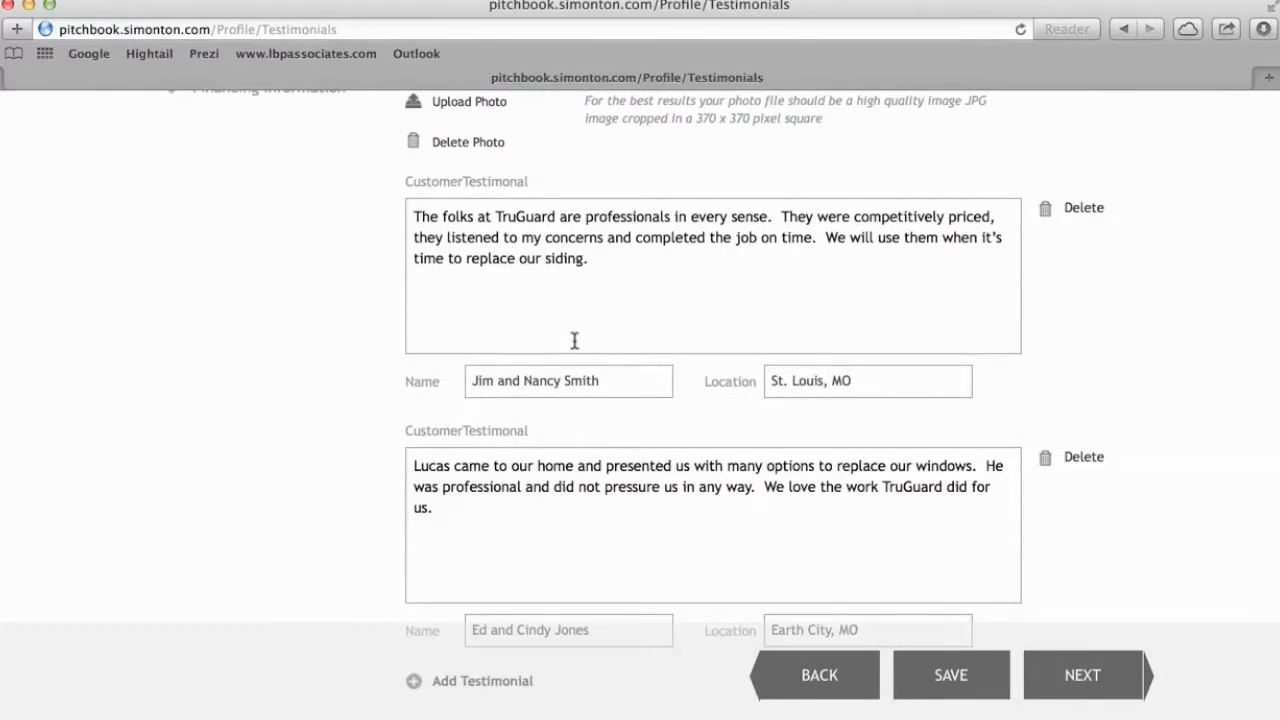
scroll(574, 340, "up", 5)
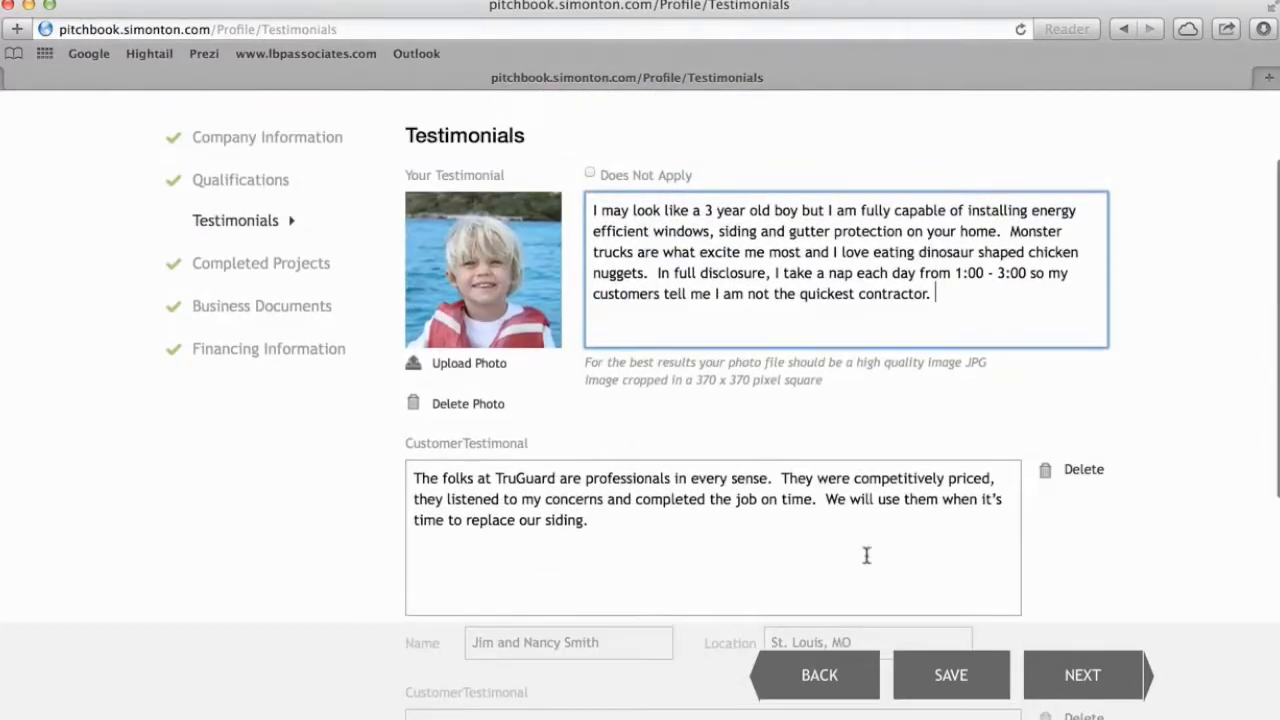
left_click(950, 688)
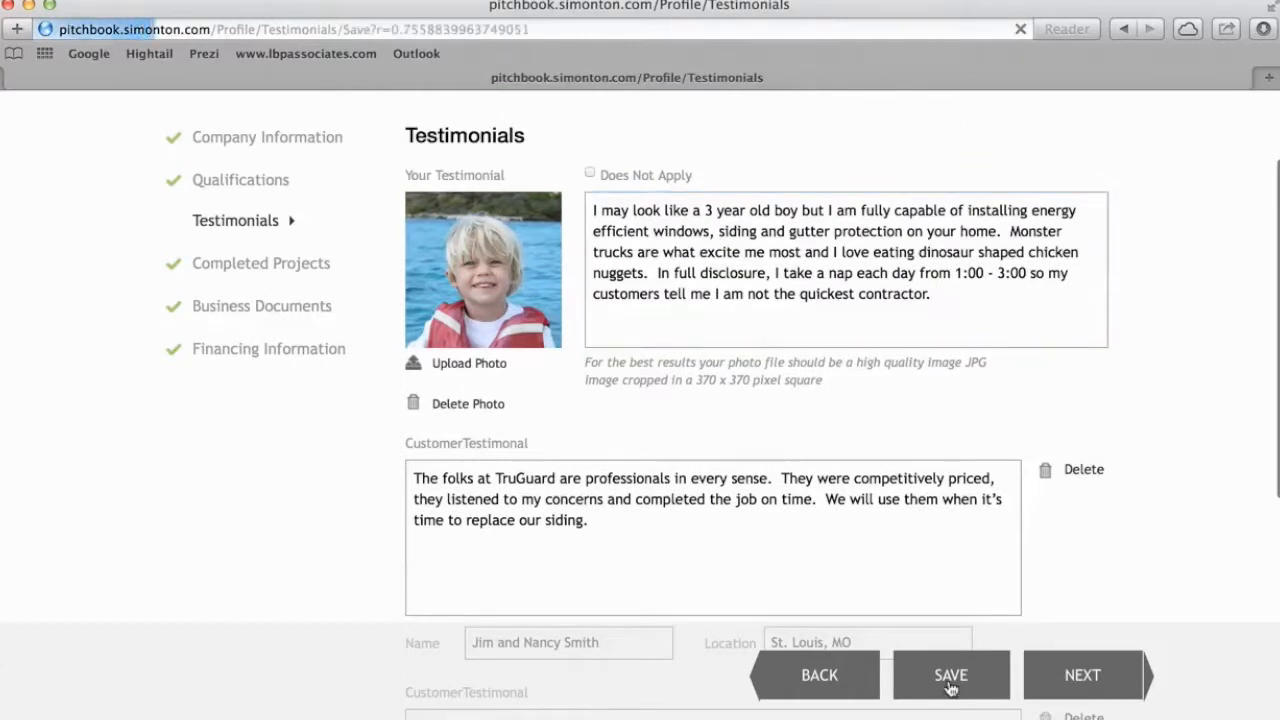
On Completed Projects, choose the 'exterior' house photo from TruGuard Assets for upload.
left_click(1066, 682)
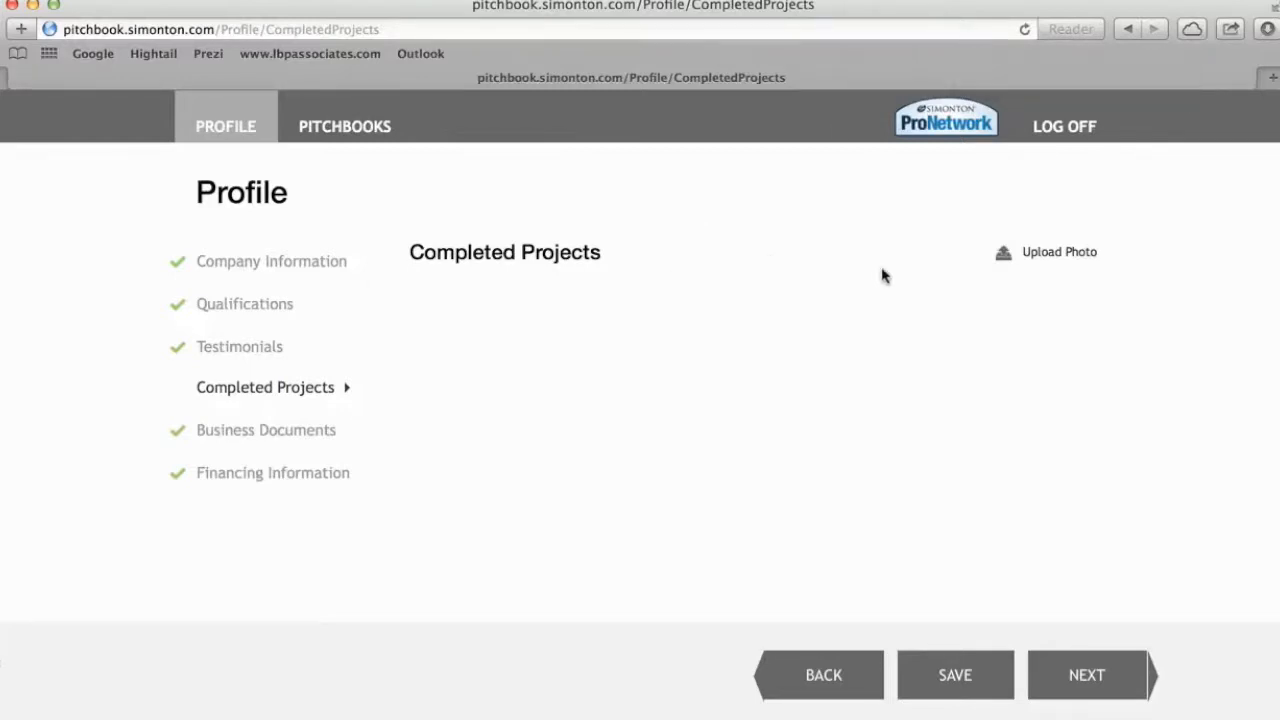
left_click(1044, 260)
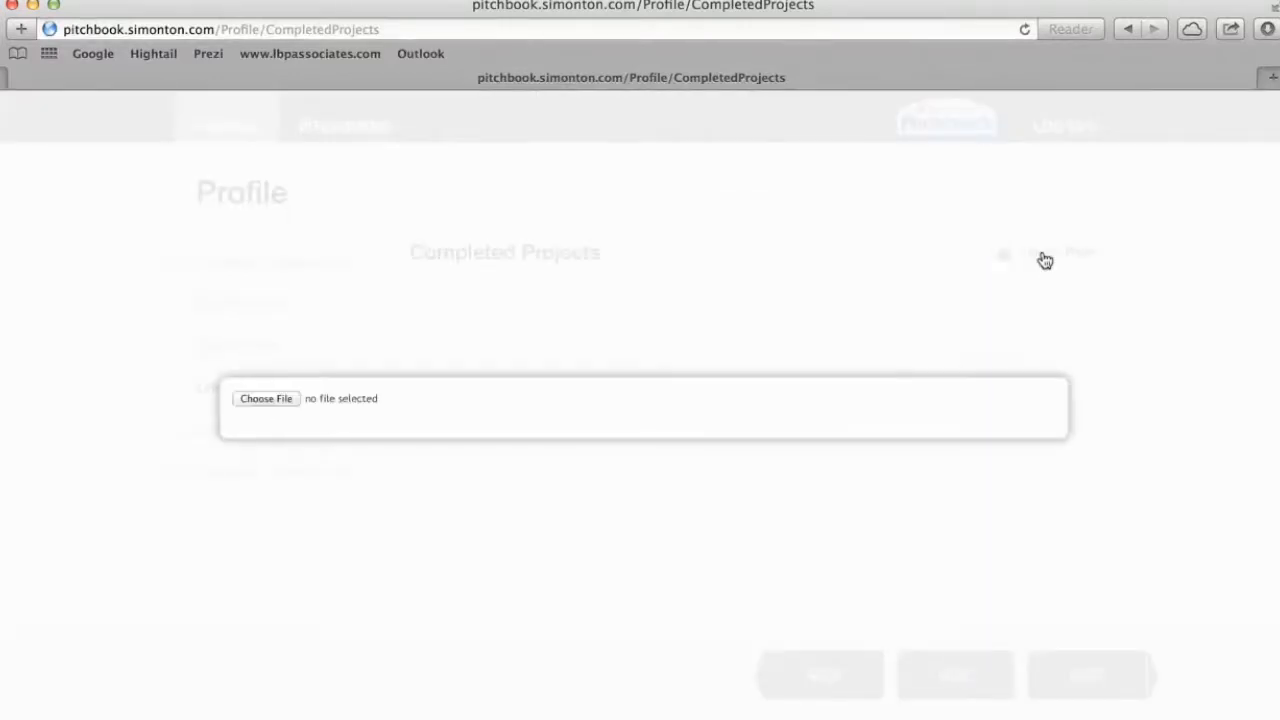
left_click(266, 399)
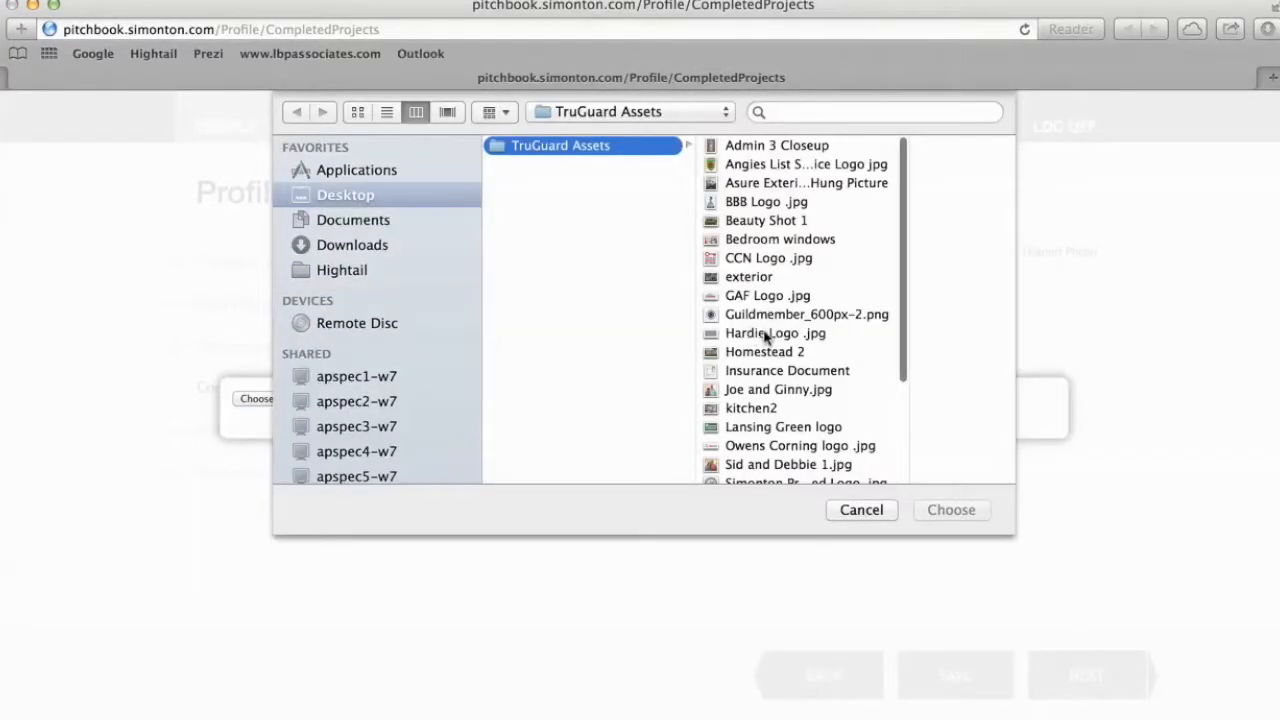
scroll(817, 290, "down", 1)
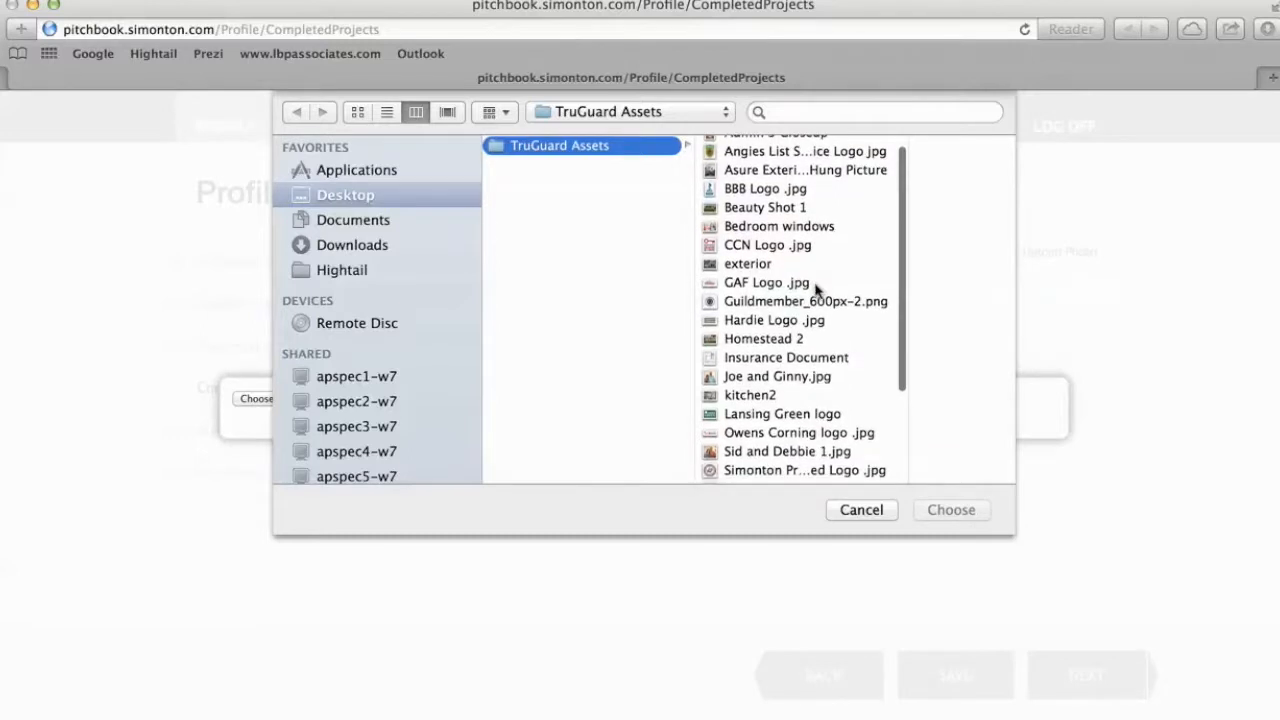
scroll(817, 289, "down", 1)
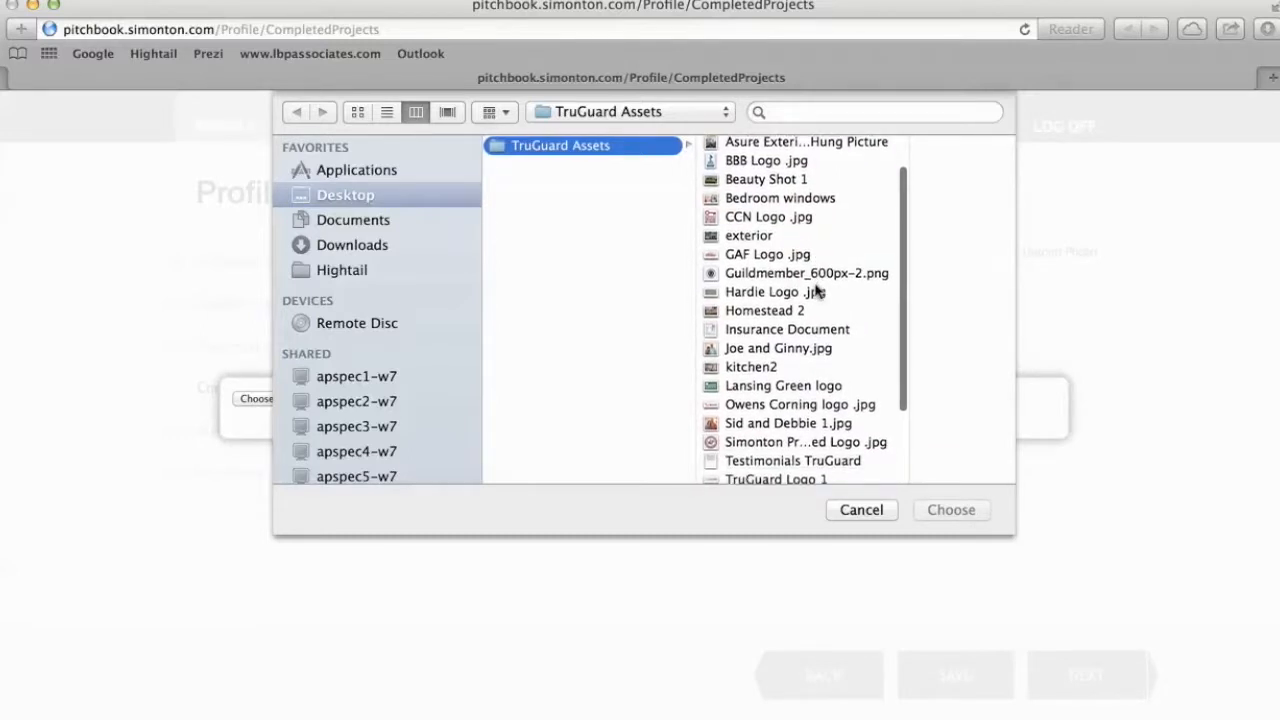
scroll(817, 290, "down", 5)
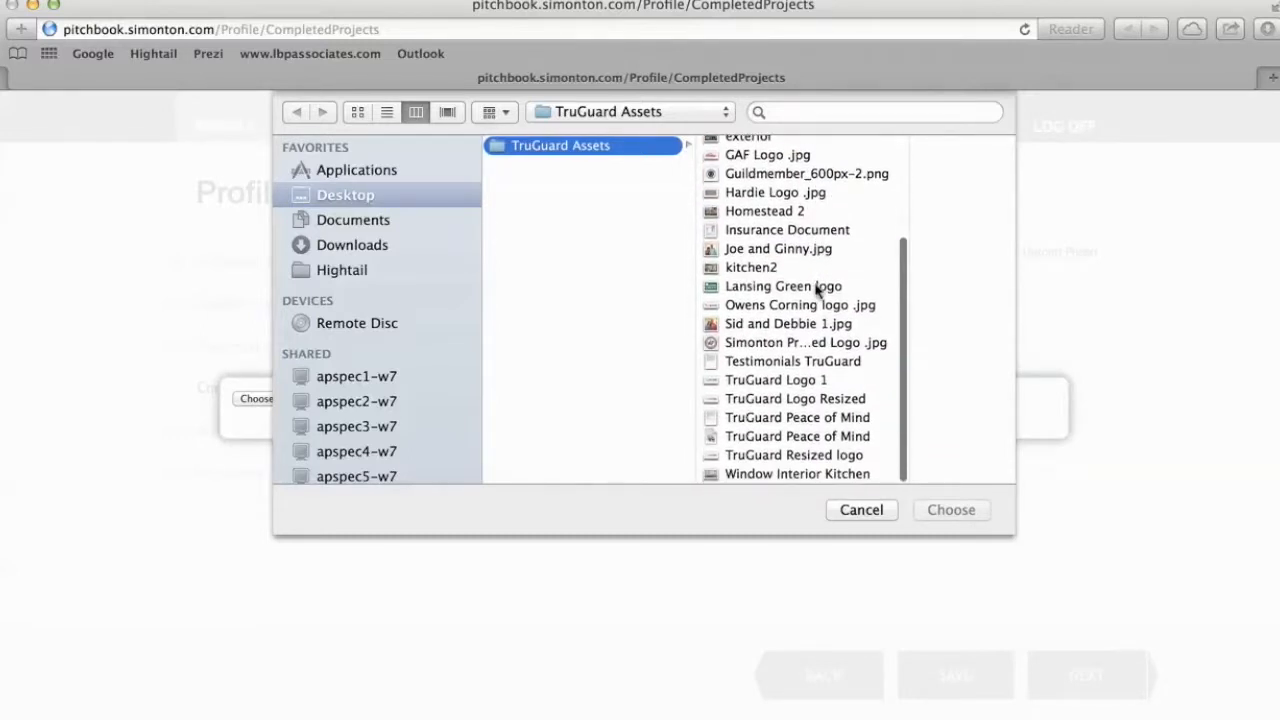
scroll(815, 288, "up", 4)
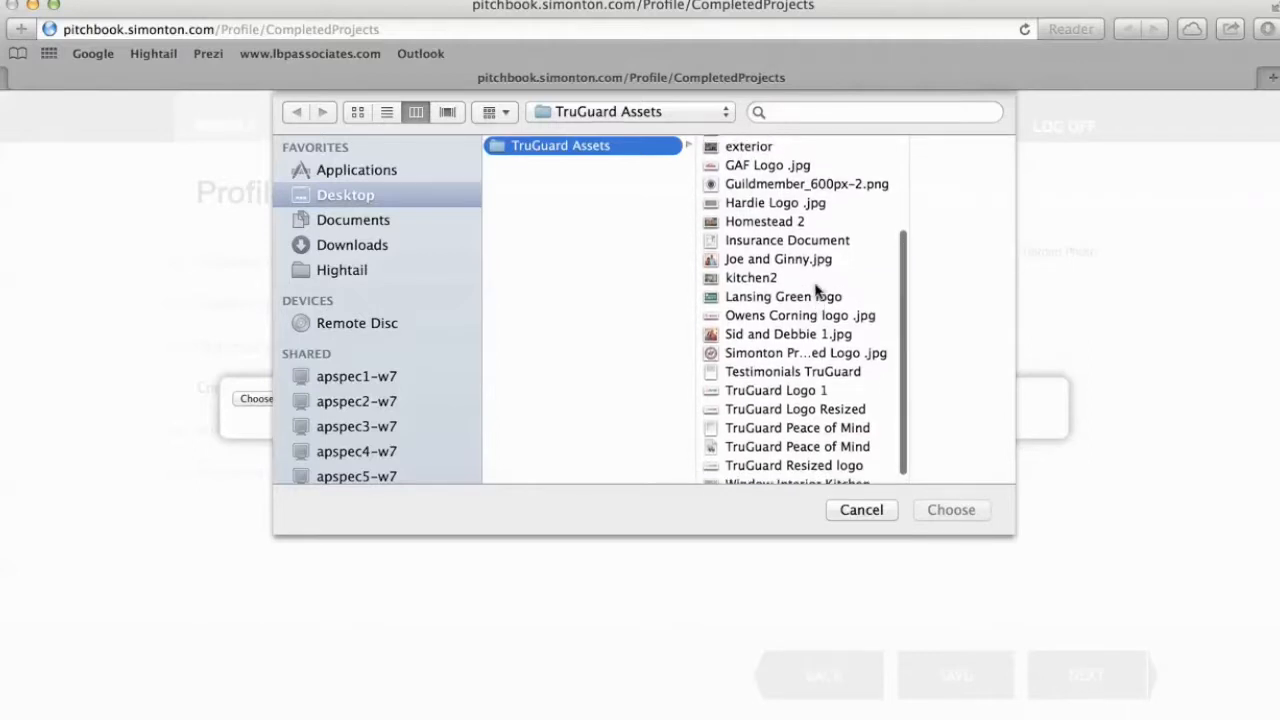
left_click(740, 218)
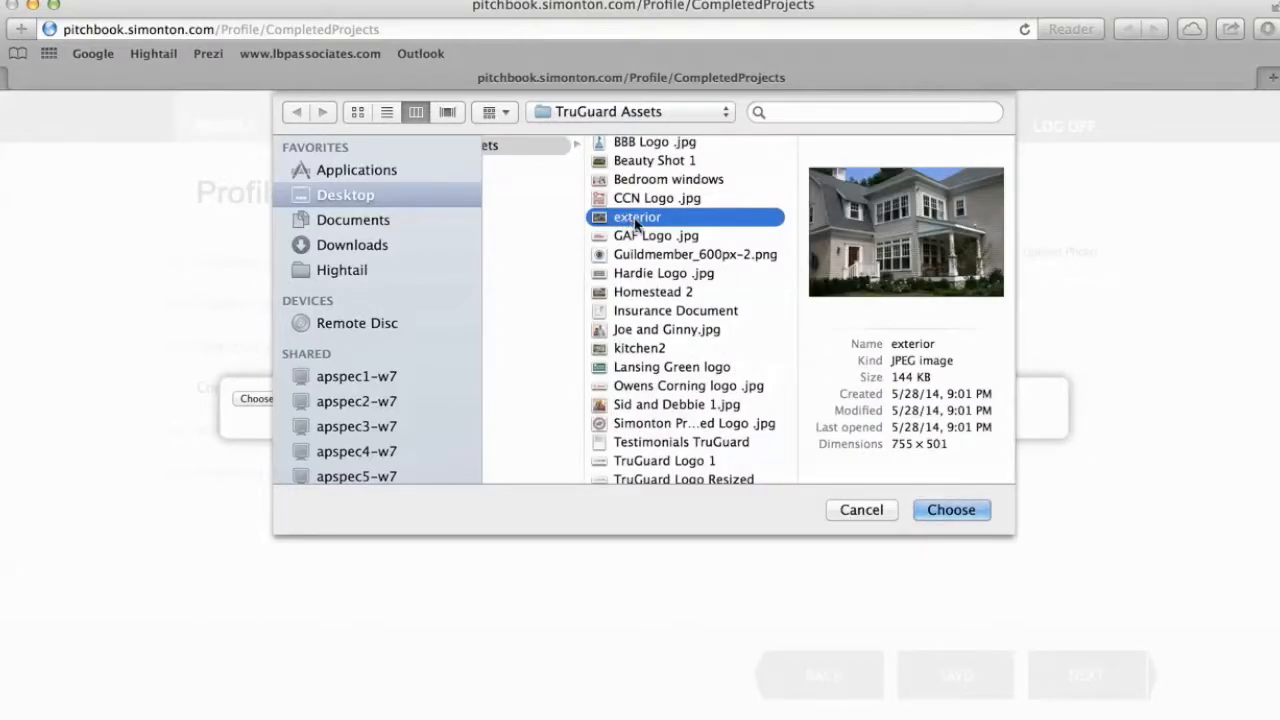
double_click(635, 224)
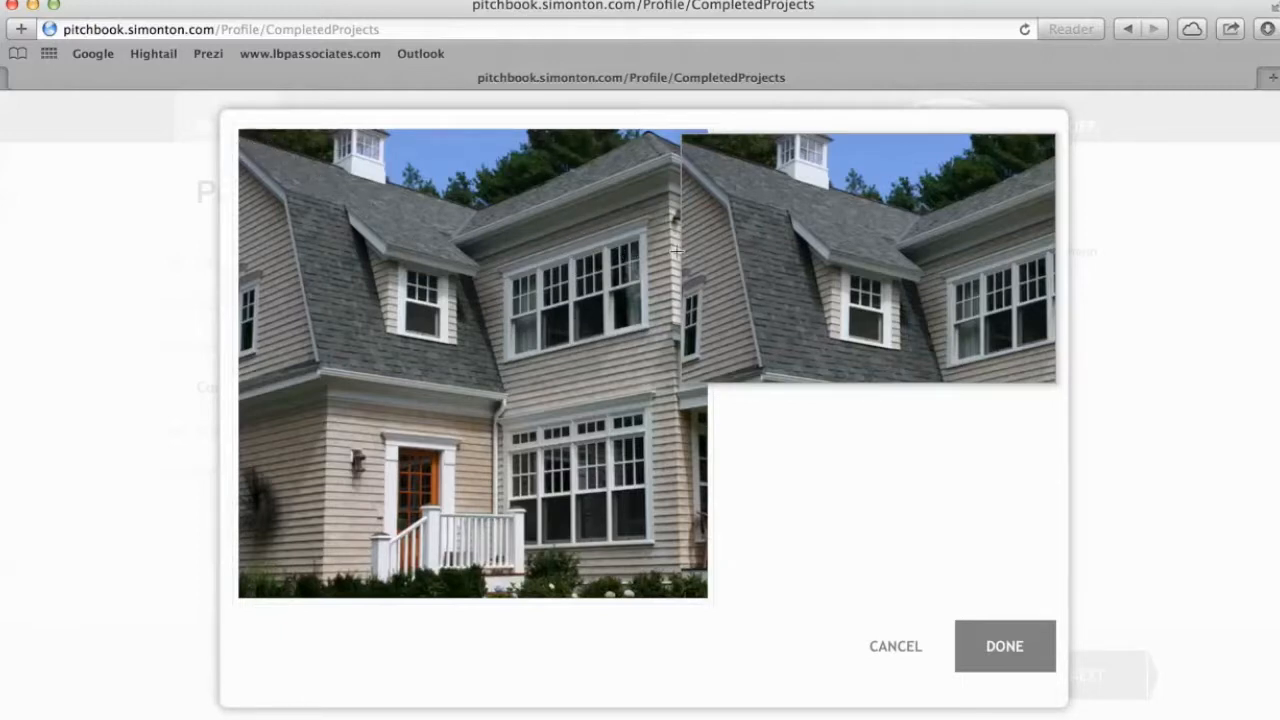
Drag the crop frame so the preview shows the full house front and porch.
left_click_drag(769, 267, 727, 205)
left_click_drag(243, 133, 1057, 613)
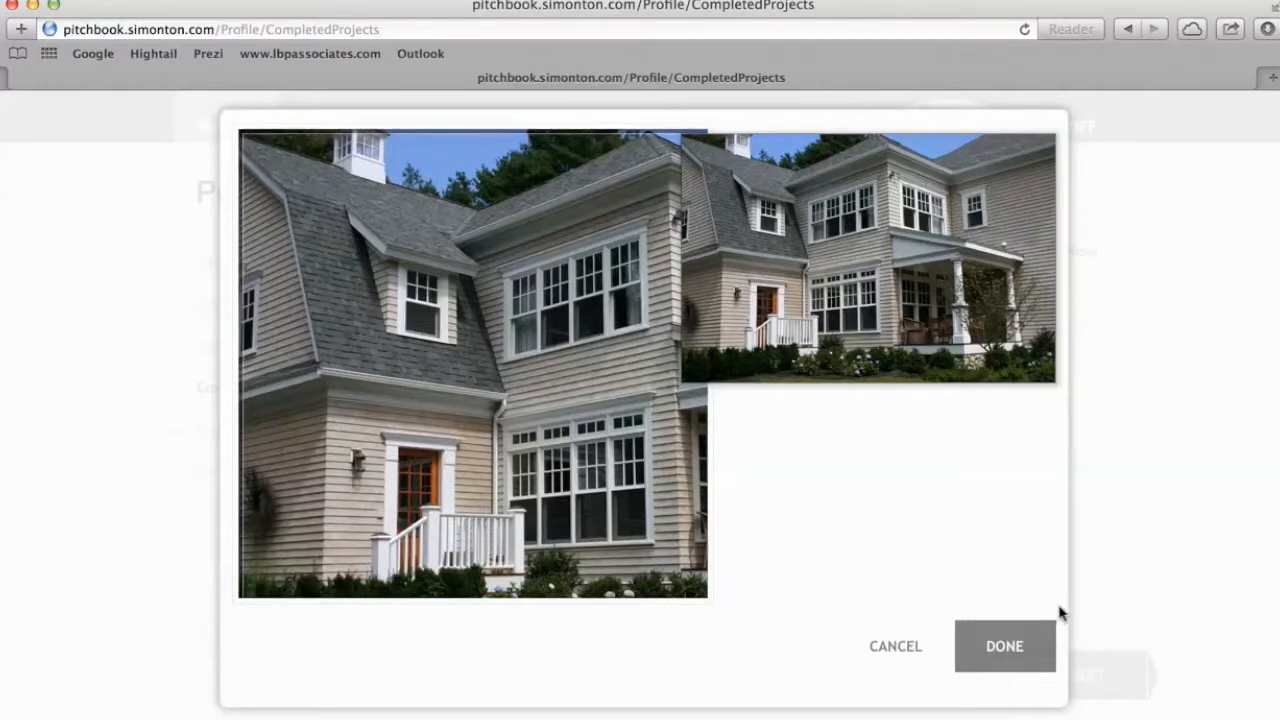
Add the cropped exterior photo and caption it '5500 Series Replacement Windows. Historic Remodel'.
left_click(998, 650)
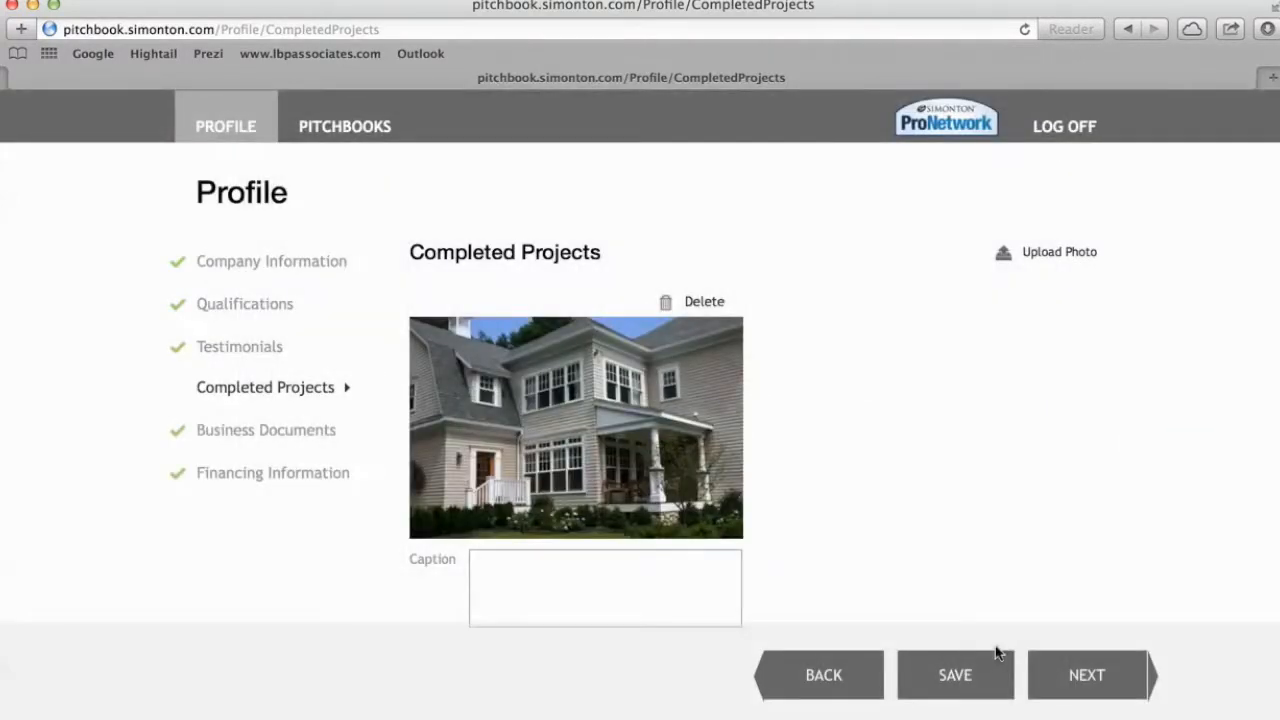
left_click(493, 560)
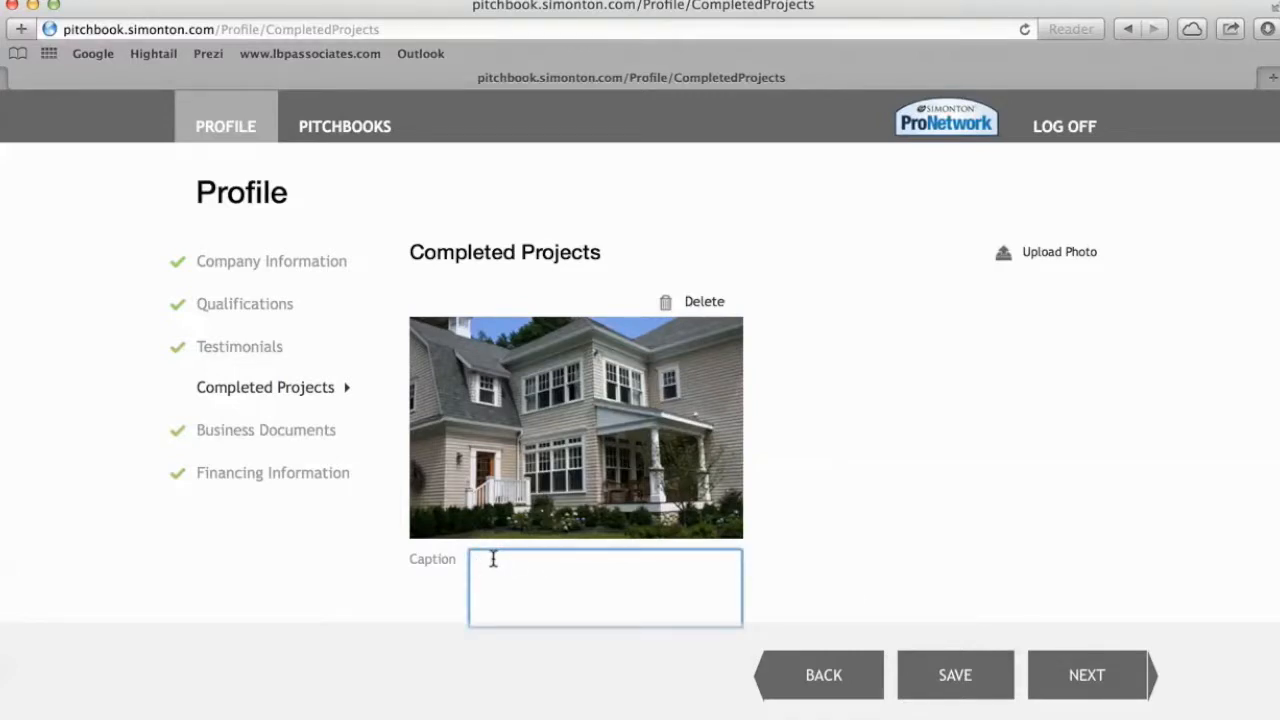
type("5500 Serie")
type("placement Windows")
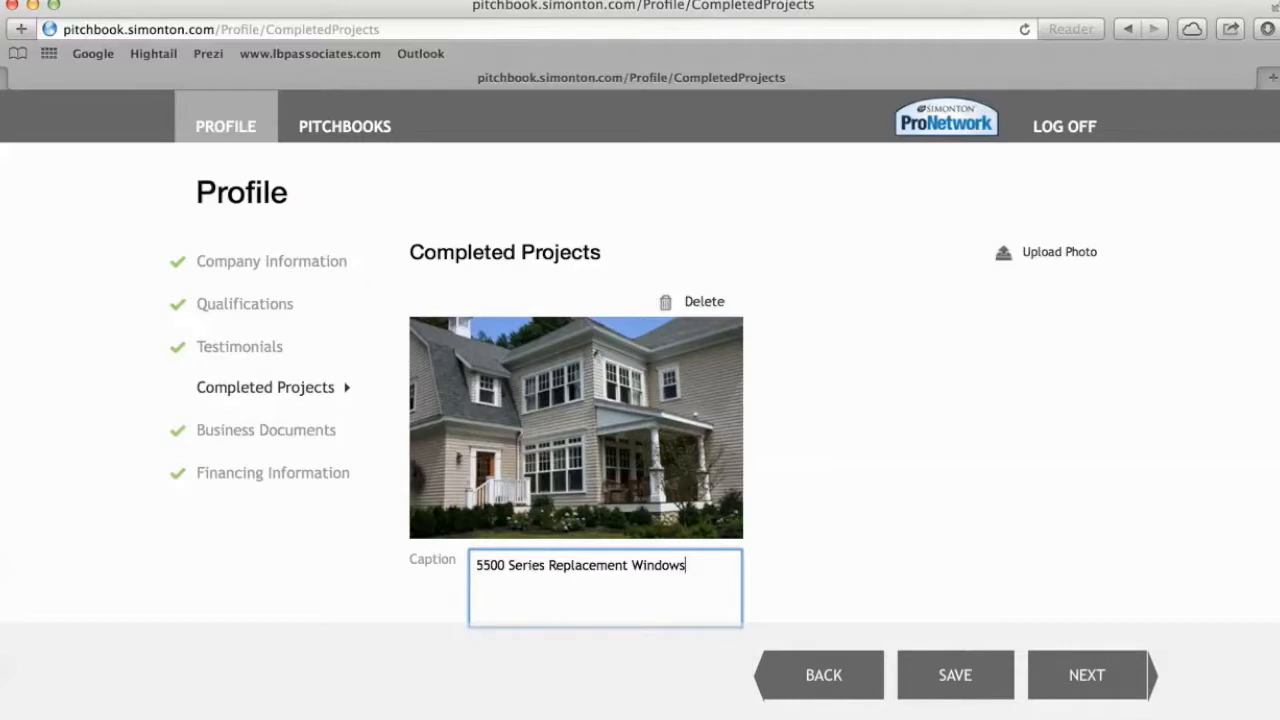
type(". Historic Remodel")
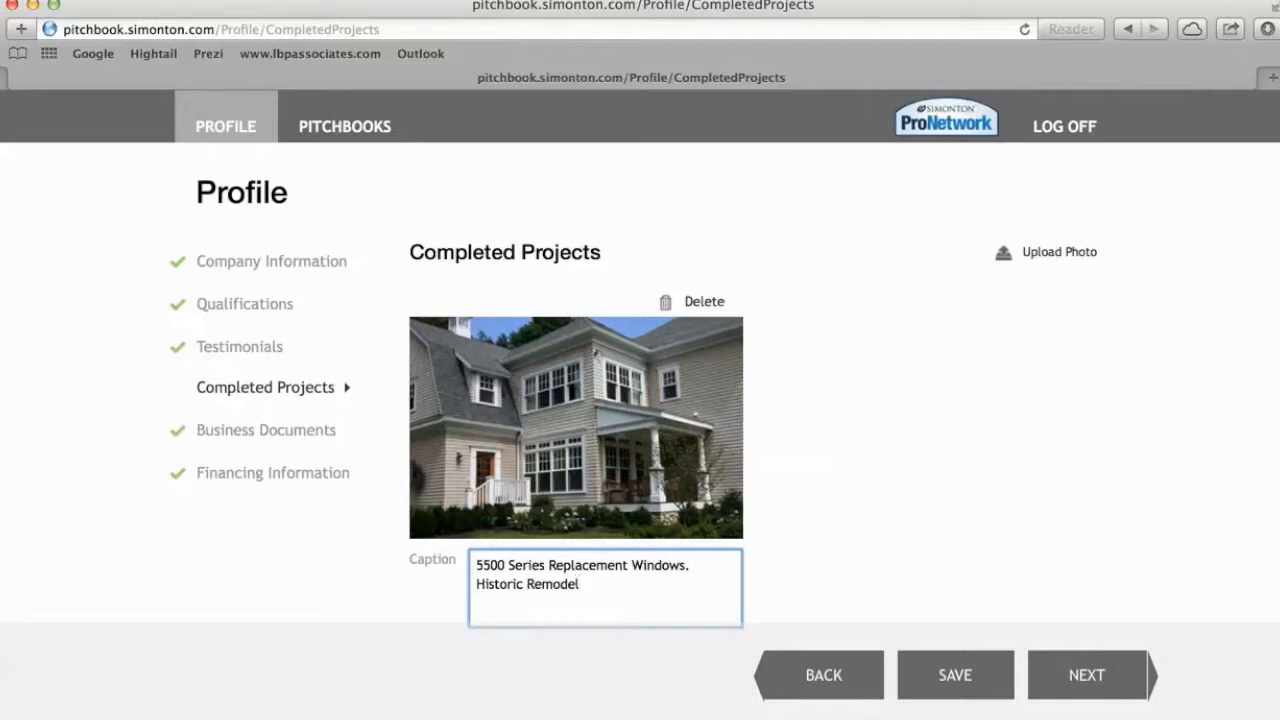
scroll(778, 516, "down", 2)
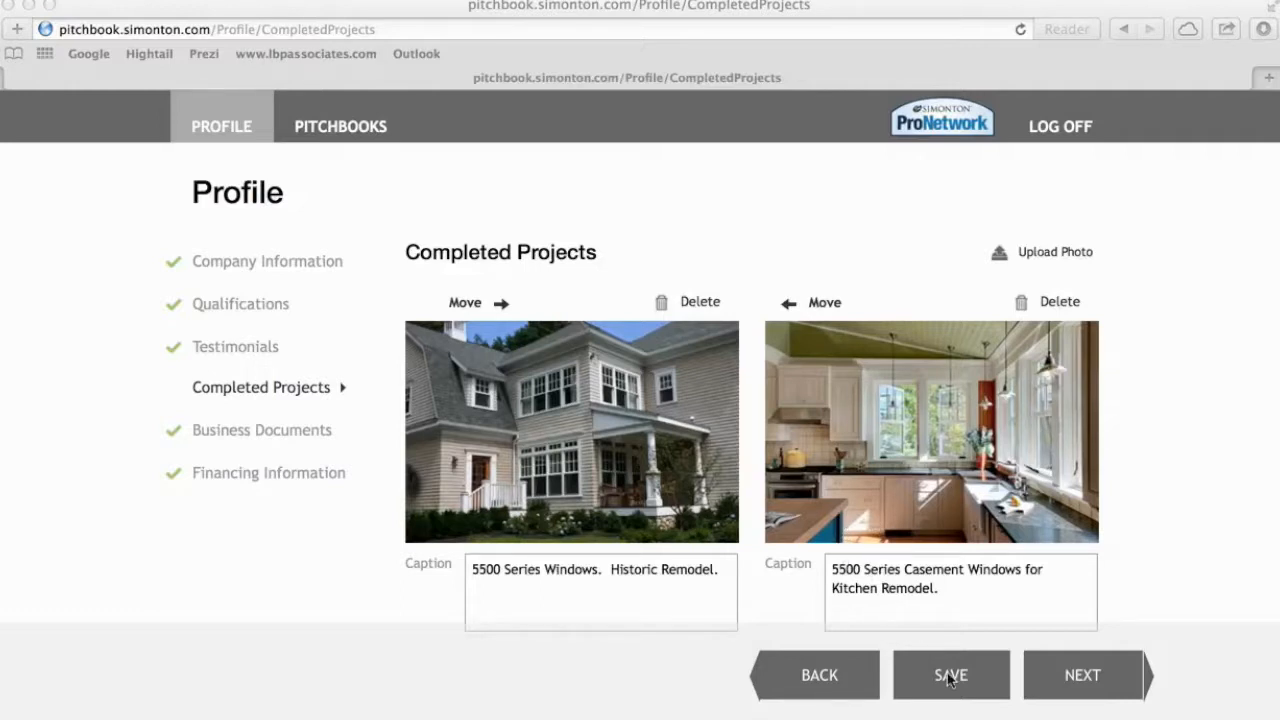
Go to Business Documents and attach the Insurance Document as Proof of Insurance.
left_click(1078, 680)
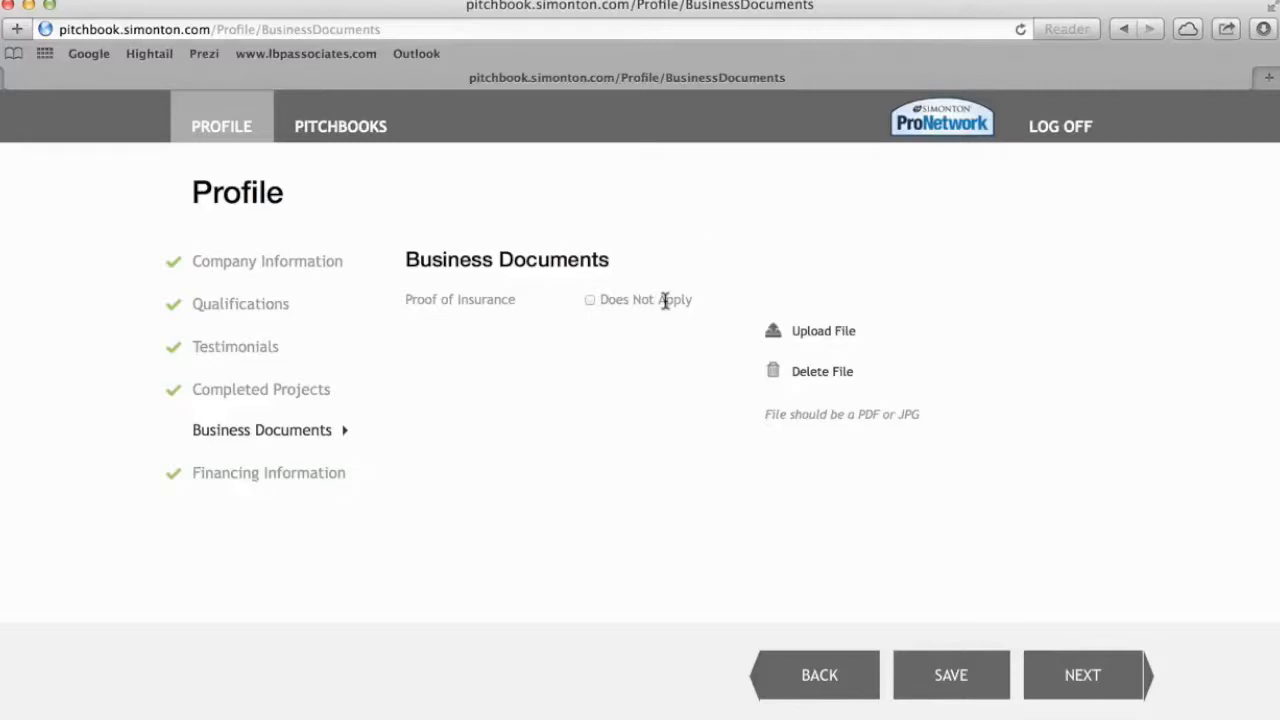
left_click(817, 342)
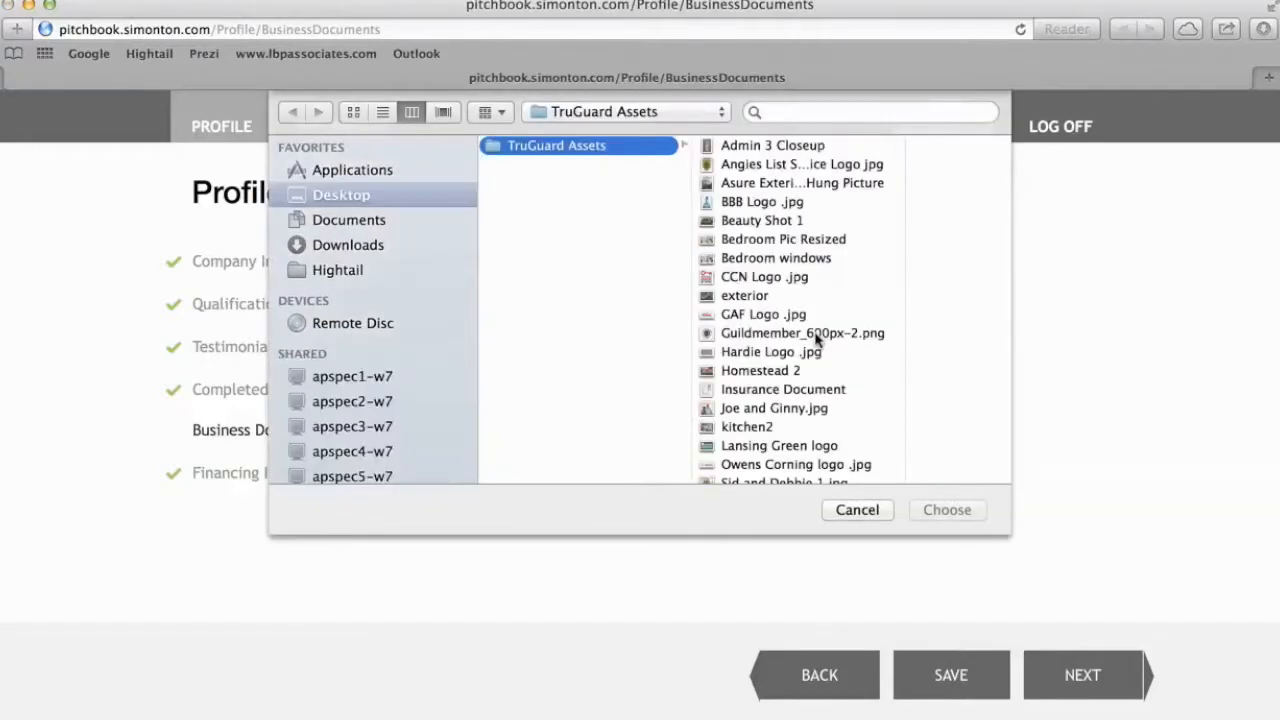
scroll(775, 347, "down", 1)
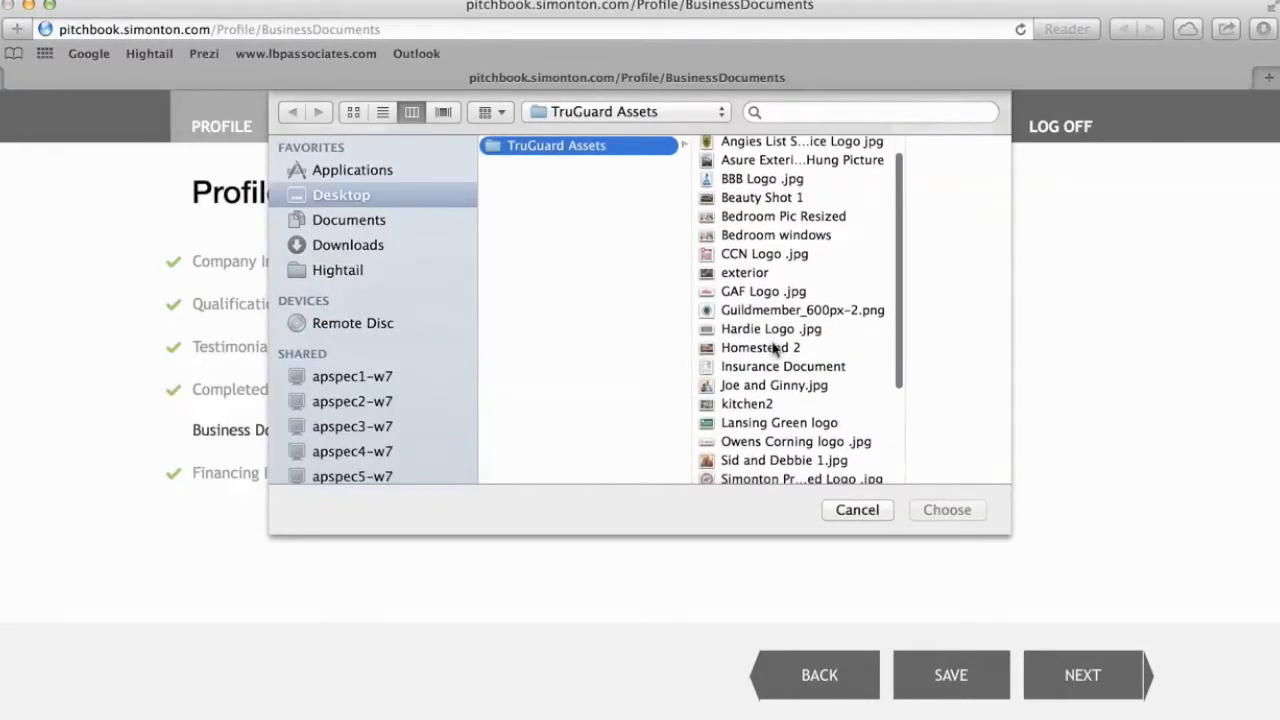
left_click(766, 372)
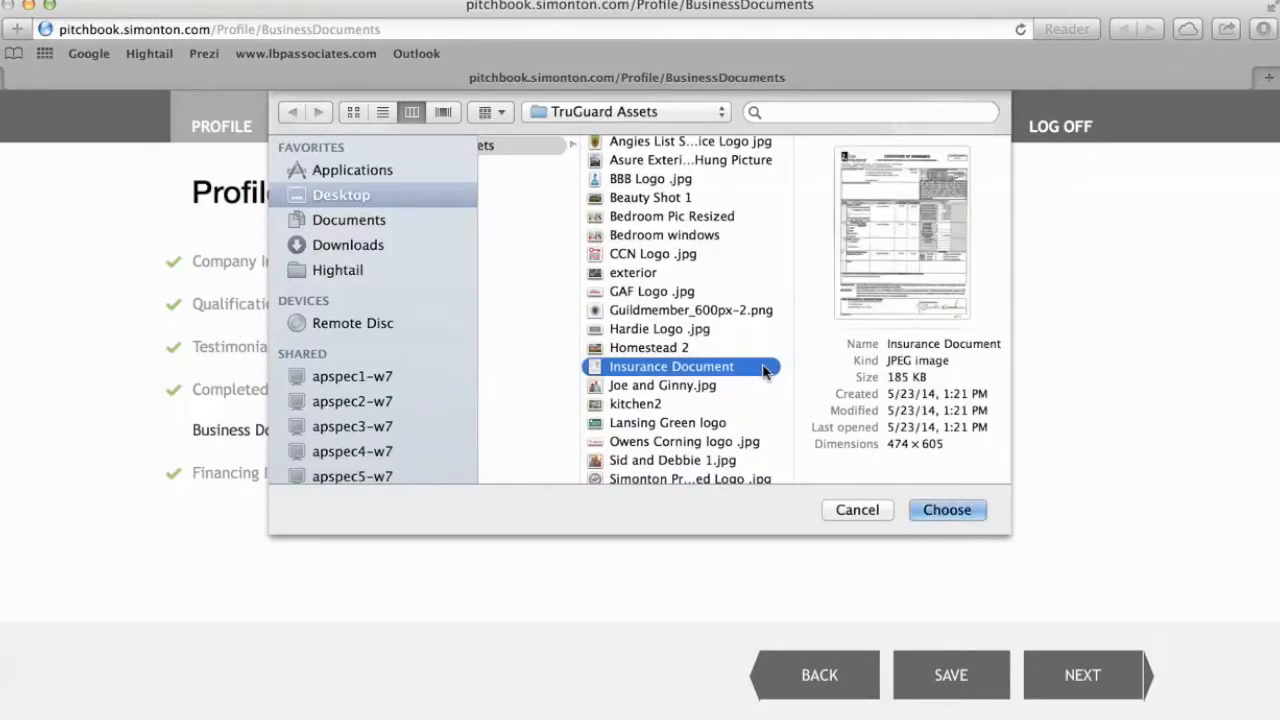
left_click(950, 512)
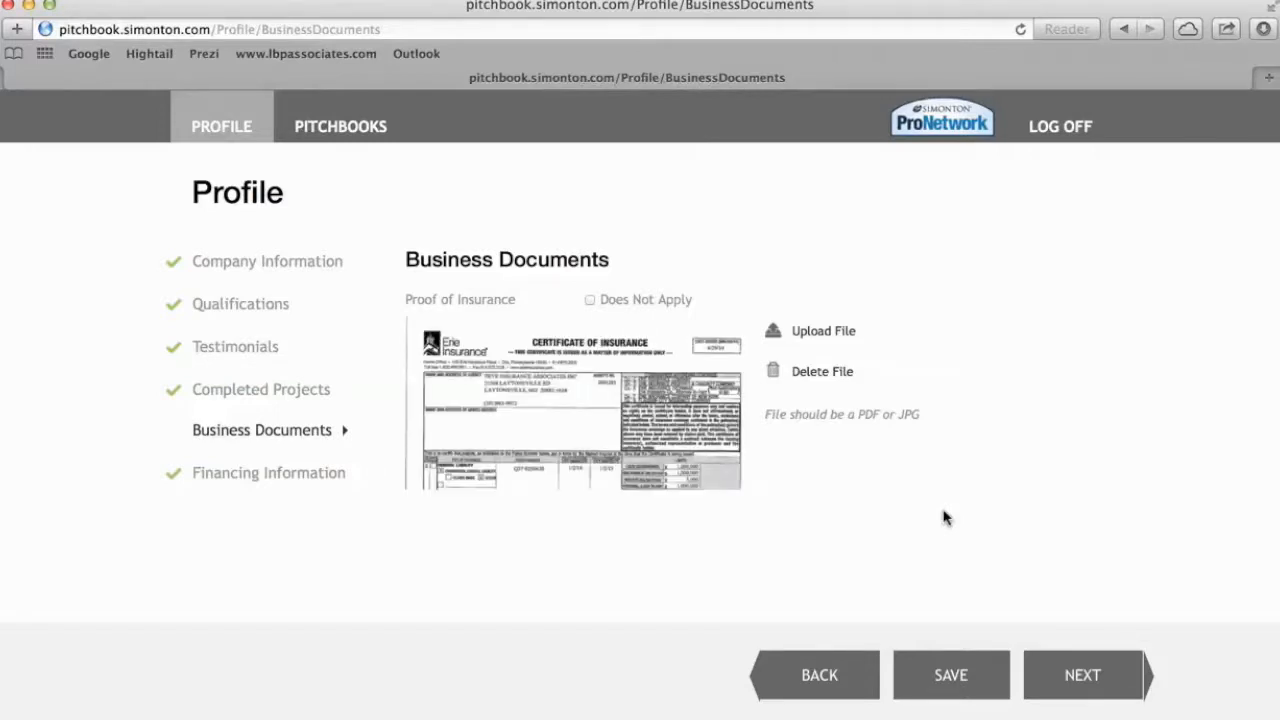
Review the Business Documents page and continue to Financing Information.
scroll(945, 517, "down", 2)
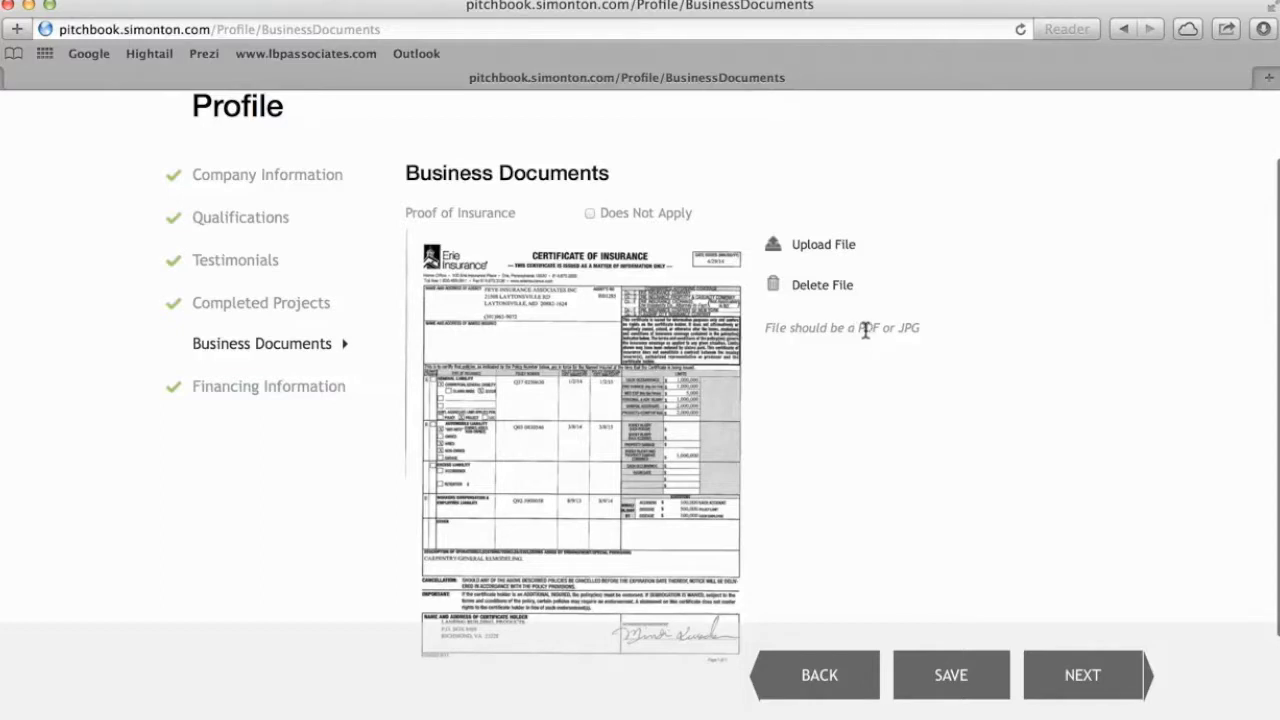
scroll(883, 417, "down", 1)
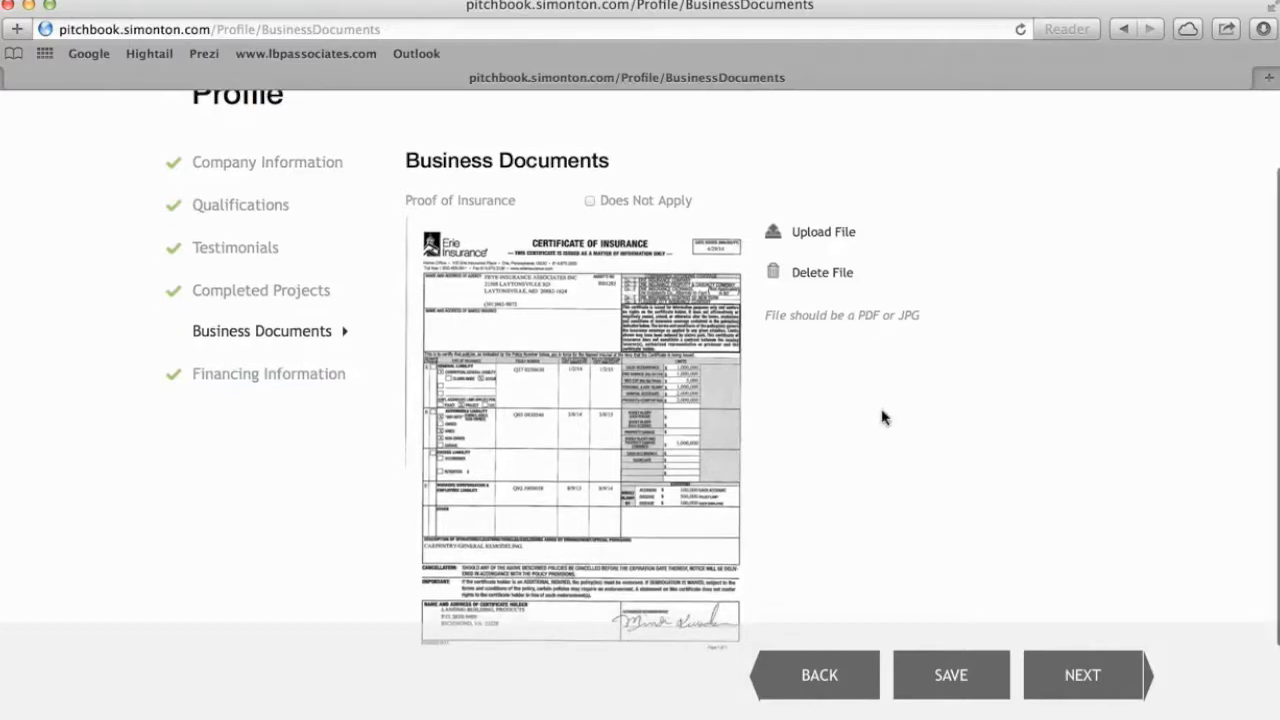
scroll(883, 417, "down", 2)
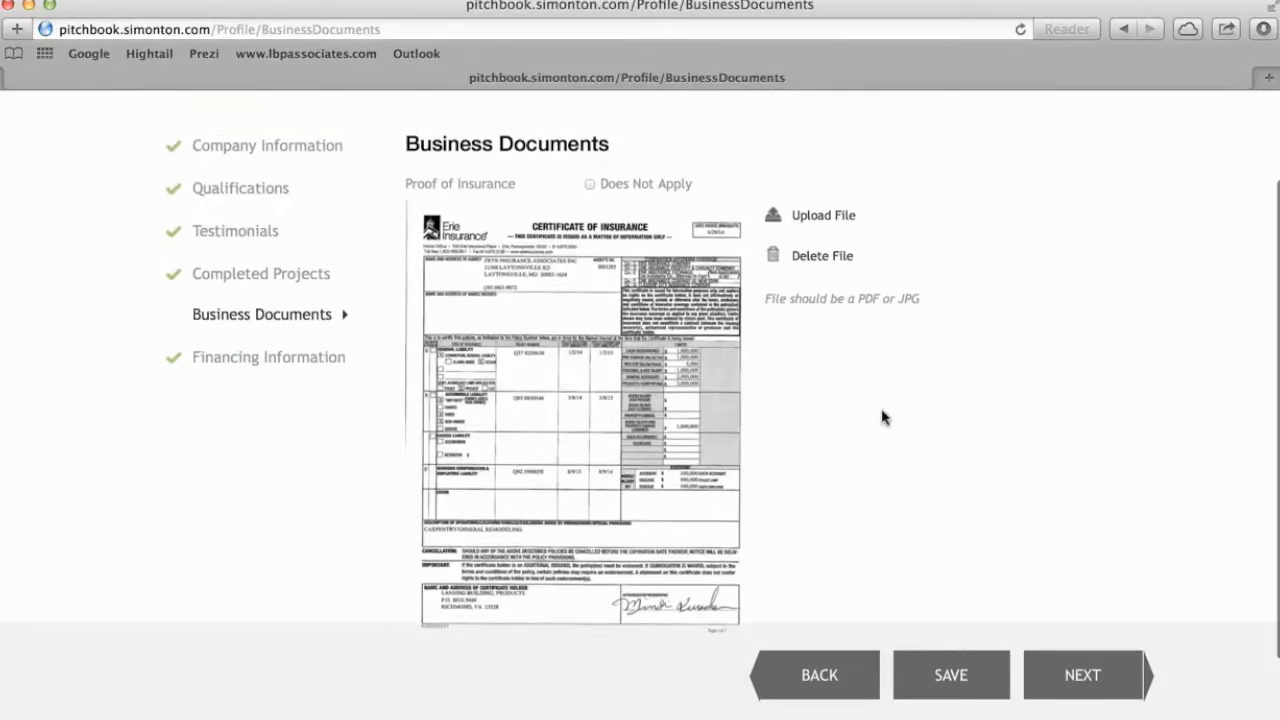
scroll(883, 417, "up", 2)
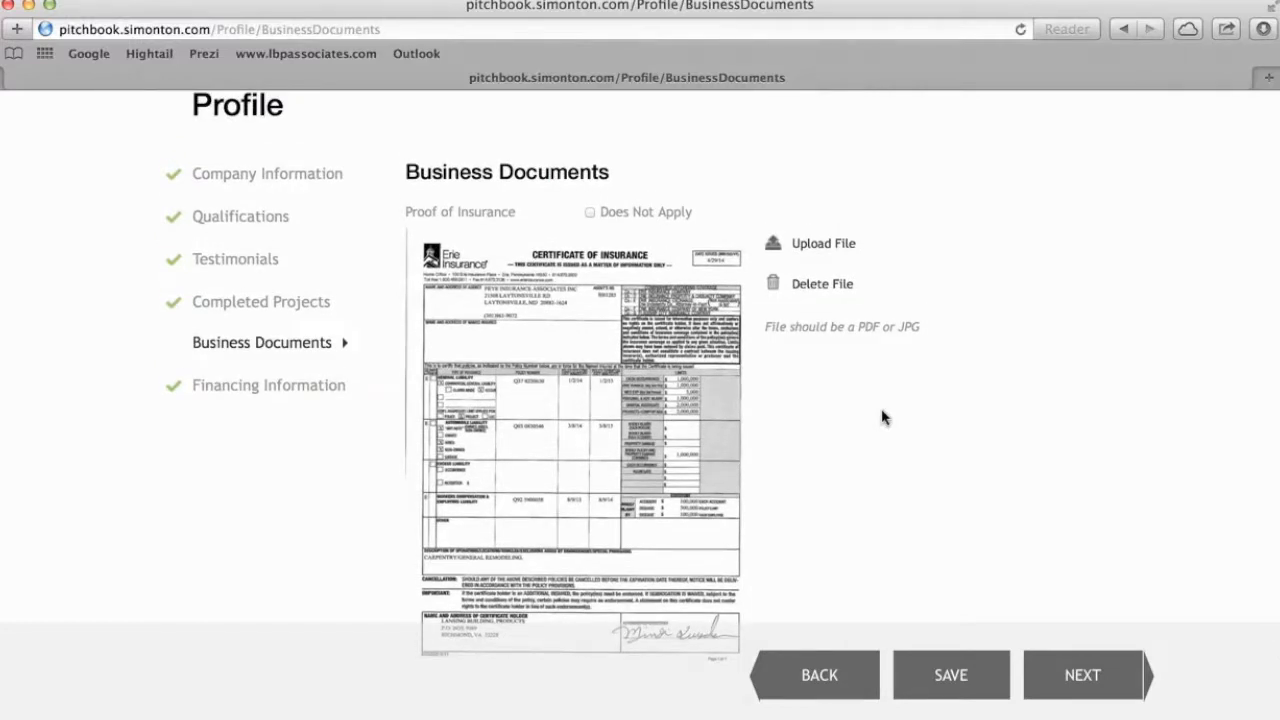
scroll(883, 417, "up", 2)
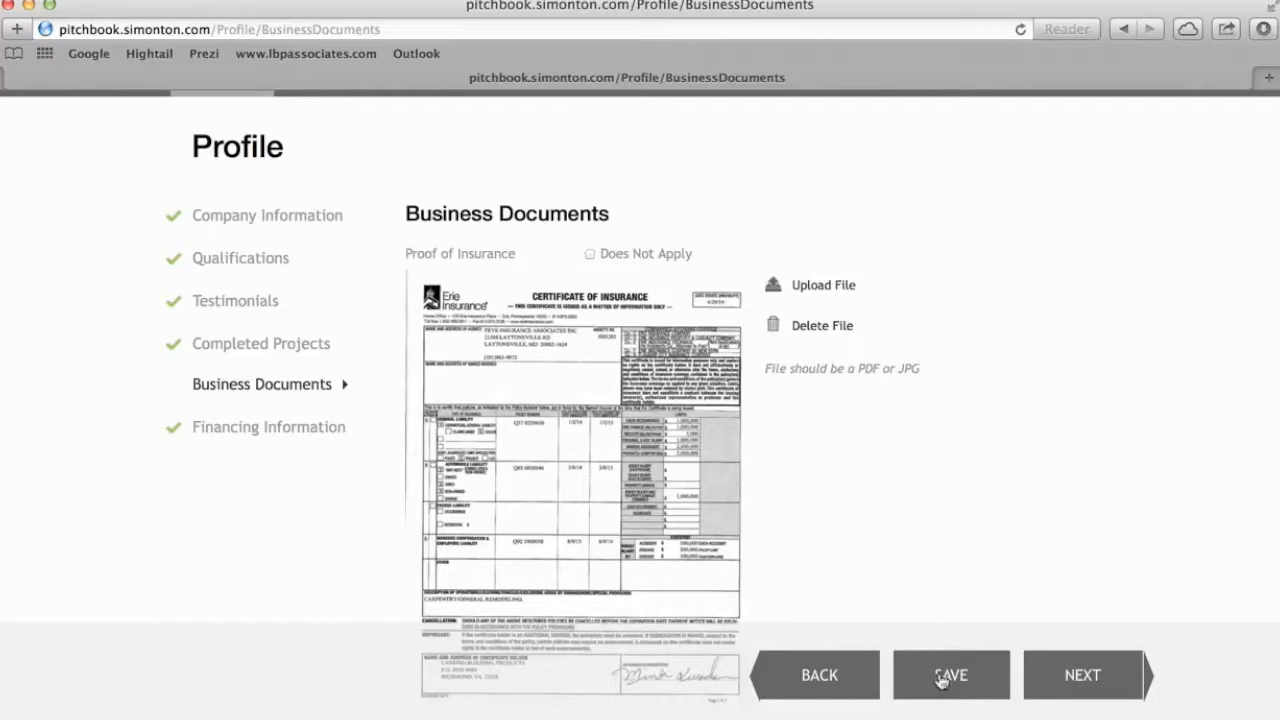
left_click(1088, 680)
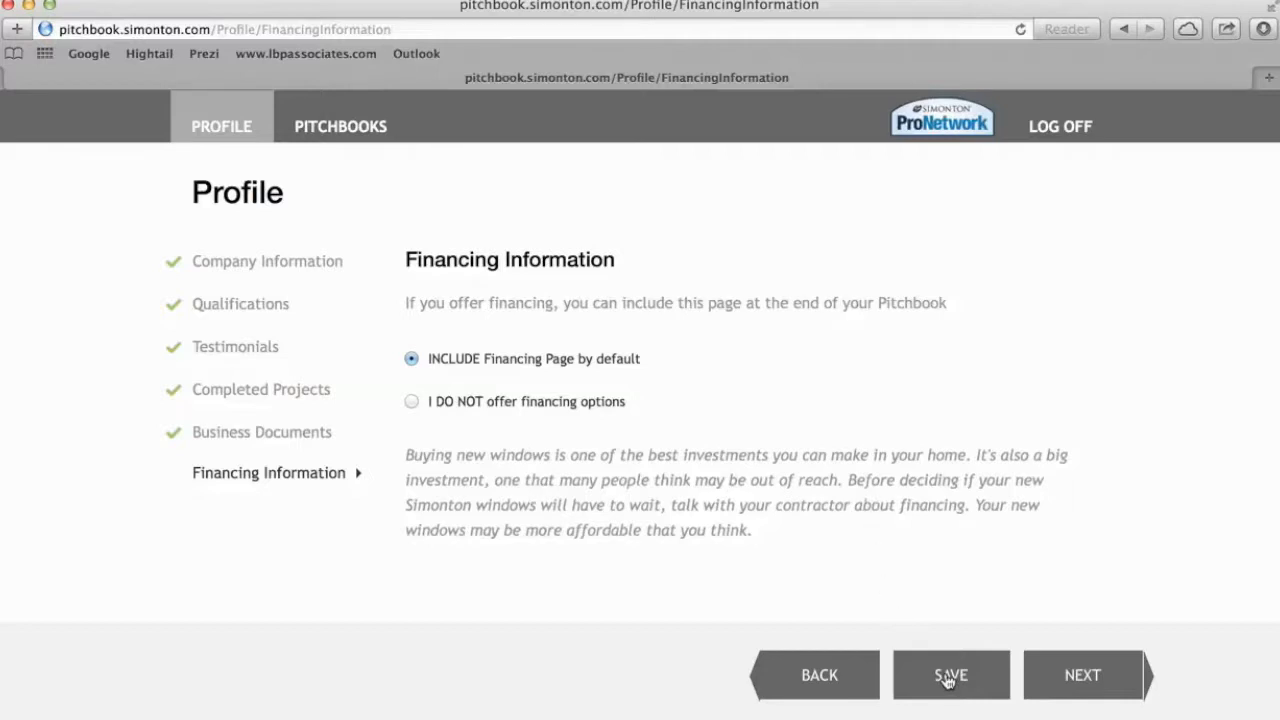
Keep 'INCLUDE Financing Page by default' and continue to the PitchBooks dashboard.
left_click(1083, 676)
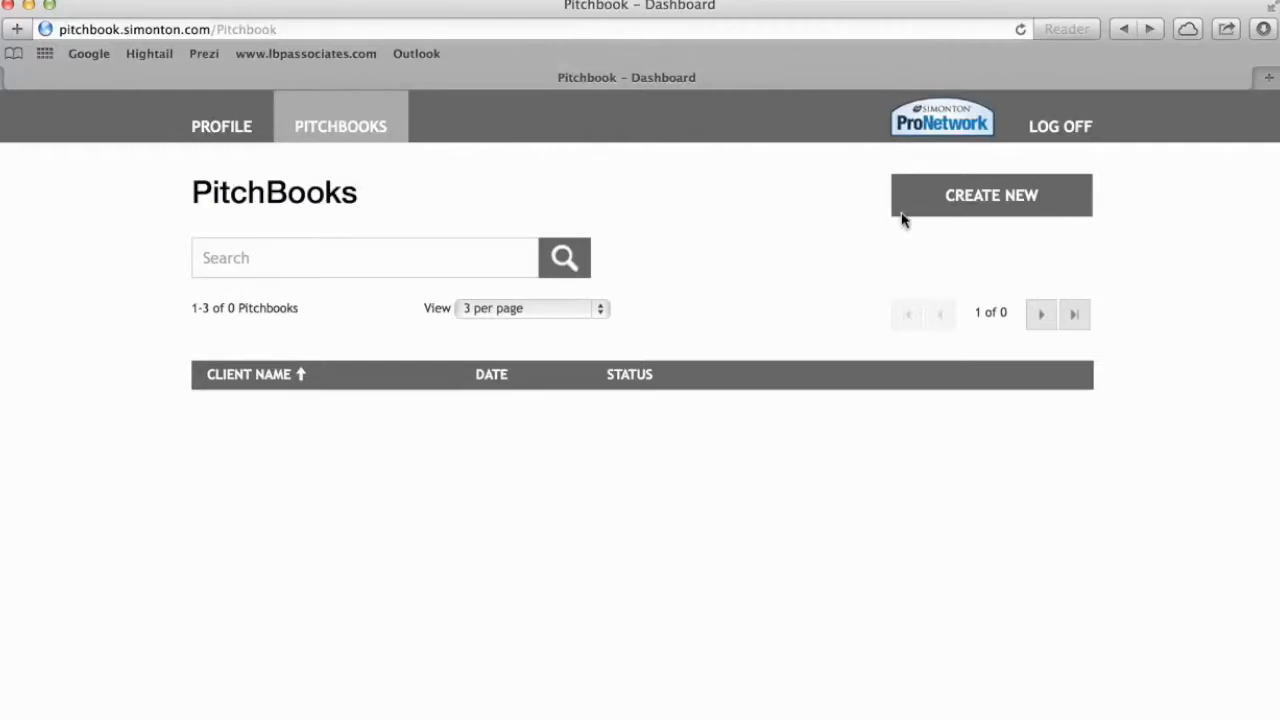
Start a new pitchbook with CREATE NEW on the PitchBooks dashboard.
left_click(988, 198)
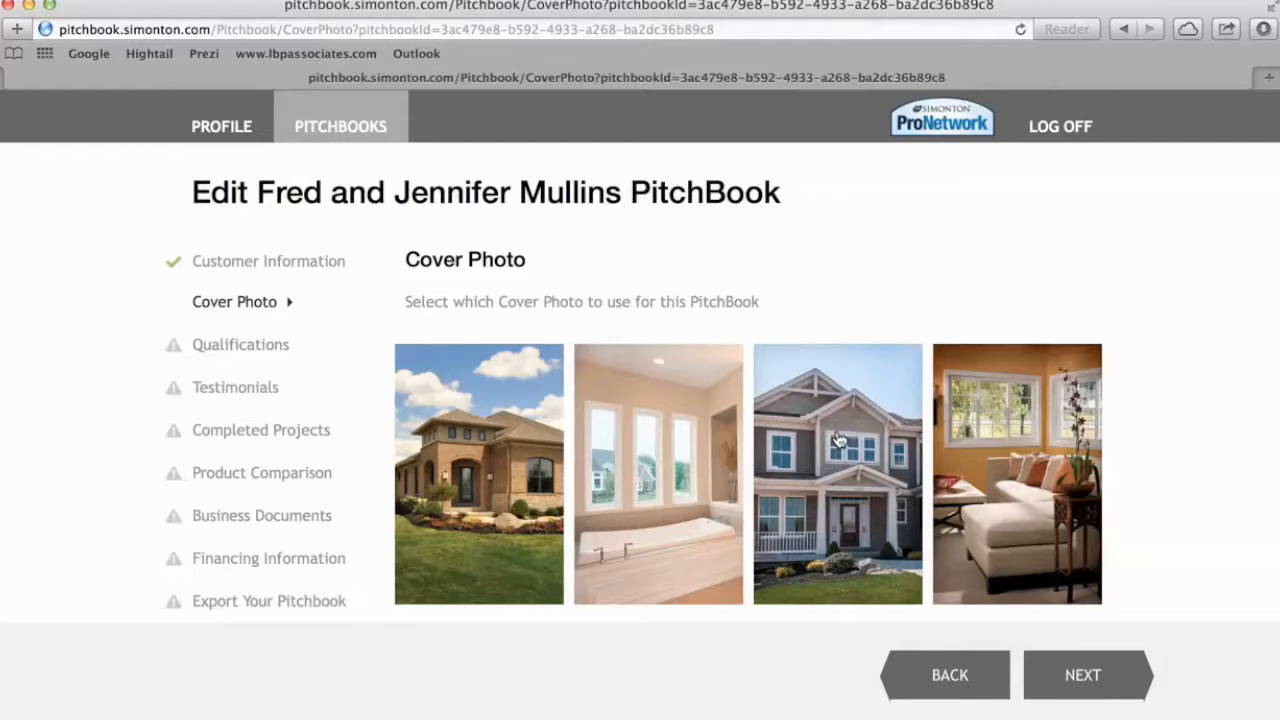
Choose the grey two-storey house as the cover photo and include Qualifications and Testimonials.
left_click(838, 440)
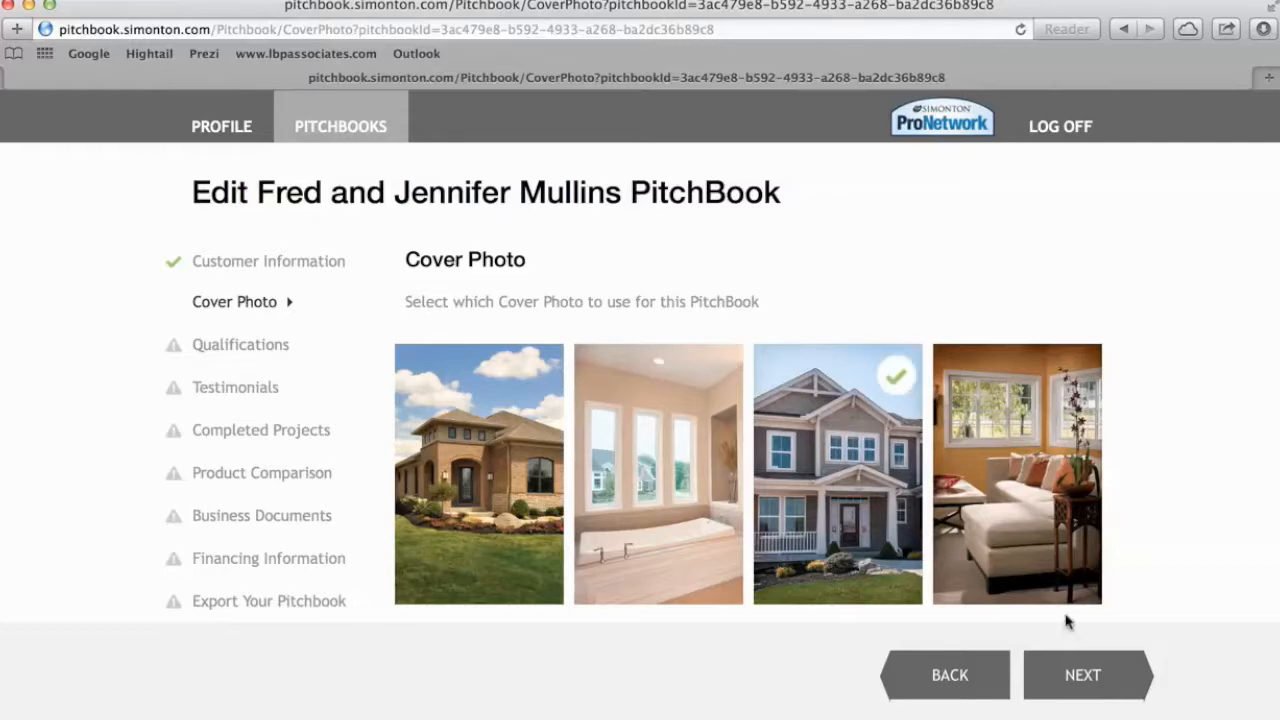
left_click(1079, 677)
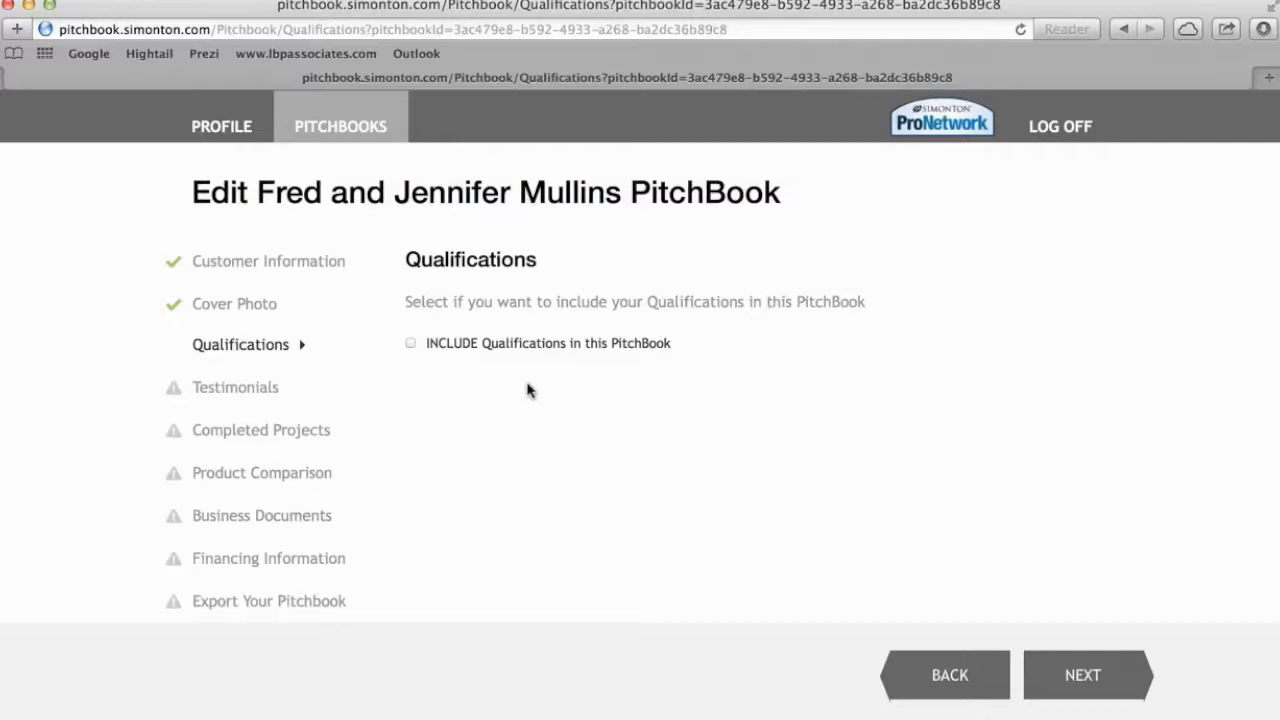
left_click(410, 344)
left_click(1081, 677)
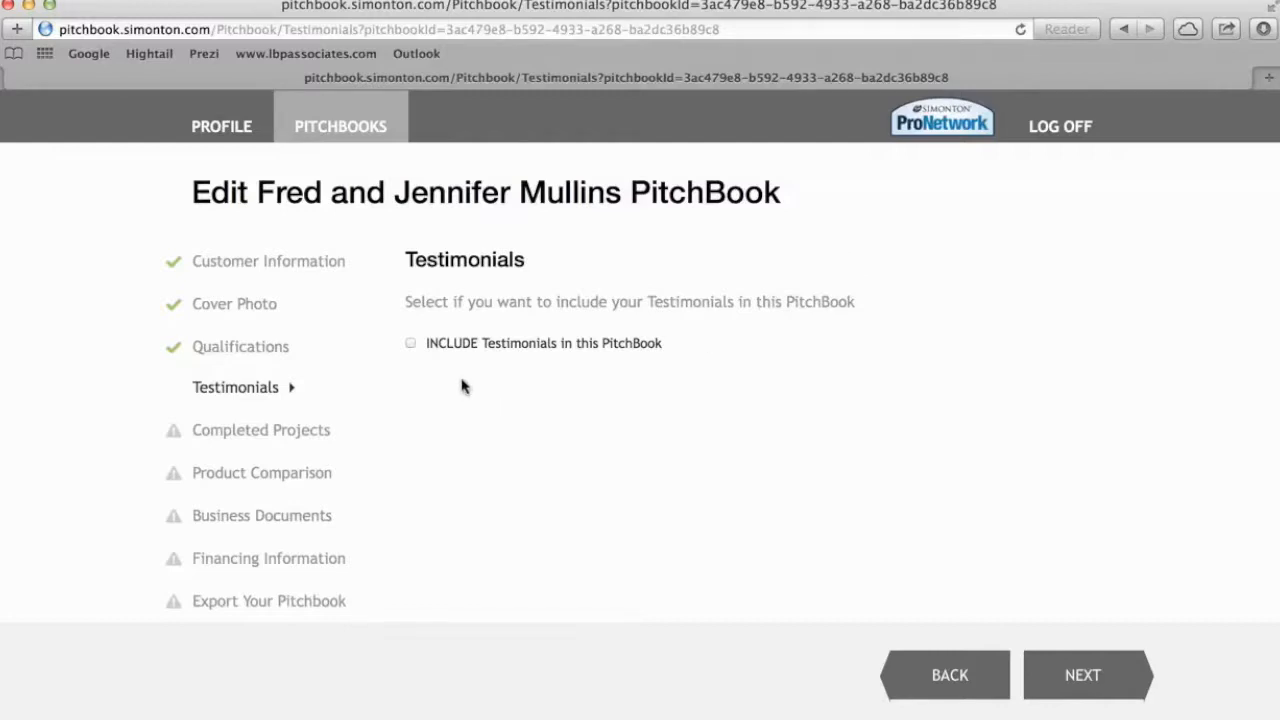
left_click(411, 345)
left_click(1071, 688)
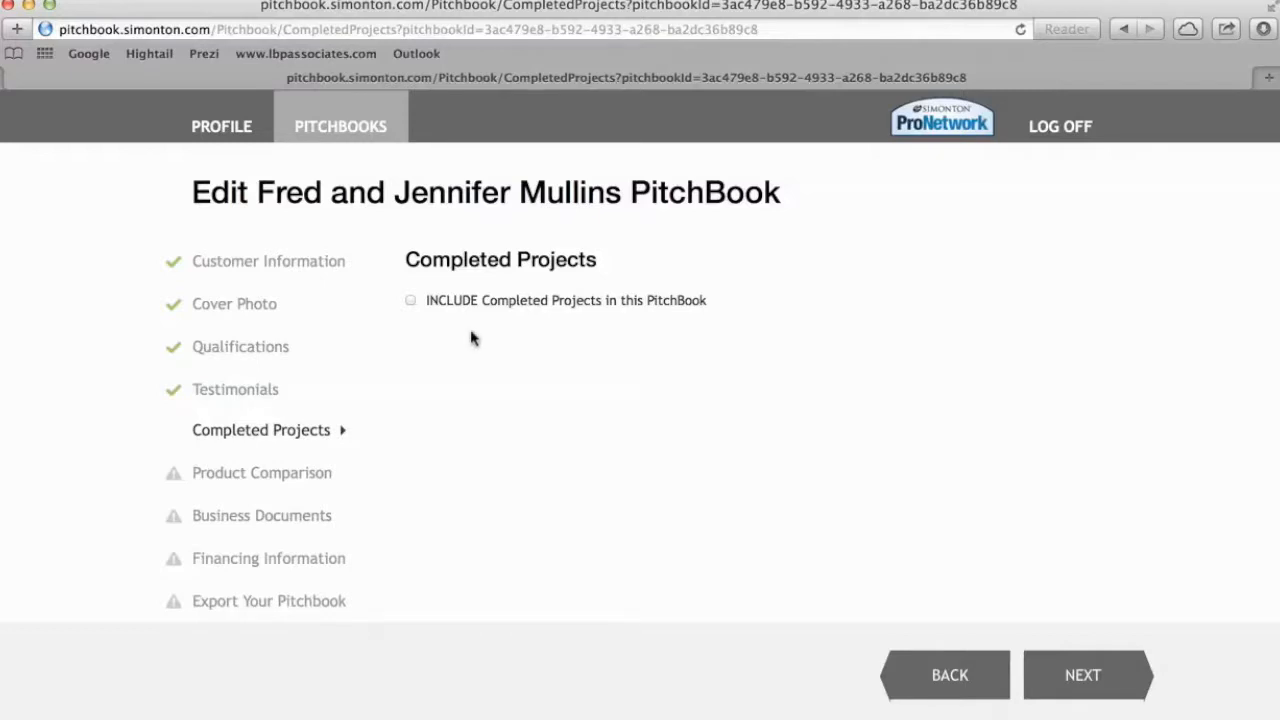
Tick 'INCLUDE Completed Projects in this PitchBook' and advance to Product Comparison.
left_click(410, 302)
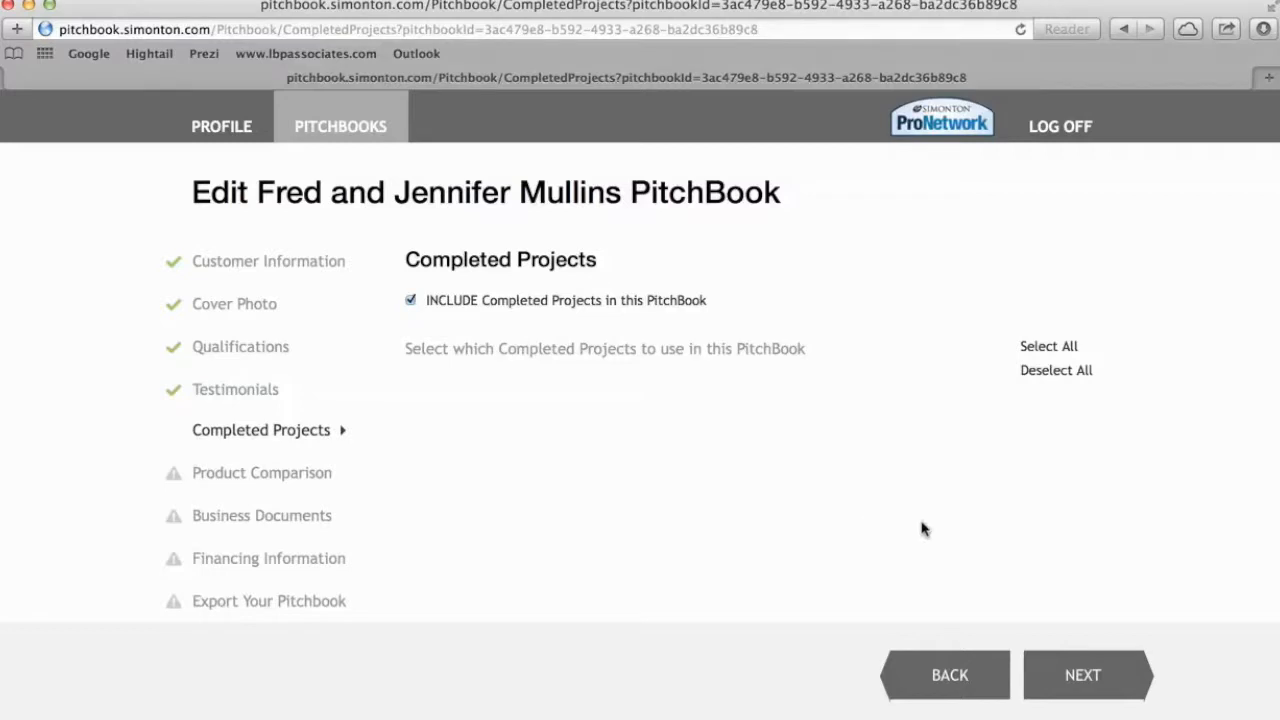
left_click(1087, 677)
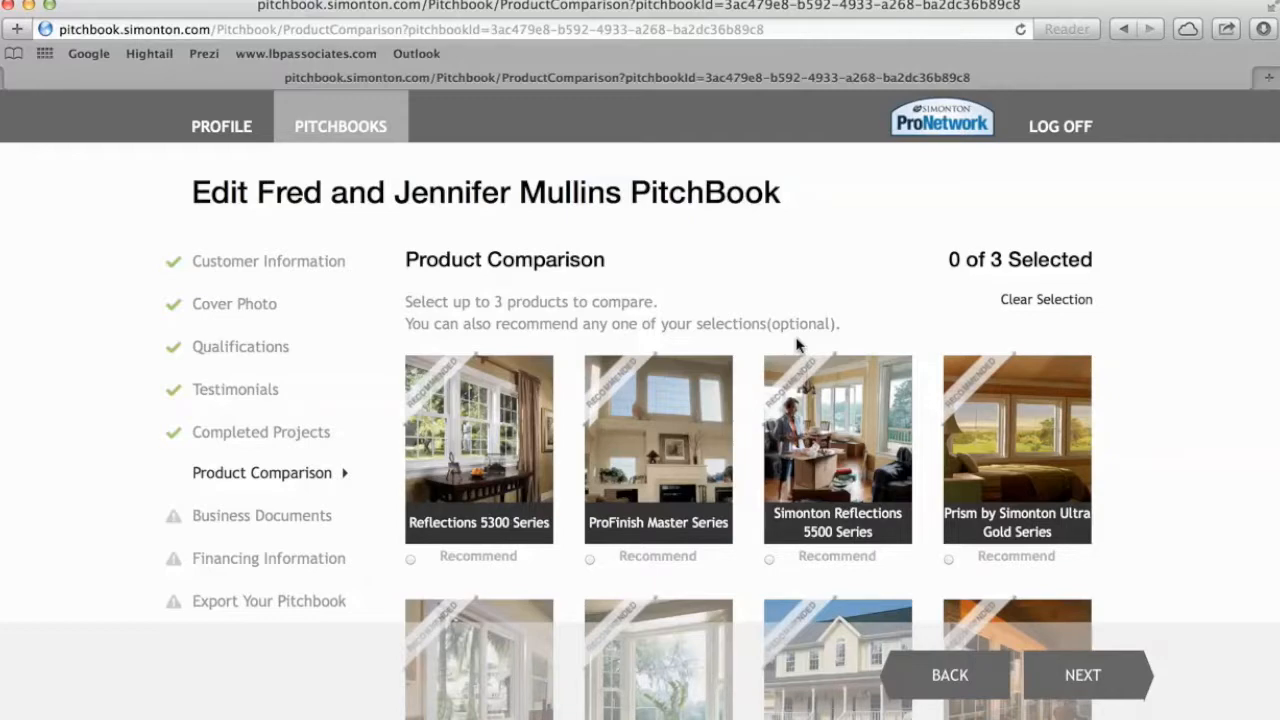
Select the Reflections 5050, Reflections 5300 and Simonton Reflections 5500 Series for comparison.
scroll(797, 345, "down", 5)
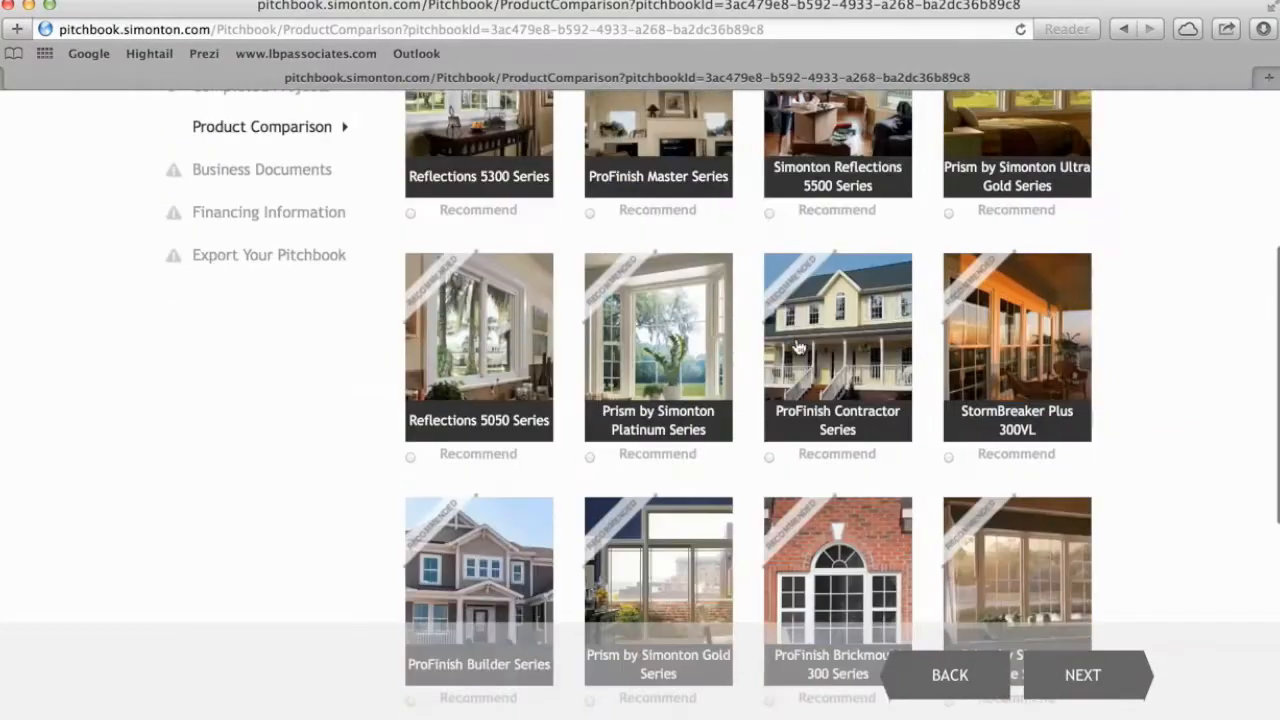
scroll(797, 345, "down", 4)
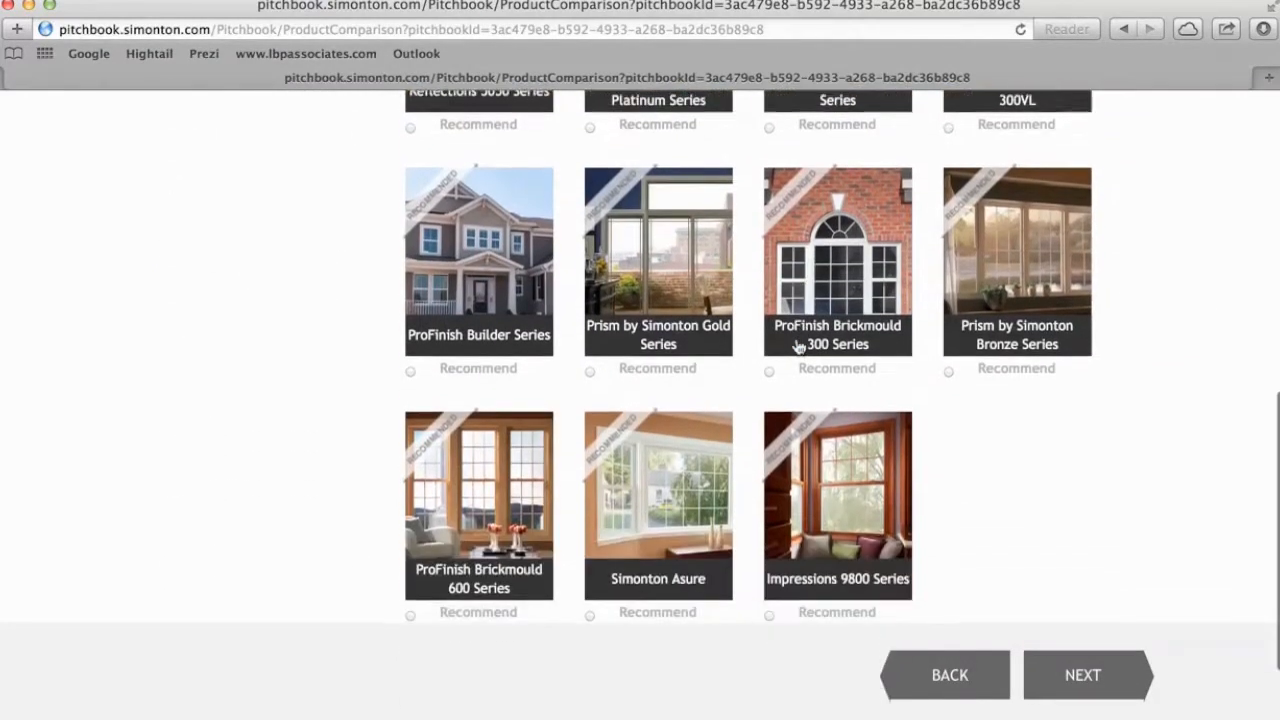
scroll(797, 345, "up", 6)
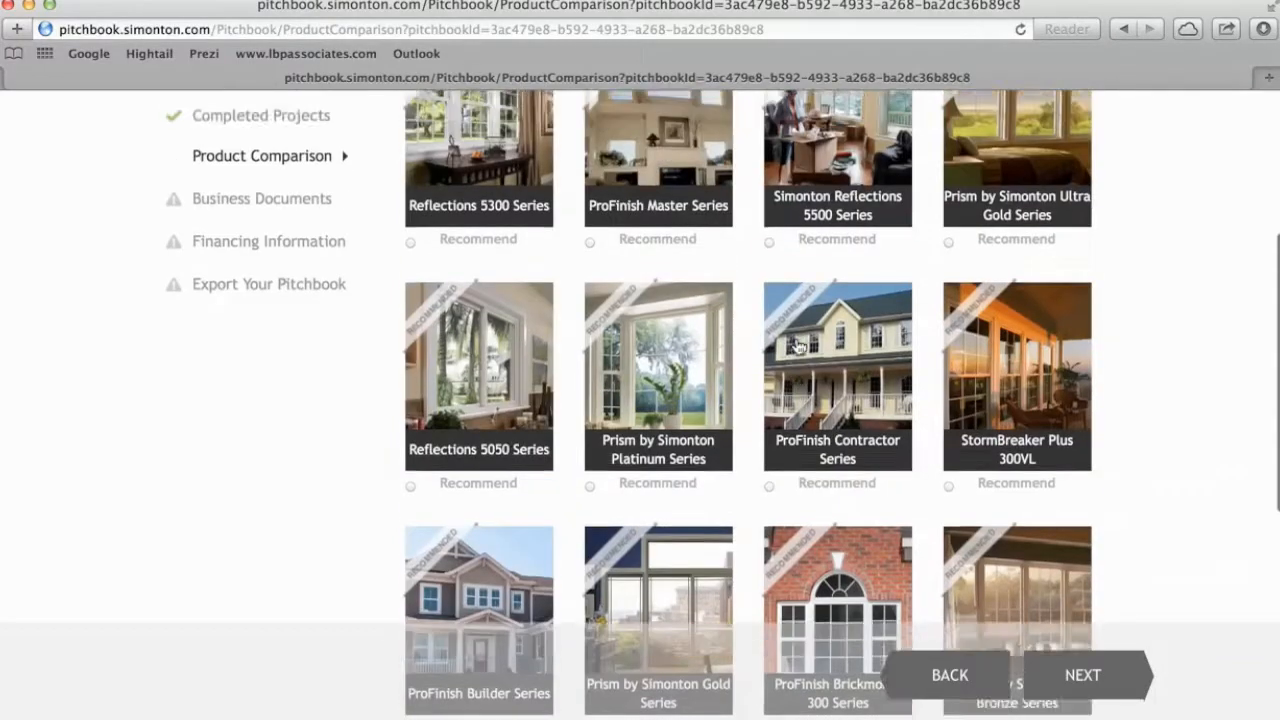
scroll(797, 345, "up", 2)
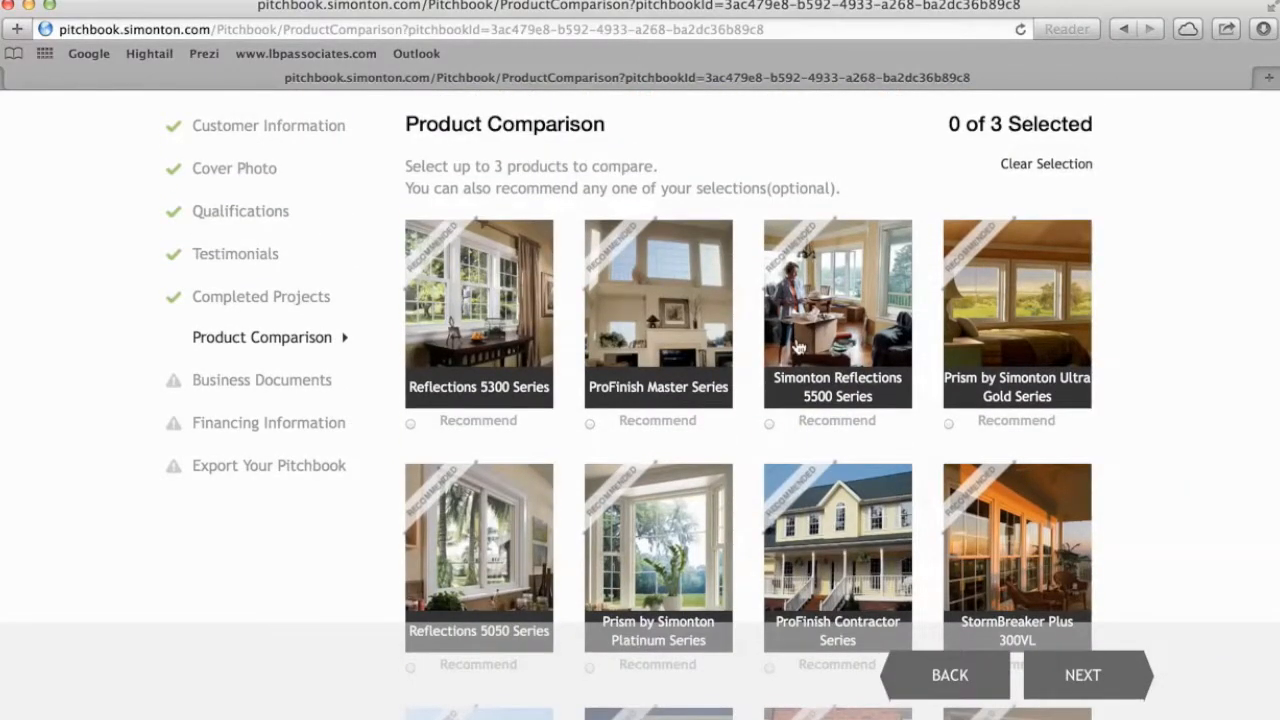
scroll(797, 345, "down", 1)
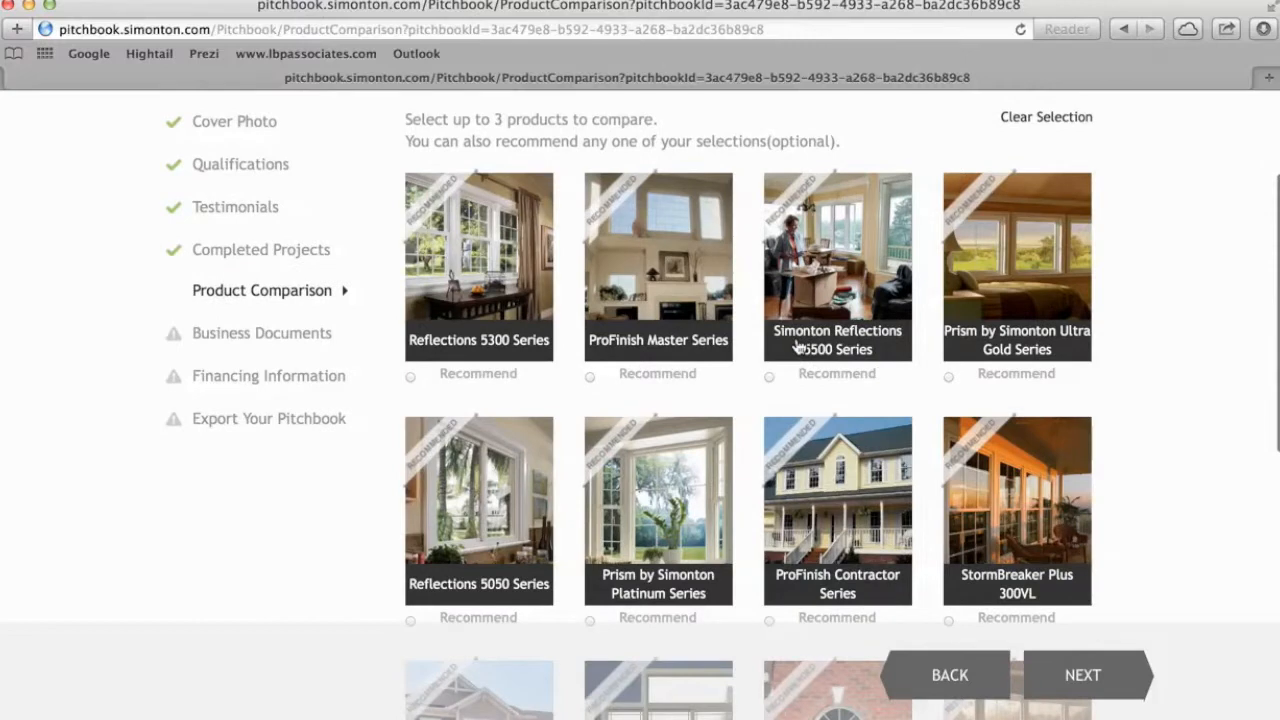
scroll(597, 497, "down", 1)
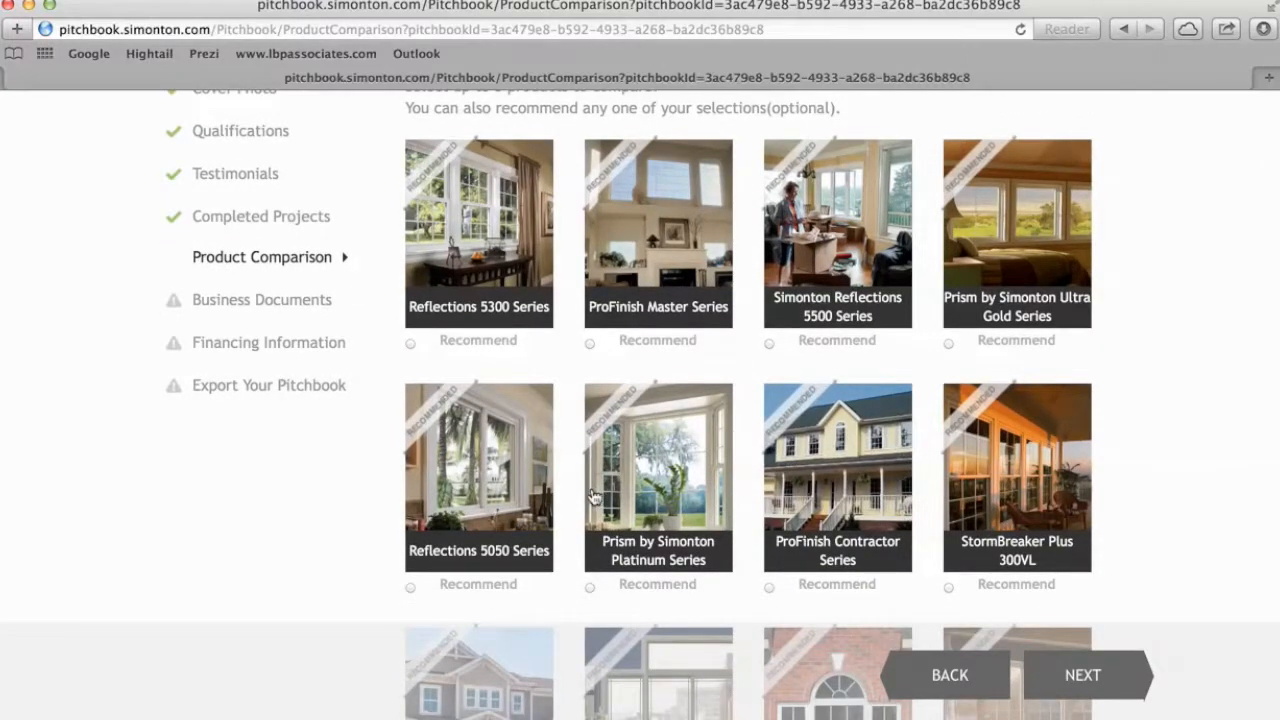
left_click(470, 516)
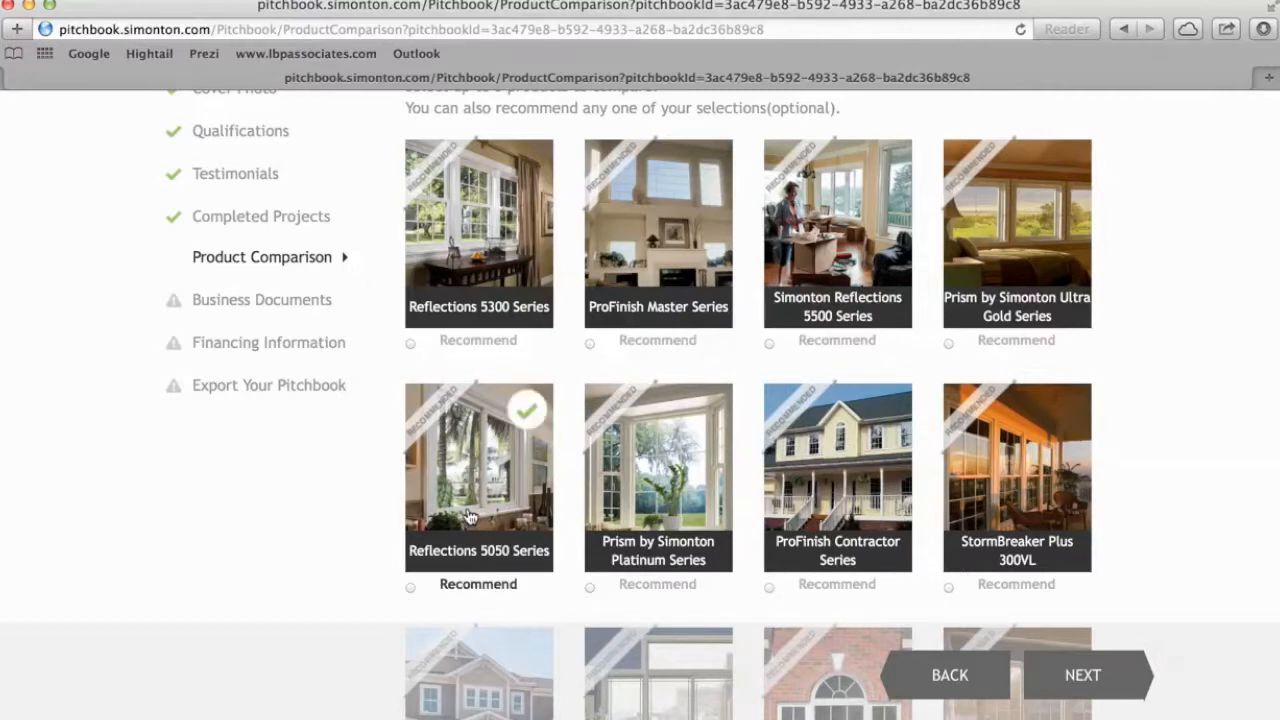
left_click(476, 210)
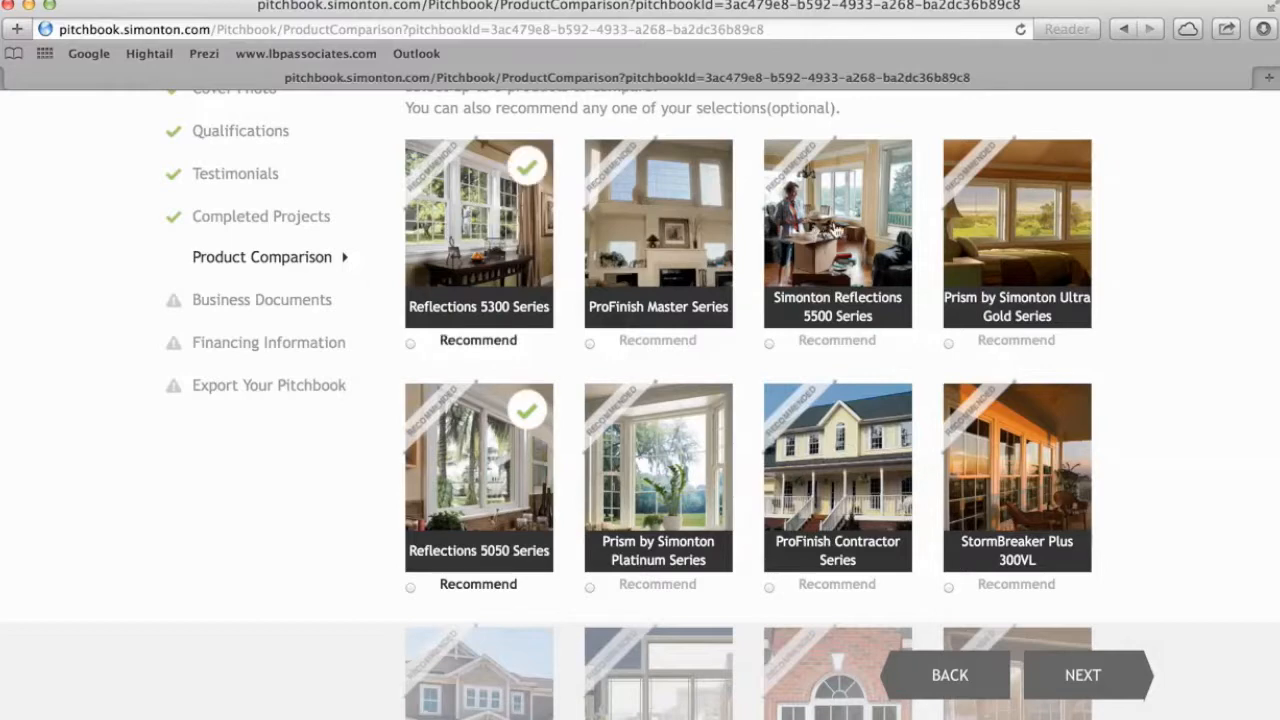
left_click(838, 231)
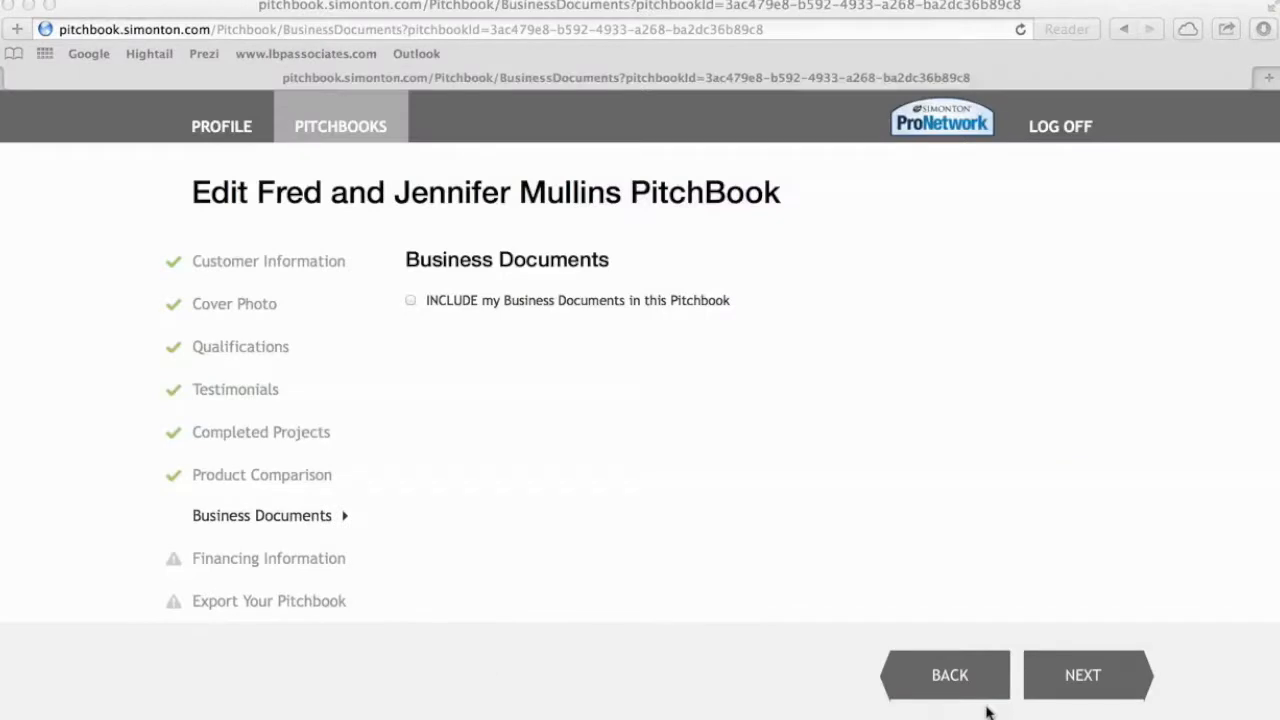
Include Business Documents, keep the Financing Page checked, and advance to the export step.
left_click(413, 303)
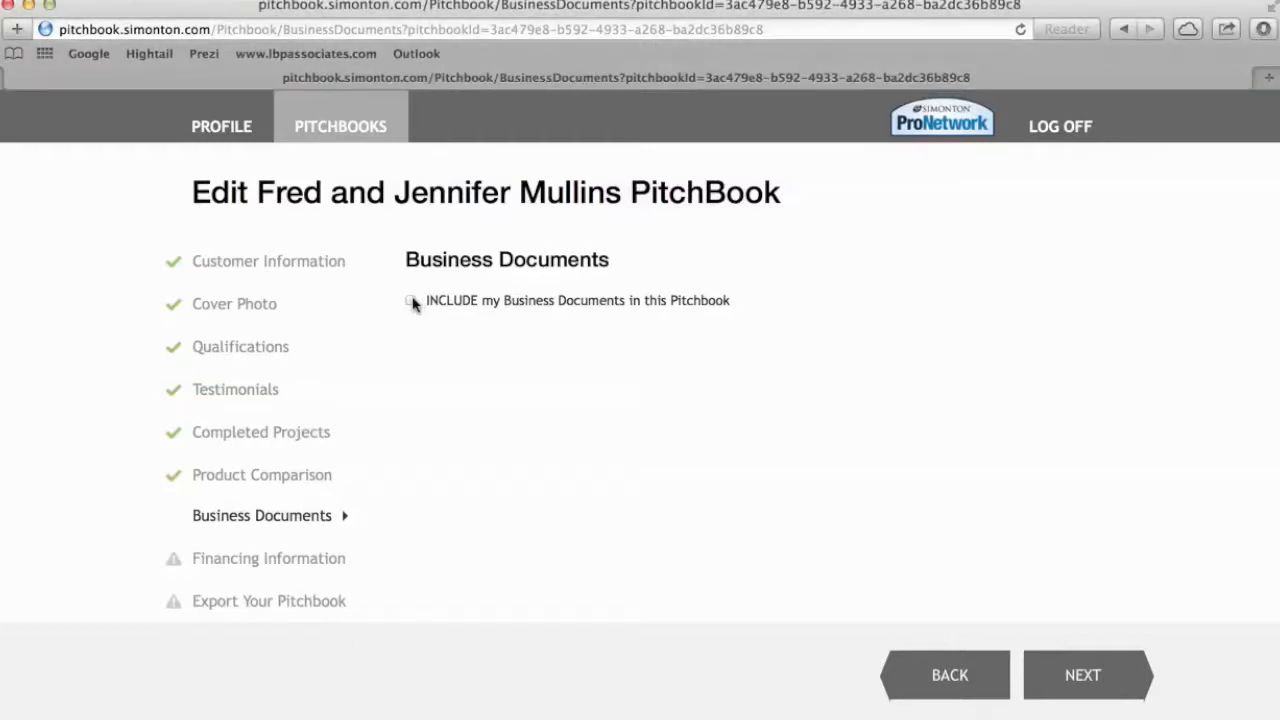
left_click(411, 302)
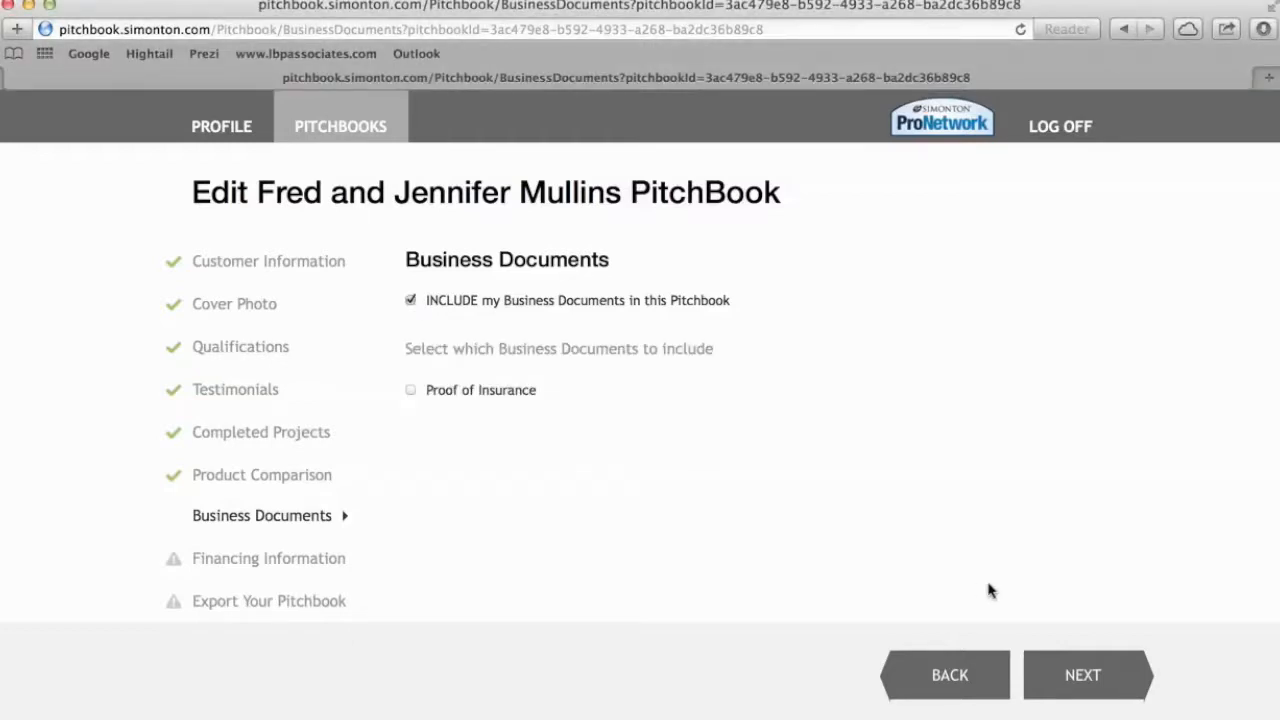
left_click(1082, 677)
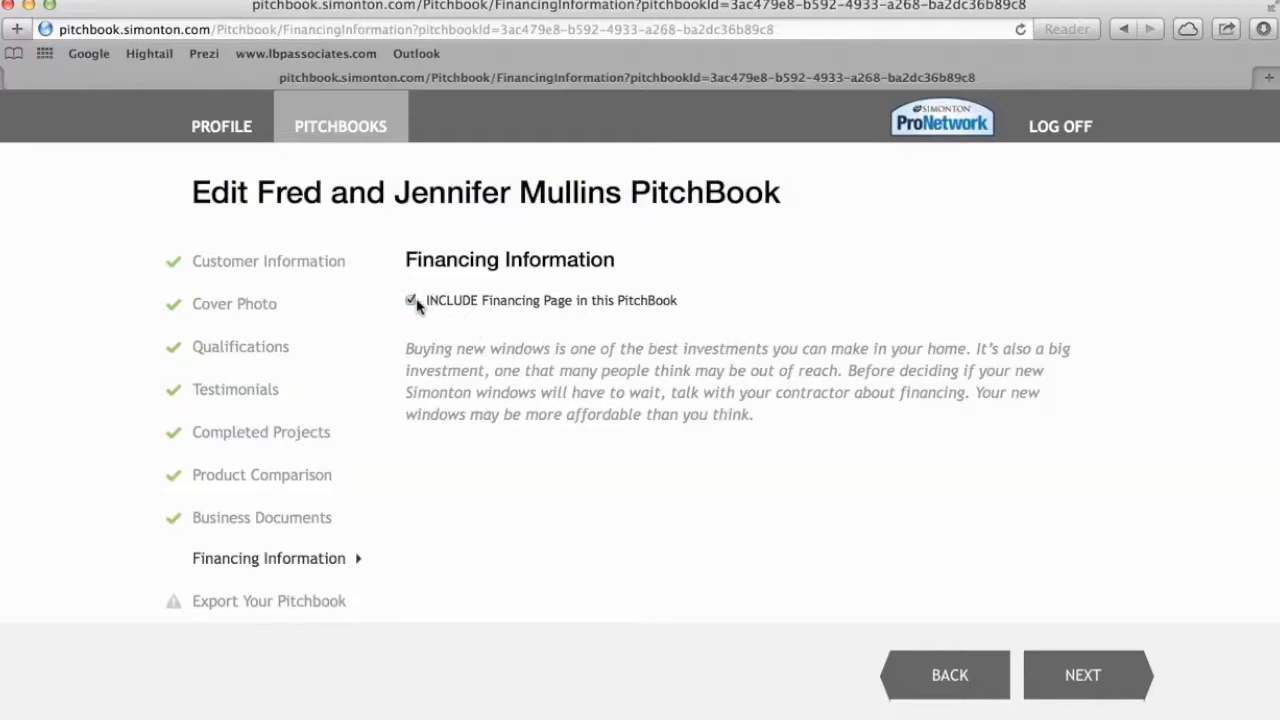
left_click(1079, 680)
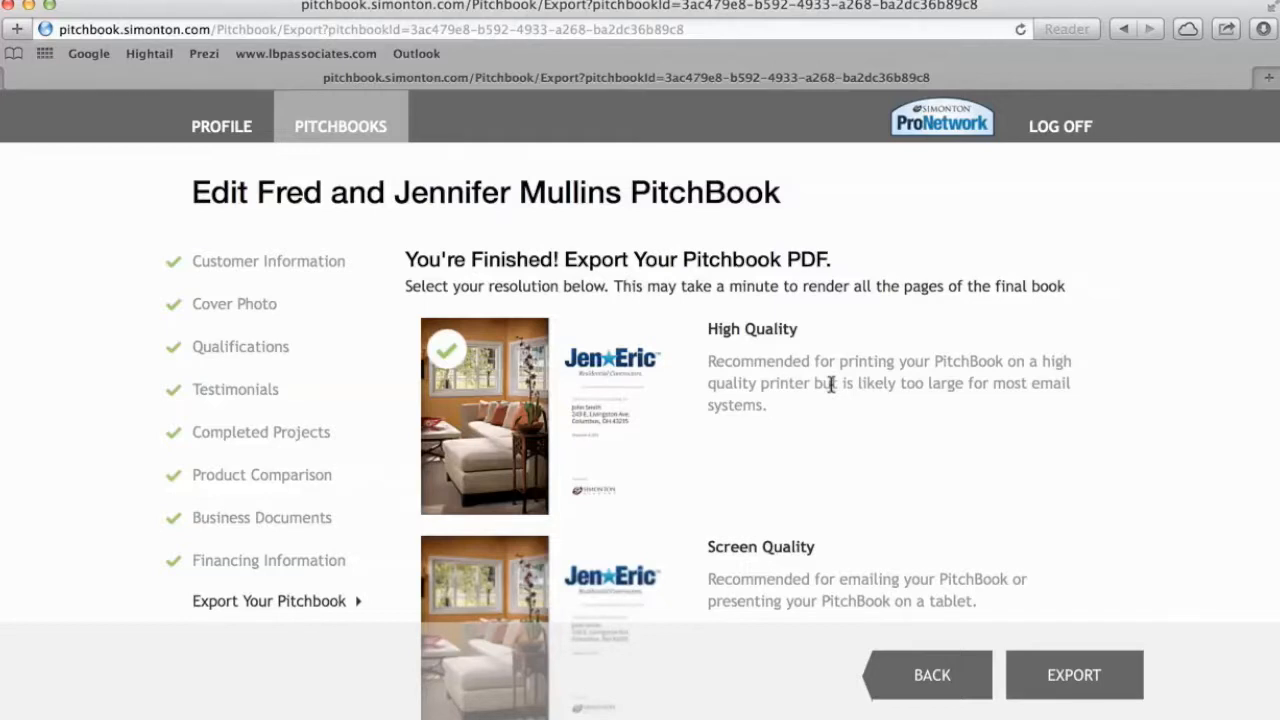
Export the pitchbook as a Screen Quality PDF.
scroll(830, 386, "down", 3)
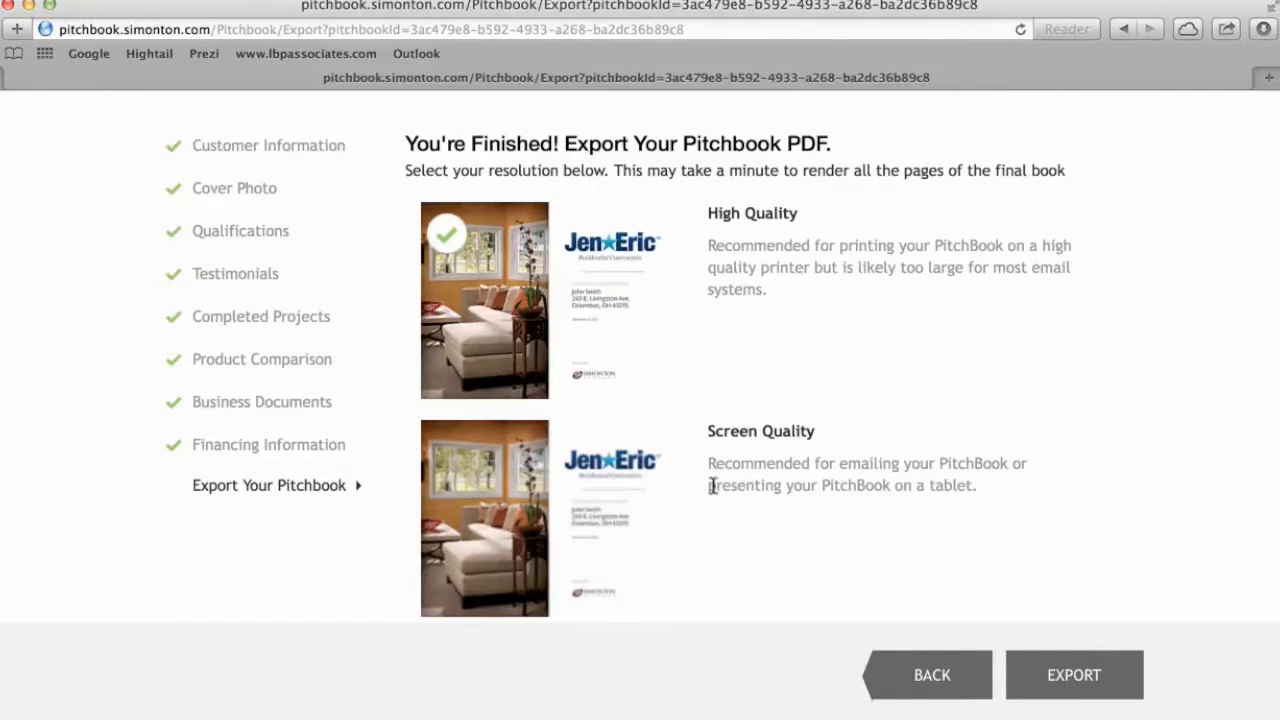
left_click(490, 500)
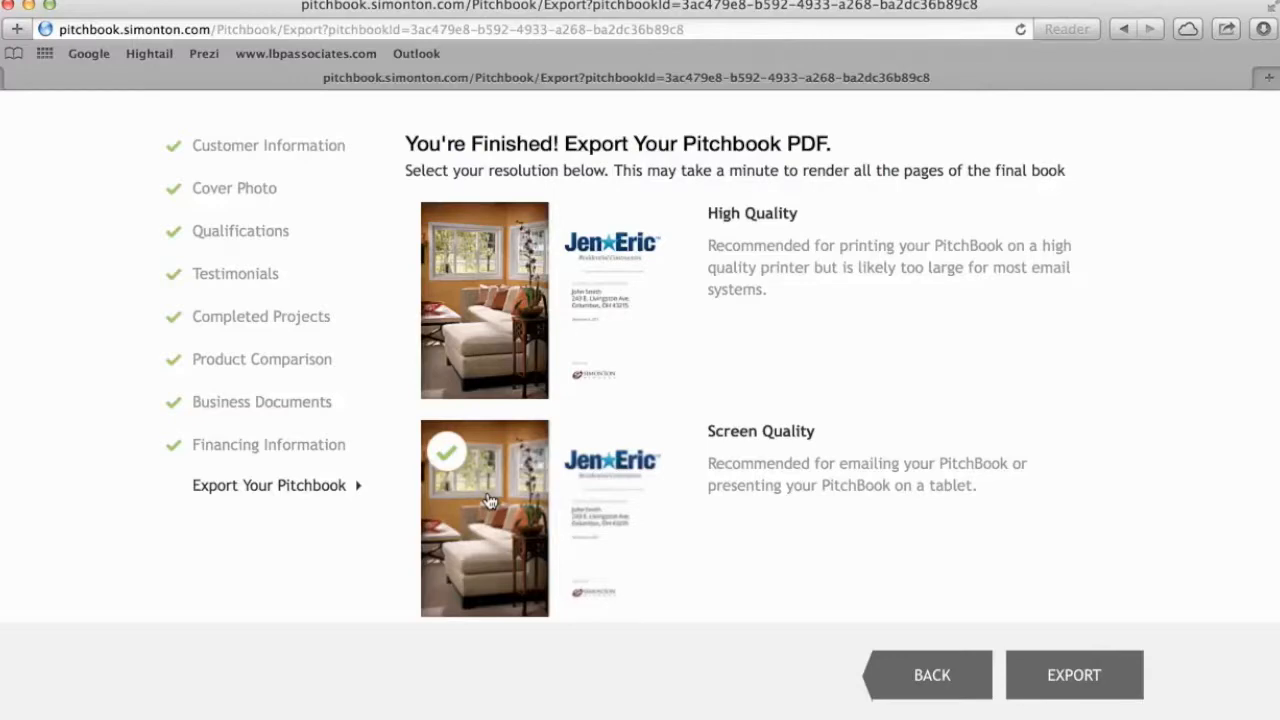
left_click(1066, 678)
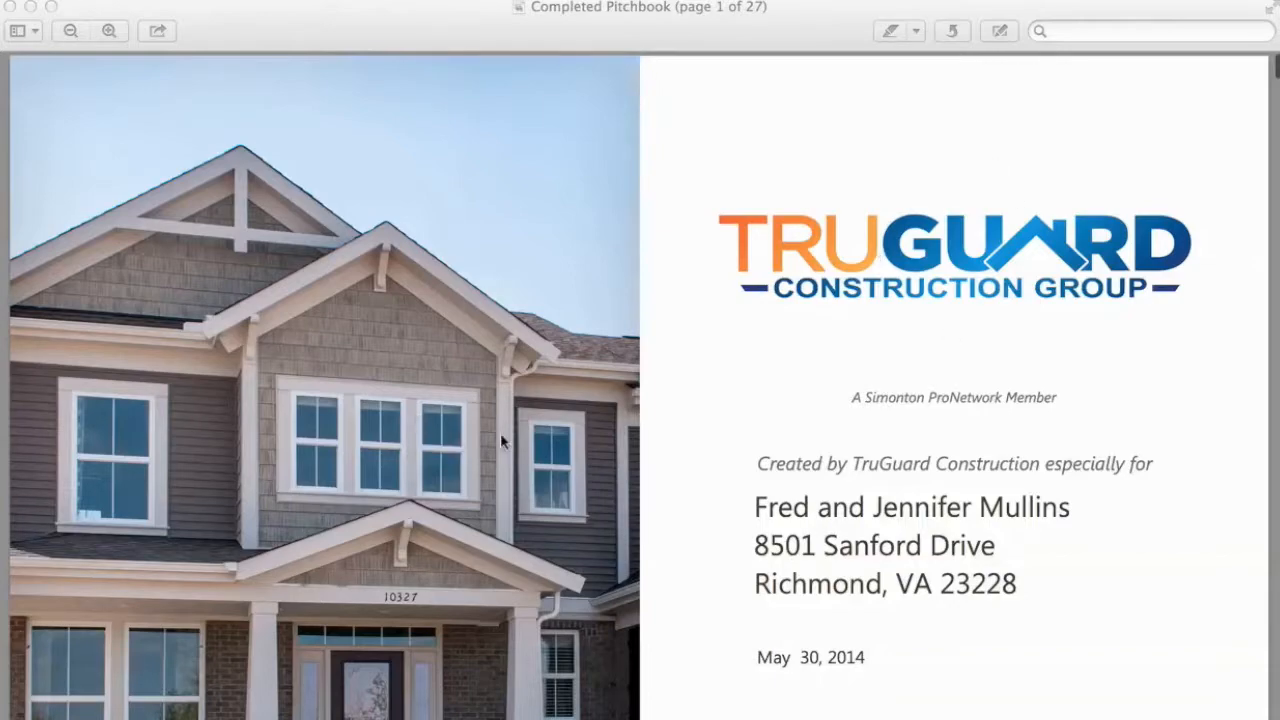
Scroll the Completed Pitchbook PDF from the cover to page 11, Deciding On A Window Brand.
scroll(515, 455, "down", 15)
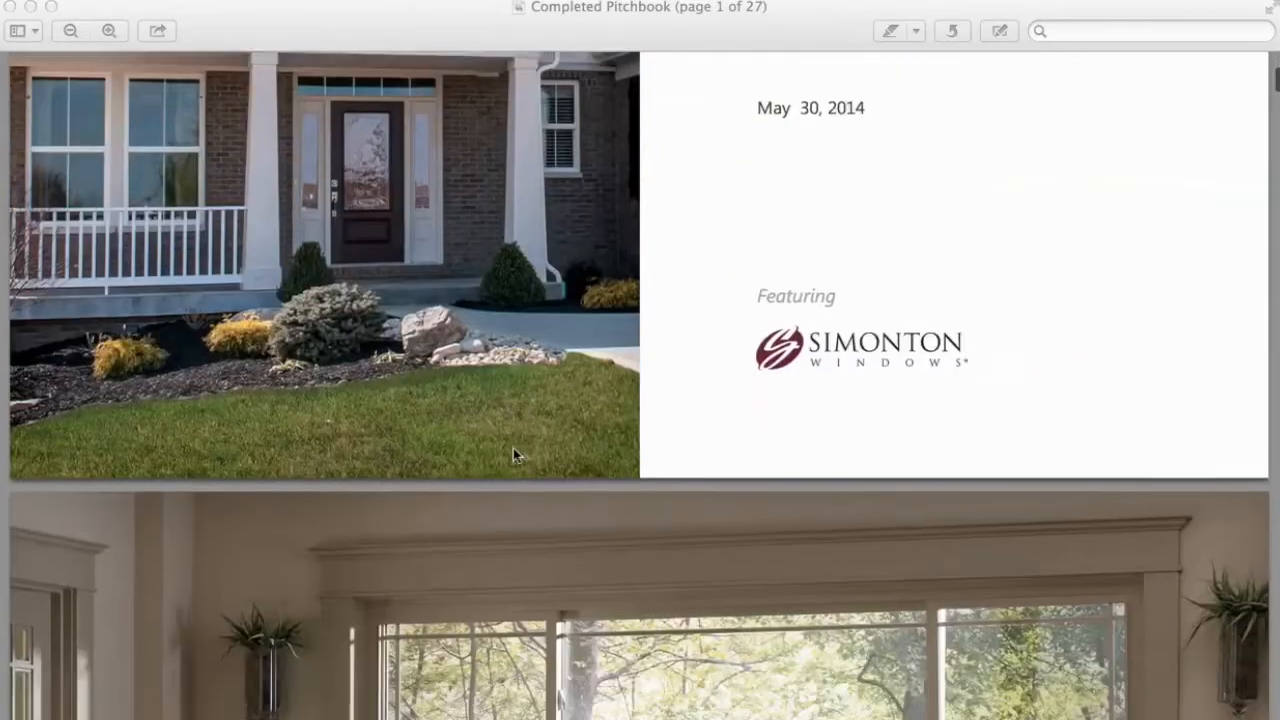
scroll(515, 455, "down", 10)
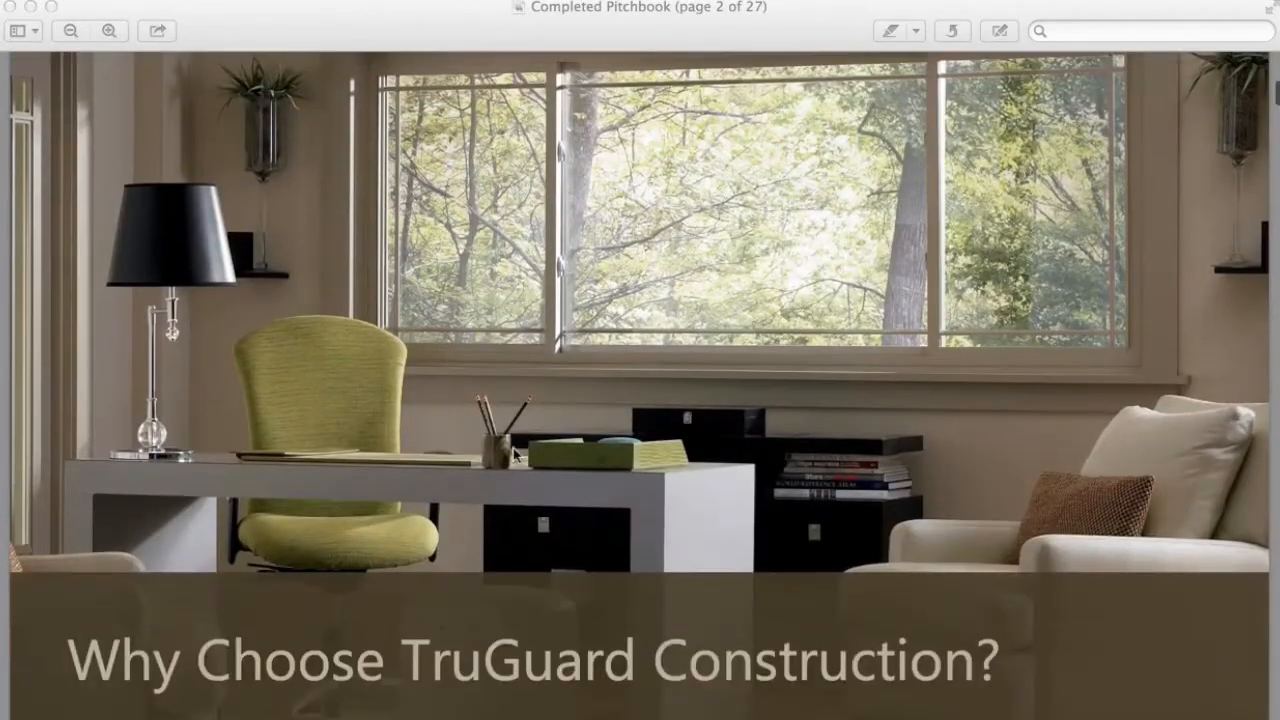
scroll(513, 454, "down", 10)
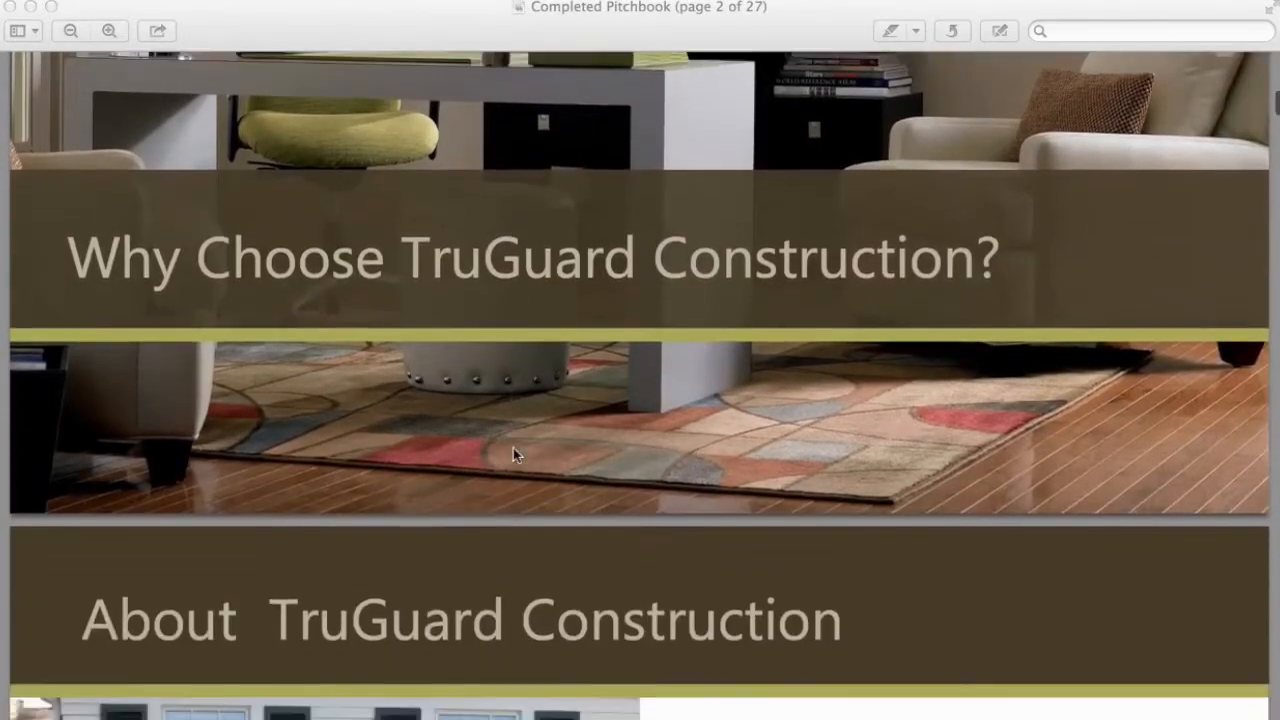
scroll(513, 455, "down", 10)
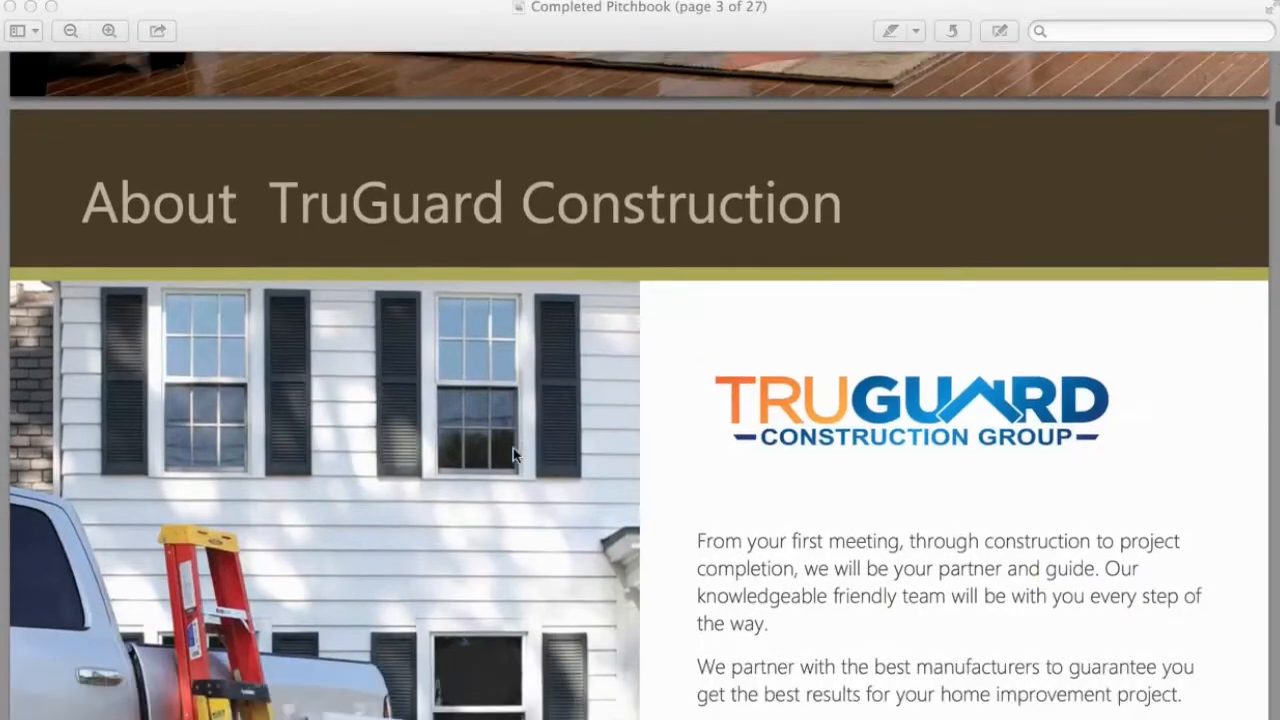
scroll(513, 455, "down", 5)
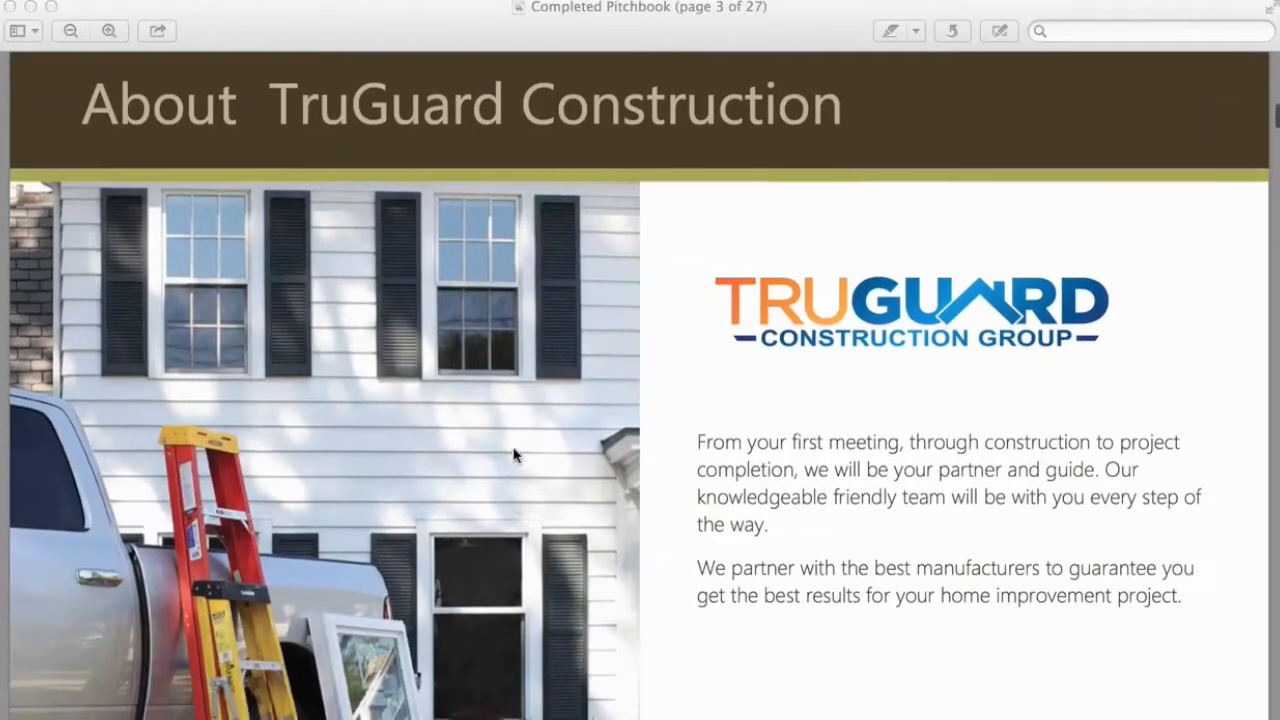
scroll(514, 455, "down", 15)
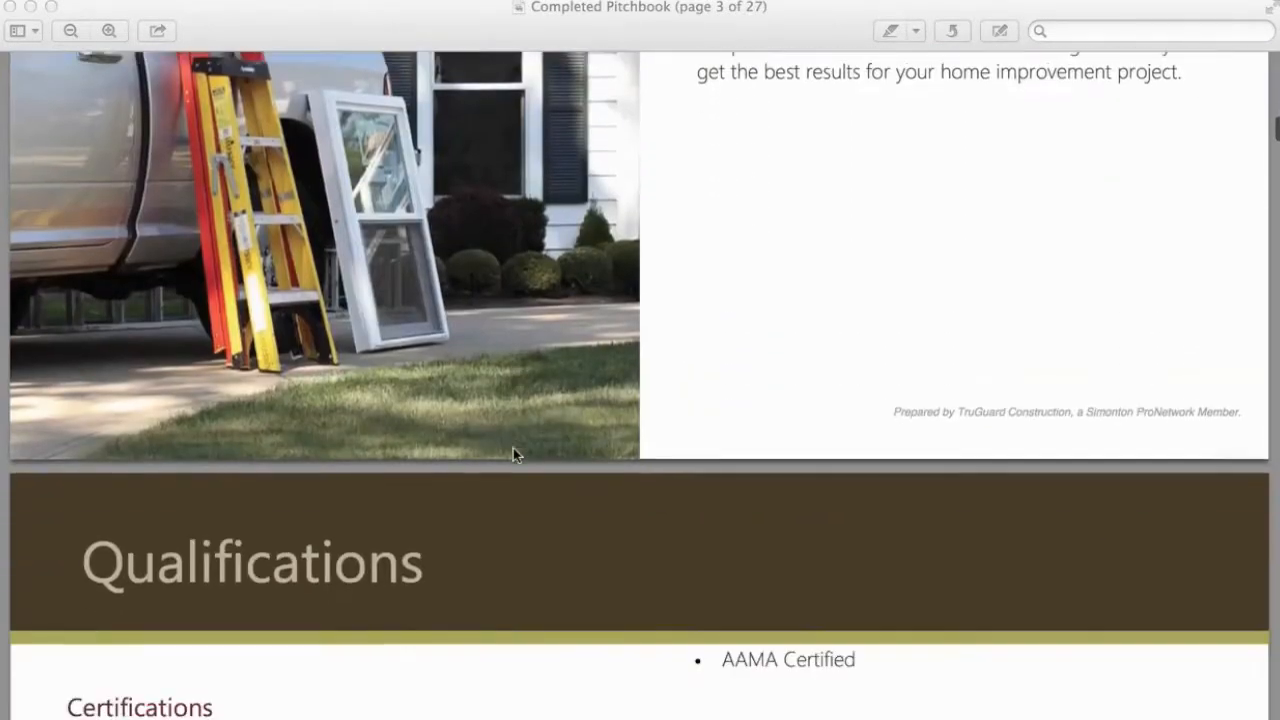
scroll(514, 455, "down", 12)
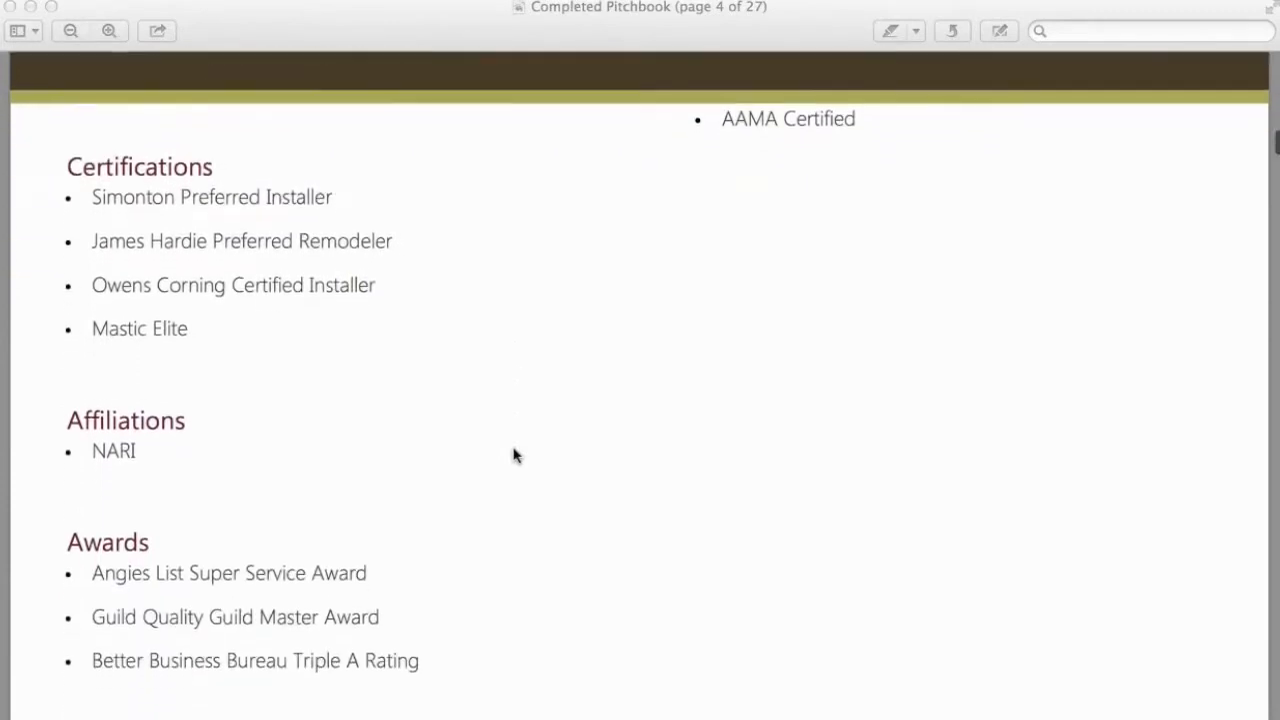
scroll(514, 455, "down", 12)
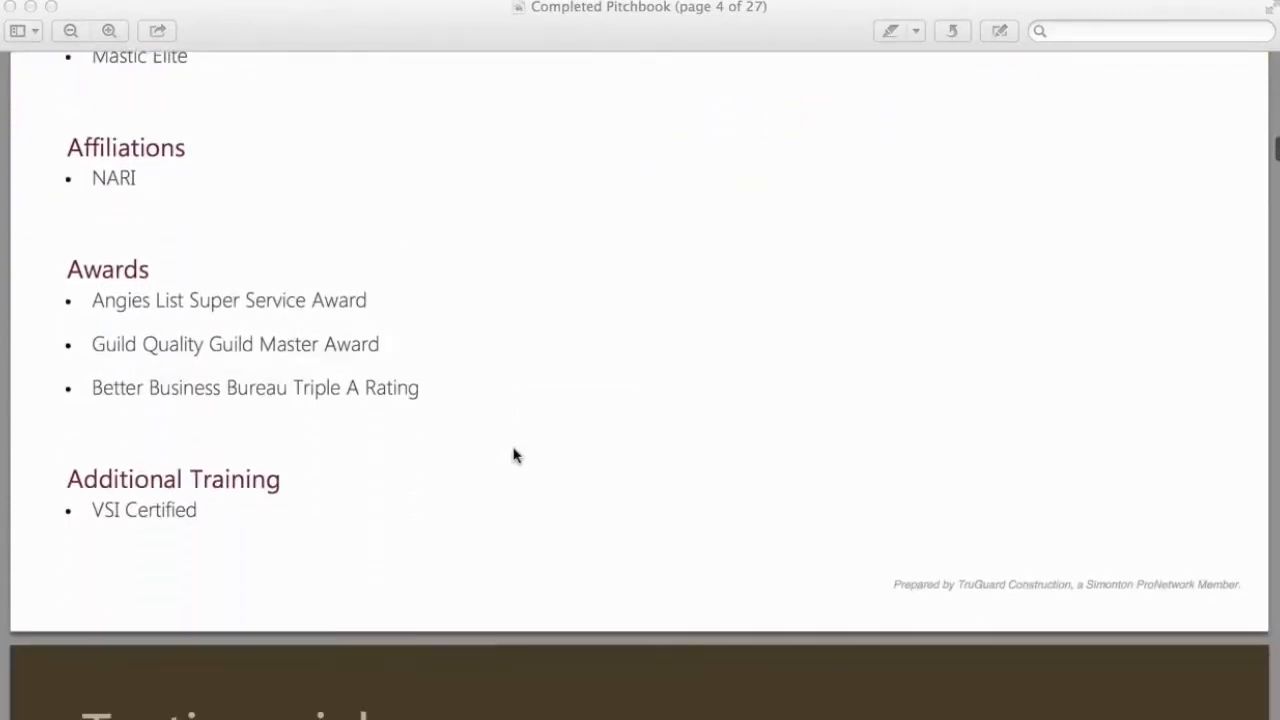
scroll(514, 455, "down", 14)
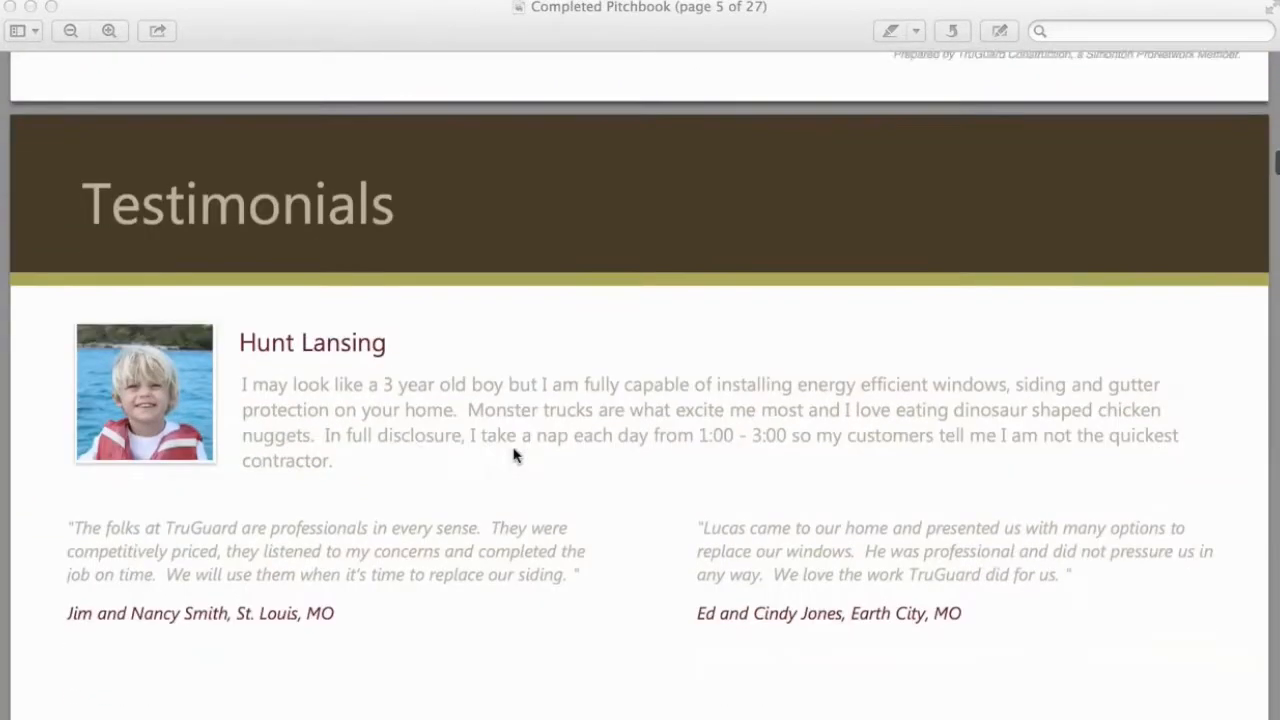
scroll(514, 455, "down", 2)
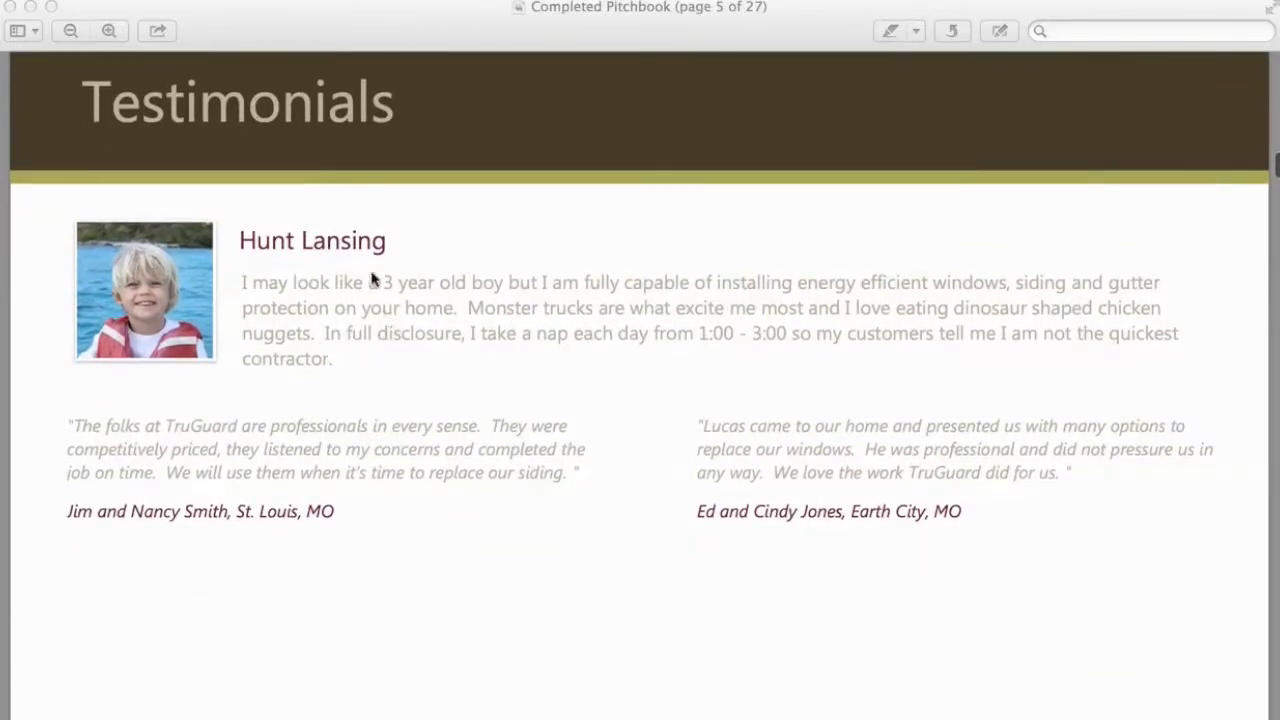
scroll(373, 336, "down", 3)
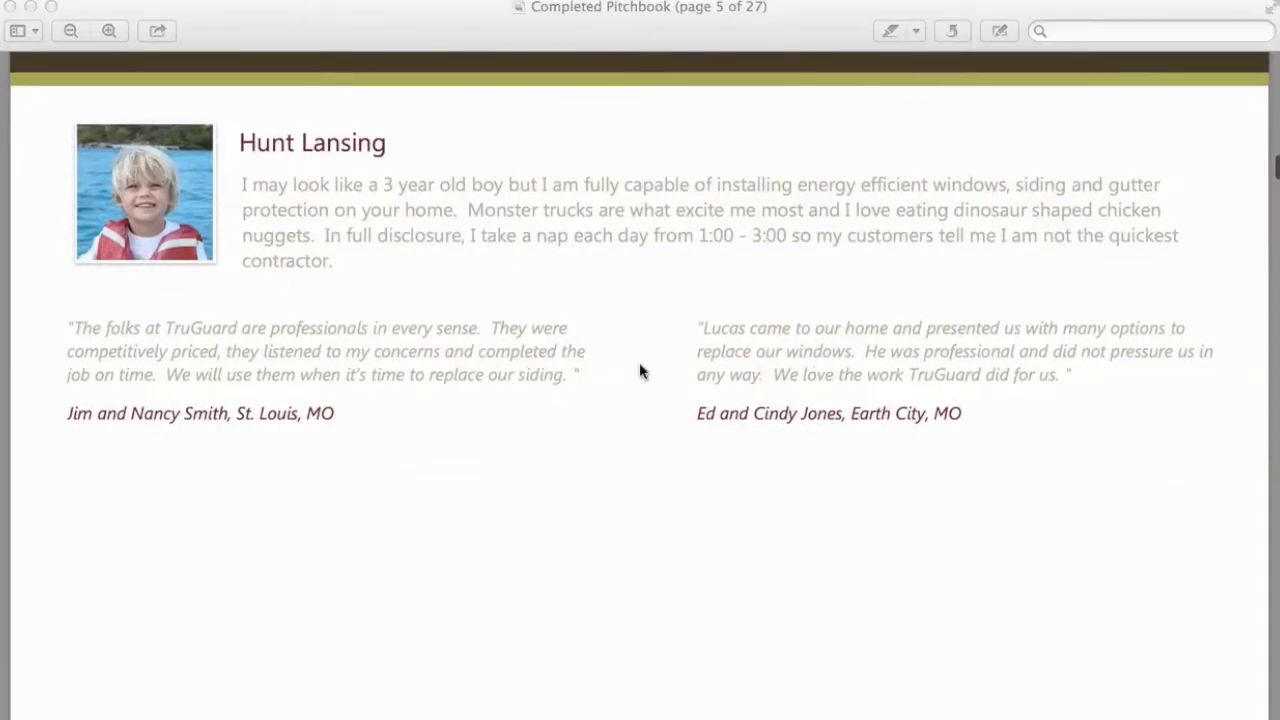
scroll(640, 368, "down", 1)
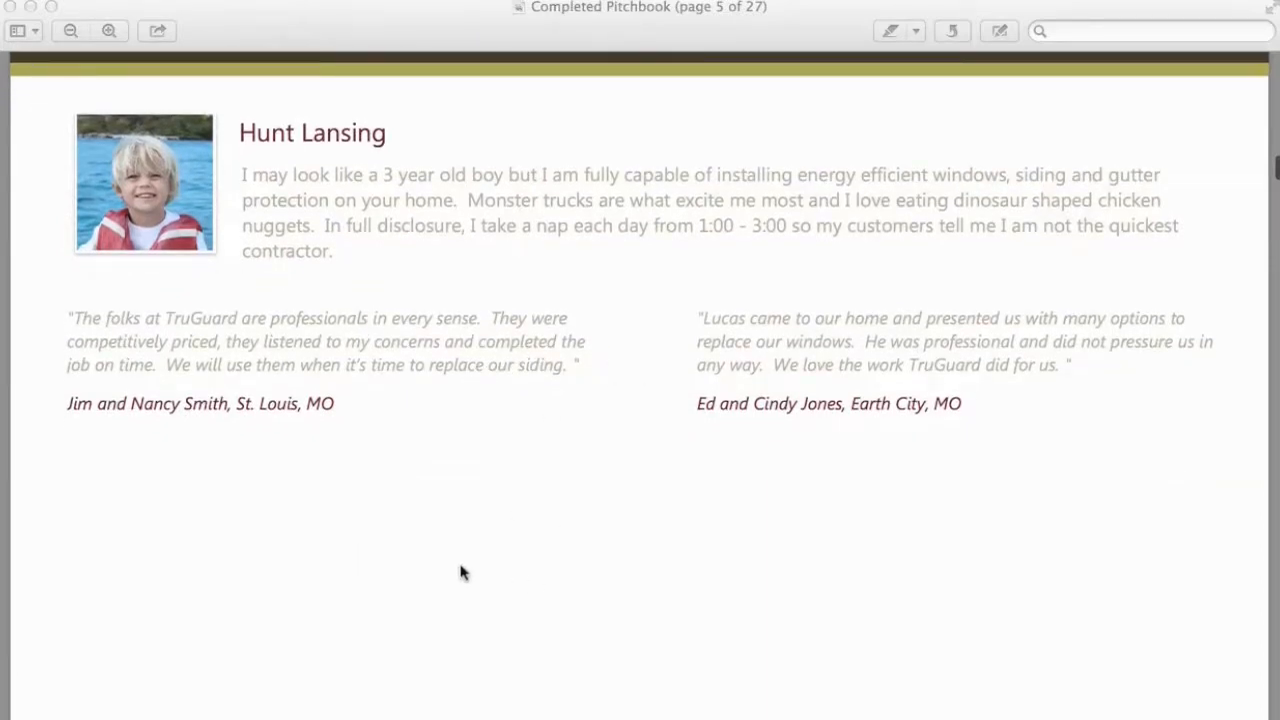
scroll(528, 577, "down", 3)
scroll(528, 575, "down", 20)
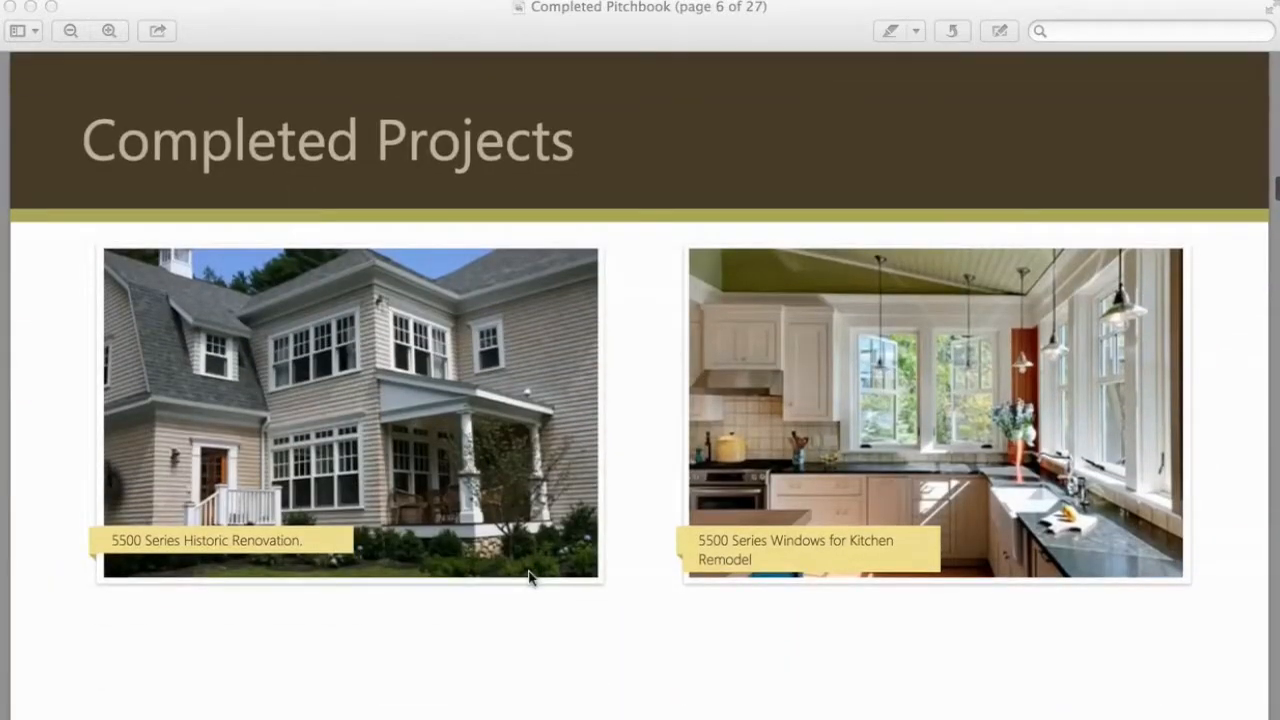
scroll(528, 577, "down", 7)
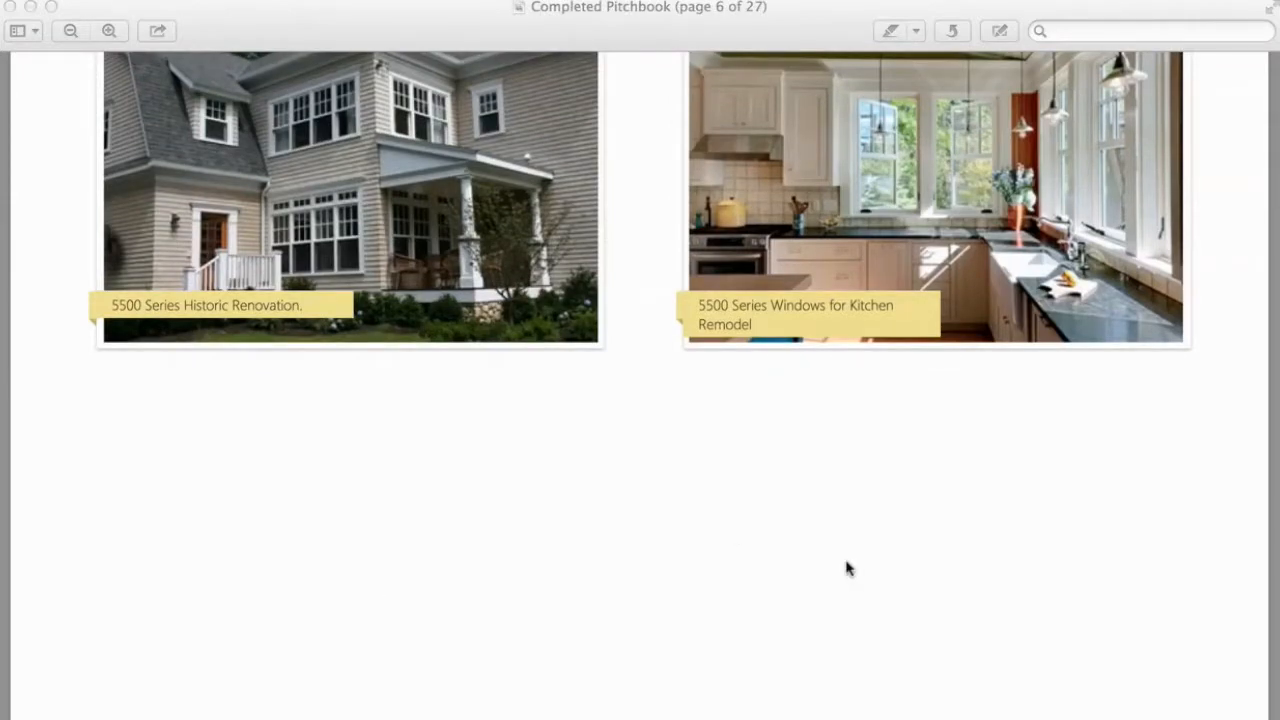
scroll(846, 568, "down", 20)
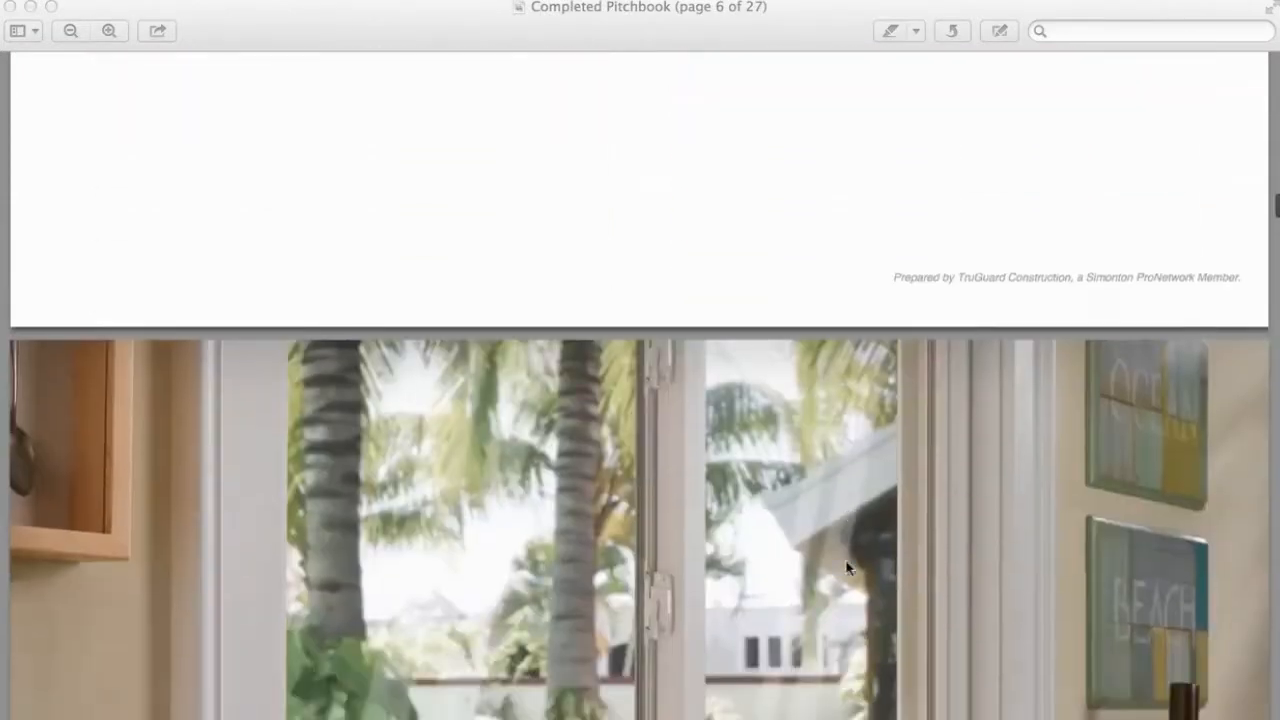
scroll(846, 568, "down", 15)
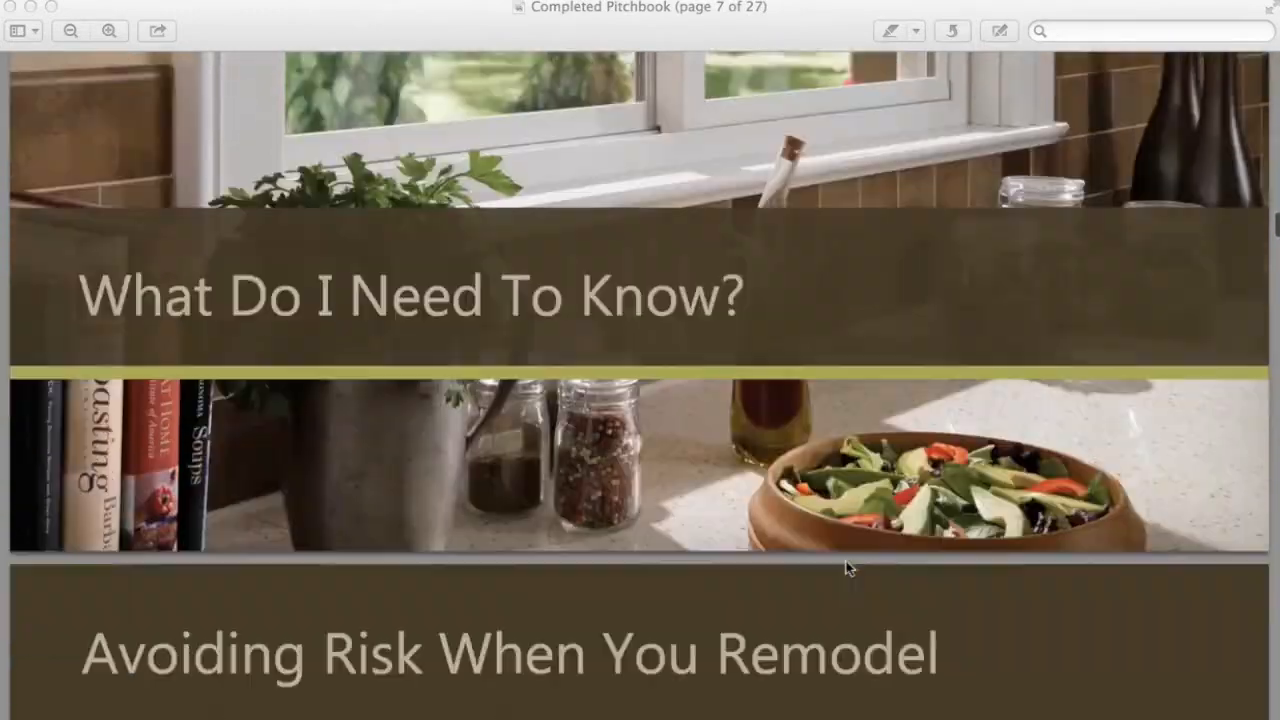
scroll(846, 568, "down", 15)
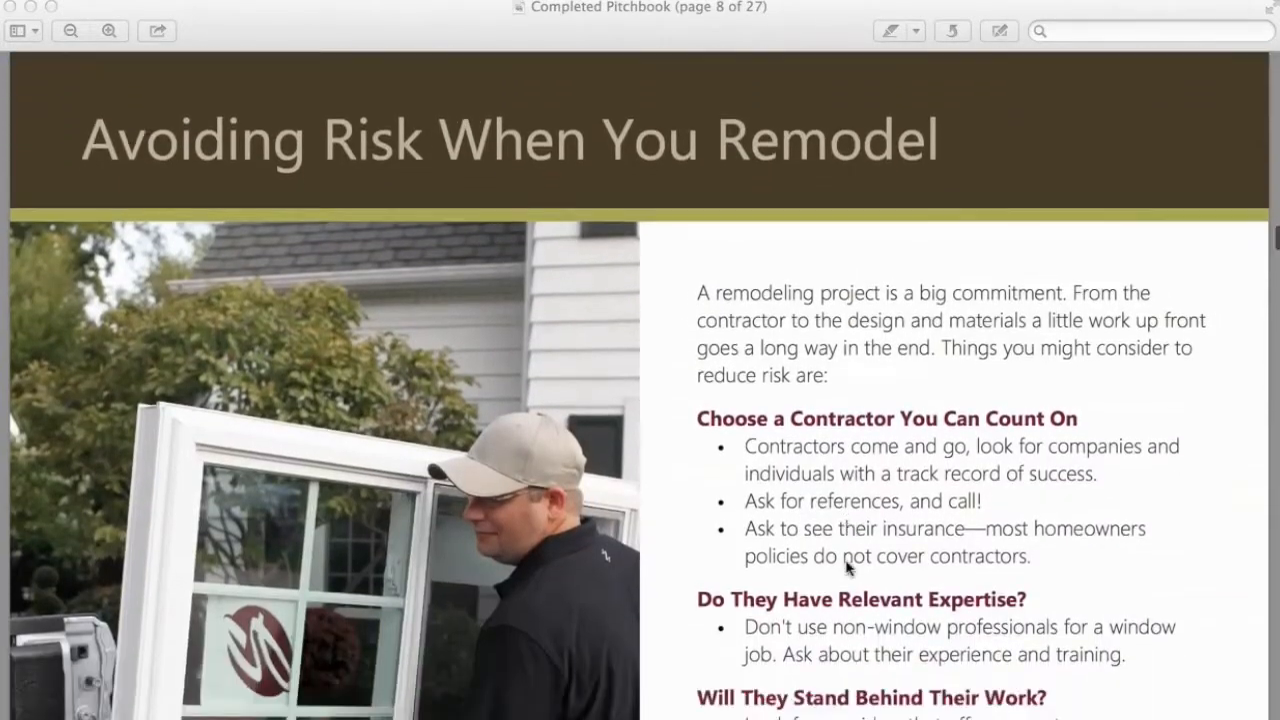
scroll(846, 568, "down", 16)
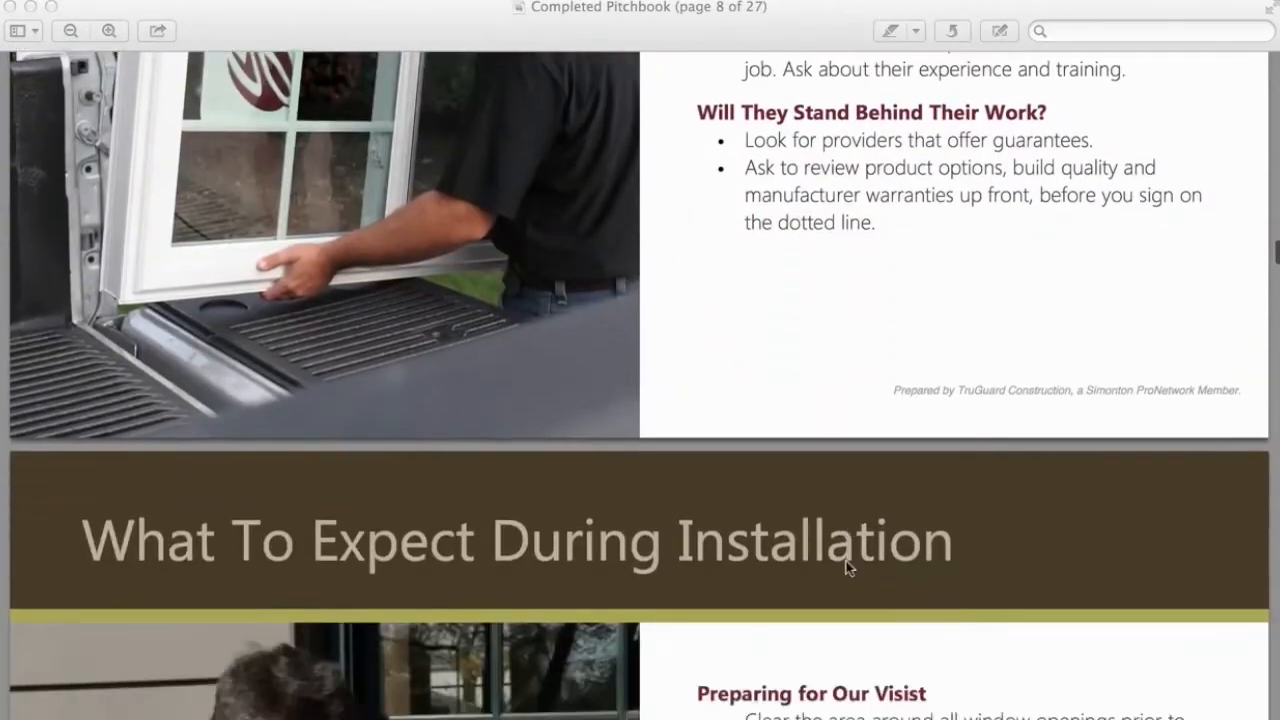
scroll(846, 568, "down", 9)
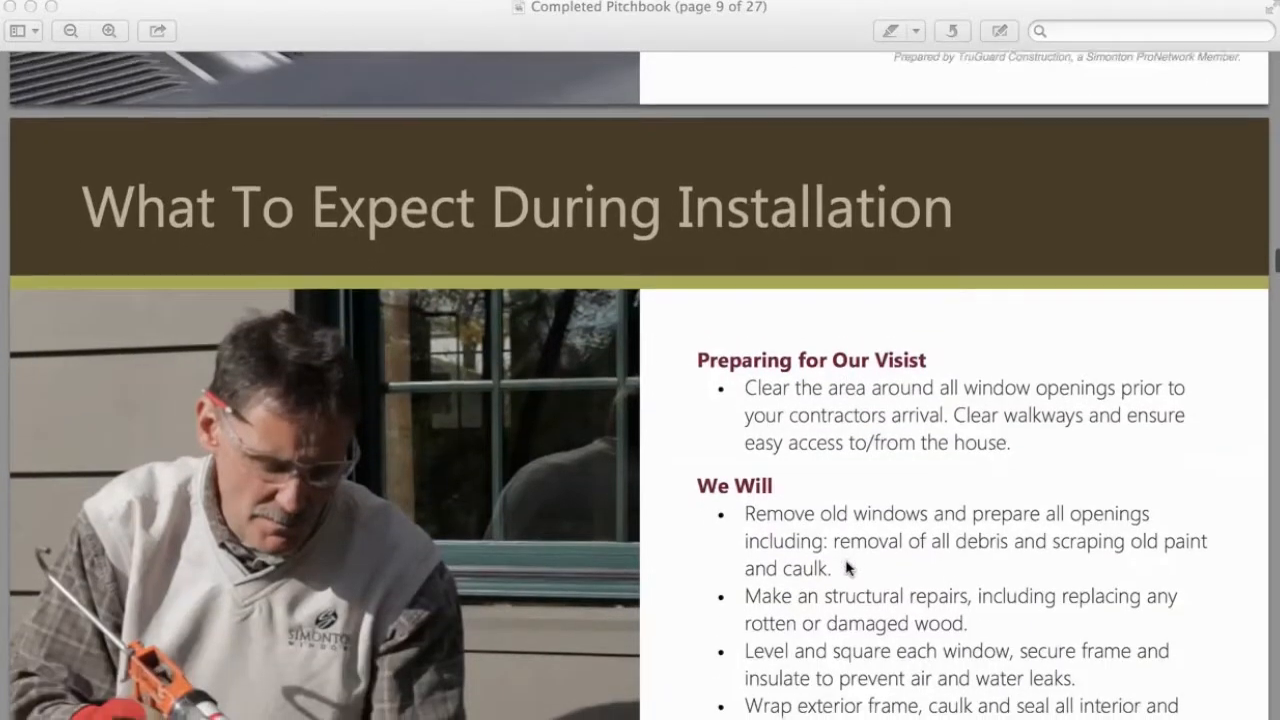
scroll(846, 568, "down", 6)
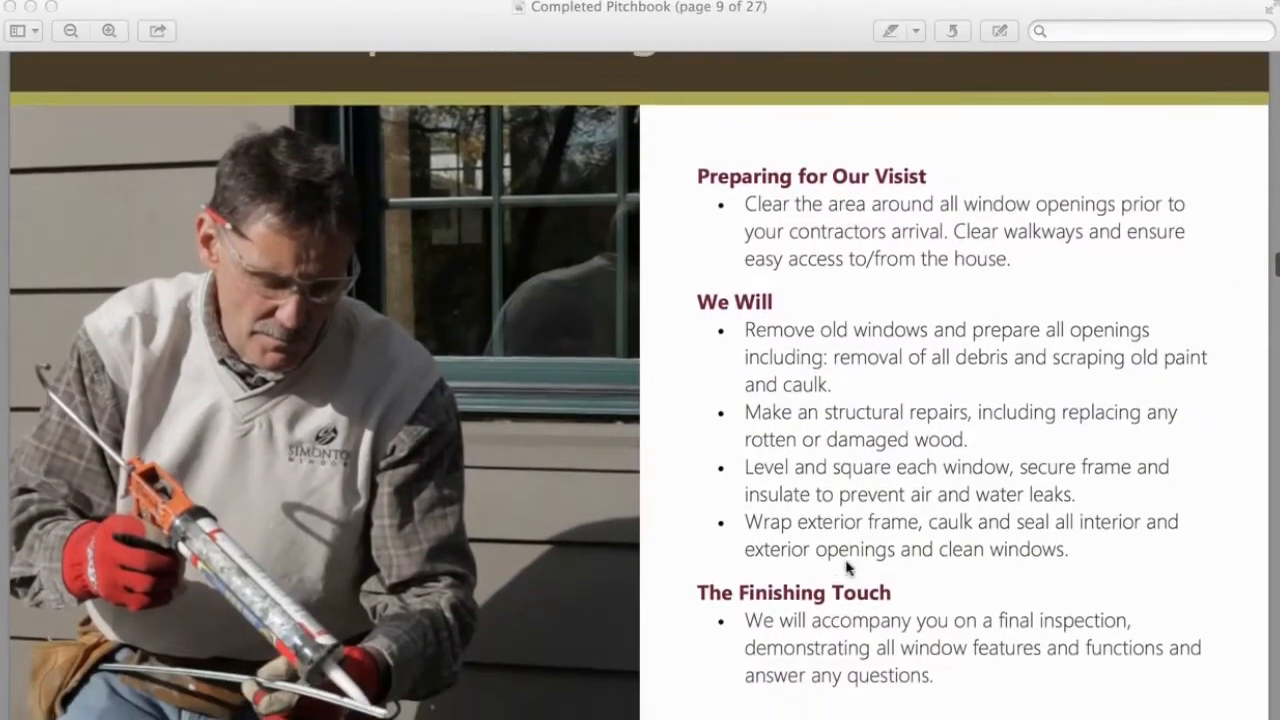
scroll(846, 568, "down", 14)
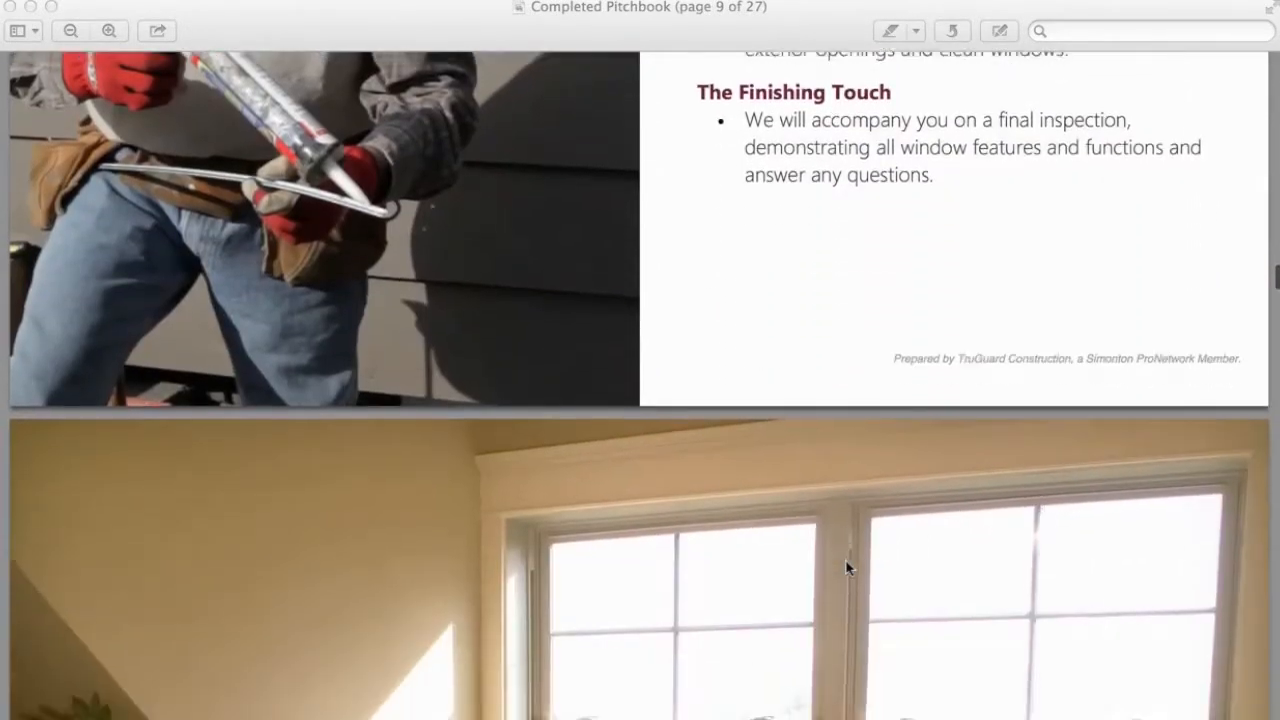
scroll(845, 567, "down", 13)
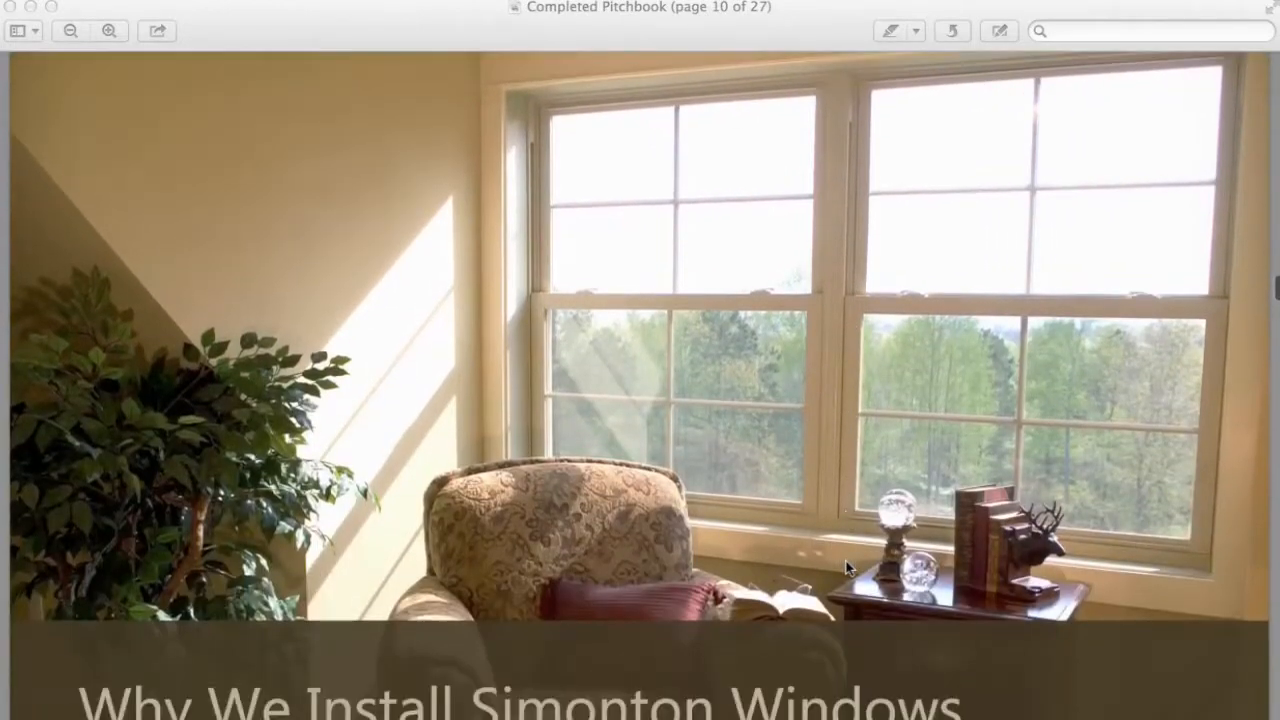
scroll(846, 568, "down", 5)
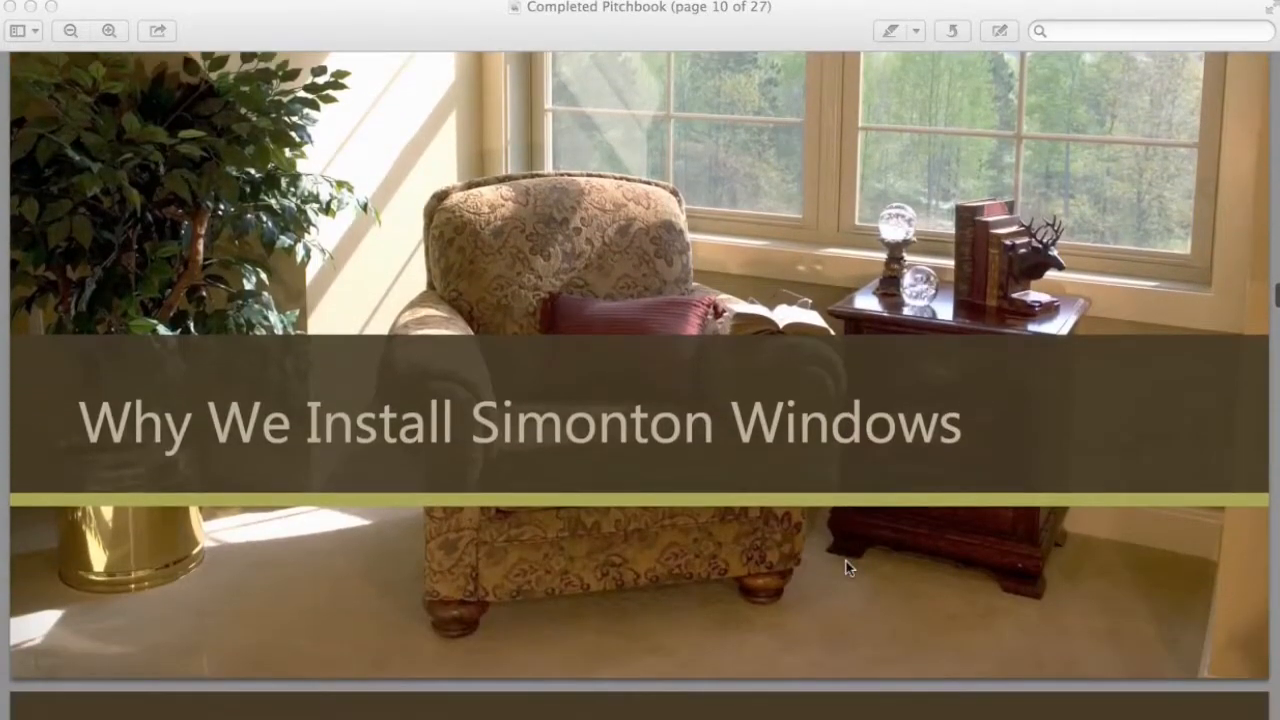
scroll(846, 568, "down", 4)
scroll(846, 568, "down", 5)
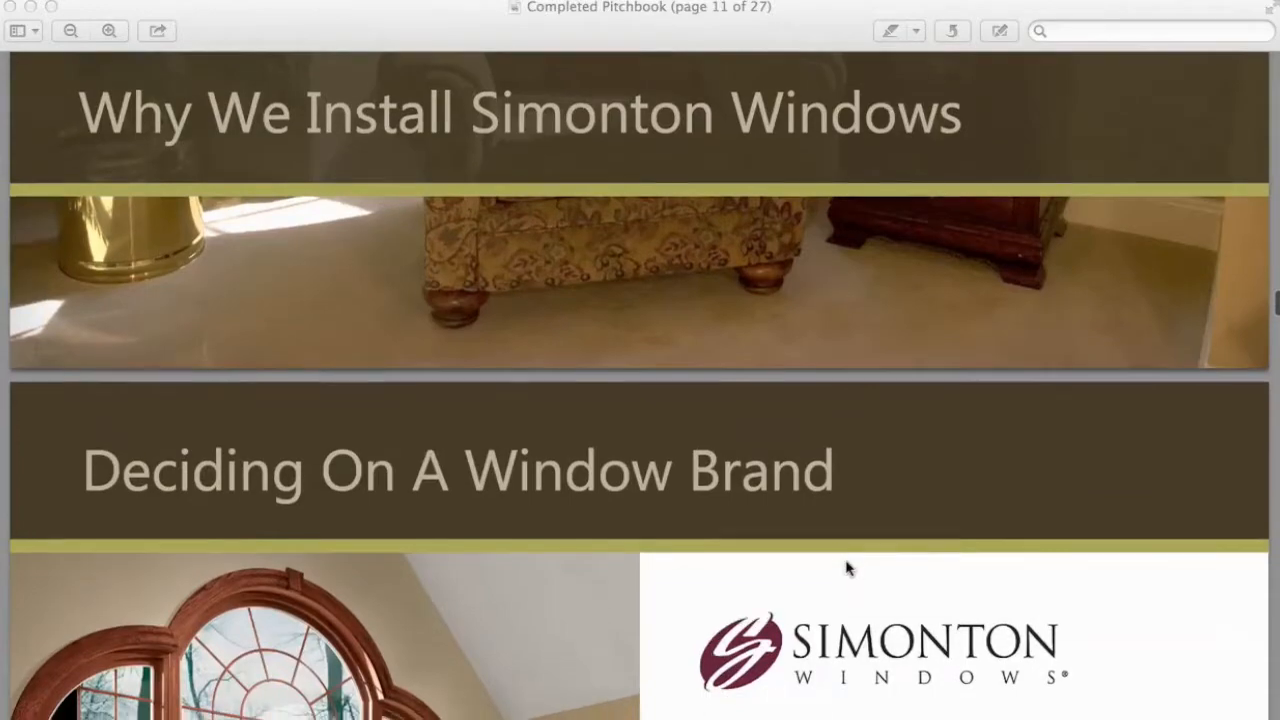
Scroll to page 27 of 27 until the 'Prepared by TruGuard Construction' footer appears.
scroll(846, 568, "down", 4)
scroll(846, 567, "down", 8)
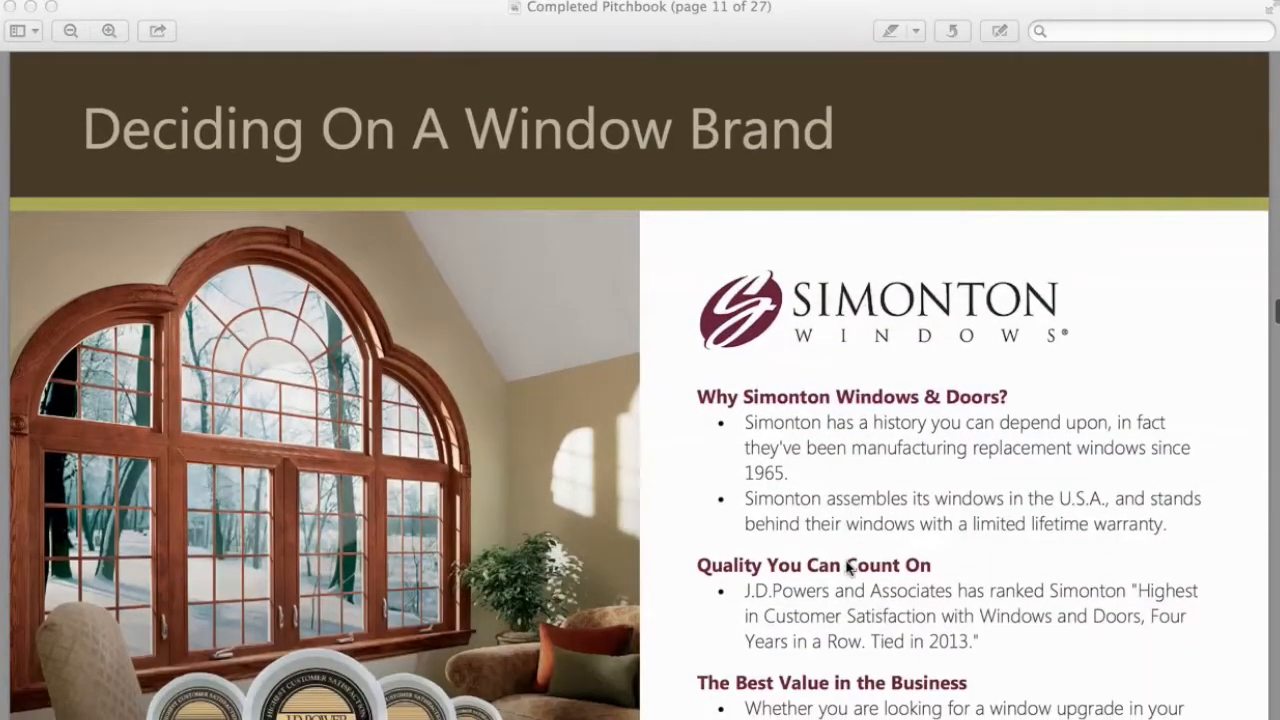
scroll(846, 568, "down", 5)
scroll(846, 568, "down", 5)
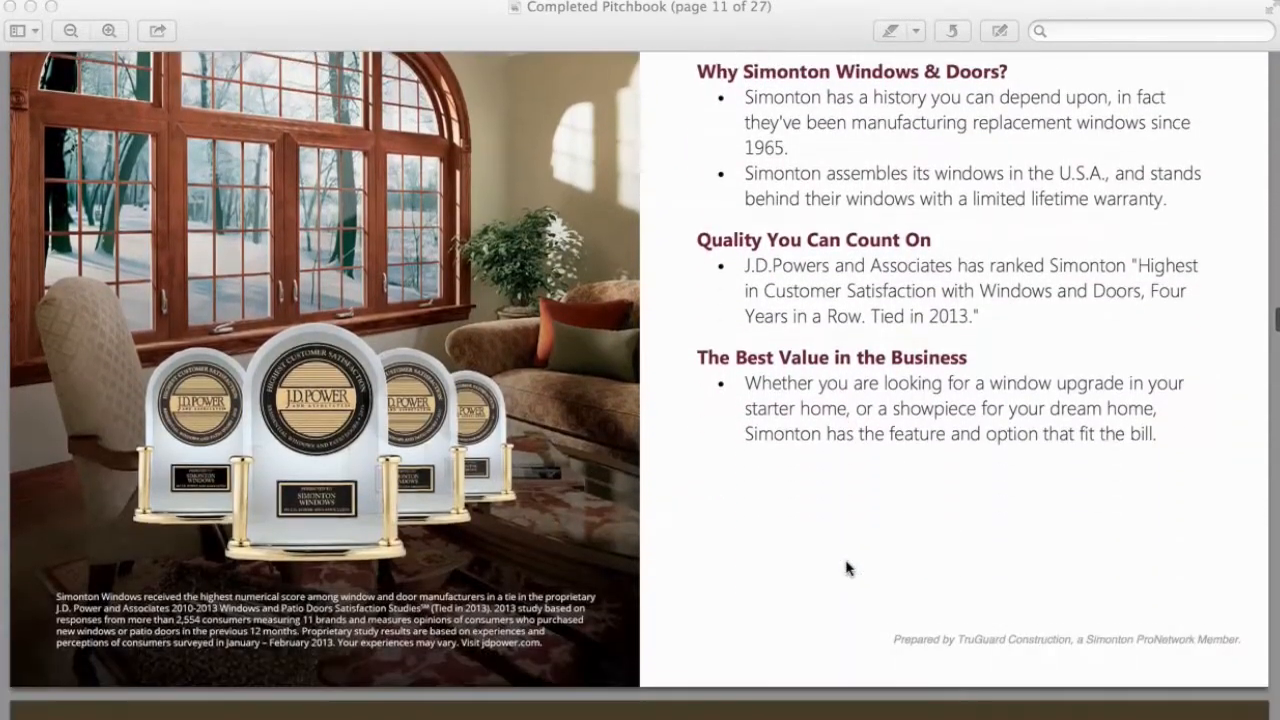
scroll(846, 568, "down", 10)
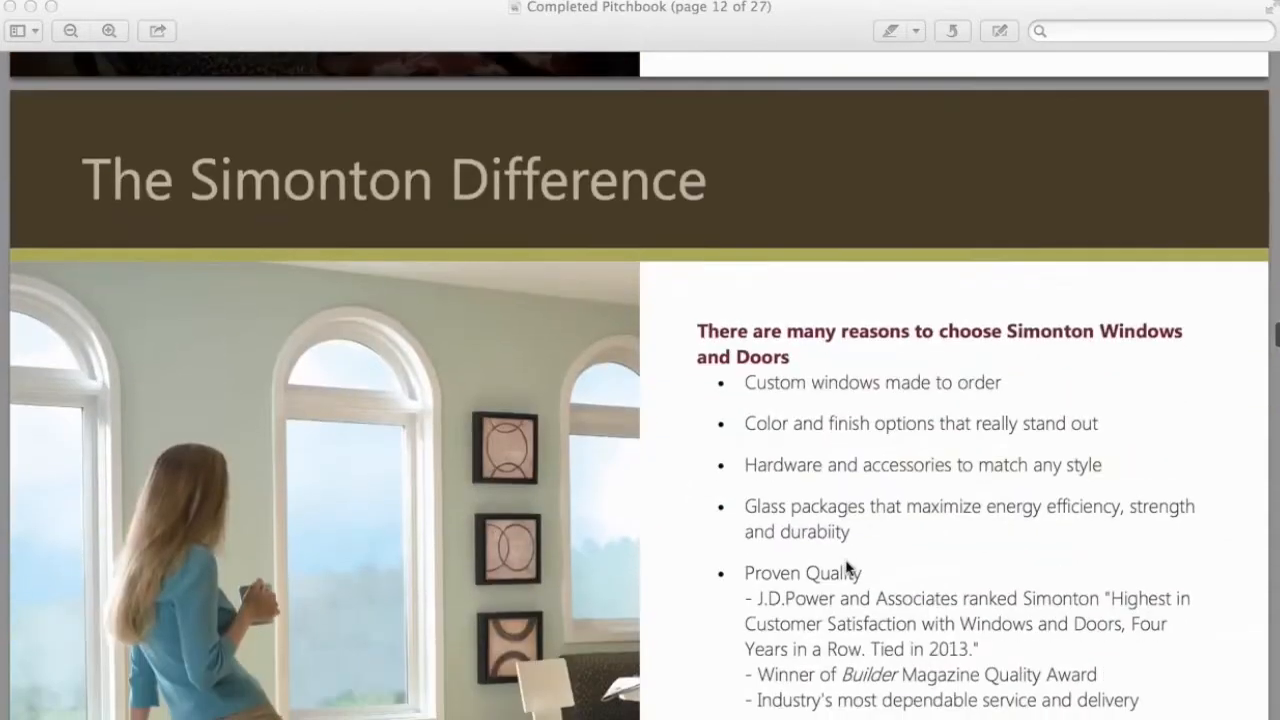
scroll(846, 567, "down", 6)
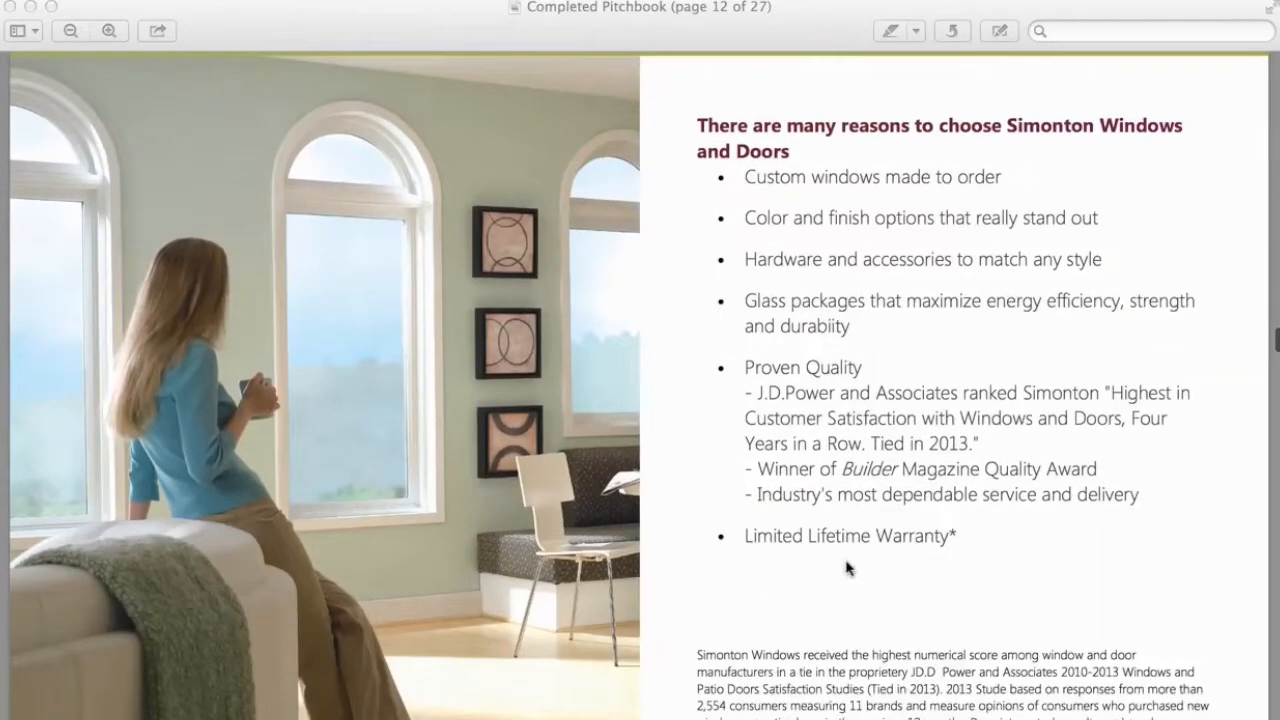
scroll(846, 567, "down", 9)
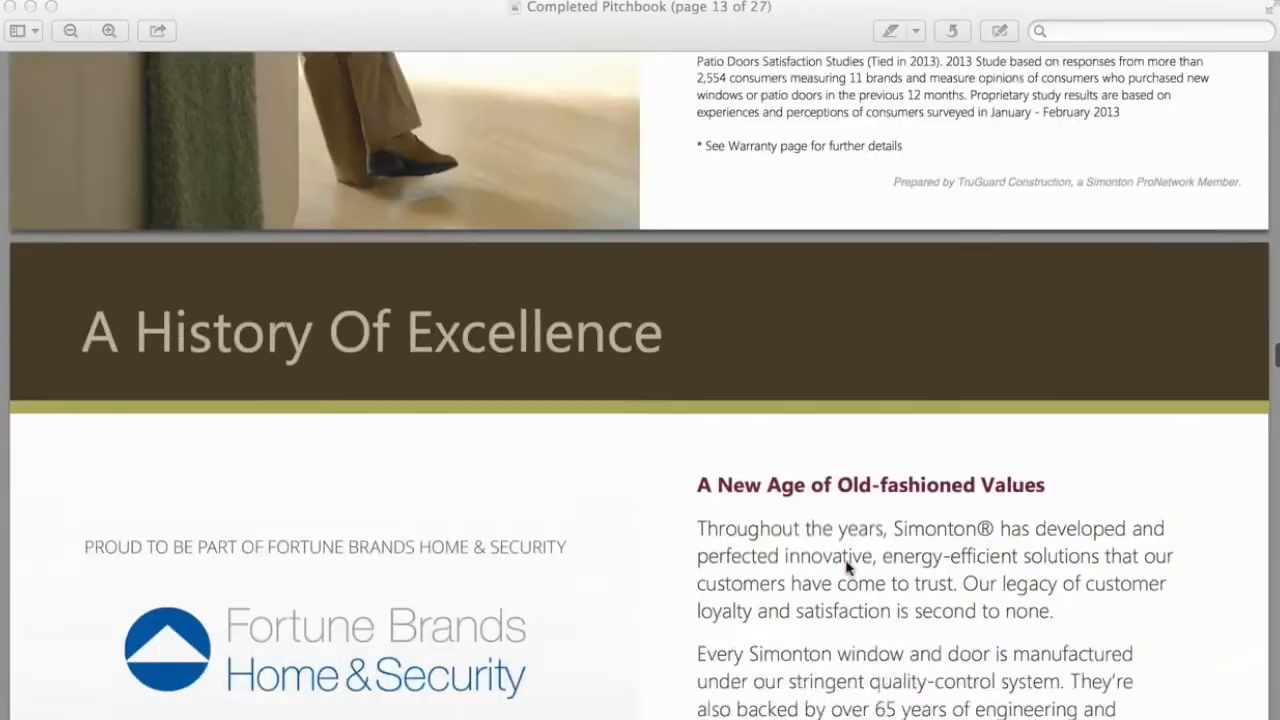
scroll(846, 567, "down", 3)
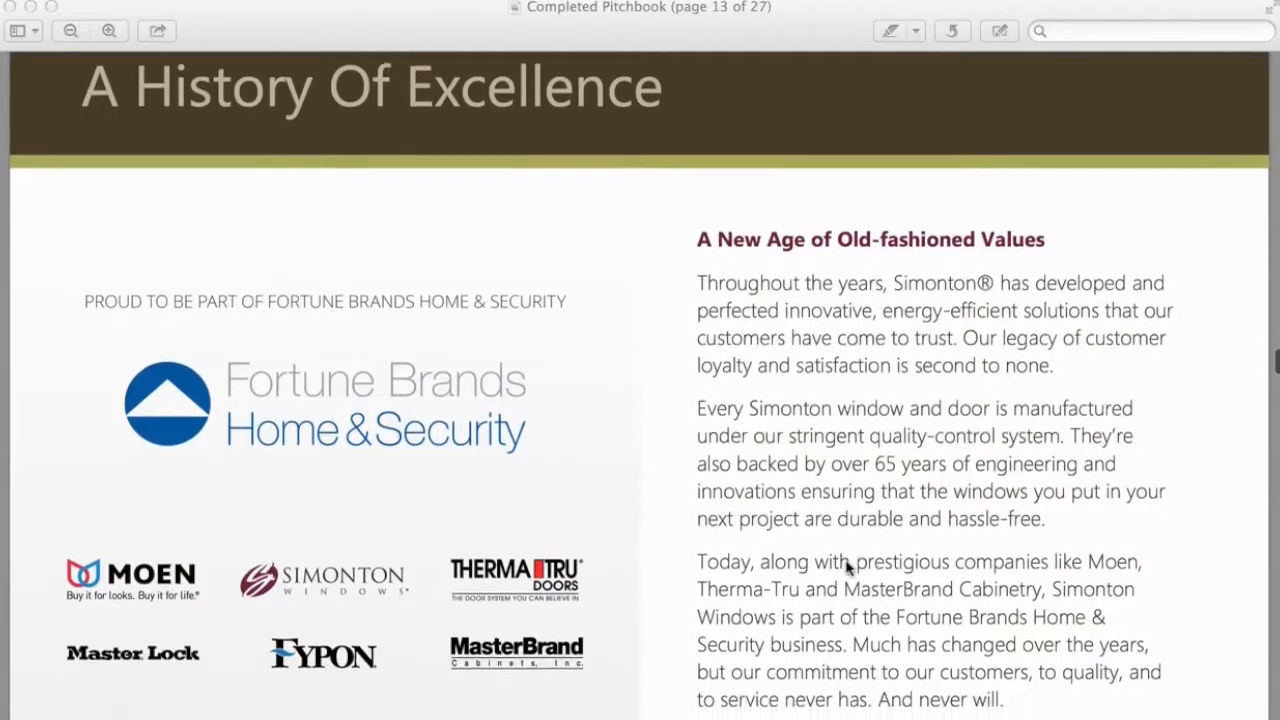
scroll(846, 567, "down", 6)
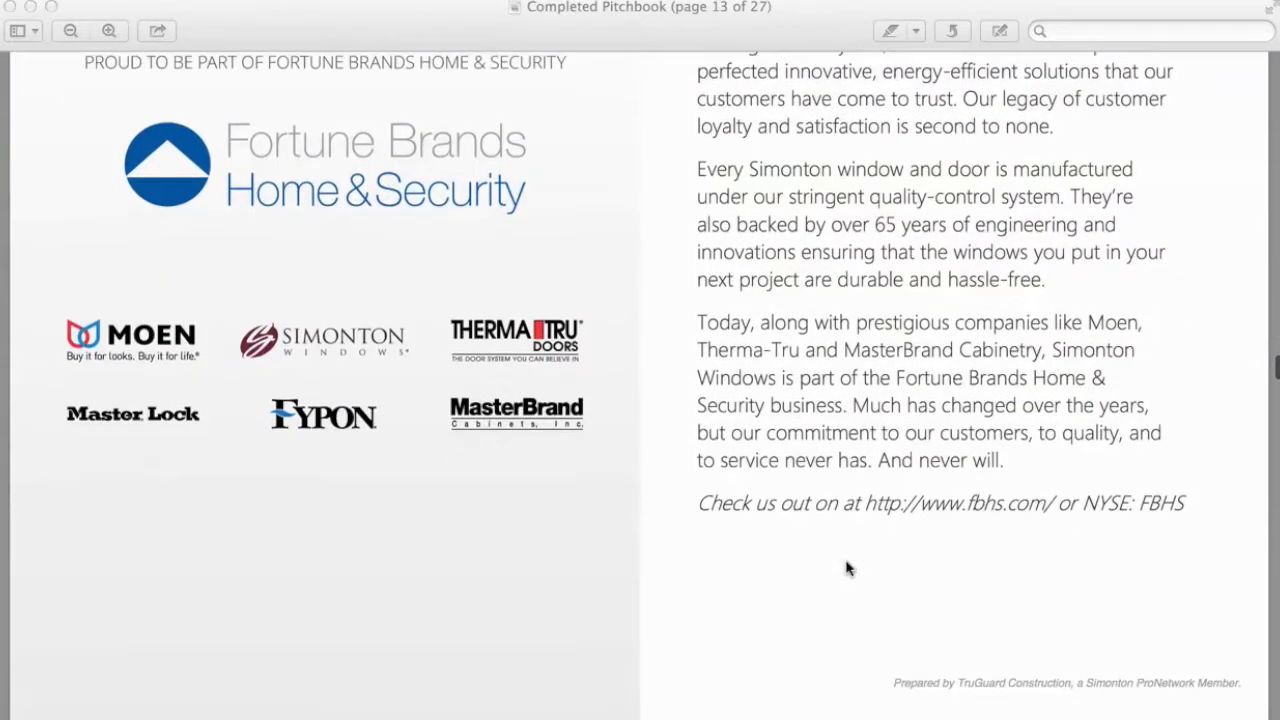
scroll(846, 567, "down", 9)
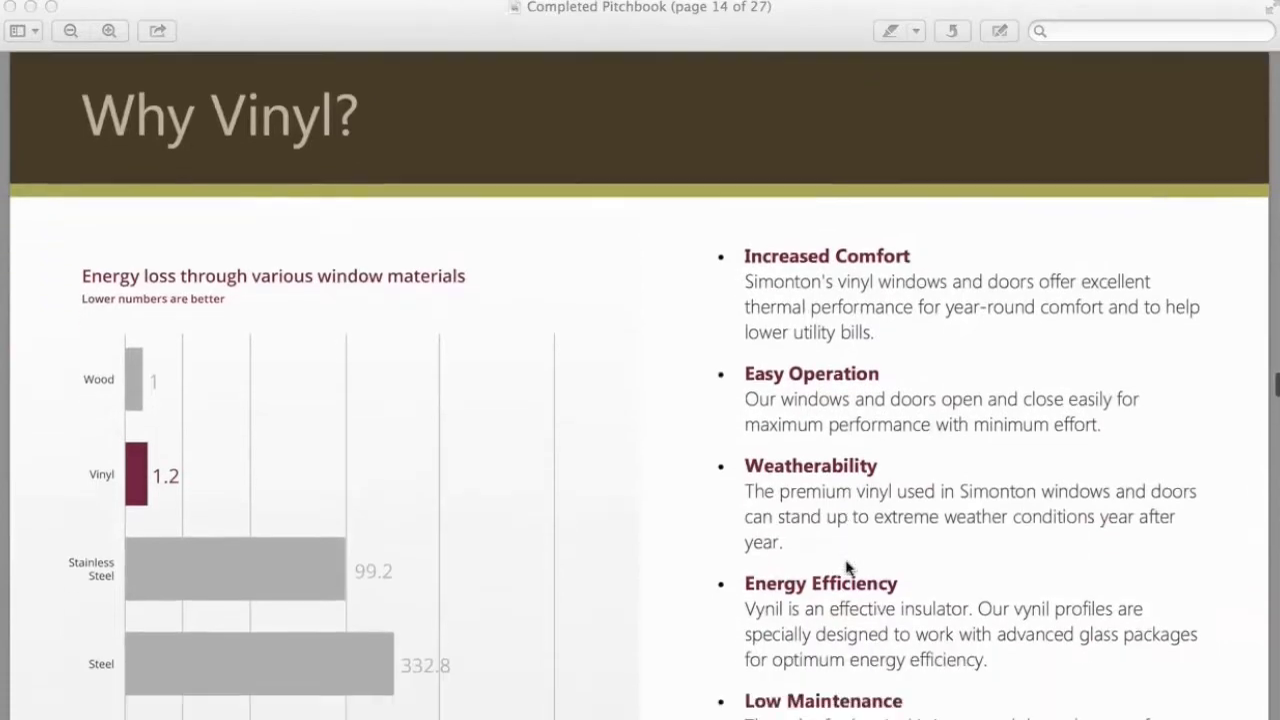
scroll(846, 567, "down", 5)
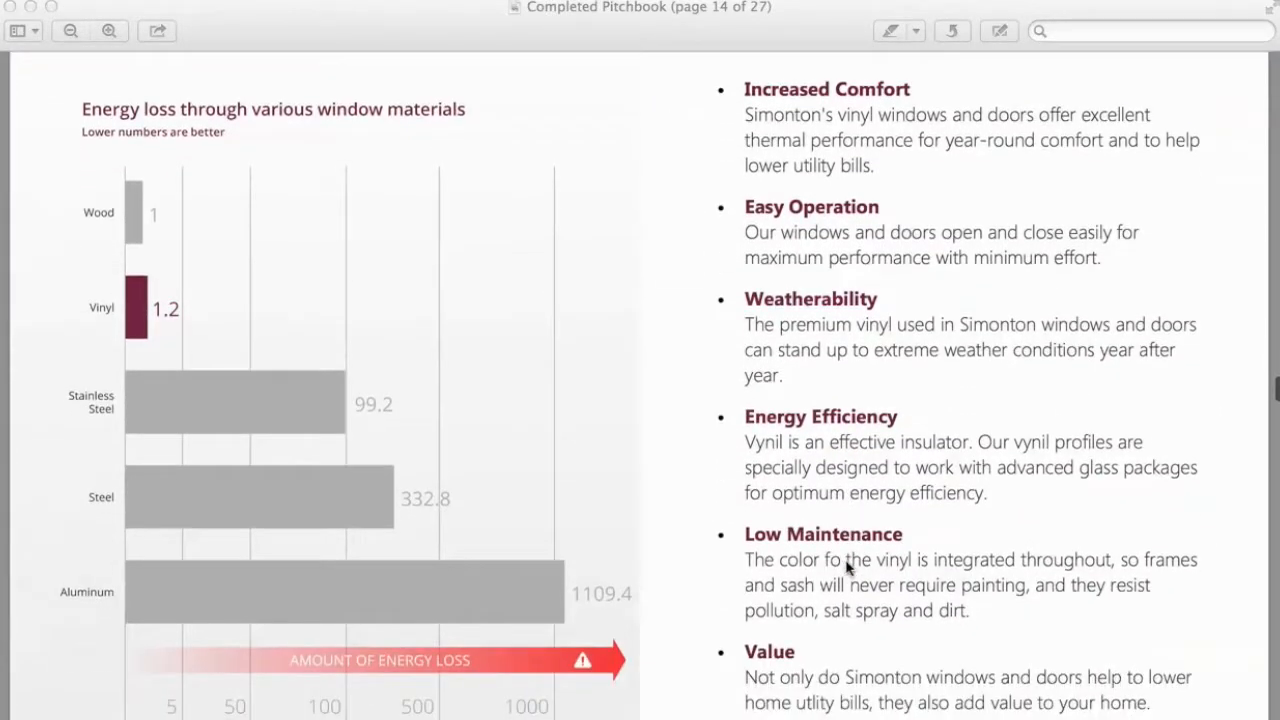
scroll(846, 567, "down", 11)
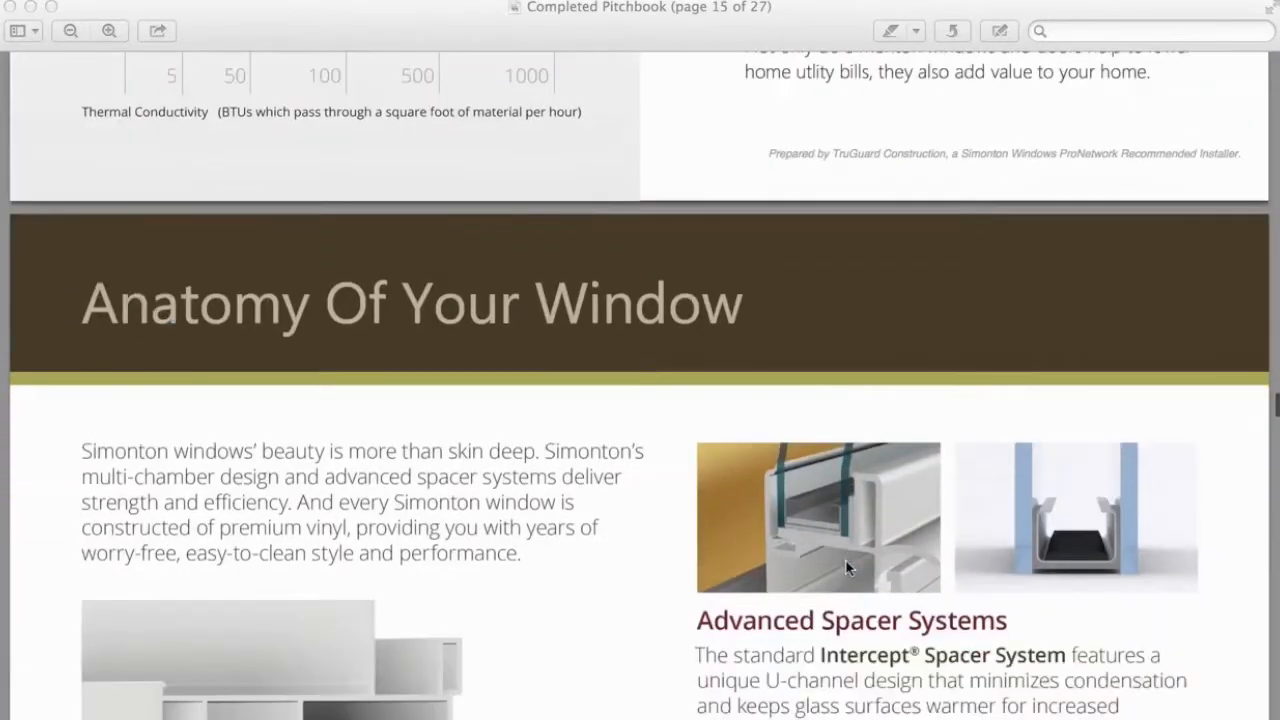
scroll(846, 567, "down", 10)
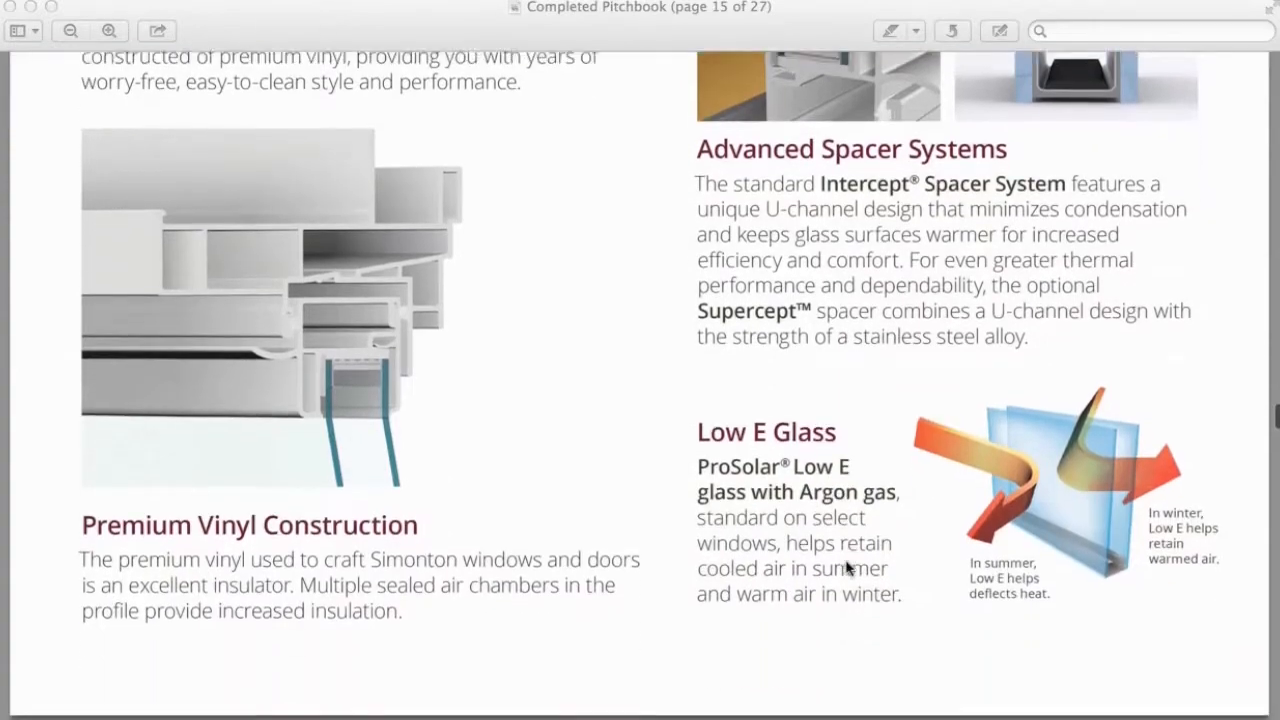
scroll(846, 567, "down", 11)
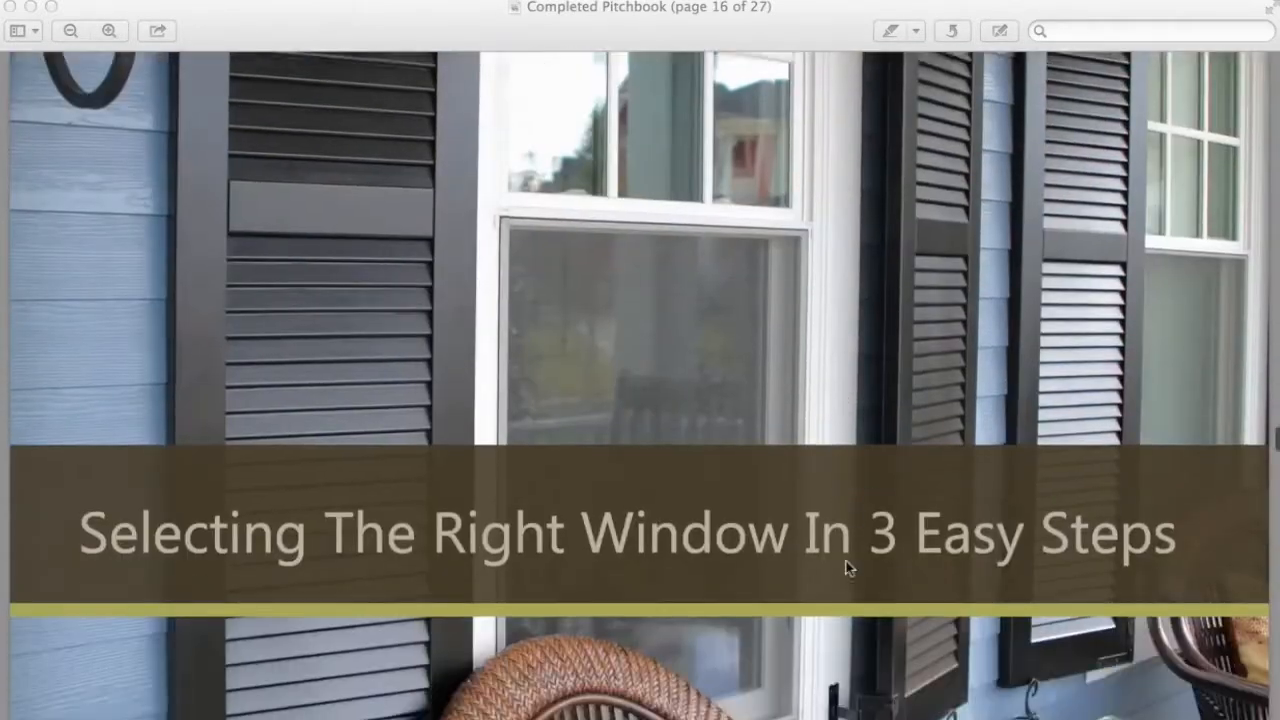
scroll(846, 567, "down", 9)
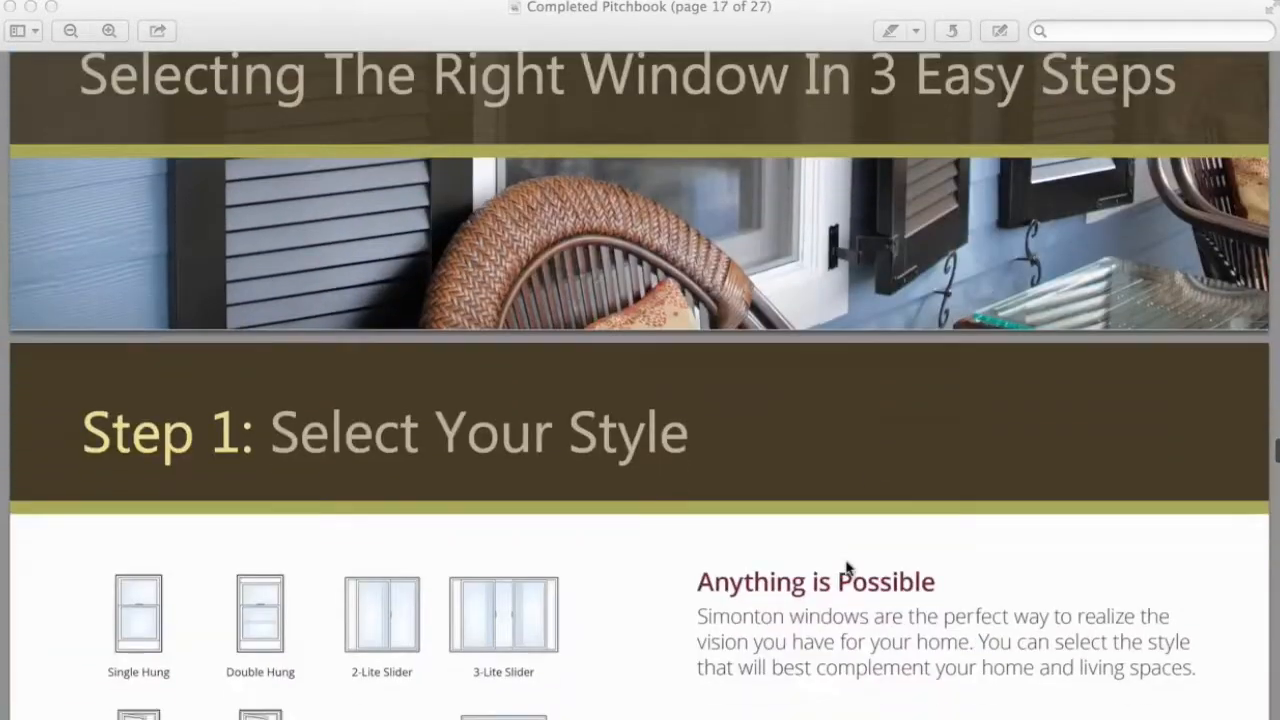
scroll(846, 567, "down", 8)
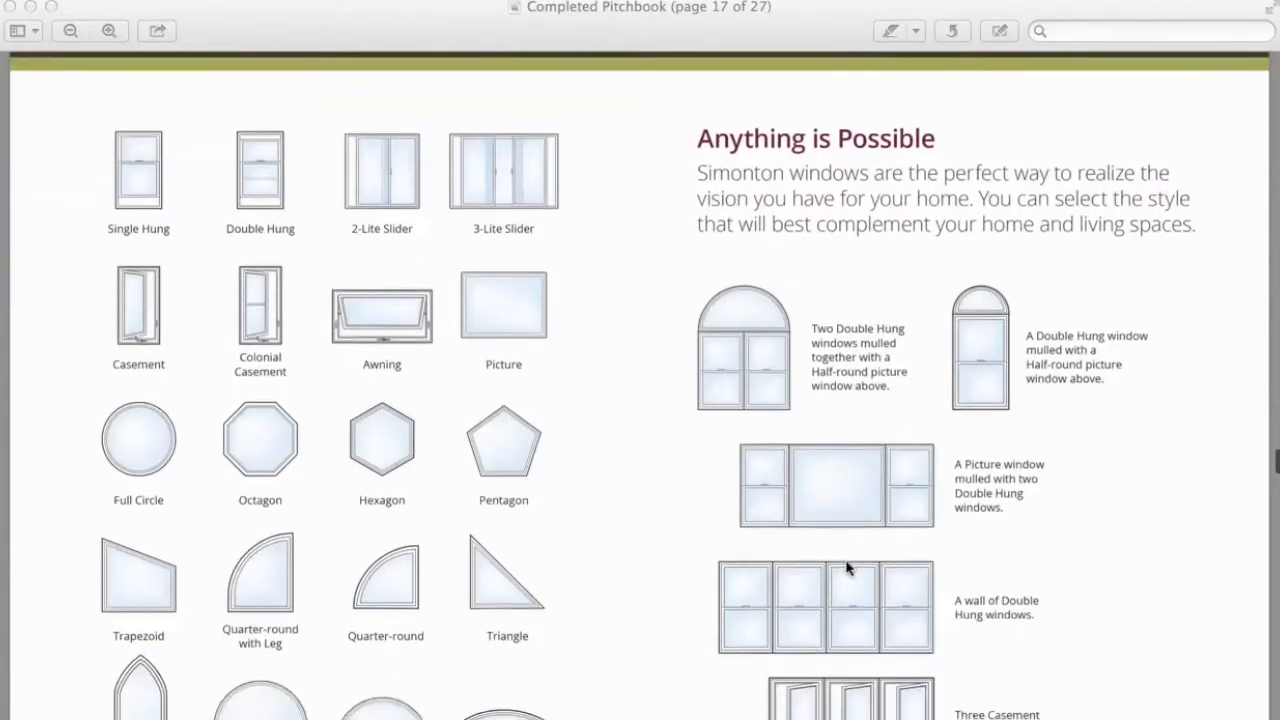
scroll(846, 567, "down", 9)
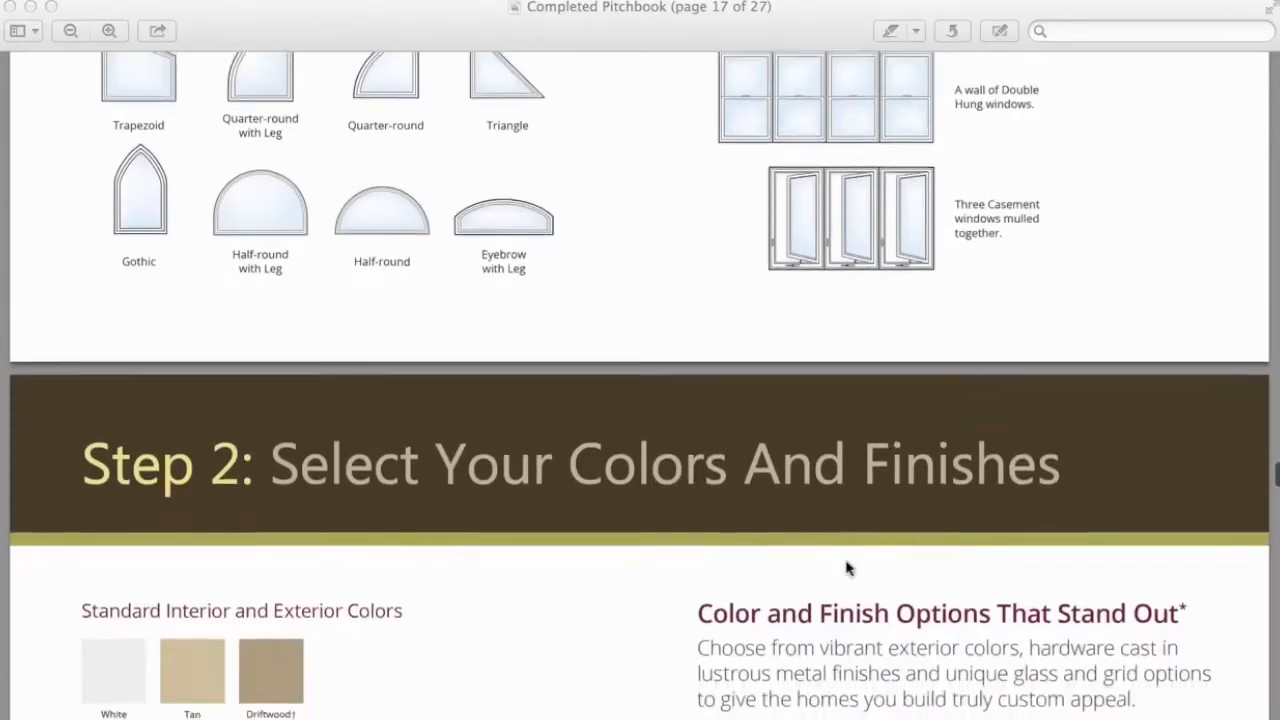
scroll(846, 568, "down", 5)
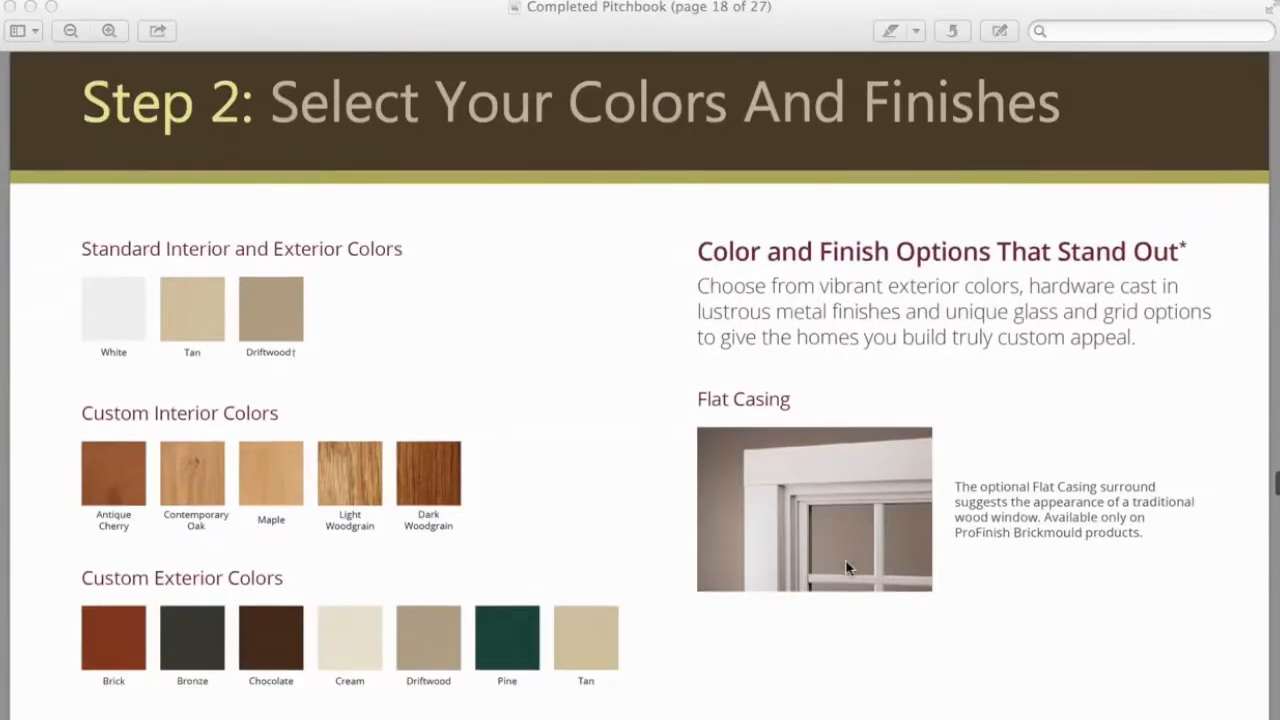
scroll(846, 568, "down", 3)
scroll(846, 568, "down", 10)
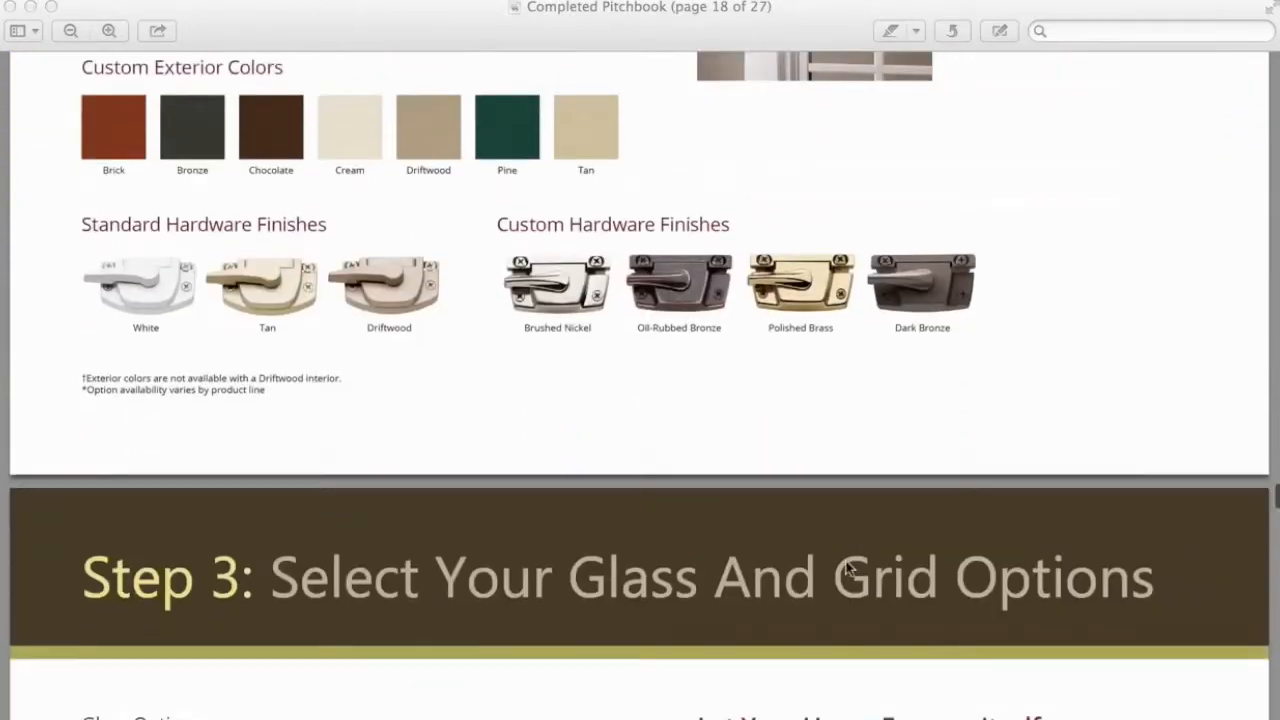
scroll(846, 568, "down", 11)
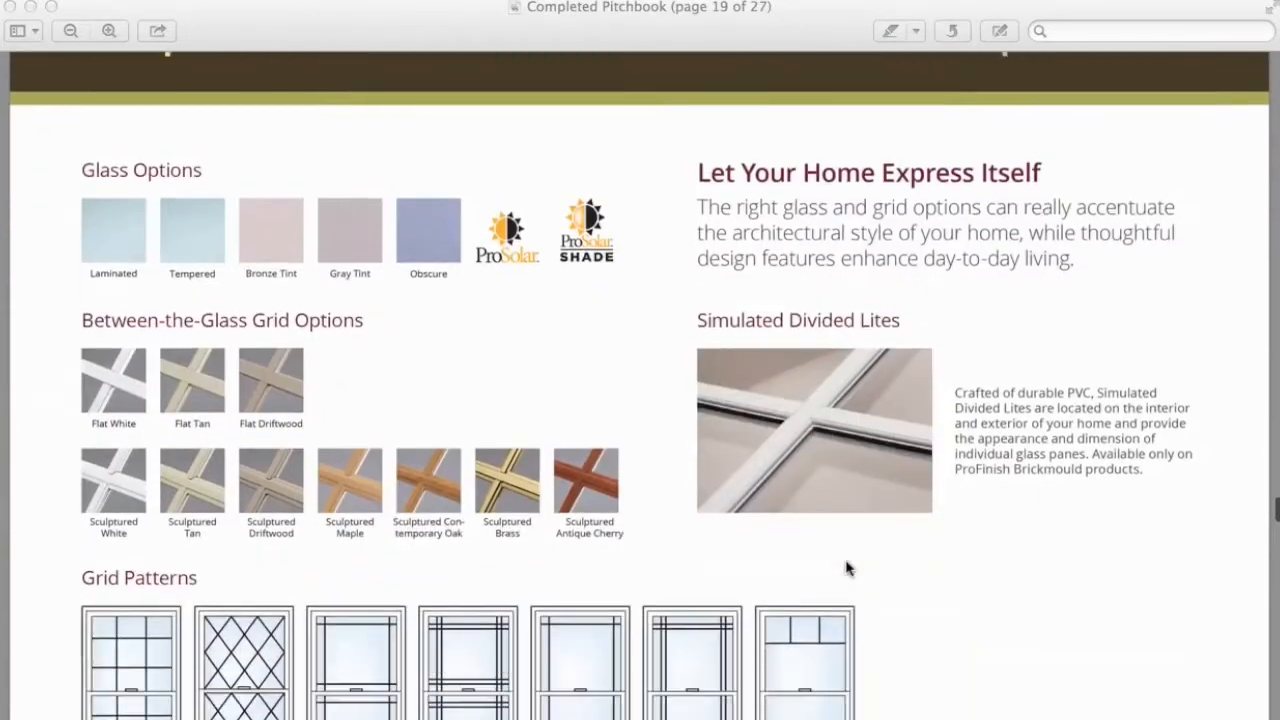
scroll(846, 568, "down", 10)
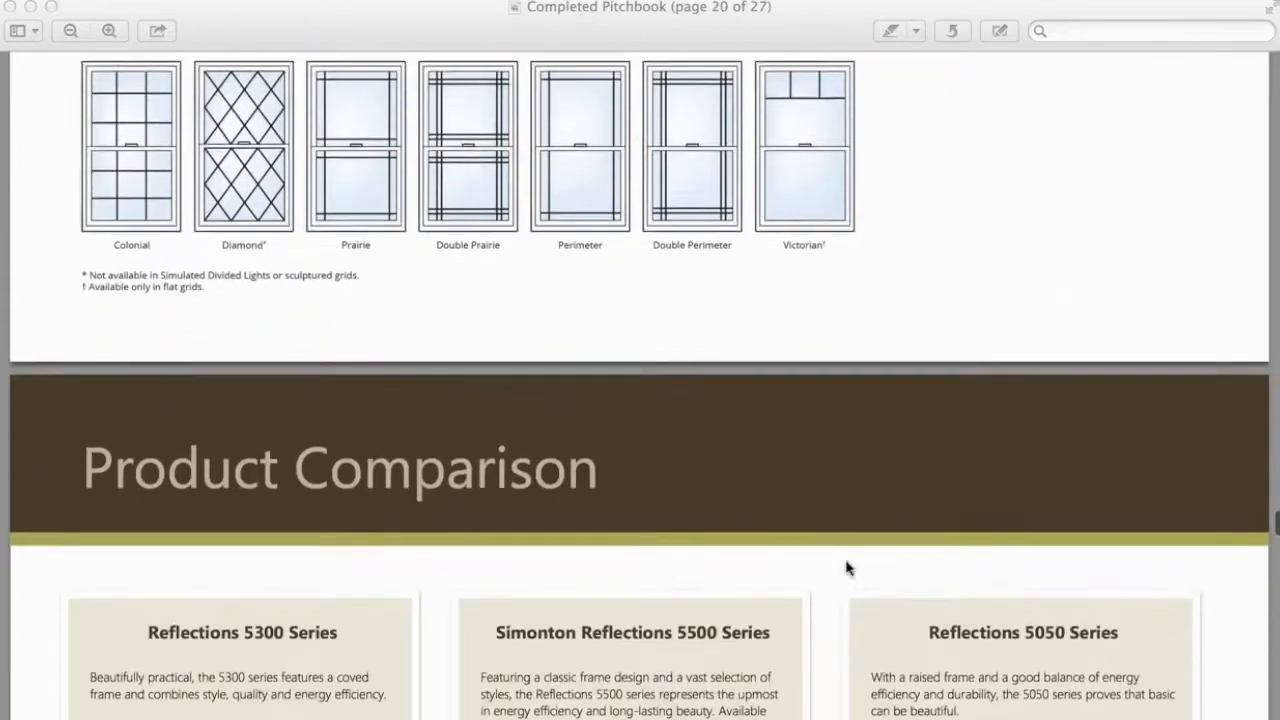
scroll(846, 568, "down", 2)
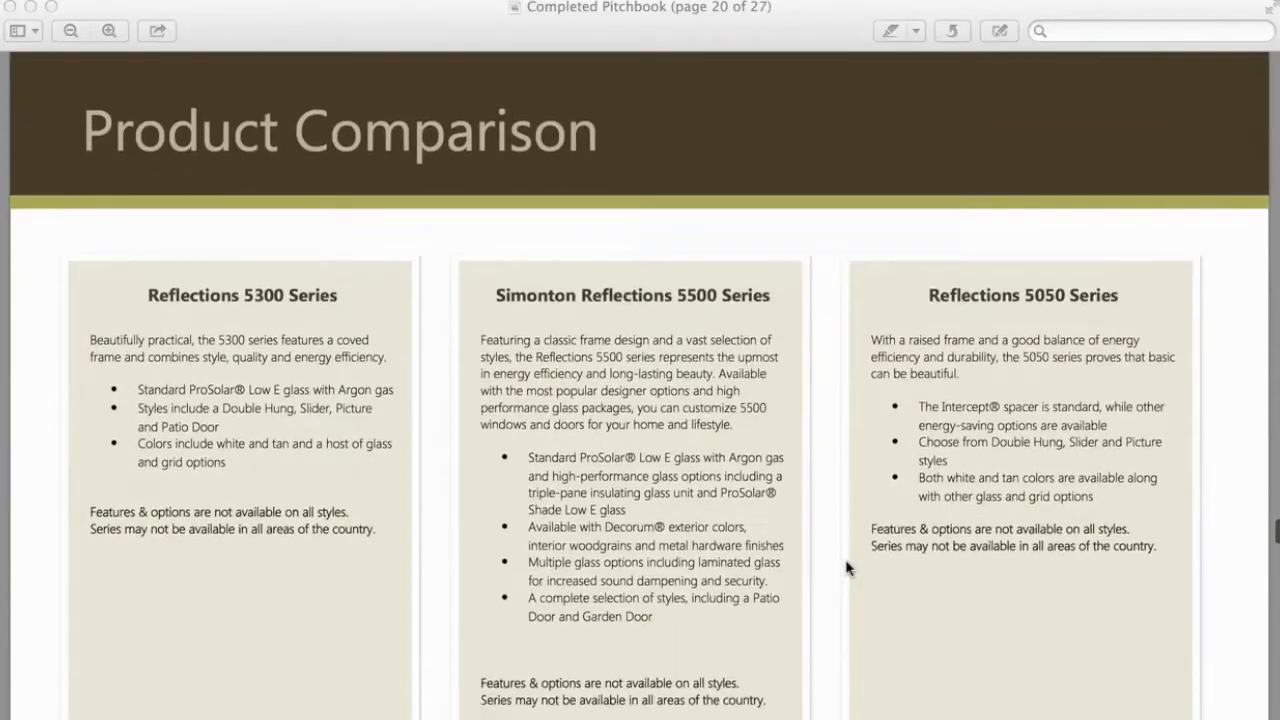
scroll(846, 568, "down", 4)
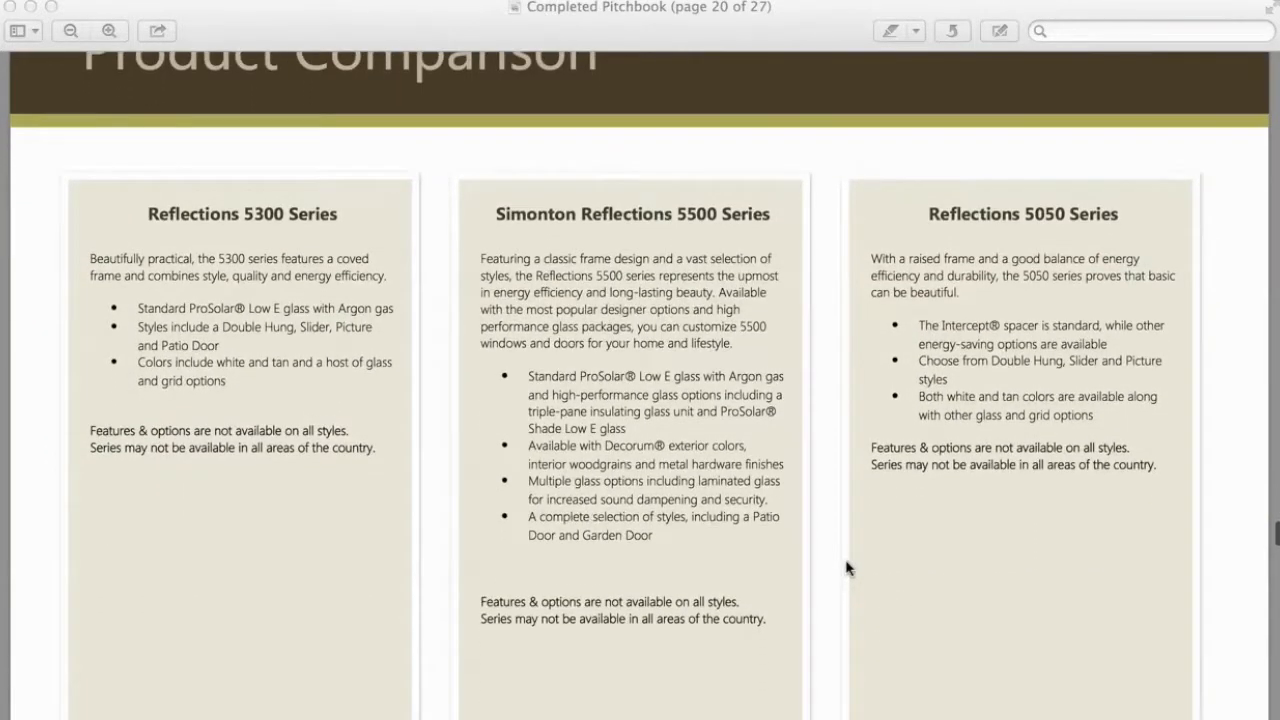
scroll(846, 568, "down", 4)
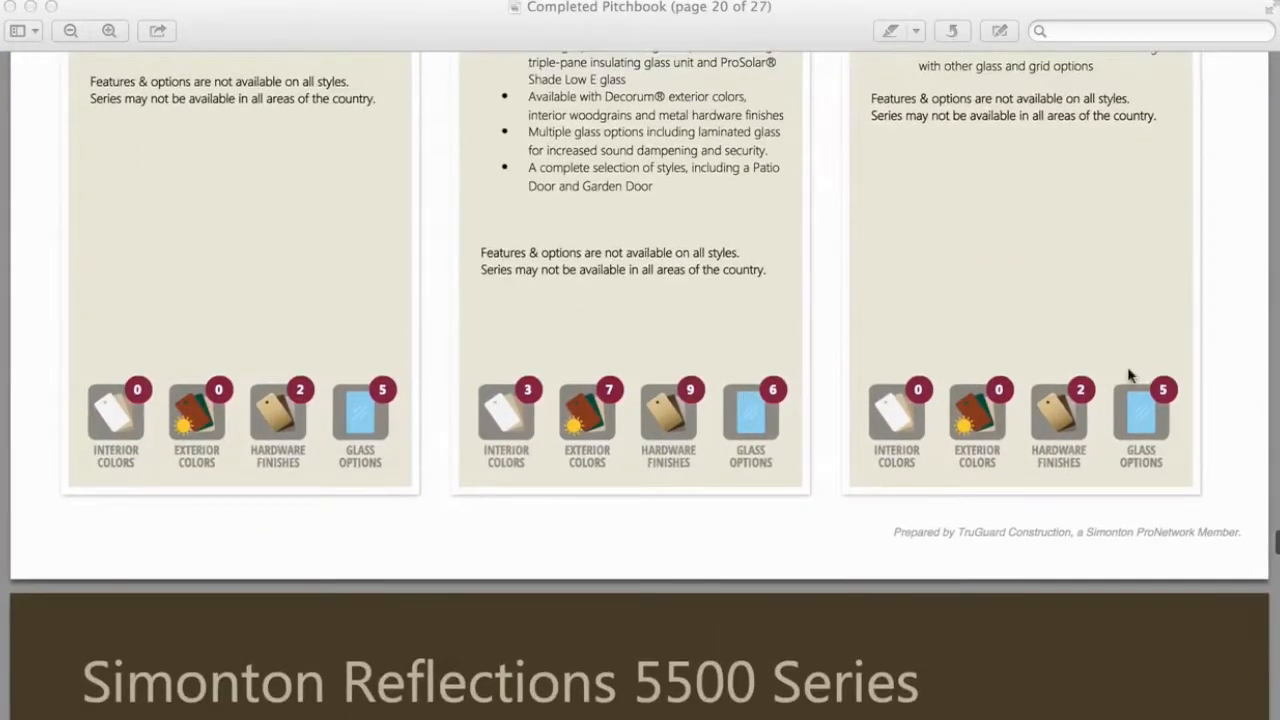
scroll(743, 378, "down", 7)
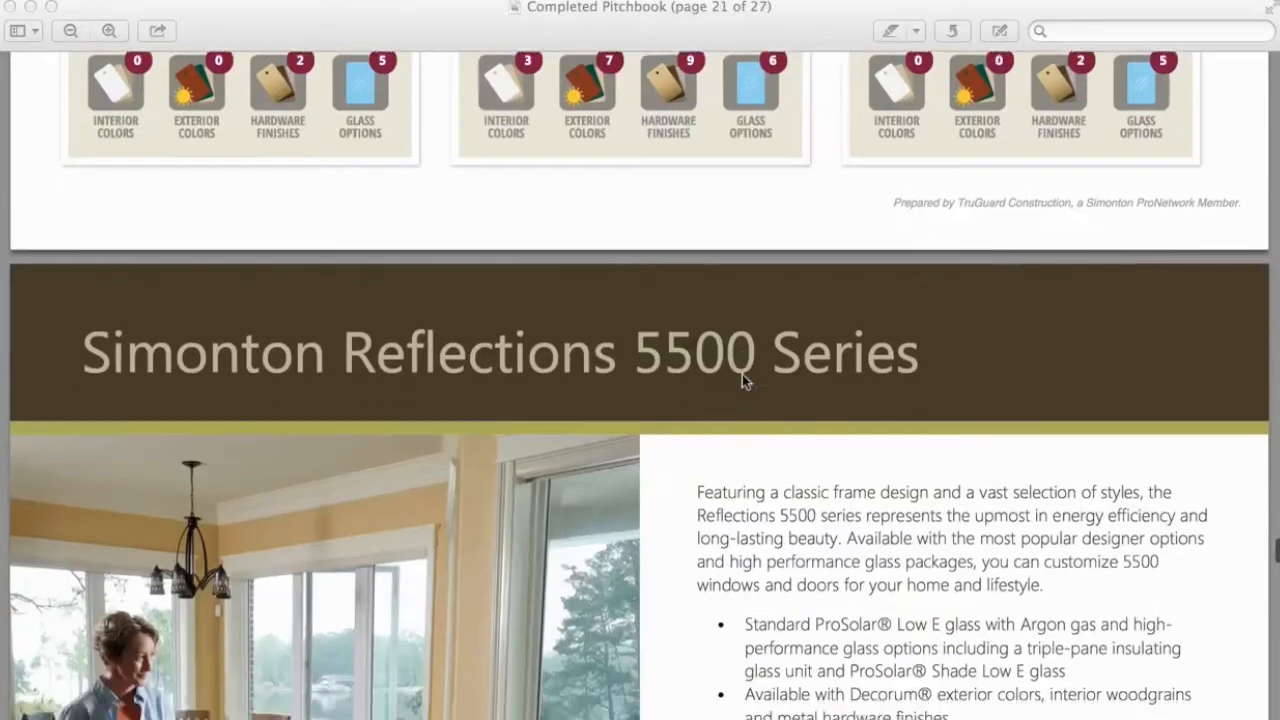
scroll(742, 377, "down", 13)
scroll(742, 381, "down", 10)
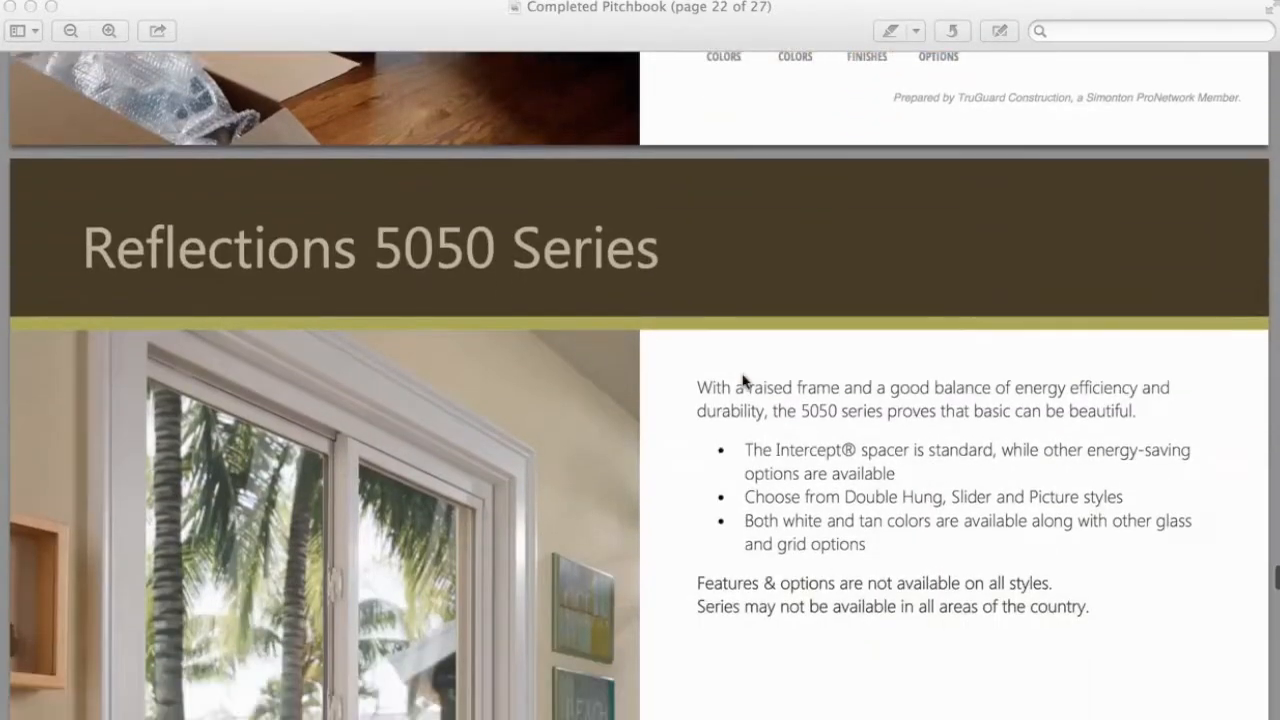
scroll(743, 381, "down", 13)
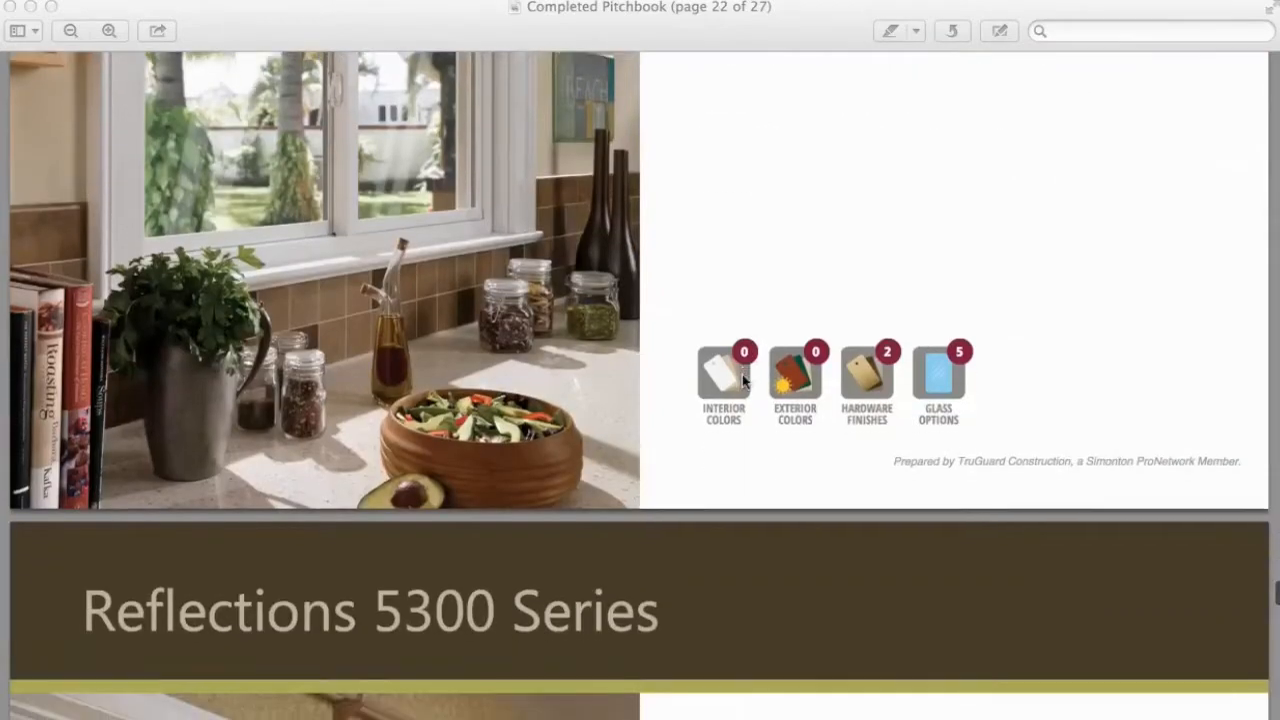
scroll(743, 379, "down", 18)
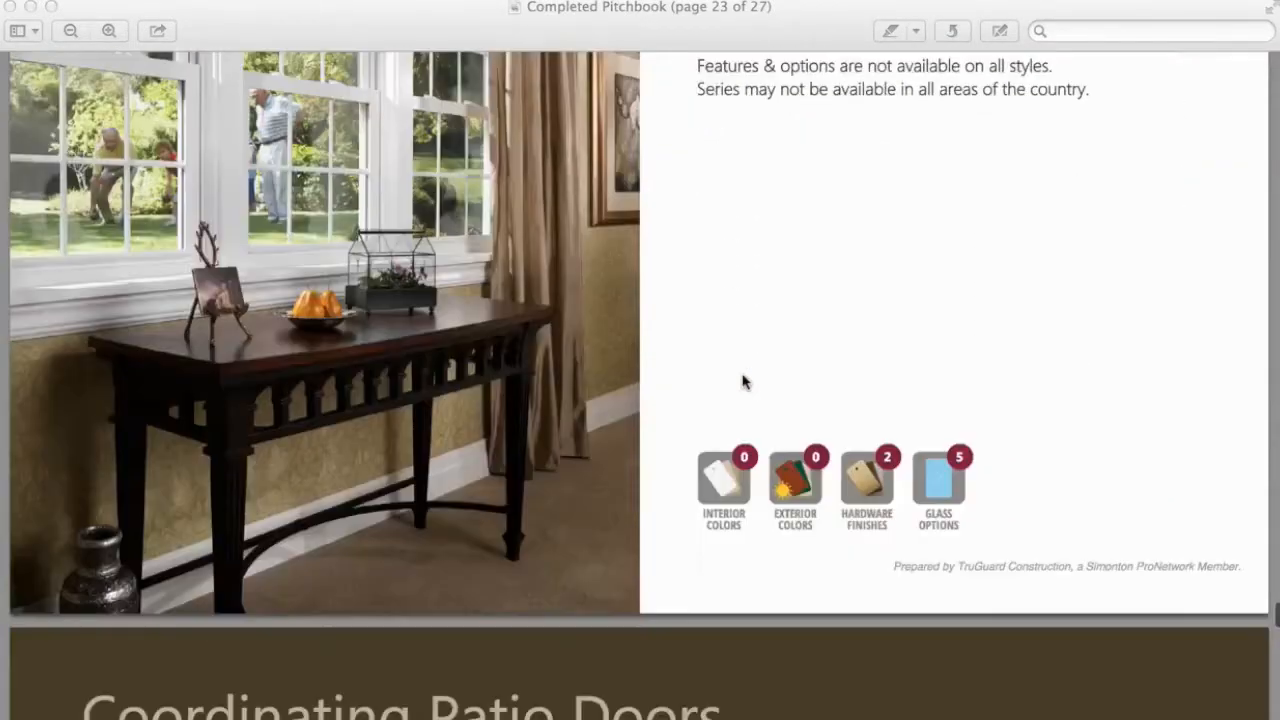
scroll(743, 381, "down", 12)
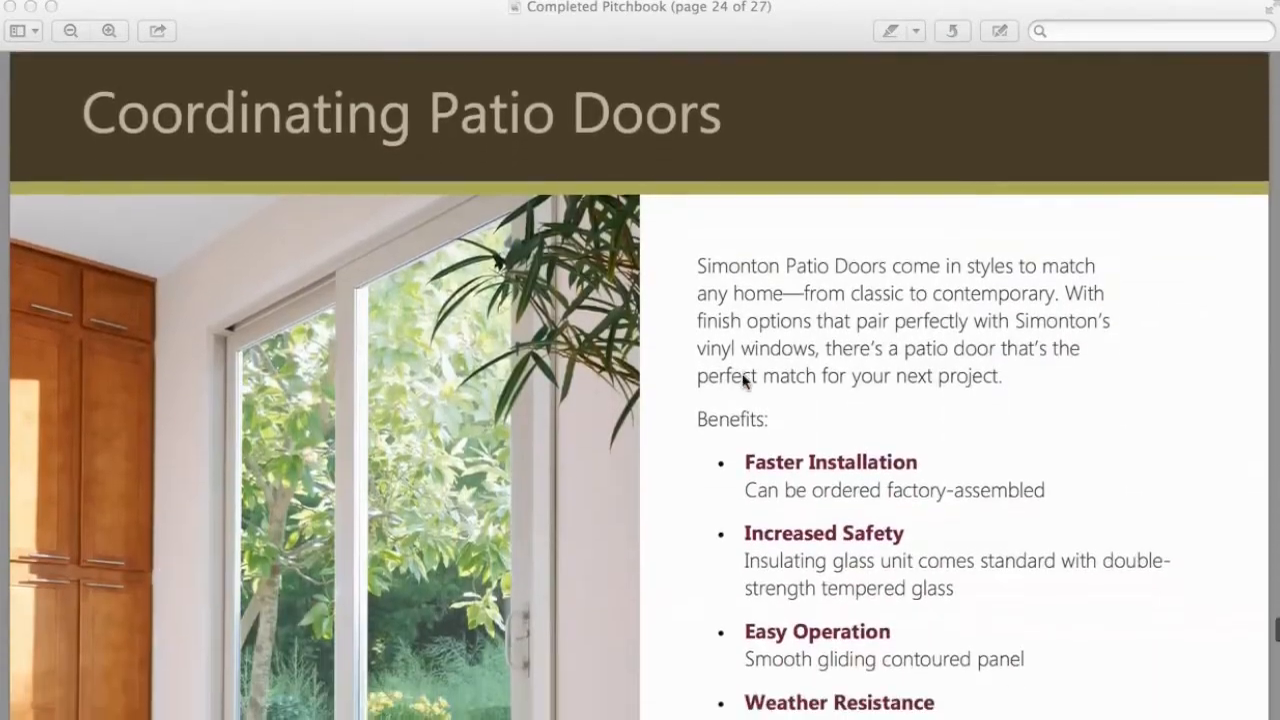
scroll(743, 381, "down", 11)
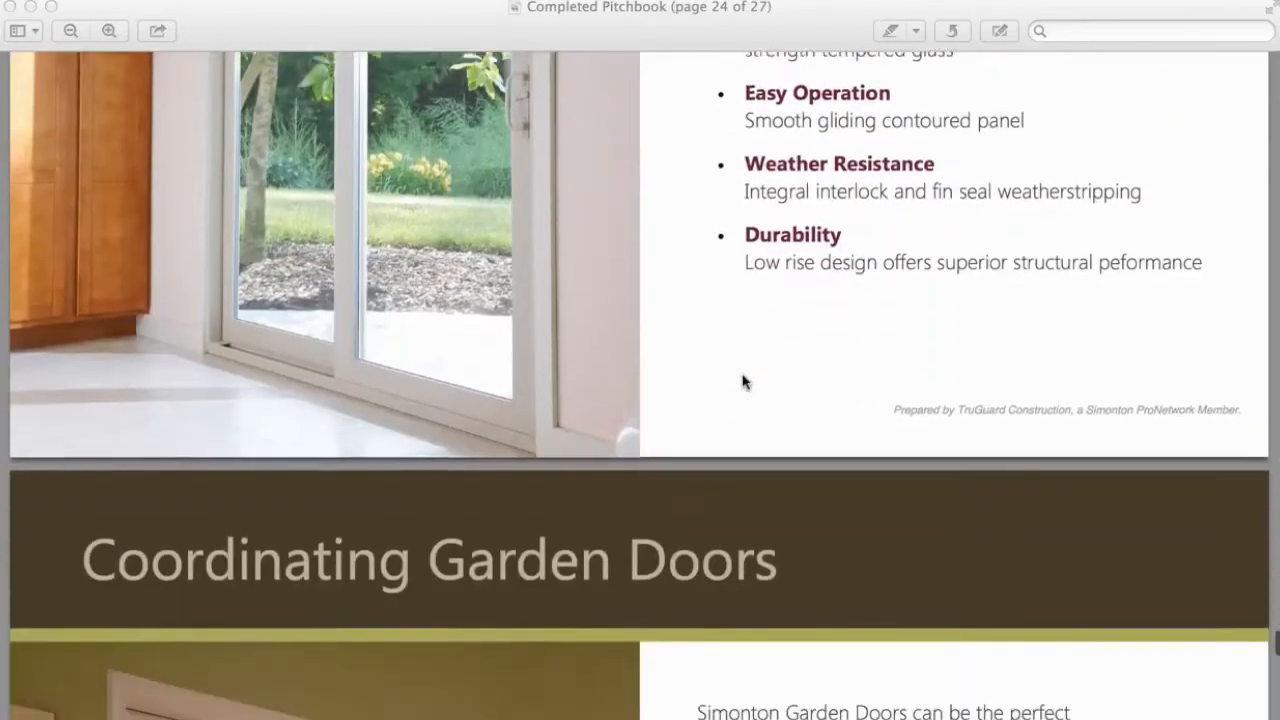
scroll(743, 381, "down", 11)
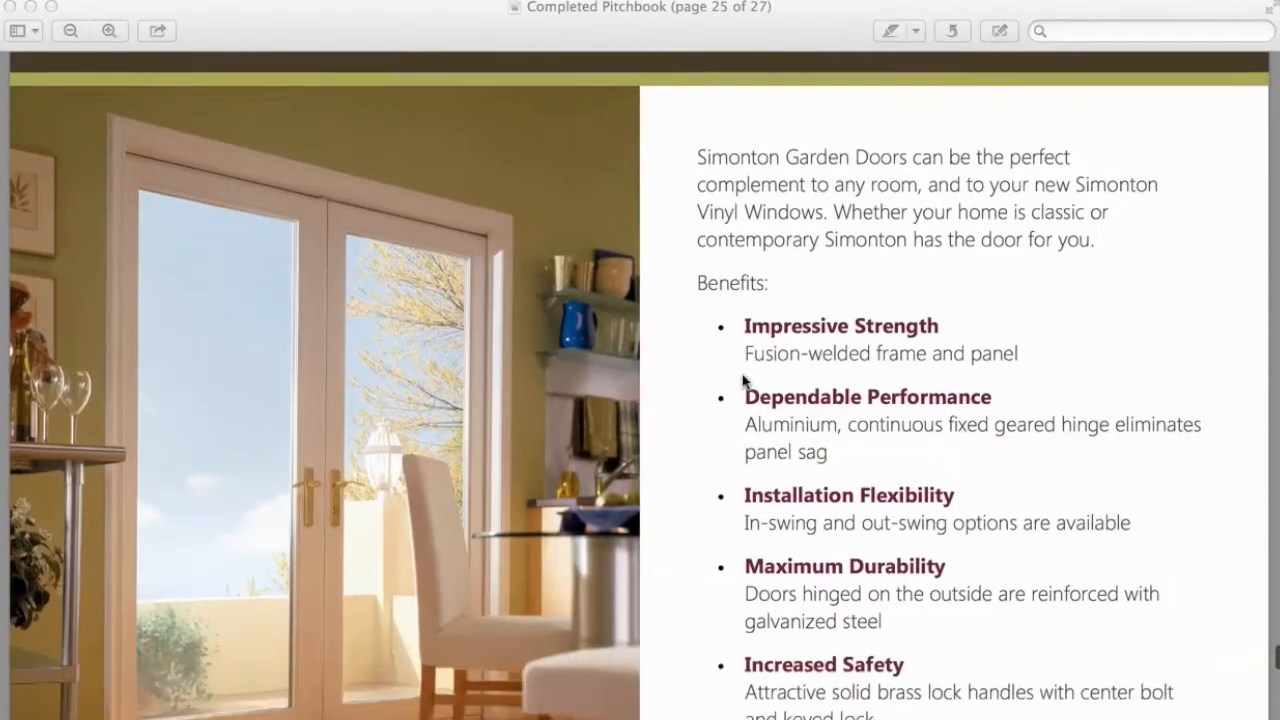
scroll(743, 381, "down", 12)
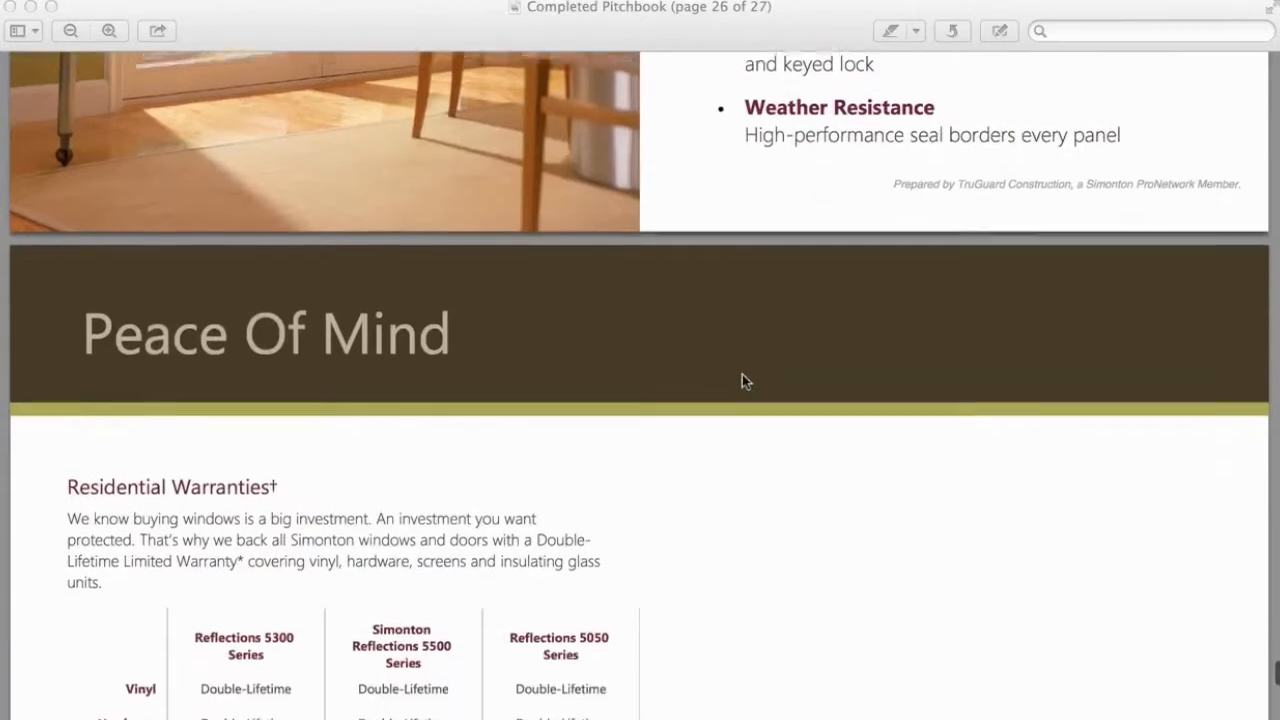
scroll(742, 376, "down", 6)
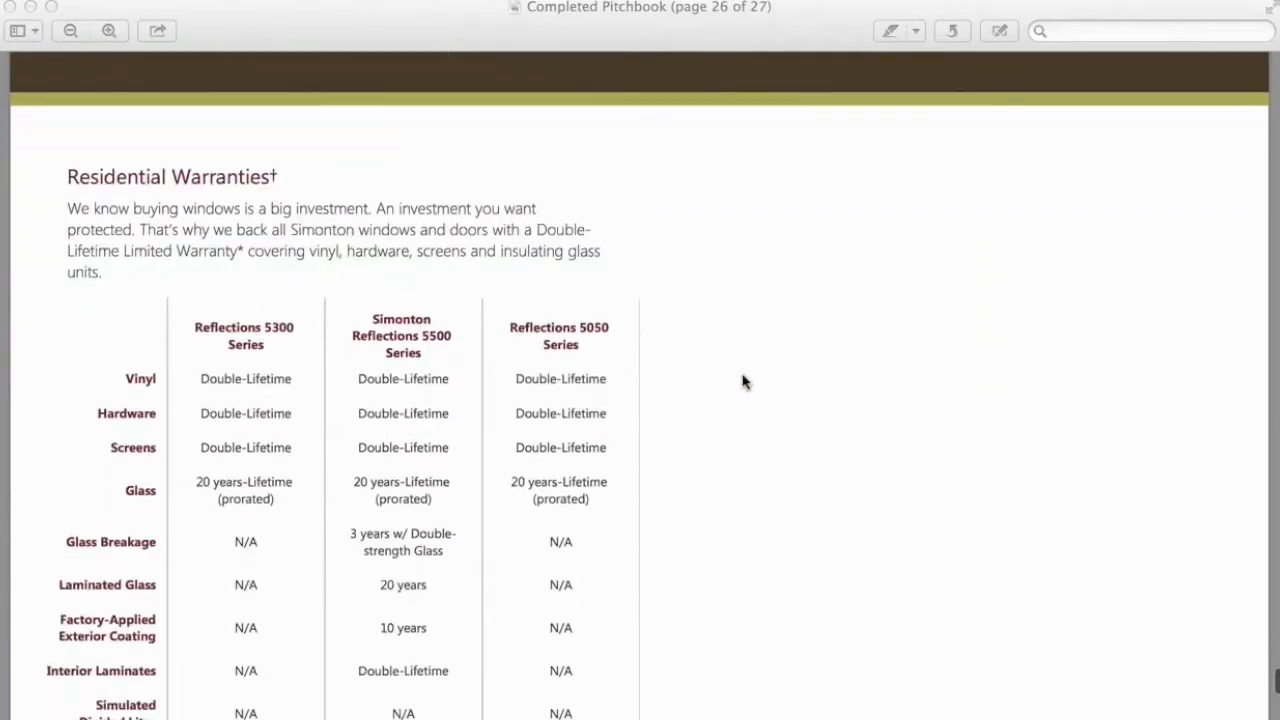
scroll(742, 381, "down", 13)
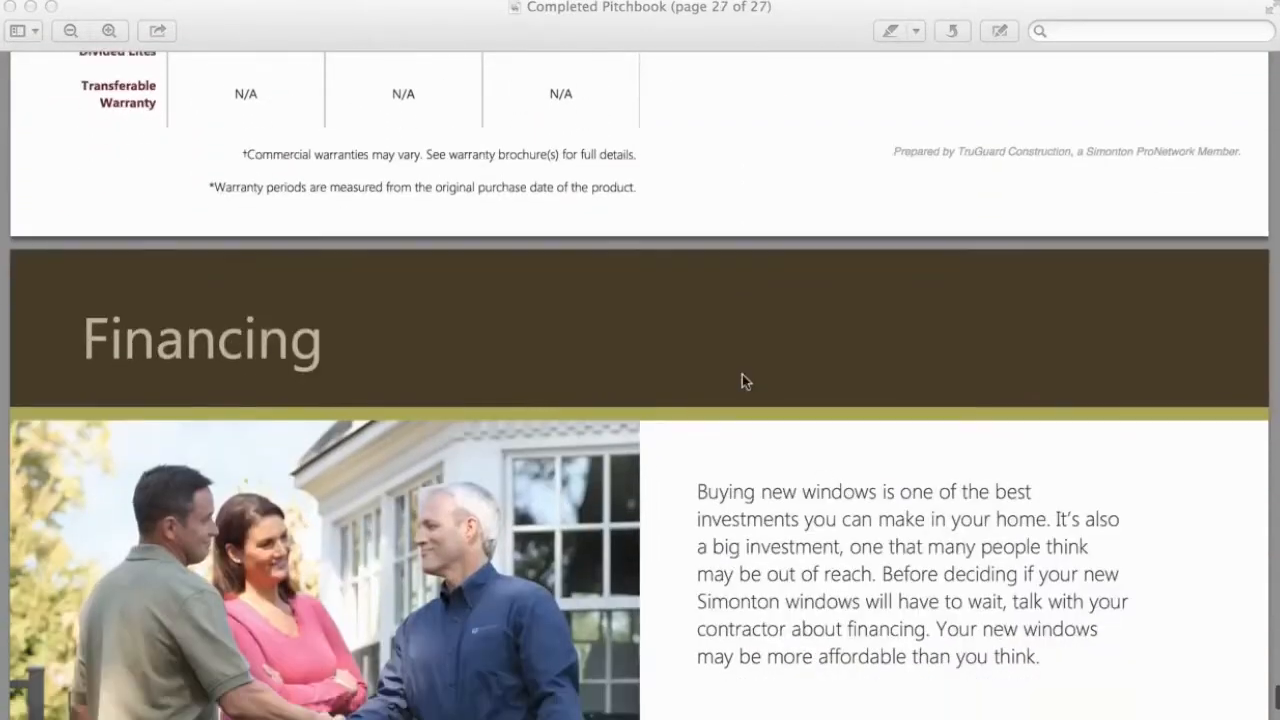
scroll(742, 381, "down", 6)
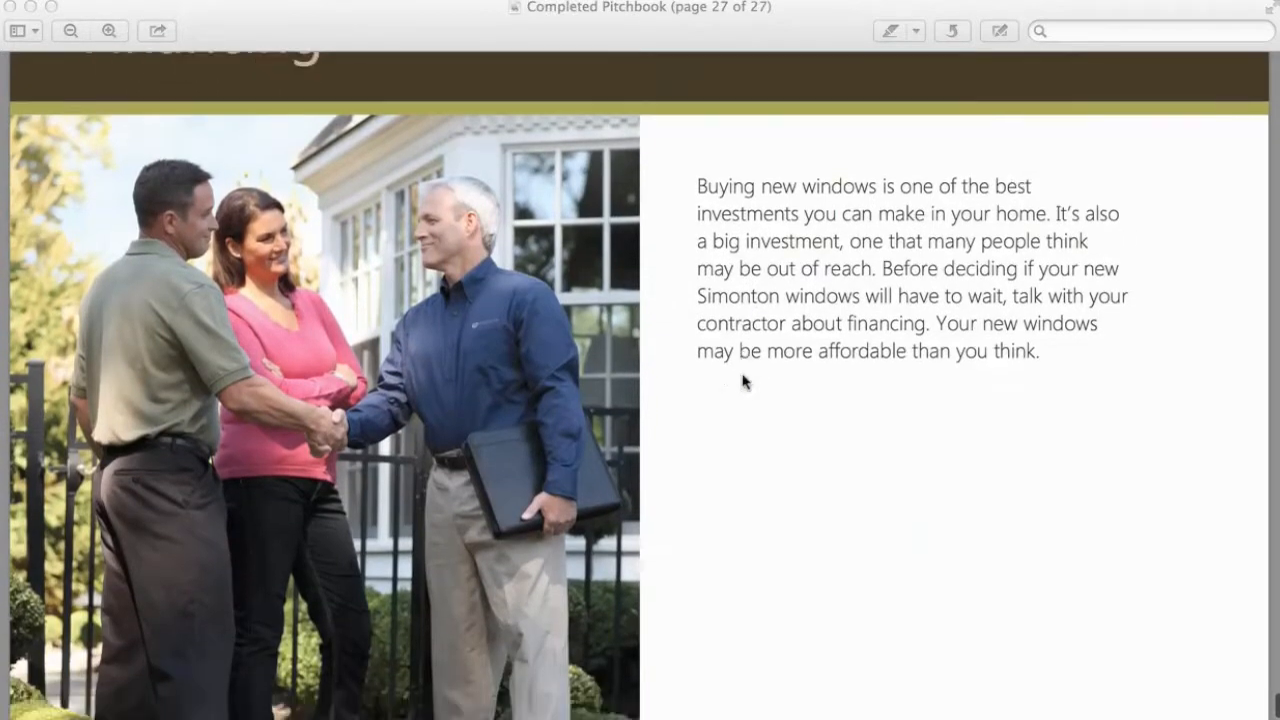
scroll(742, 381, "down", 4)
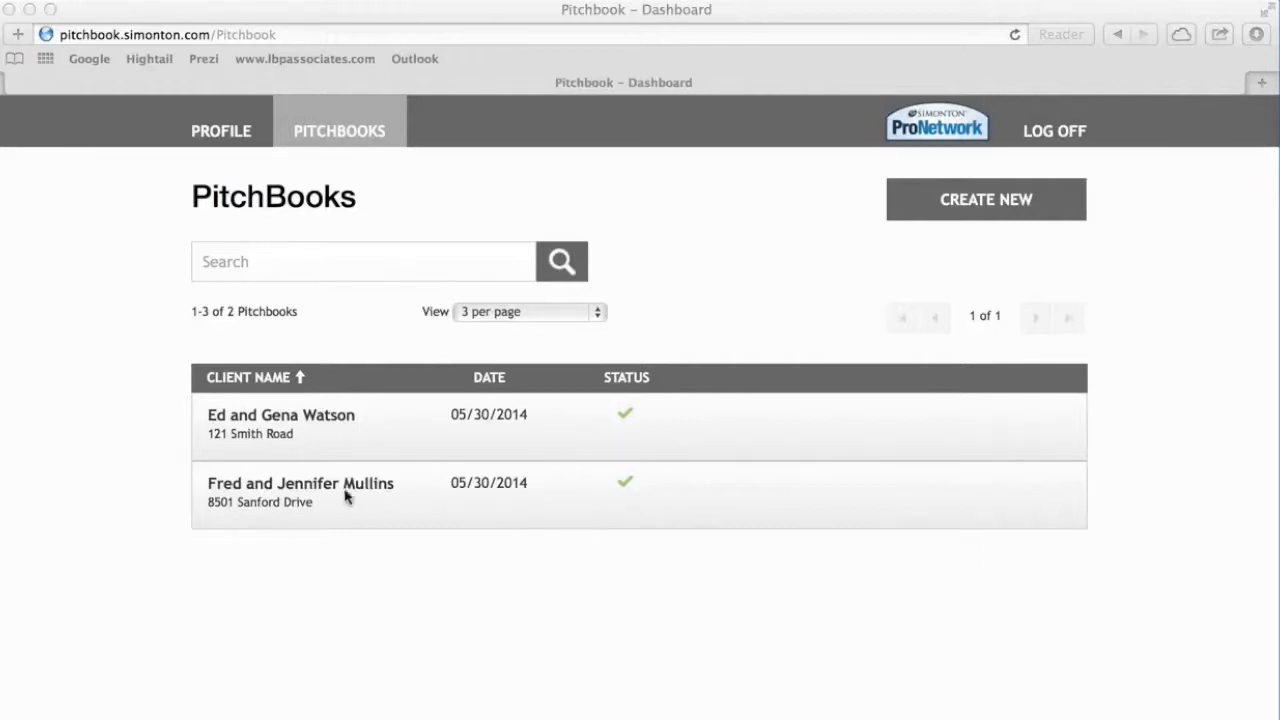
Select the second client pitchbook row to reveal its Preview, Export, Edit, Clone and Delete buttons.
left_click(519, 516)
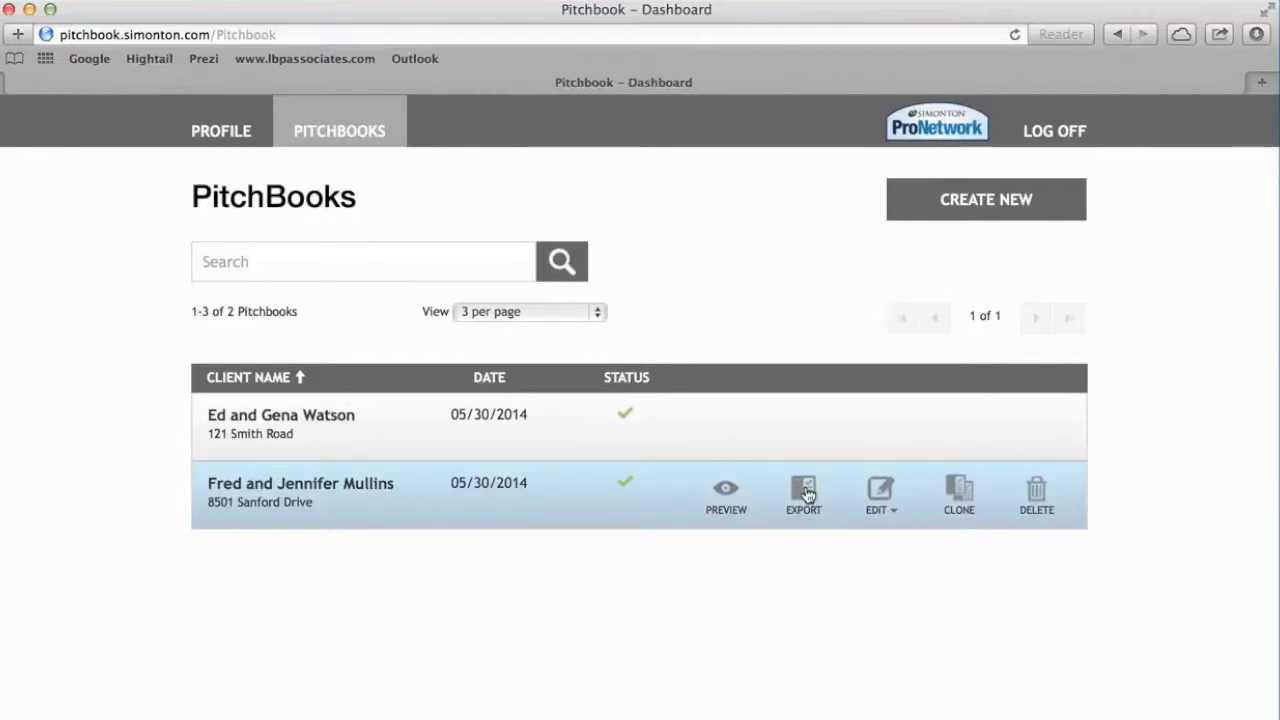
left_click(889, 503)
left_click(889, 507)
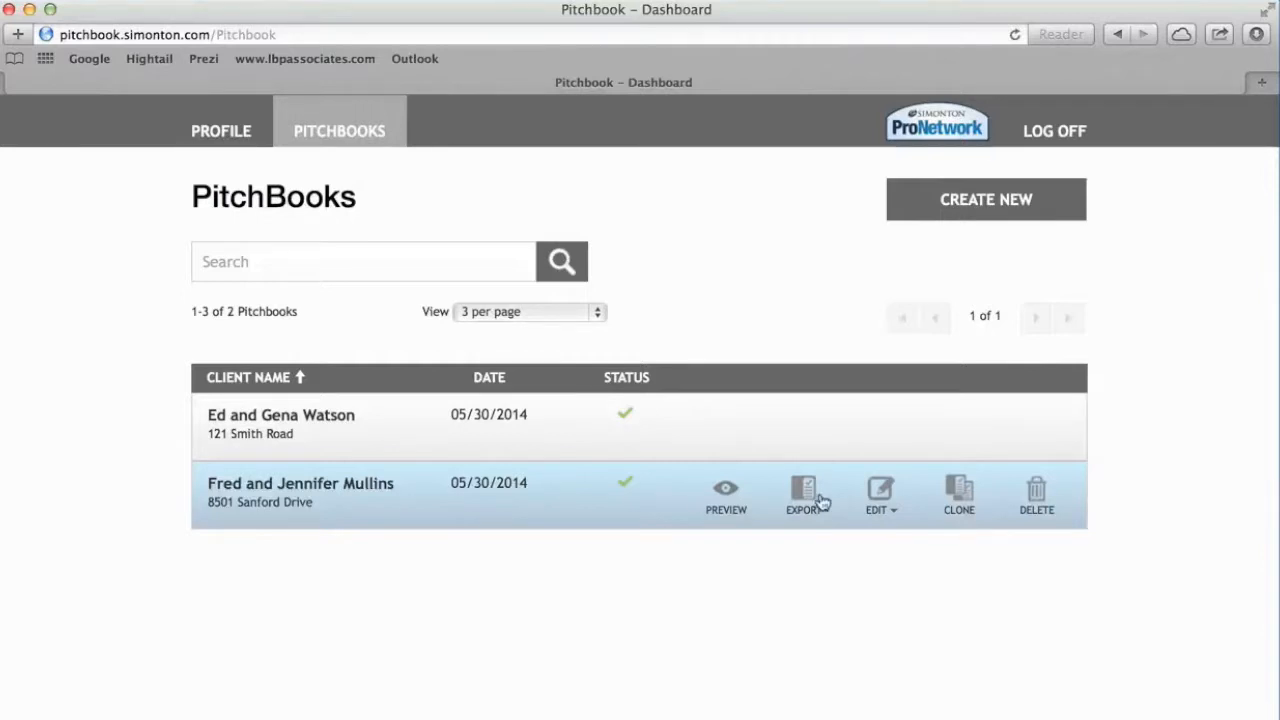
Show the EDIT dropdown listing the pitchbook's editable sections, such as Cover Photo.
left_click(876, 510)
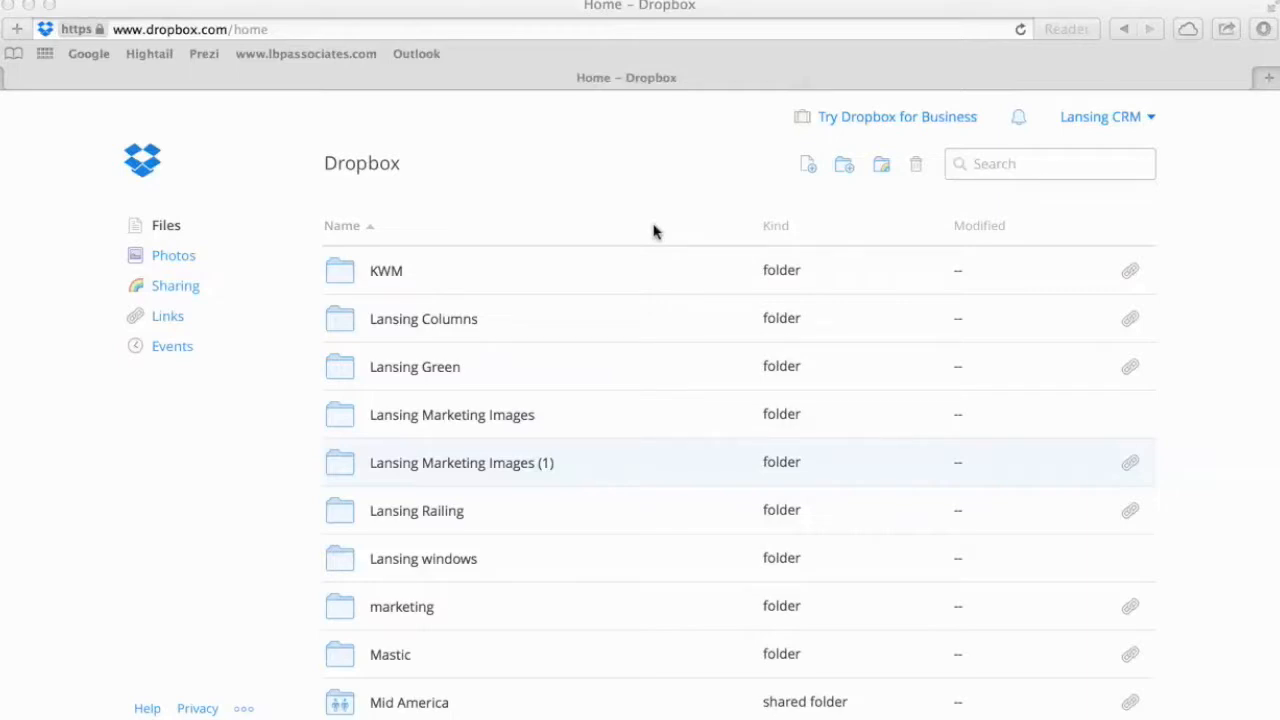
Open the Simonton folder in Dropbox.
scroll(631, 340, "down", 3)
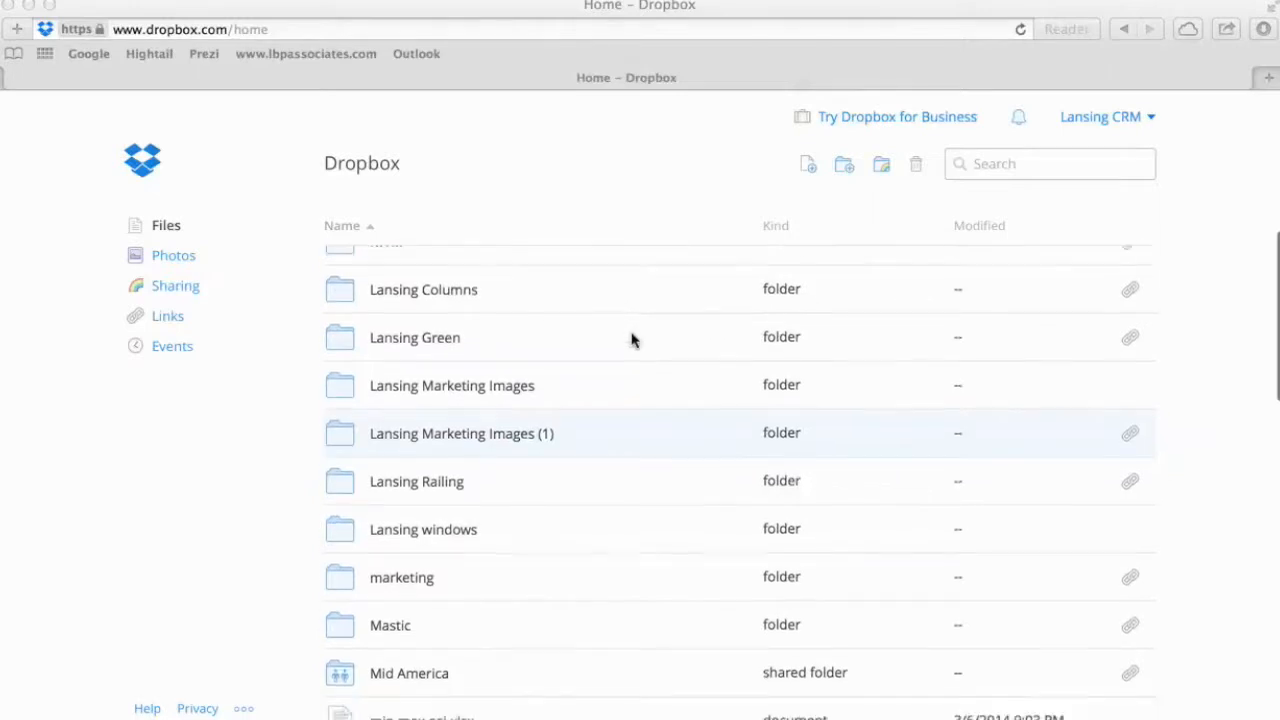
scroll(631, 340, "down", 13)
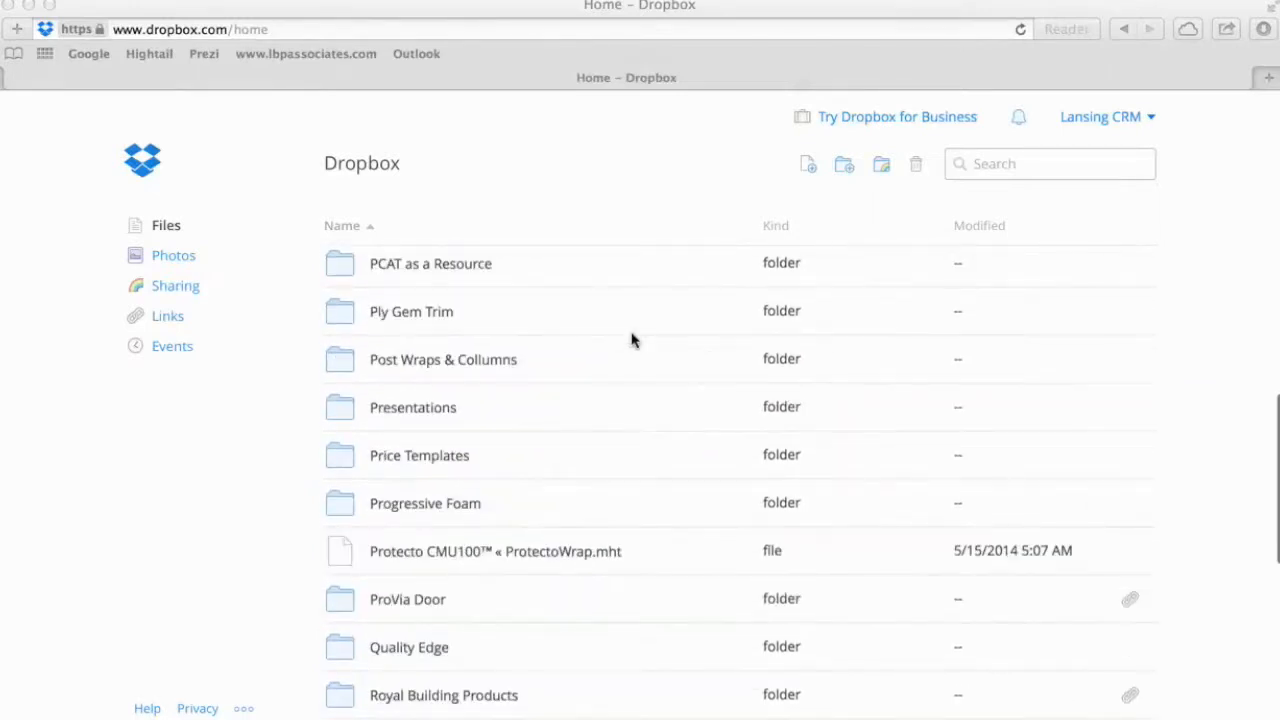
scroll(631, 340, "down", 4)
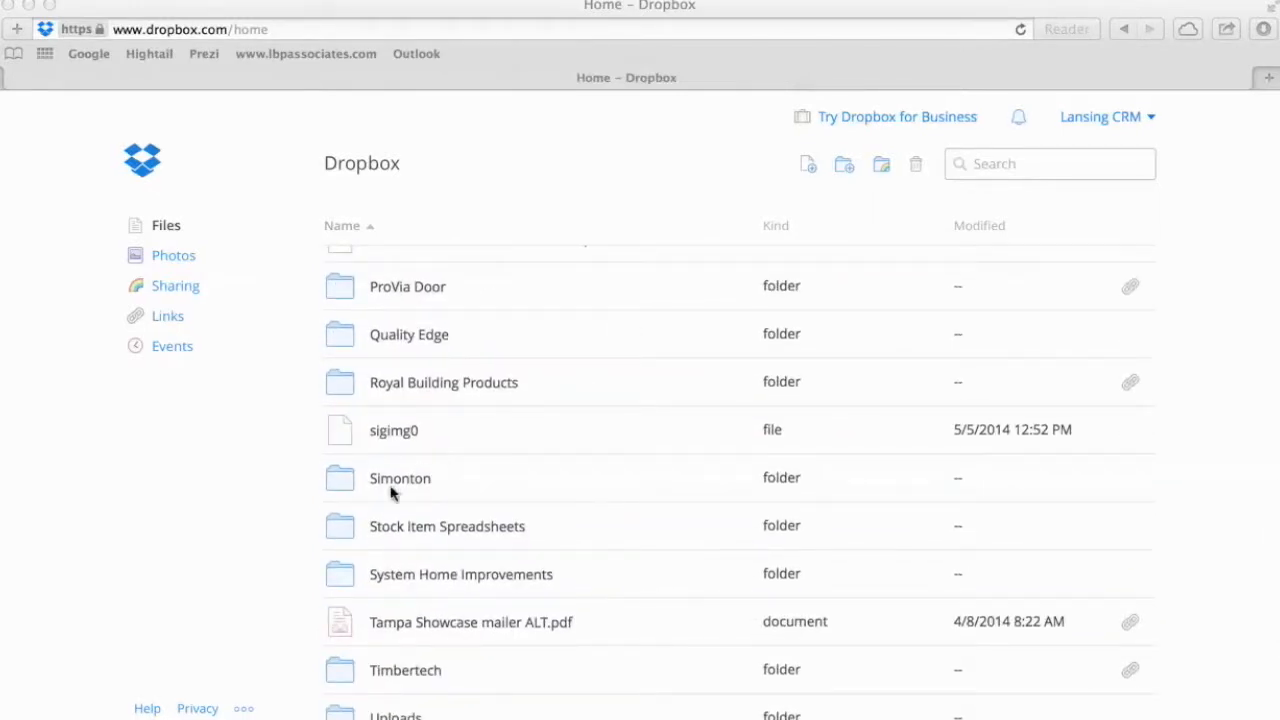
left_click(390, 481)
left_click(390, 482)
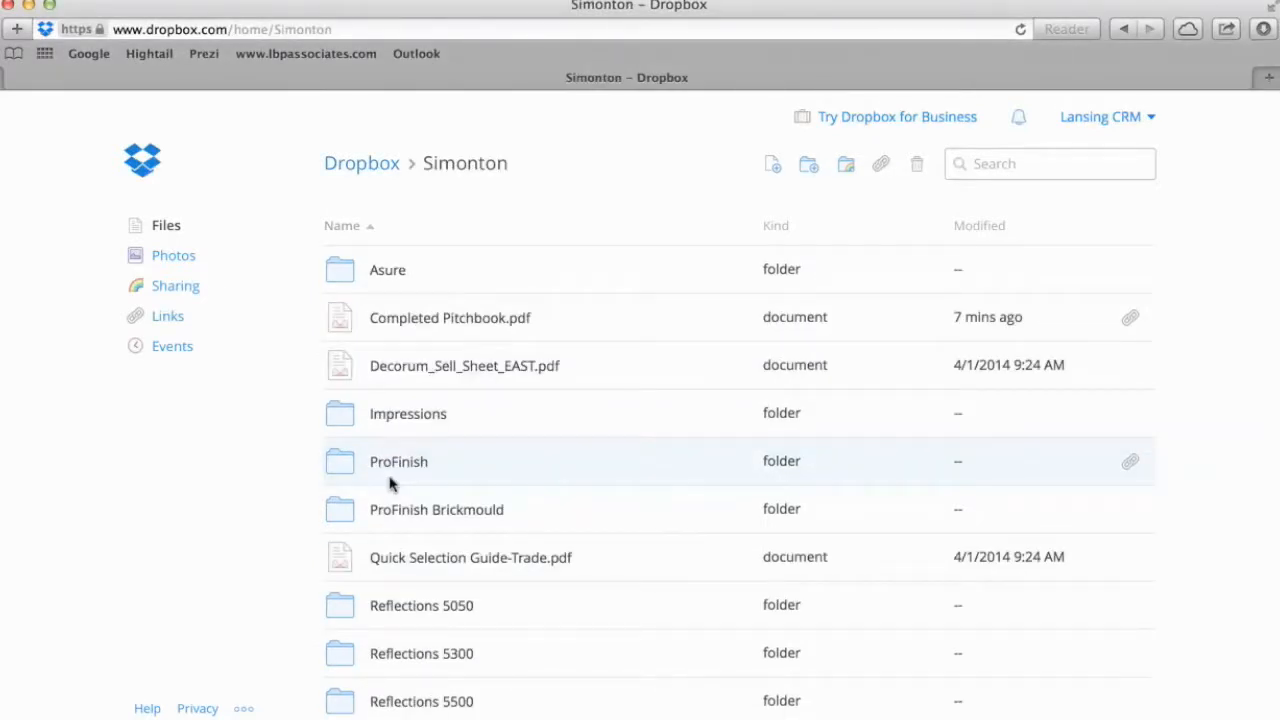
Upload Completed Pitchbook.pdf from Desktop > TruGuard Assets into the folder.
left_click(773, 167)
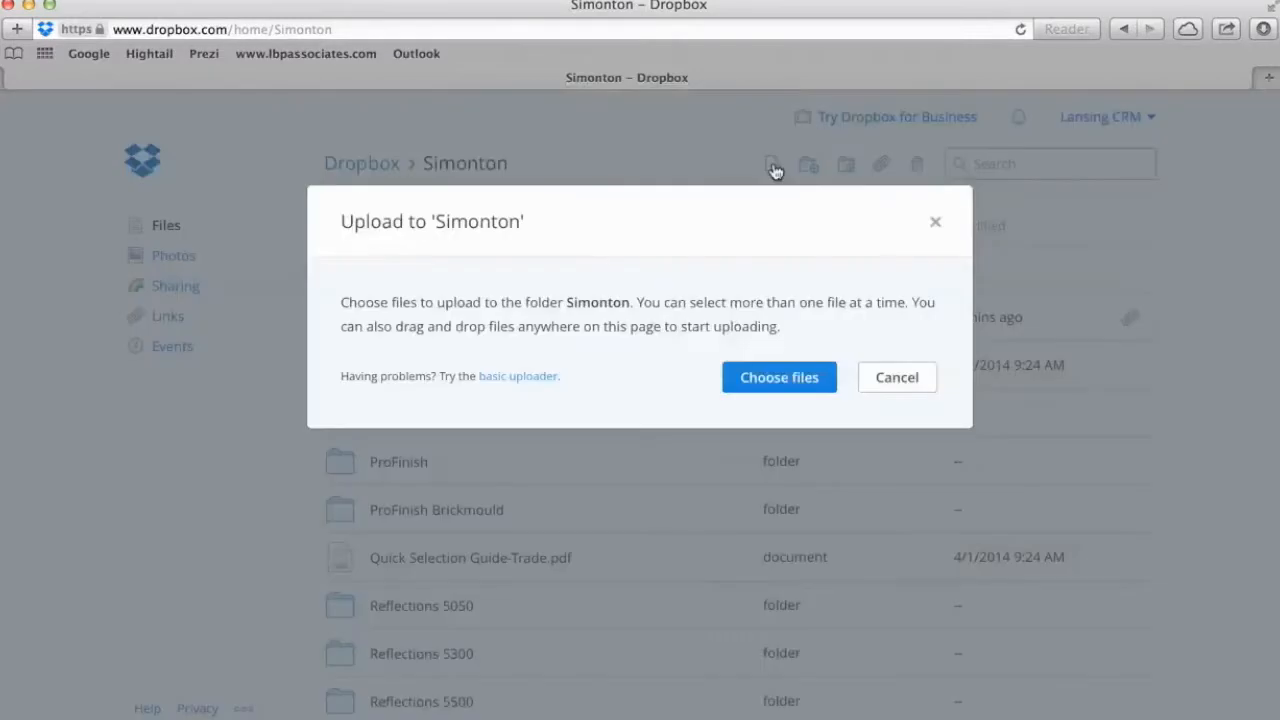
left_click(777, 387)
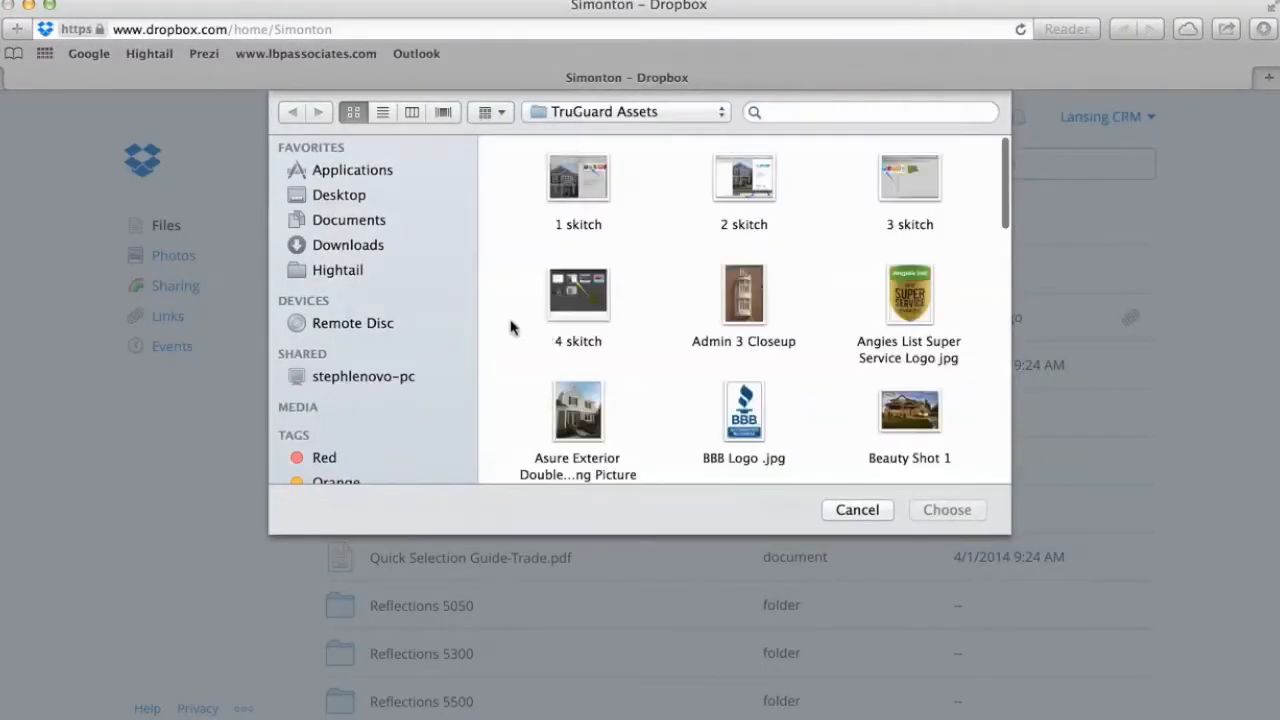
left_click(343, 199)
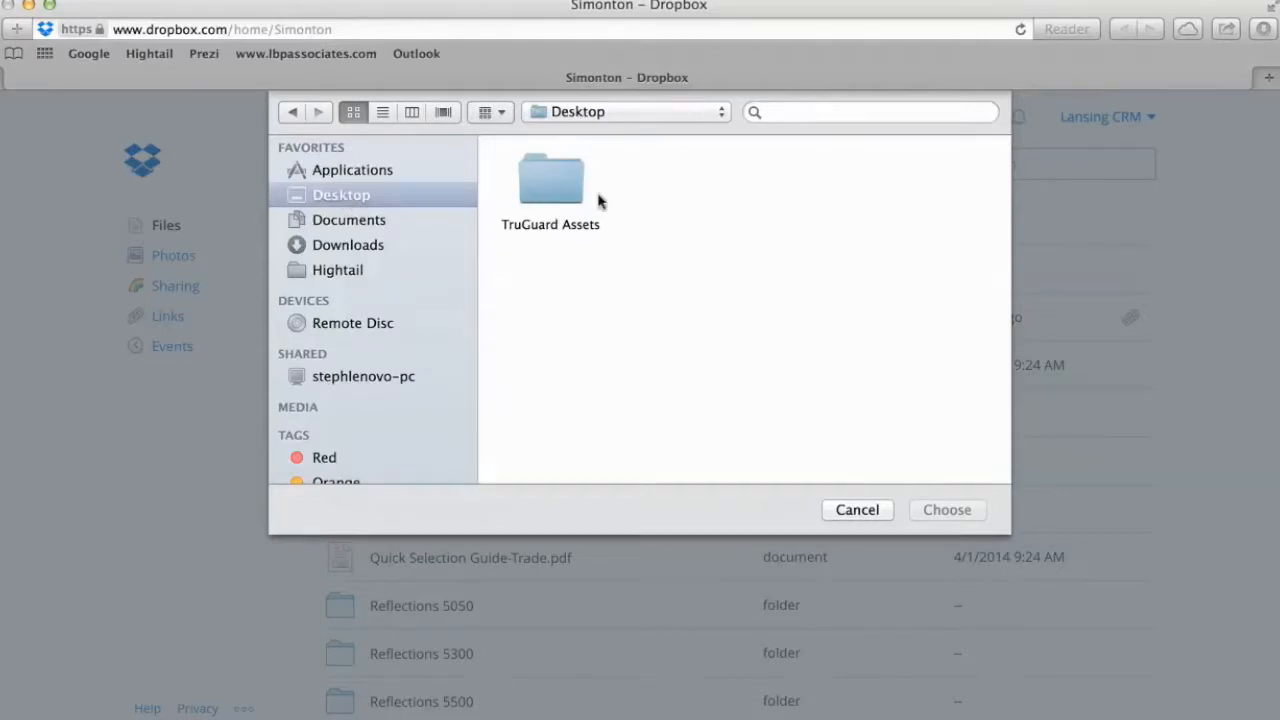
double_click(552, 197)
scroll(698, 343, "down", 6)
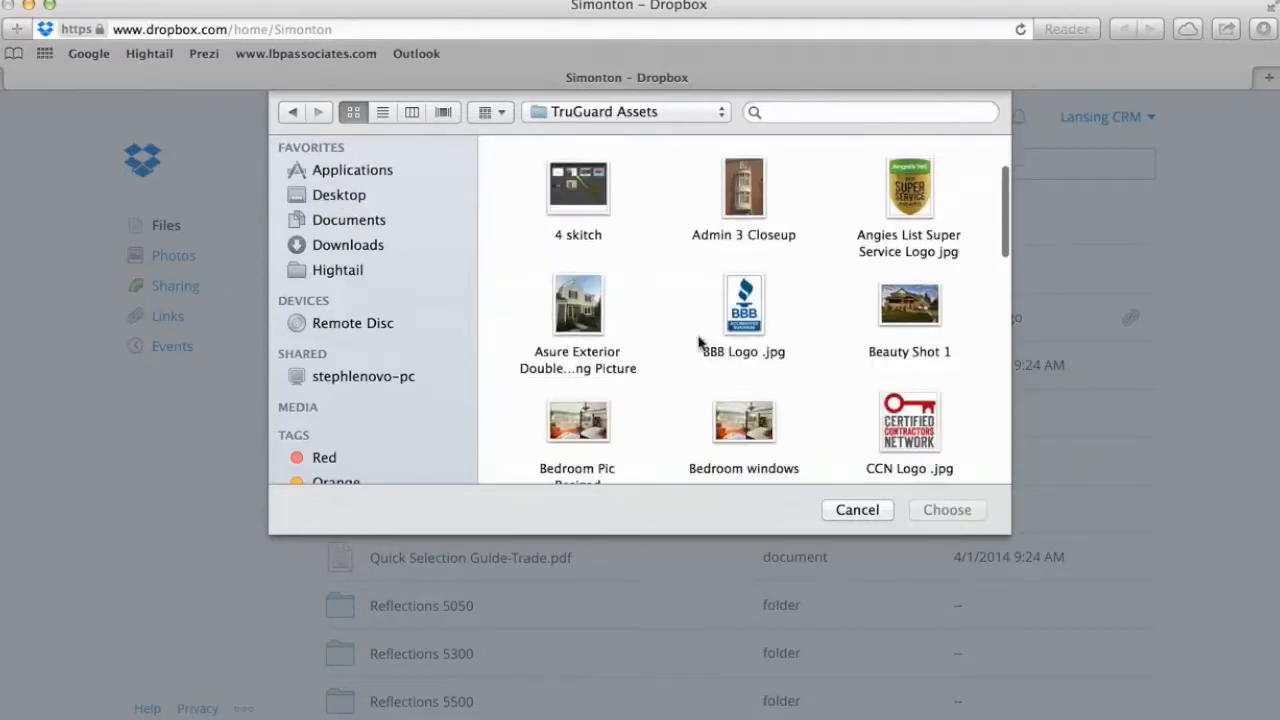
scroll(698, 343, "down", 2)
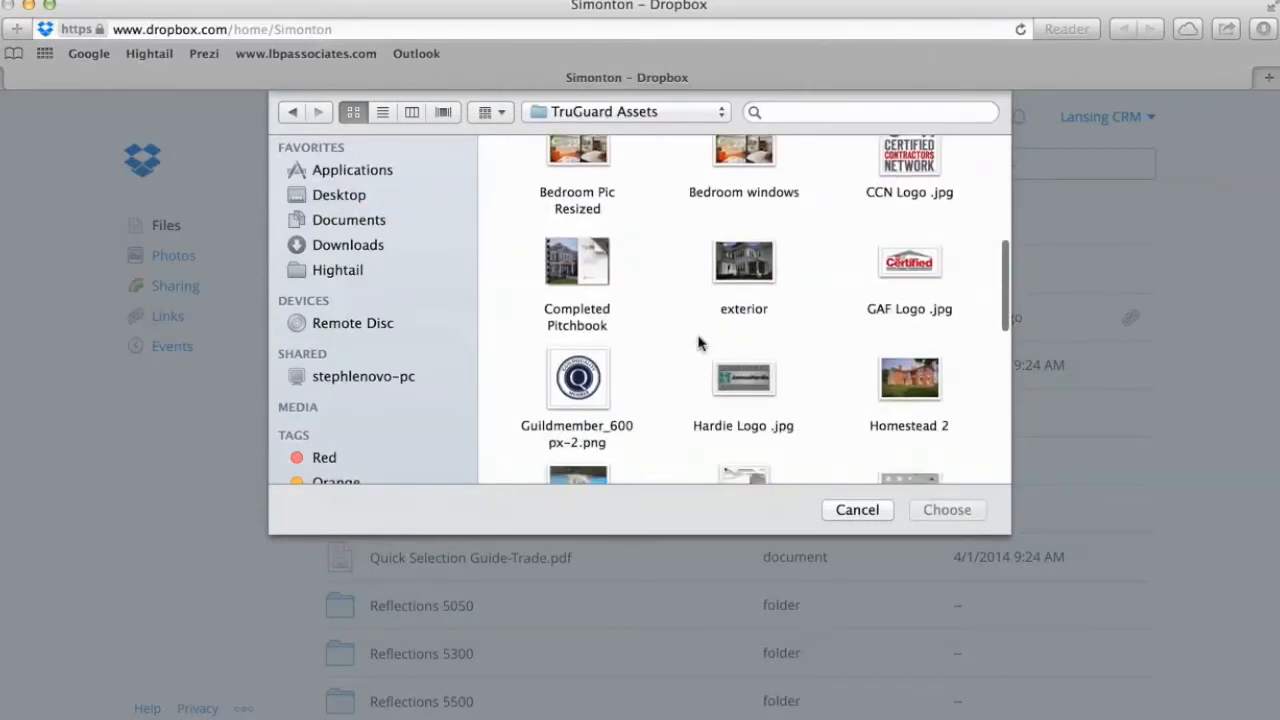
left_click(592, 278)
left_click(956, 514)
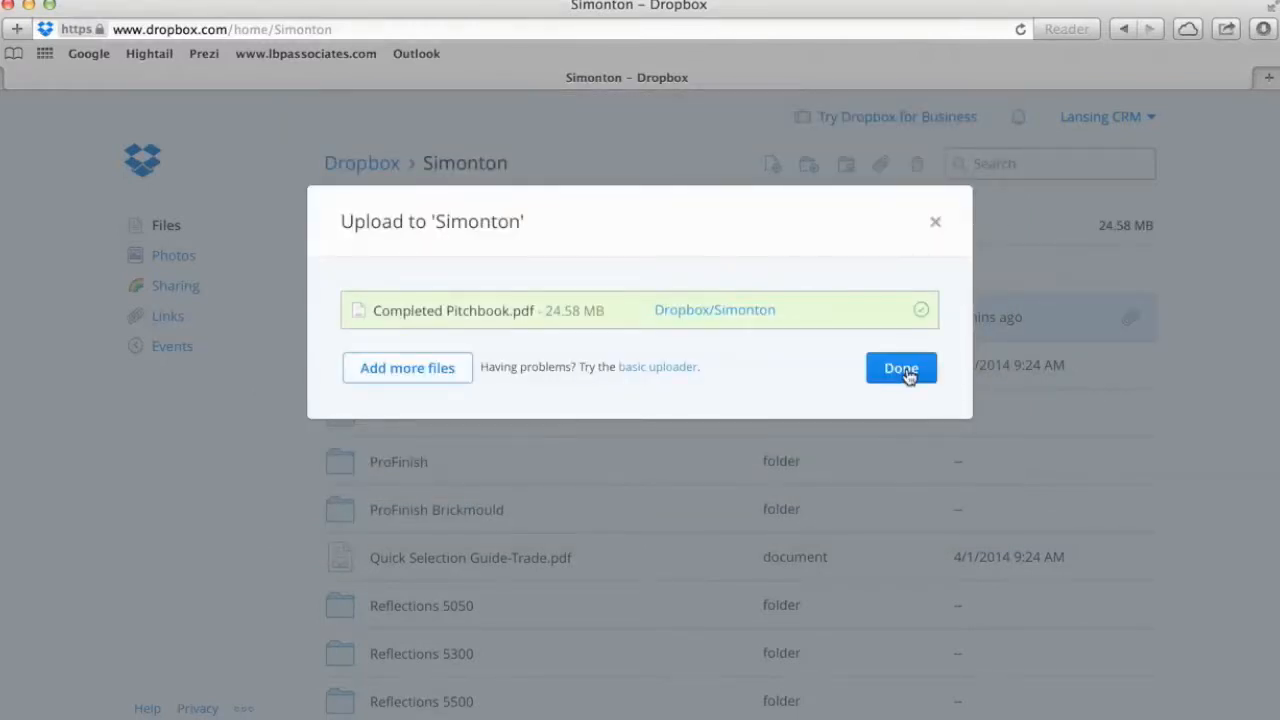
left_click(901, 369)
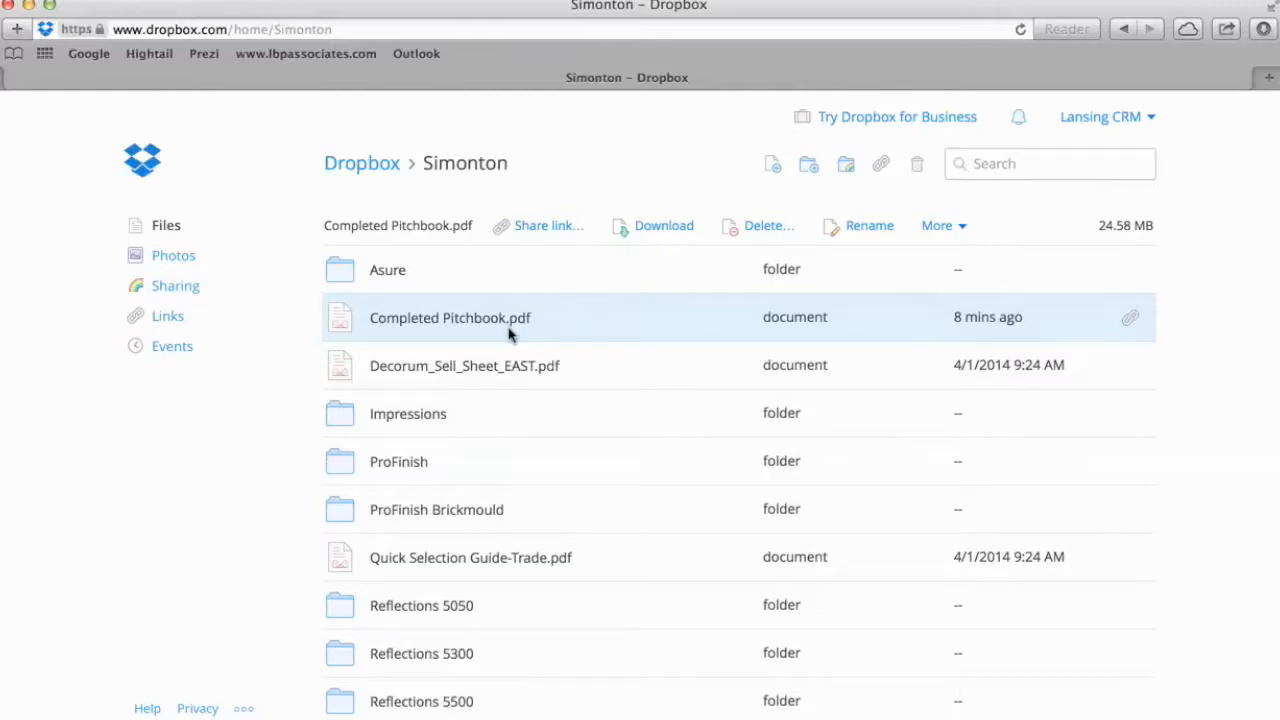
Preview Completed Pitchbook.pdf, enter the recipient's e-mail in its Share dialog, then close it unsent.
left_click(460, 322)
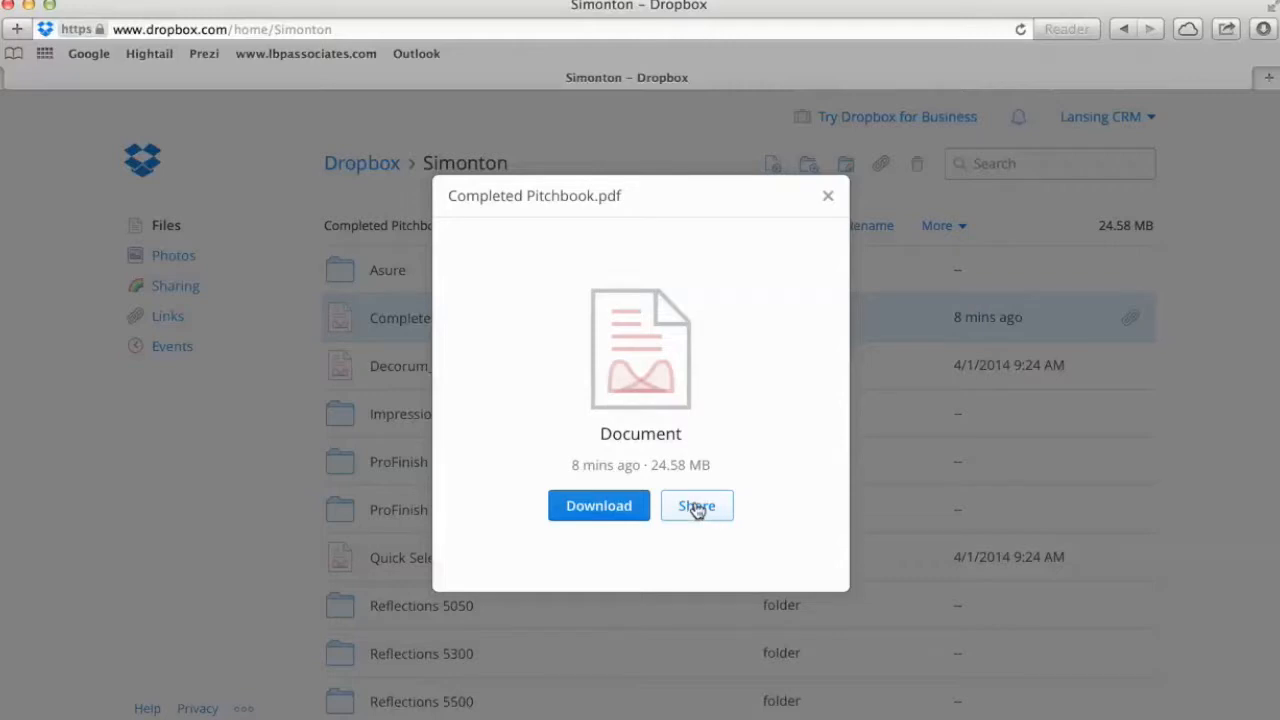
left_click(828, 200)
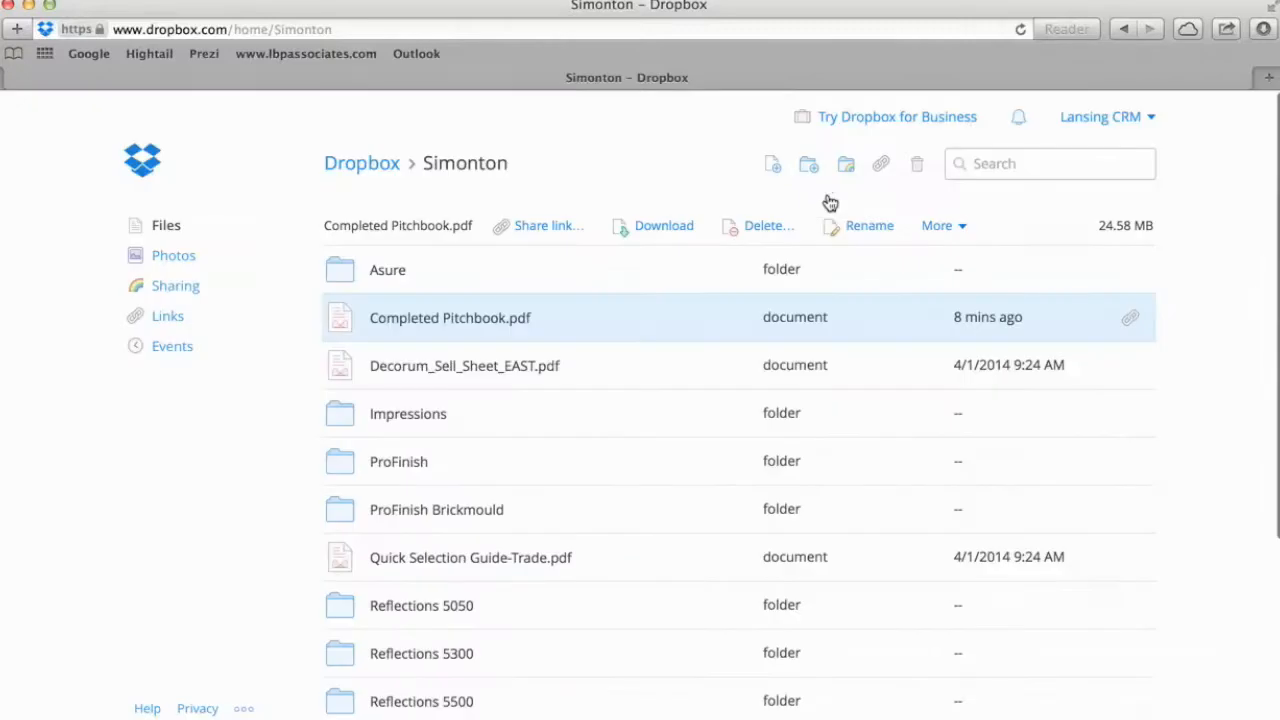
left_click(1129, 321)
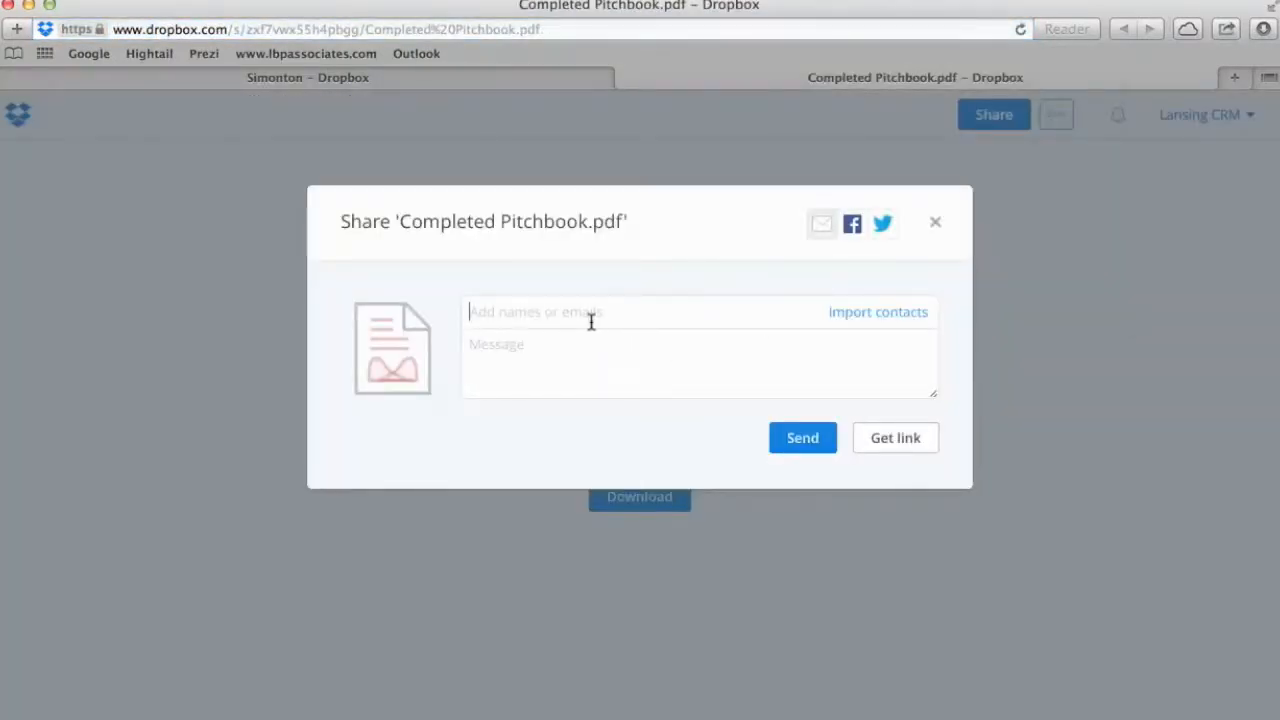
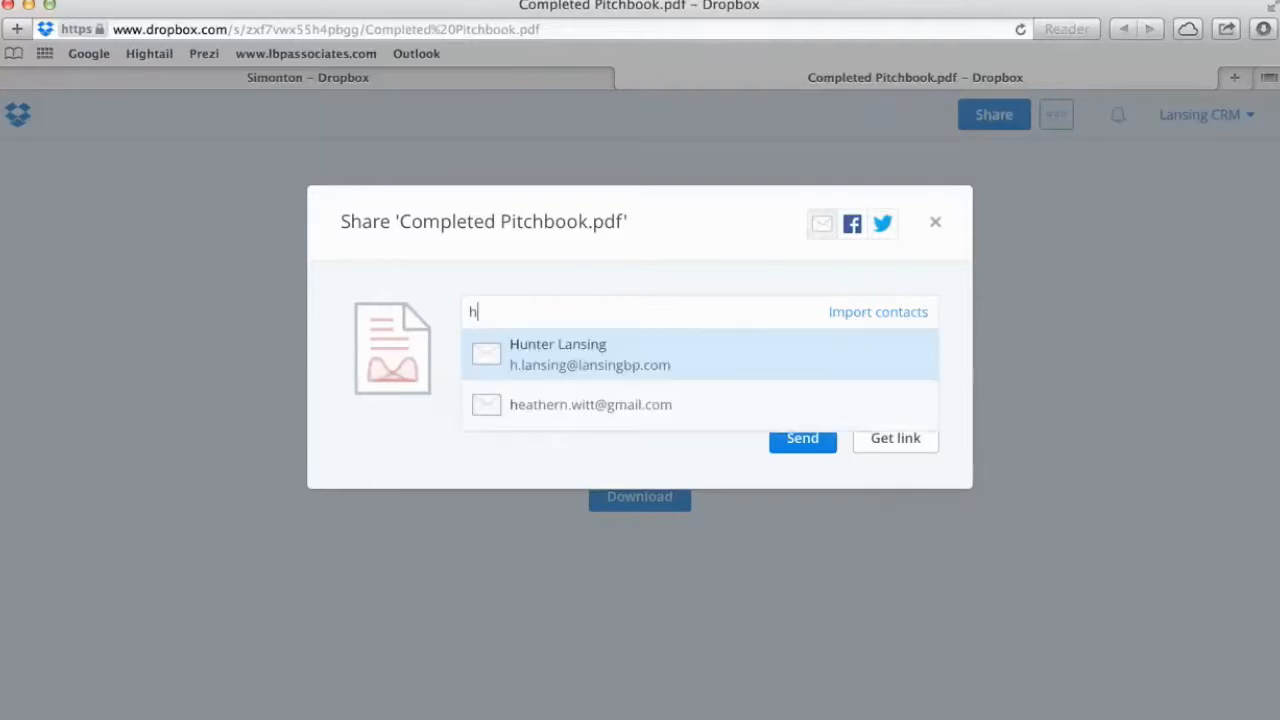
left_click(533, 346)
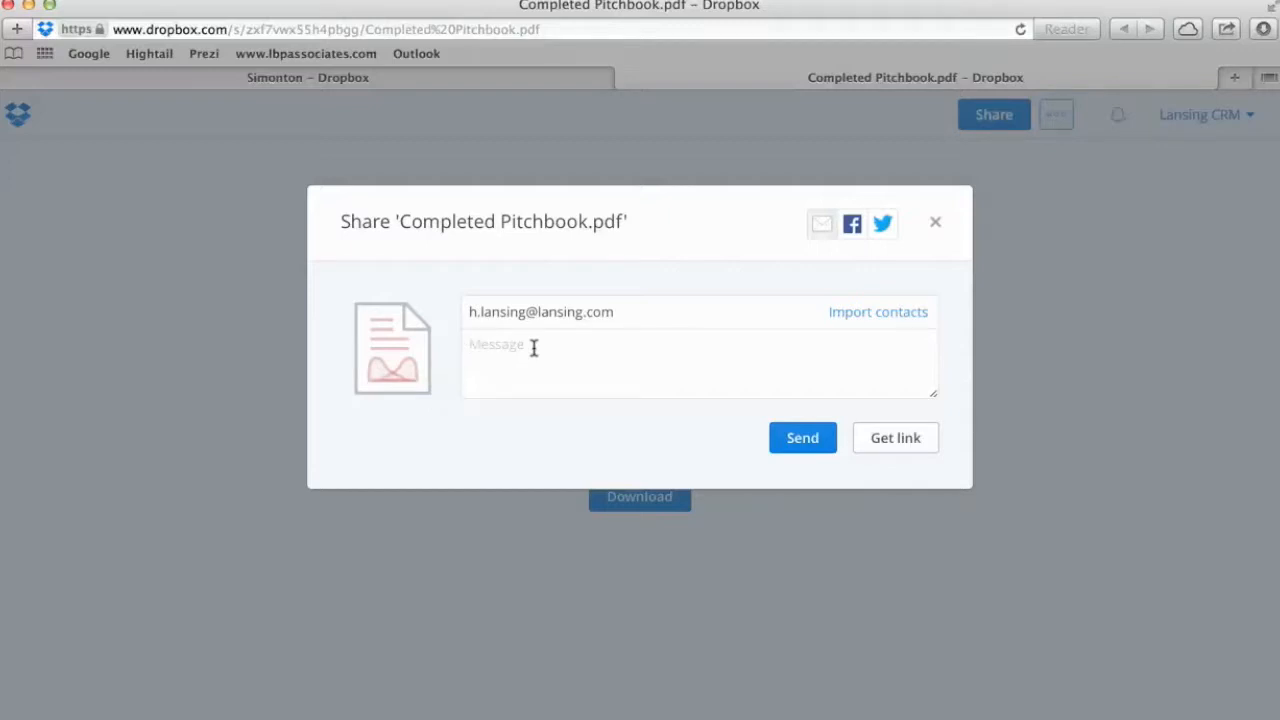
left_click(938, 224)
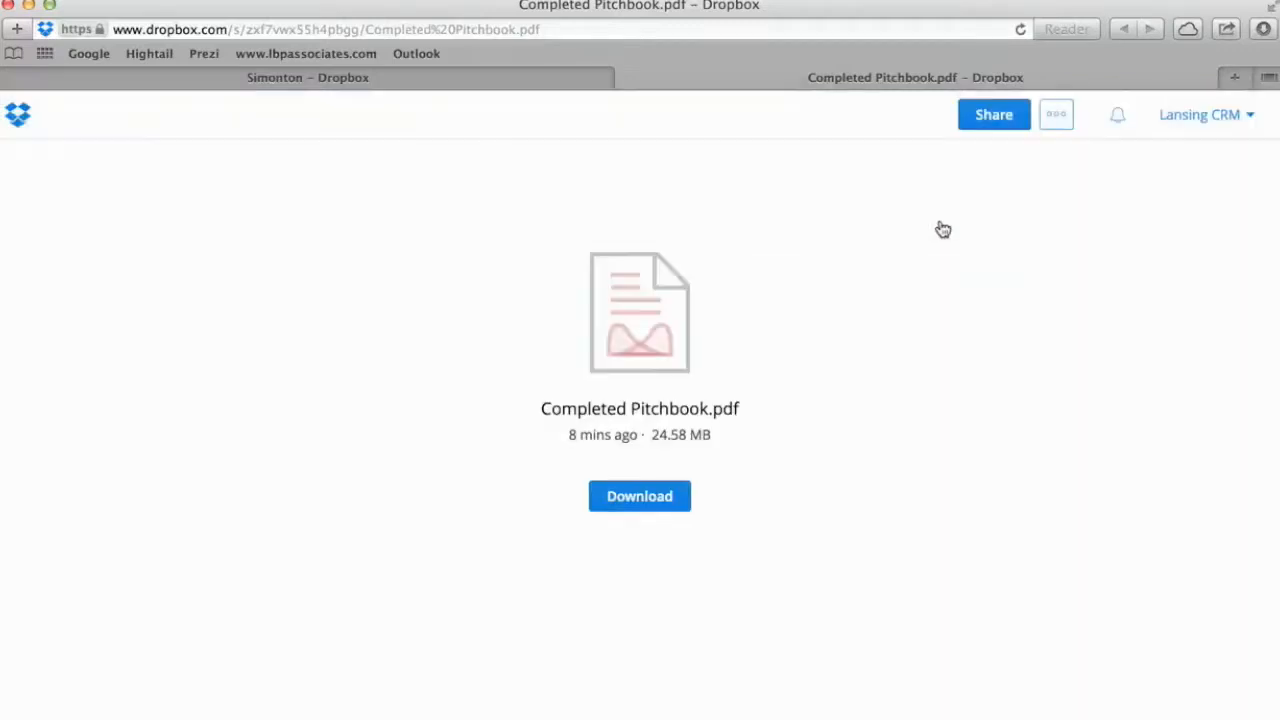
Close the pitchbook's shared-link tab, reopen and dismiss the Share dialog, and close the leftover tab.
left_click(627, 78)
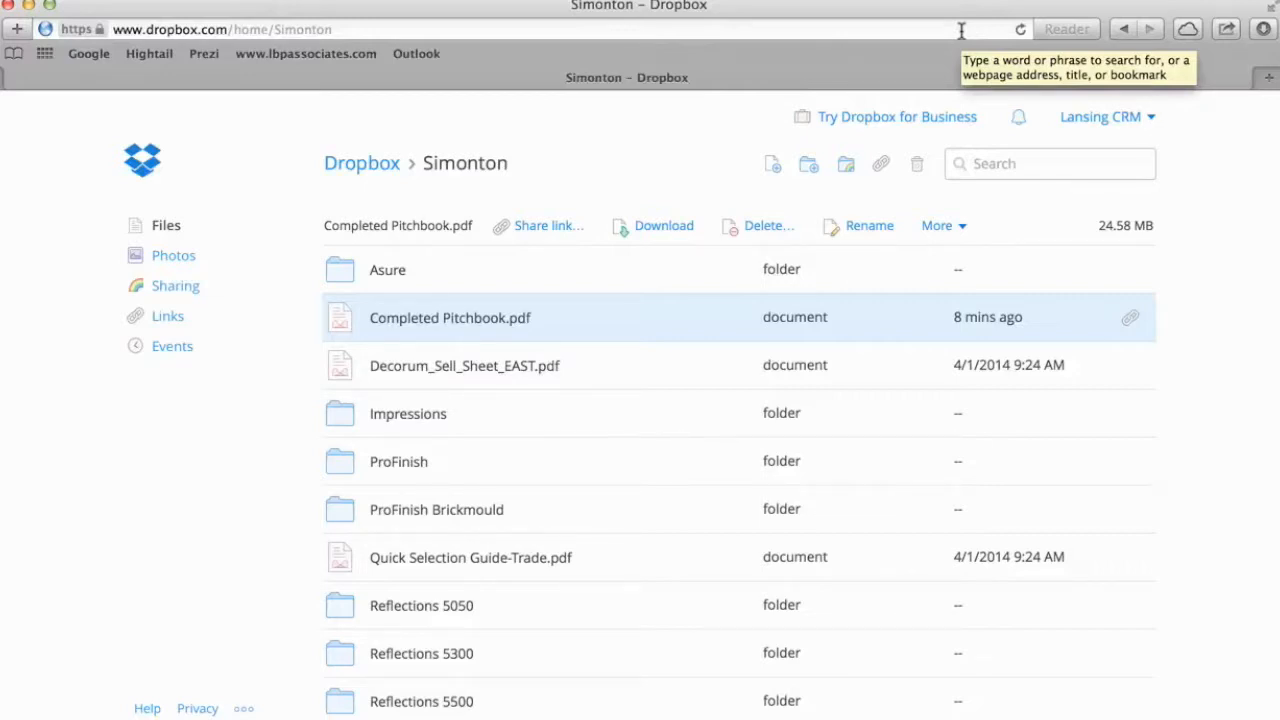
left_click(1130, 323)
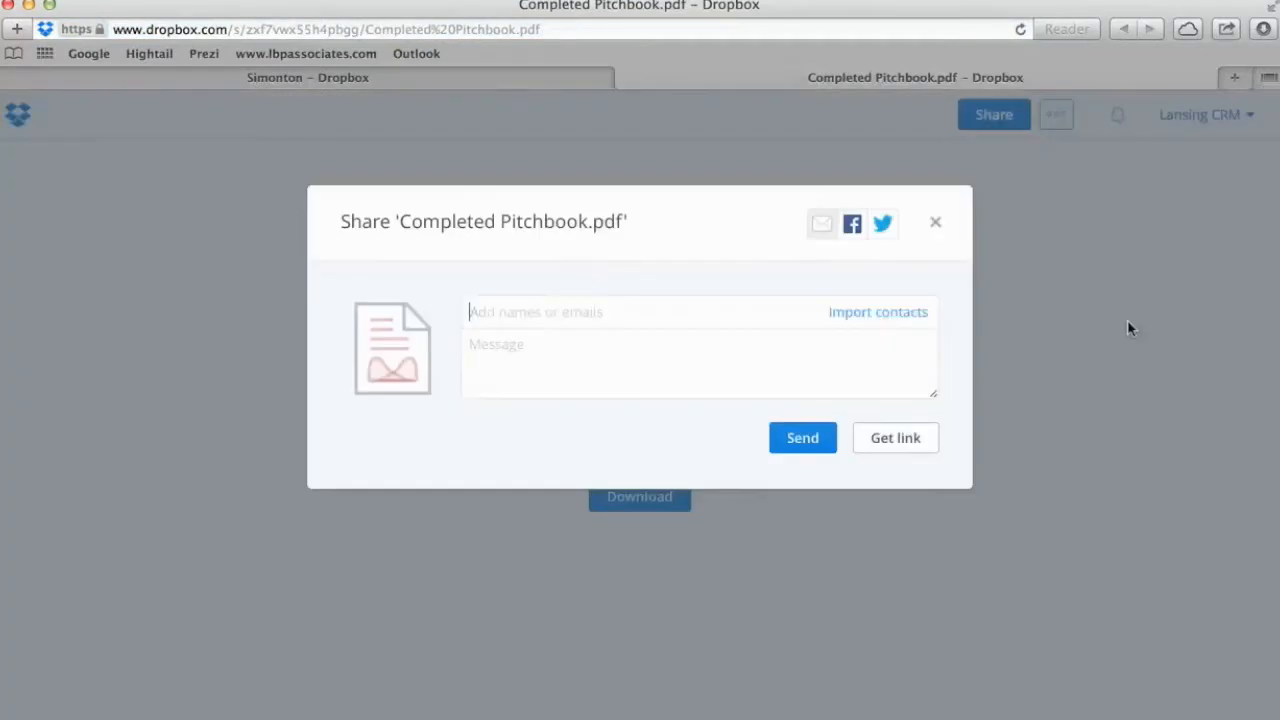
left_click(934, 225)
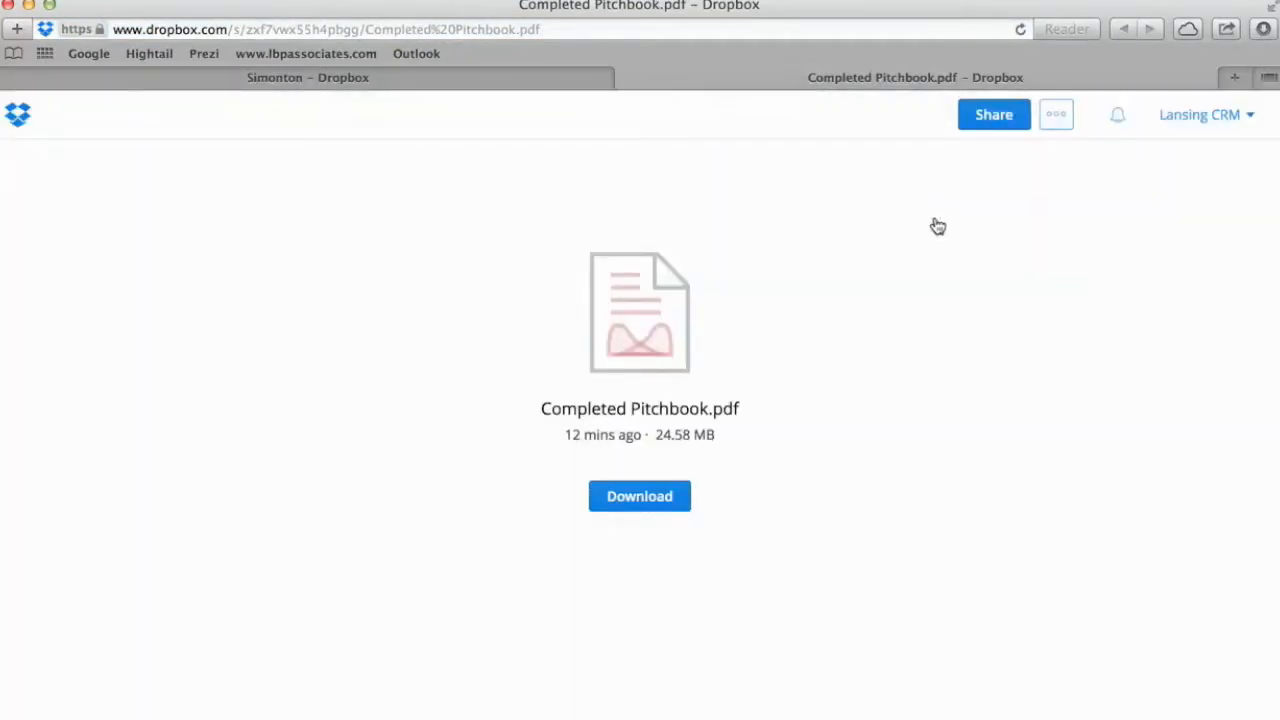
left_click(624, 79)
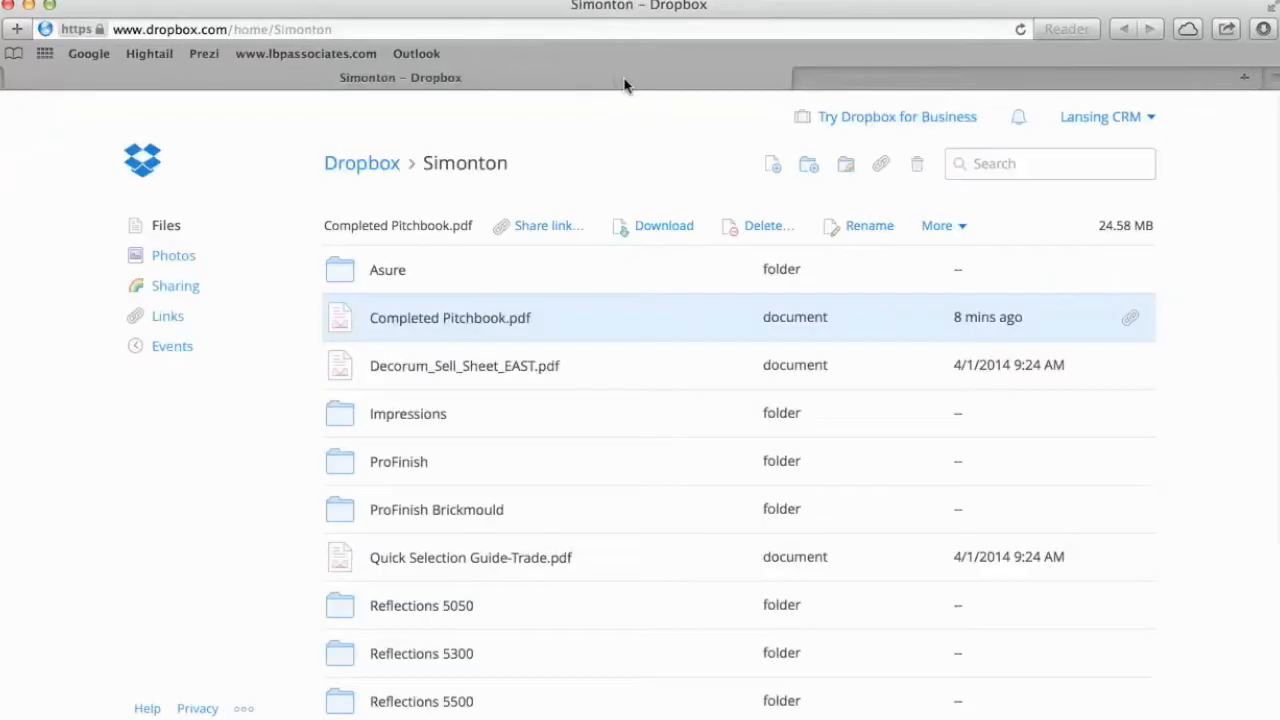